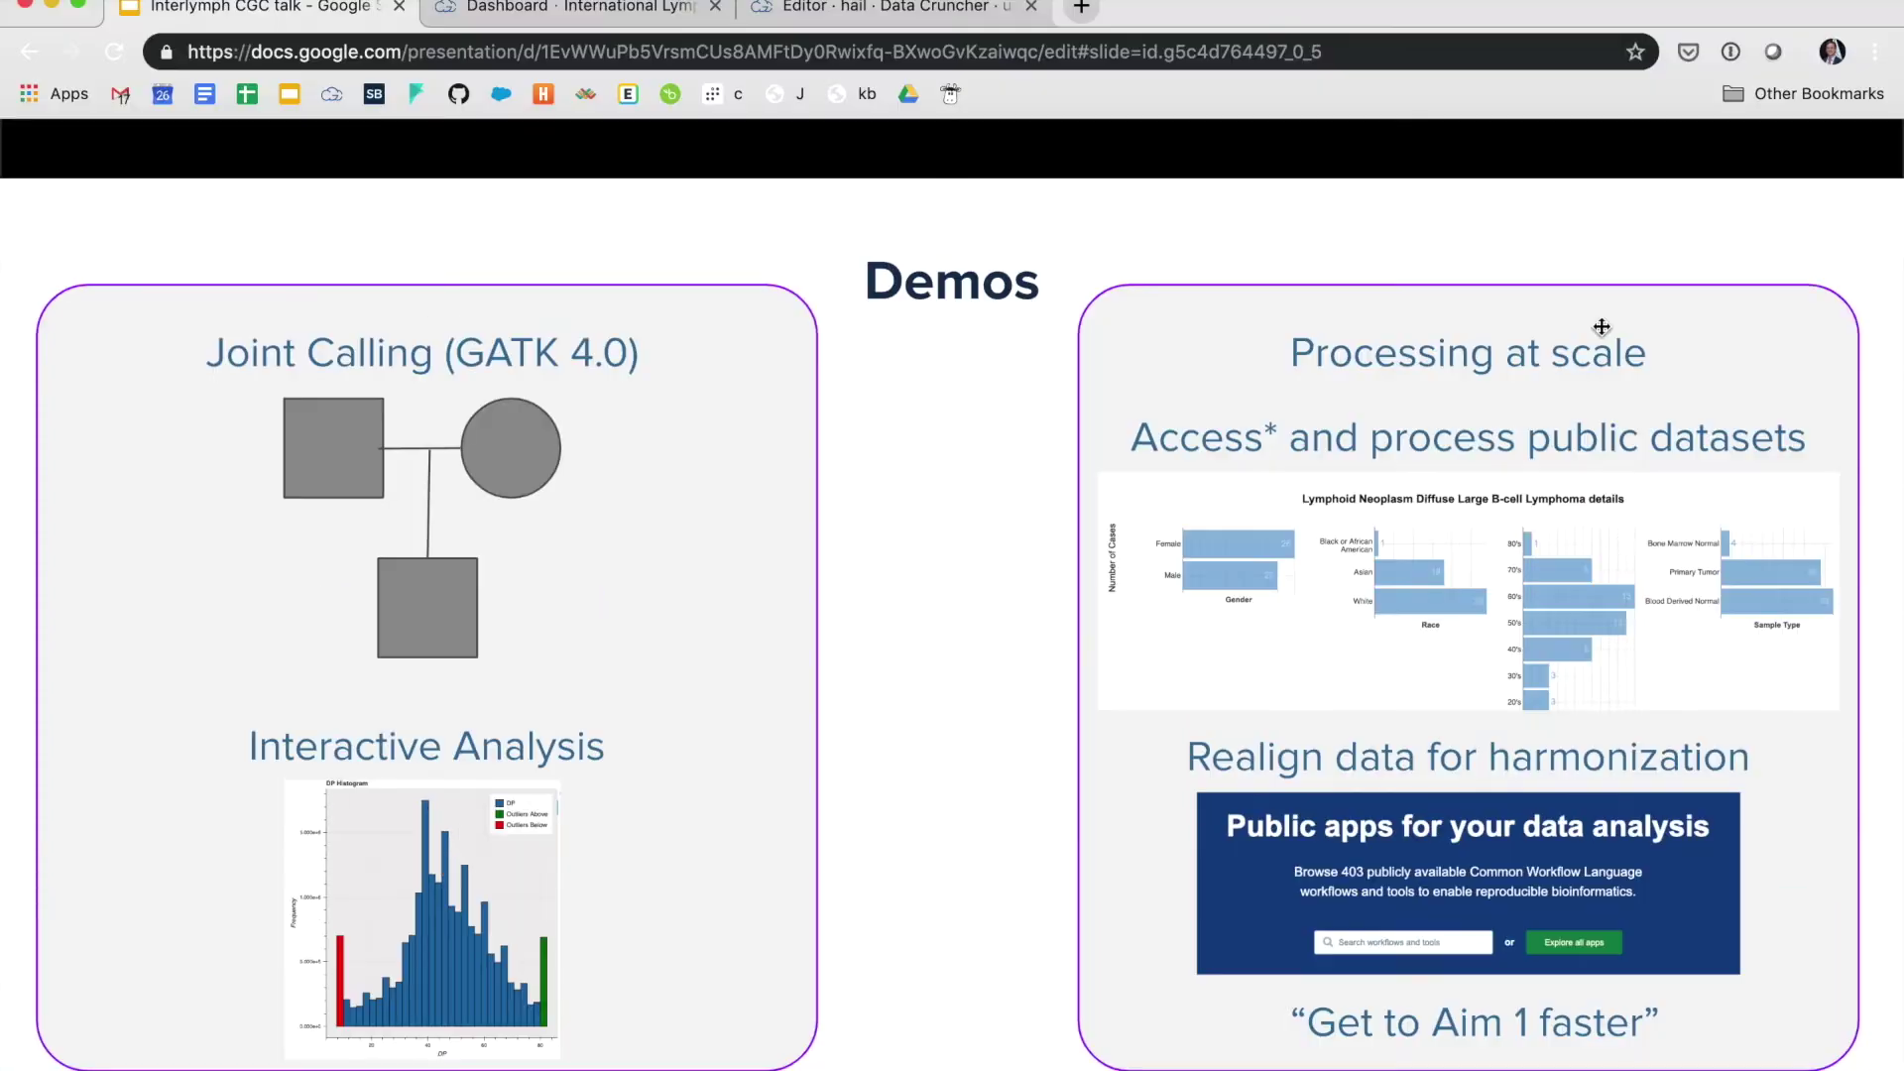
Leave the slides and switch to the Cancer Genomics Cloud tab
{"action": "left_click", "coordinate": [600, 10]}
From the CGC home page, open the International Lymphoma Epidemiology Consortium project
{"action": "key", "text": "super+bracketleft"}
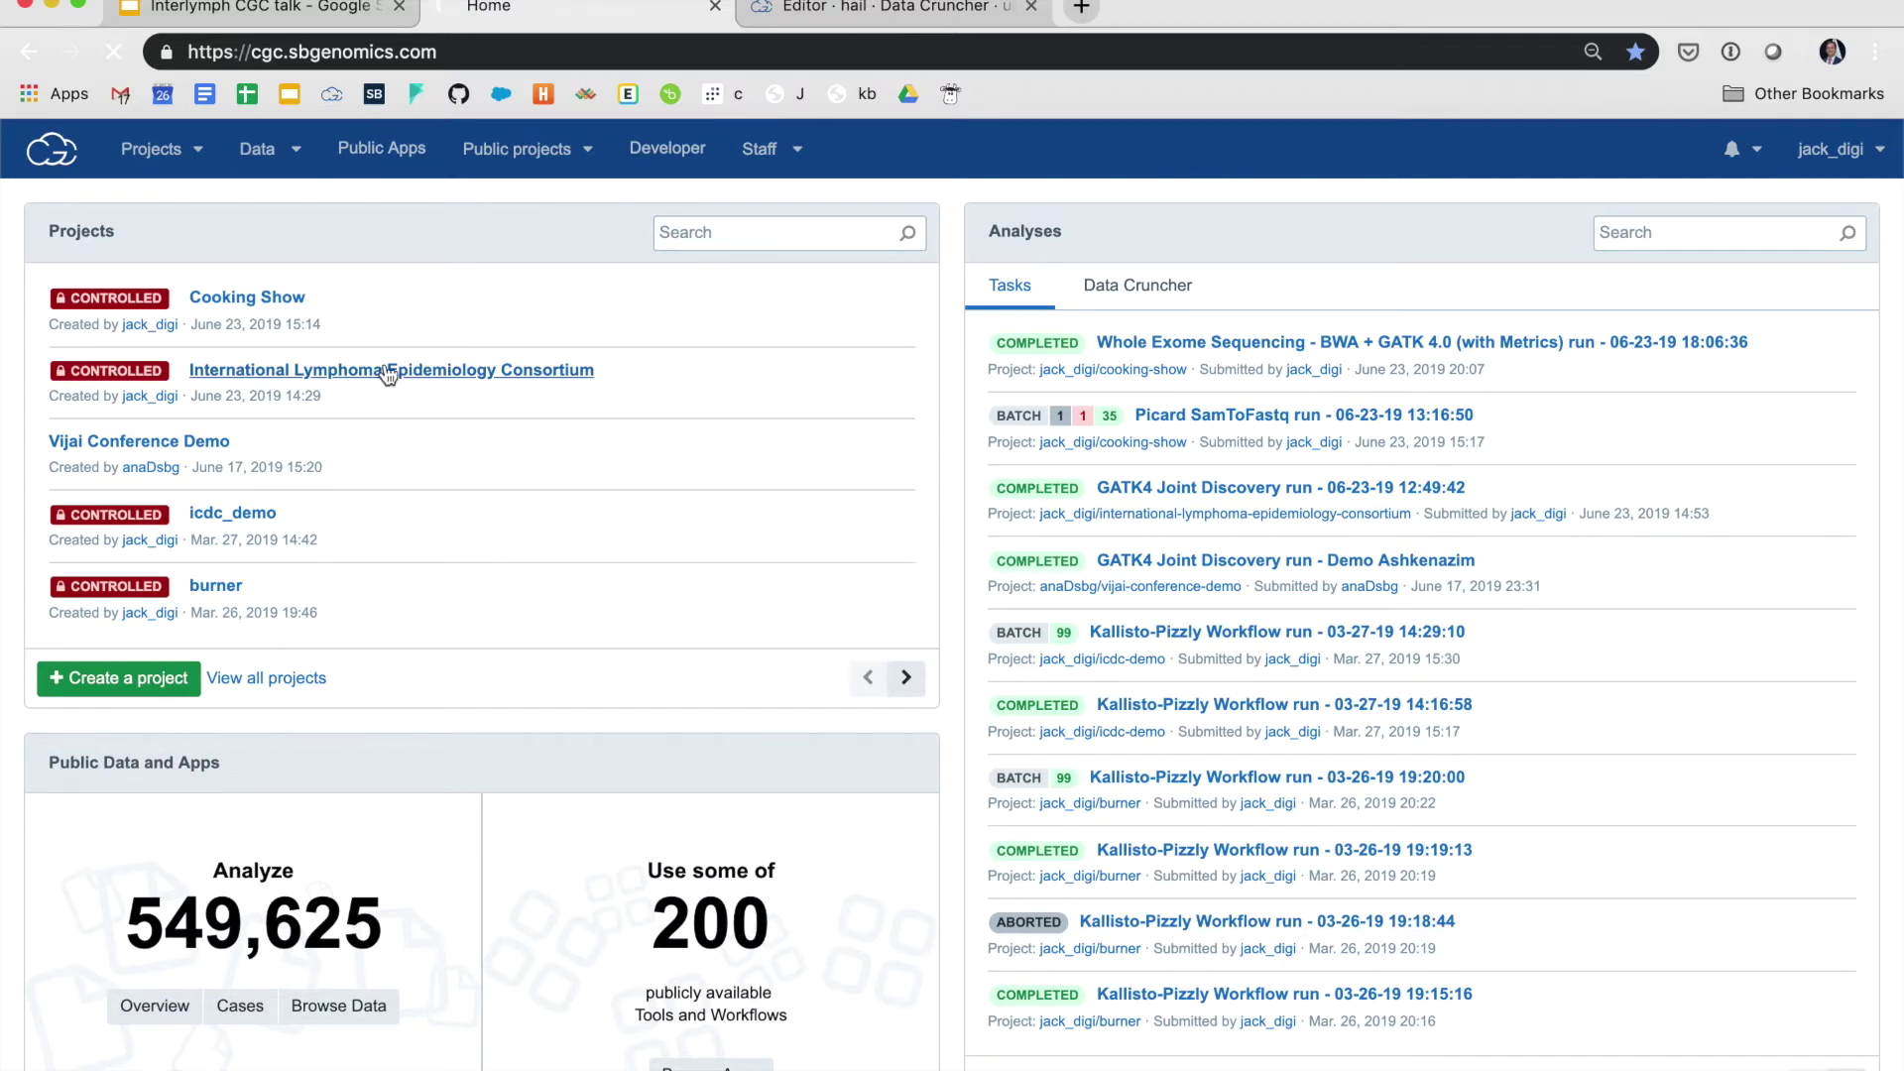
{"action": "left_click", "coordinate": [388, 371]}
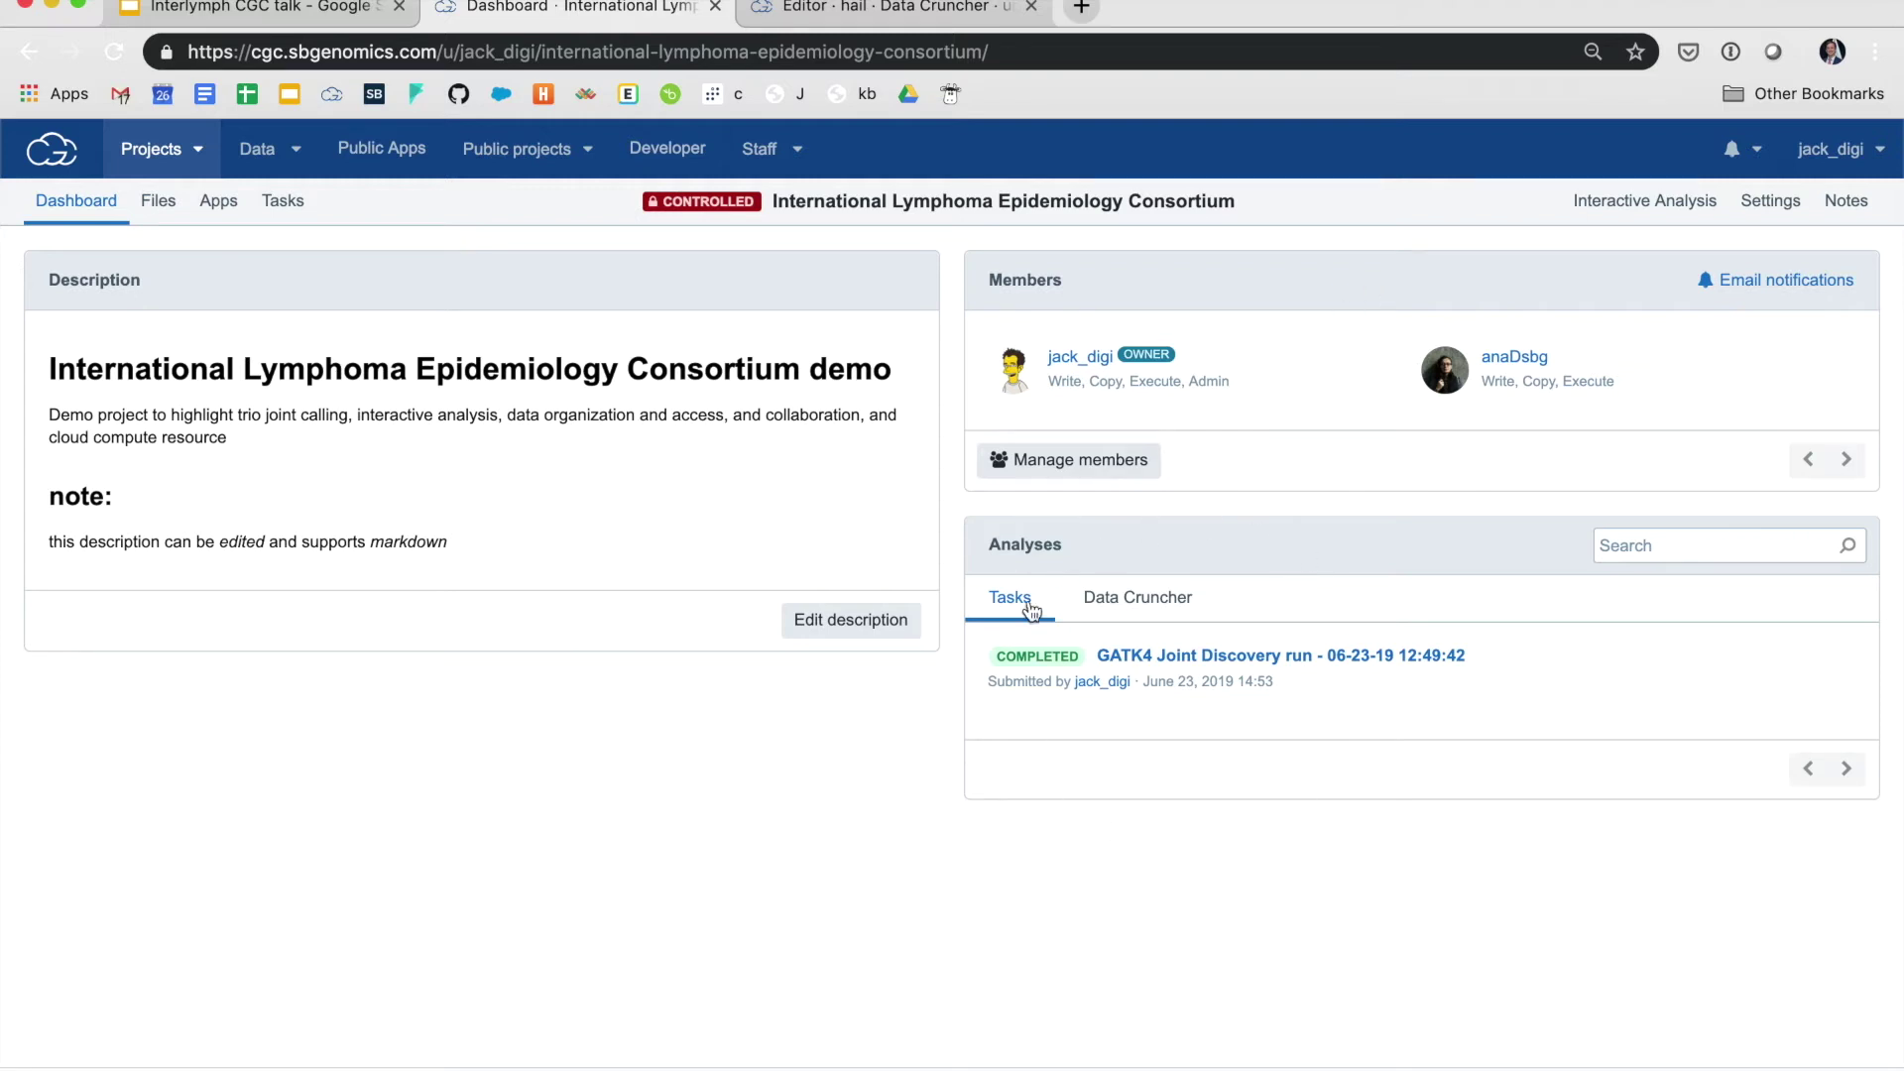
Review the GATK4 Joint Discovery run task and open its ashkenazim.variant_calling_detail_metrics output
{"action": "left_click", "coordinate": [1196, 661]}
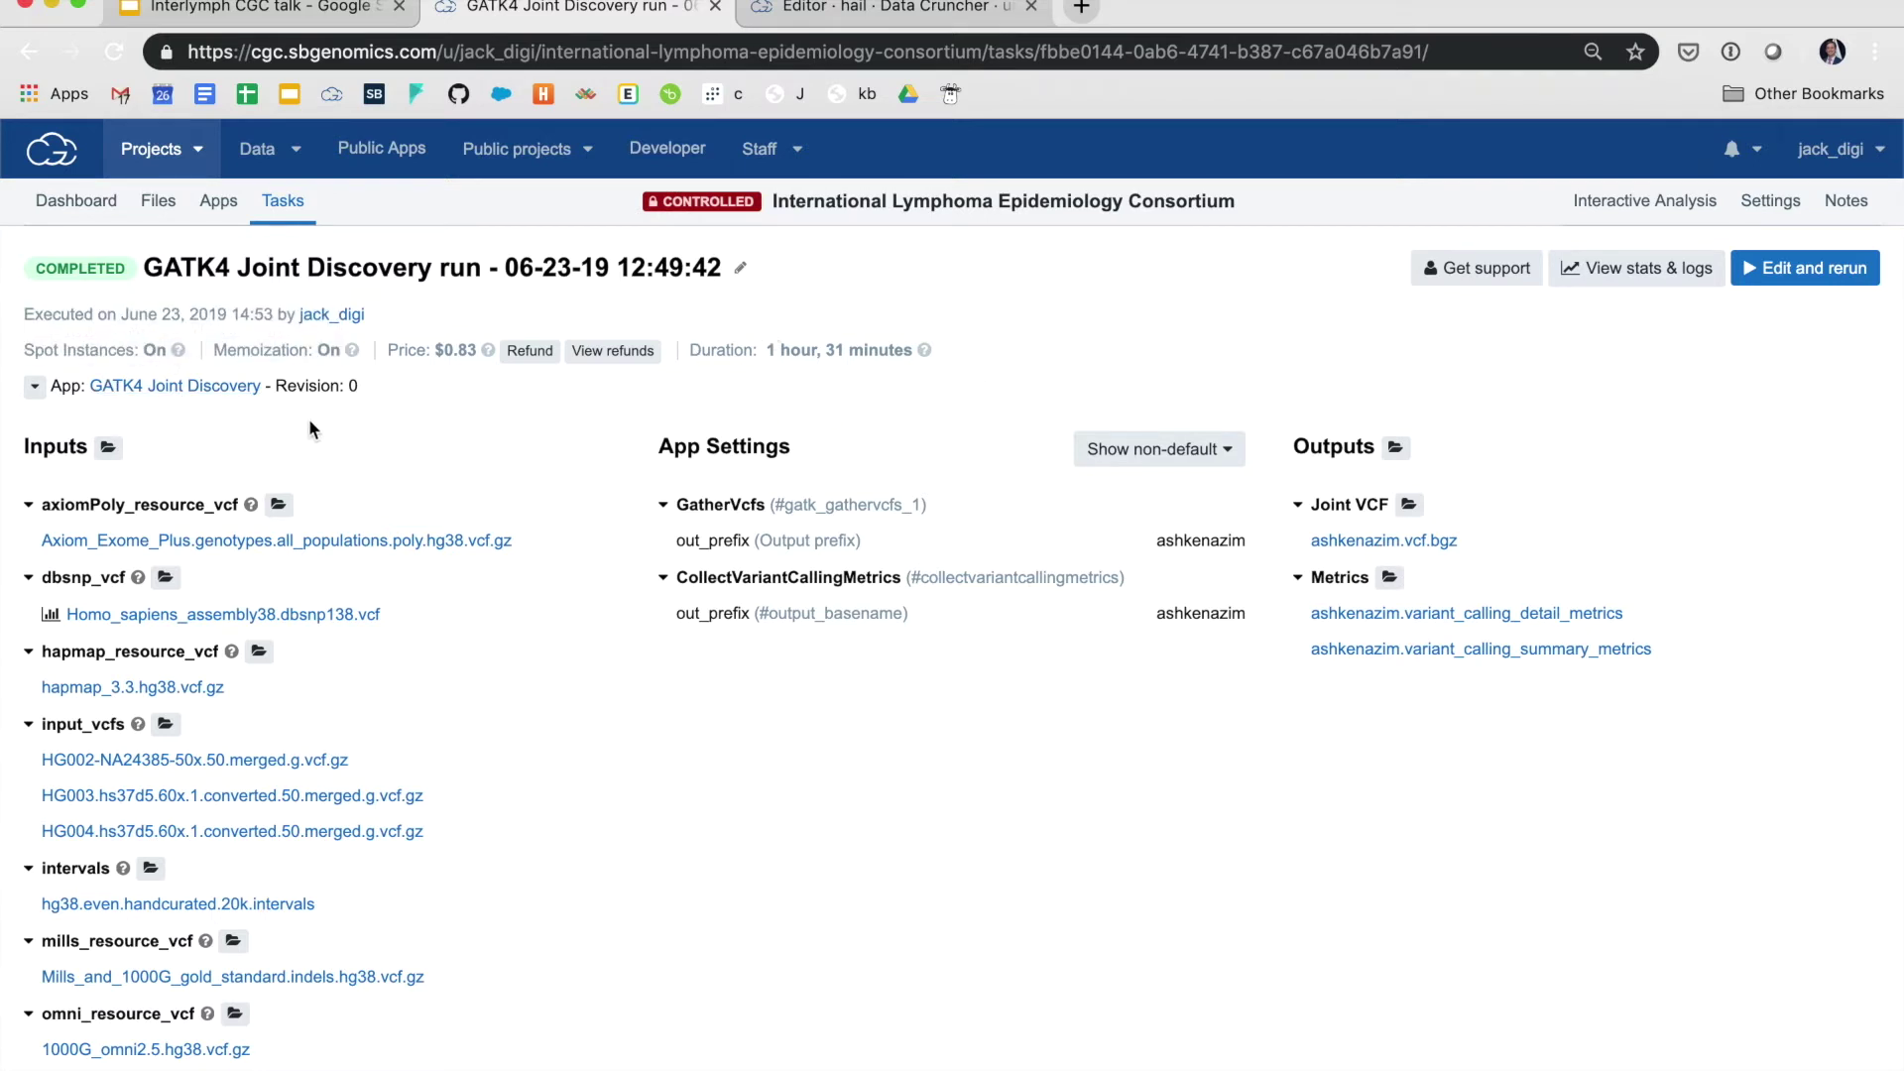
{"action": "scroll", "coordinate": [544, 546], "scroll_direction": "down", "scroll_amount": 3}
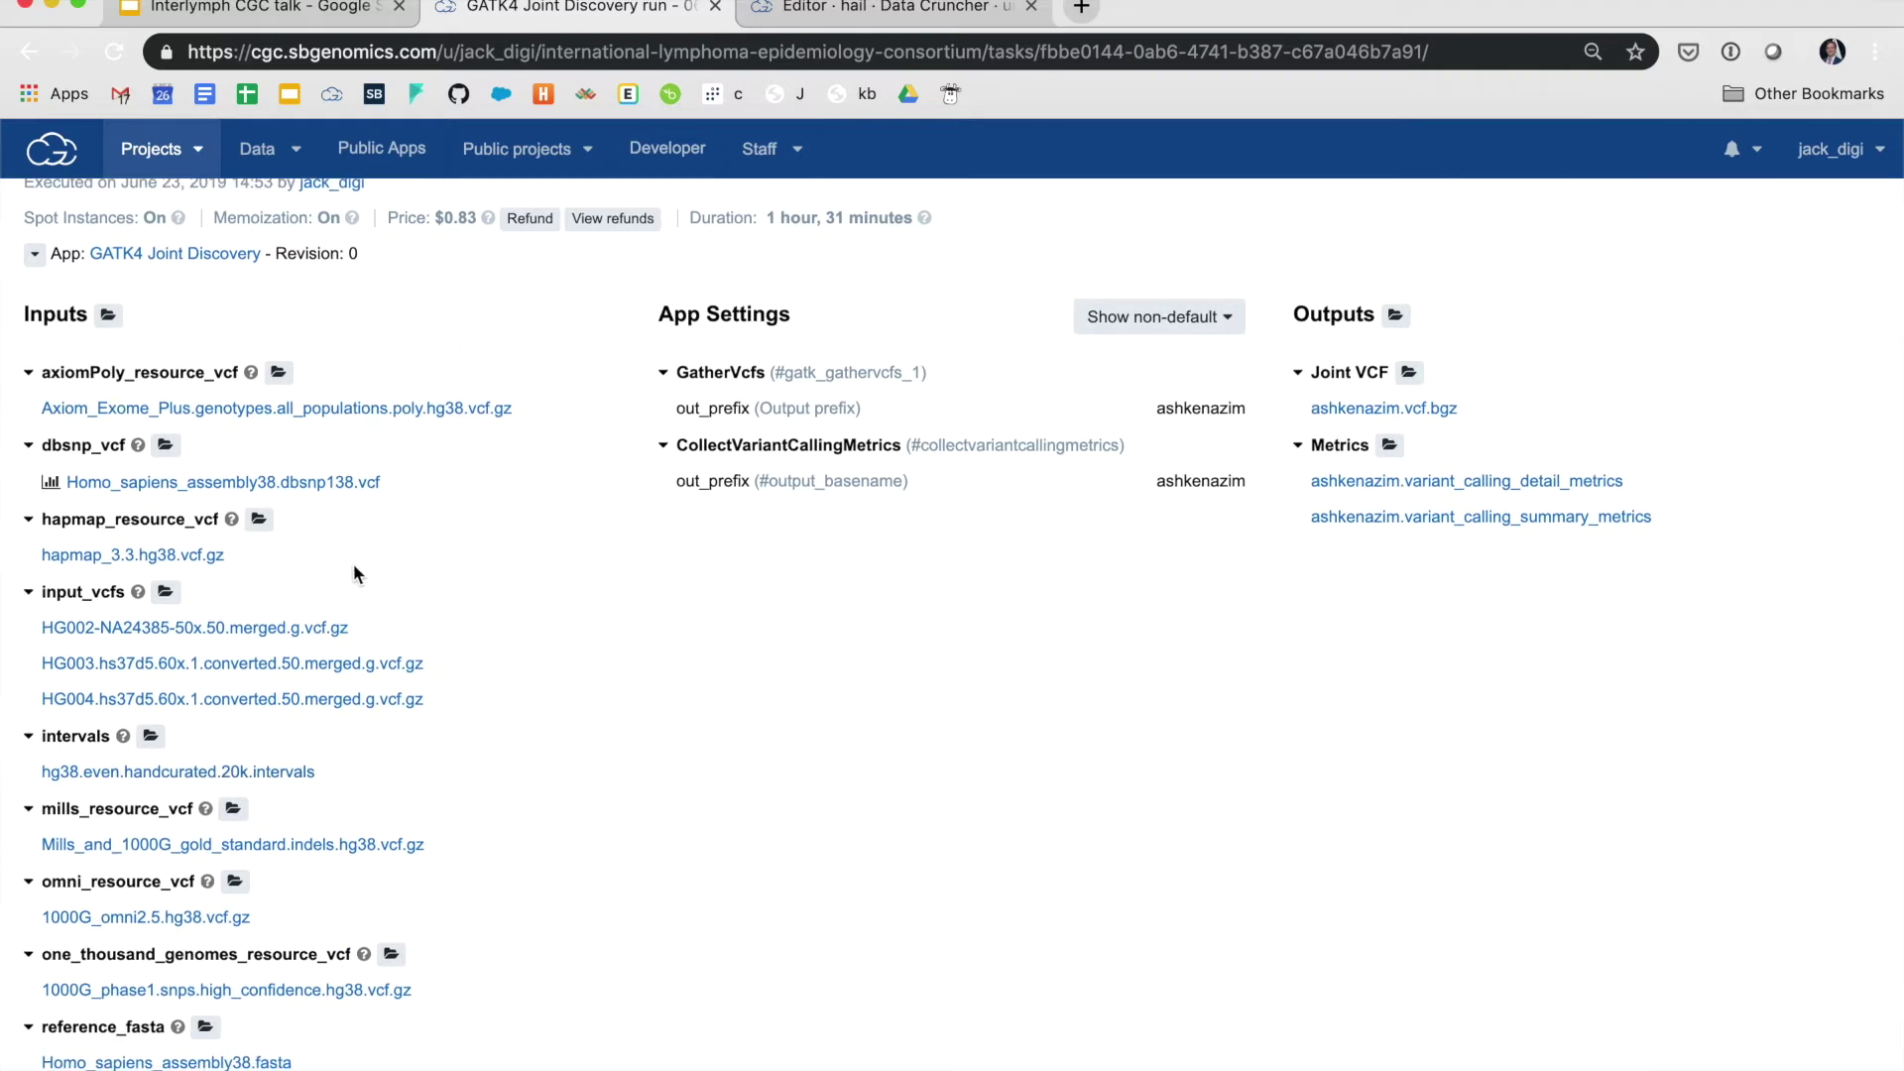
{"action": "scroll", "coordinate": [459, 623], "scroll_direction": "down", "scroll_amount": 1}
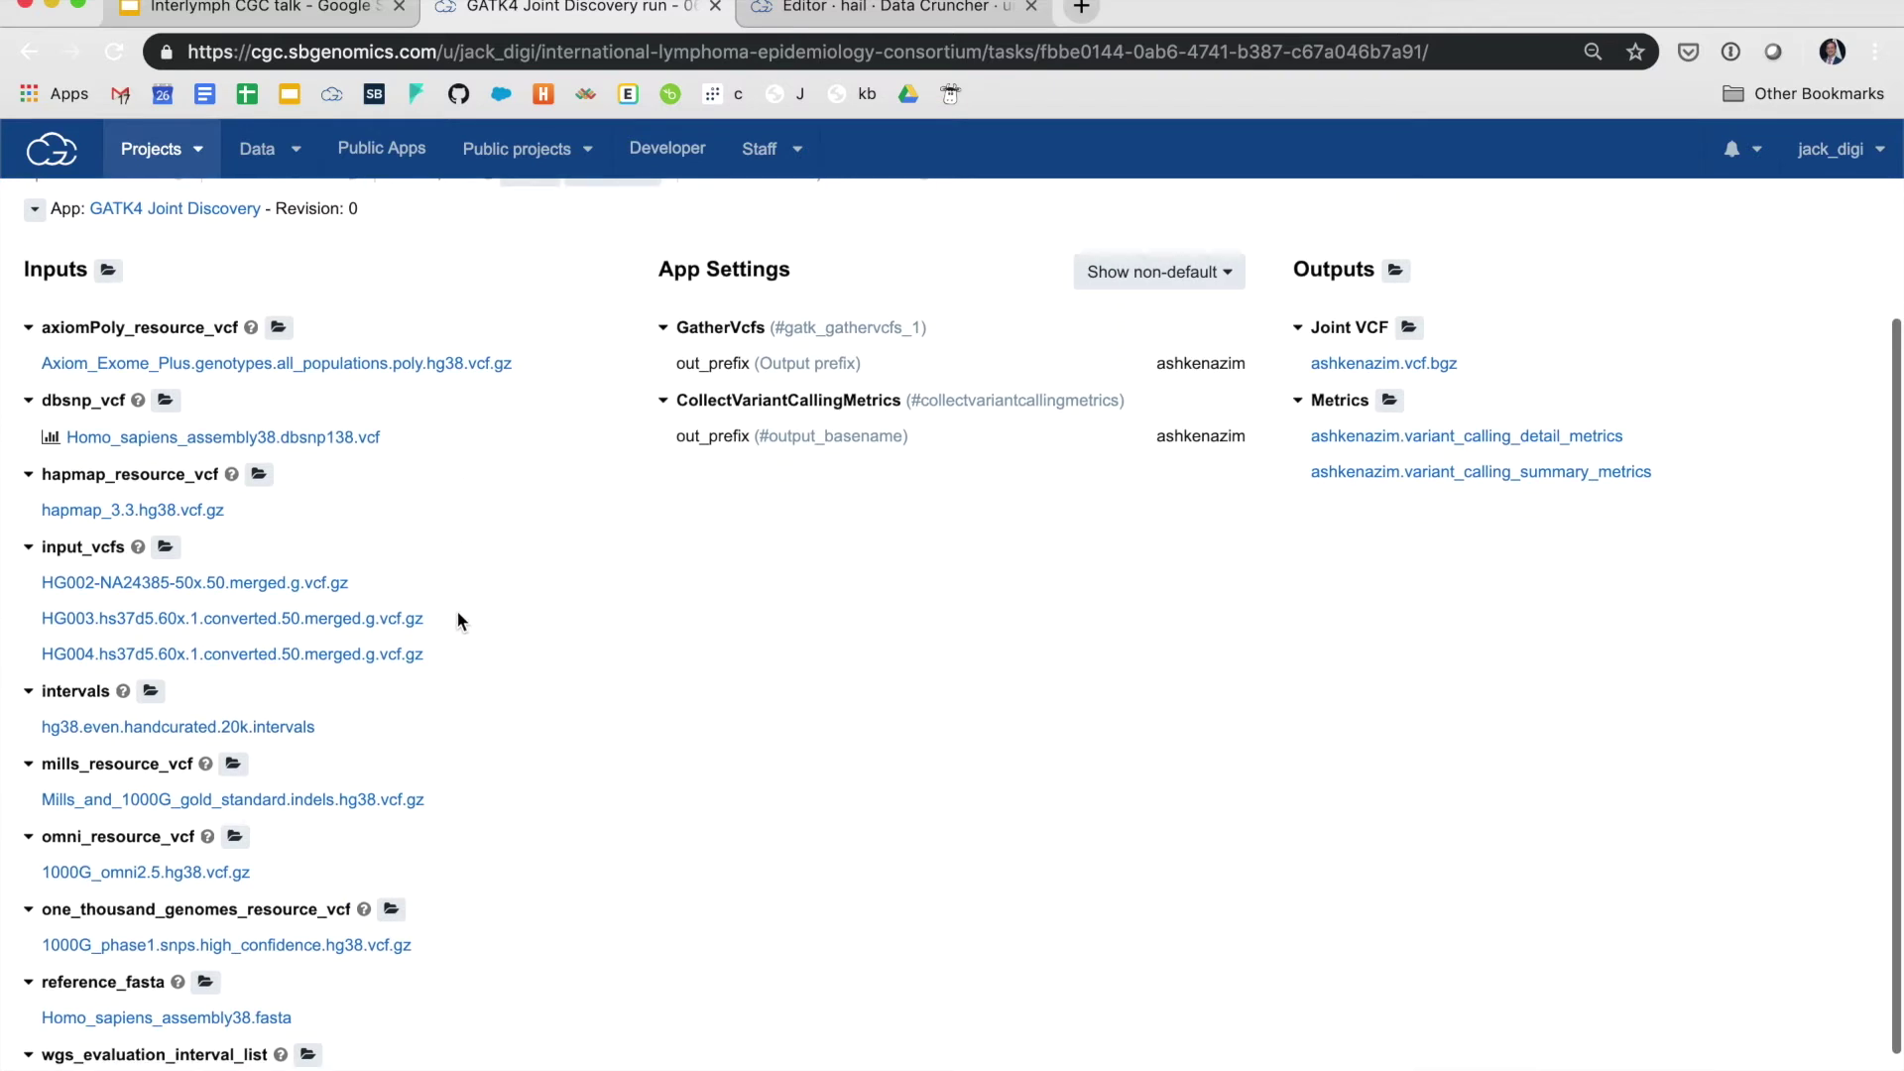
{"action": "scroll", "coordinate": [392, 488], "scroll_direction": "up", "scroll_amount": 4}
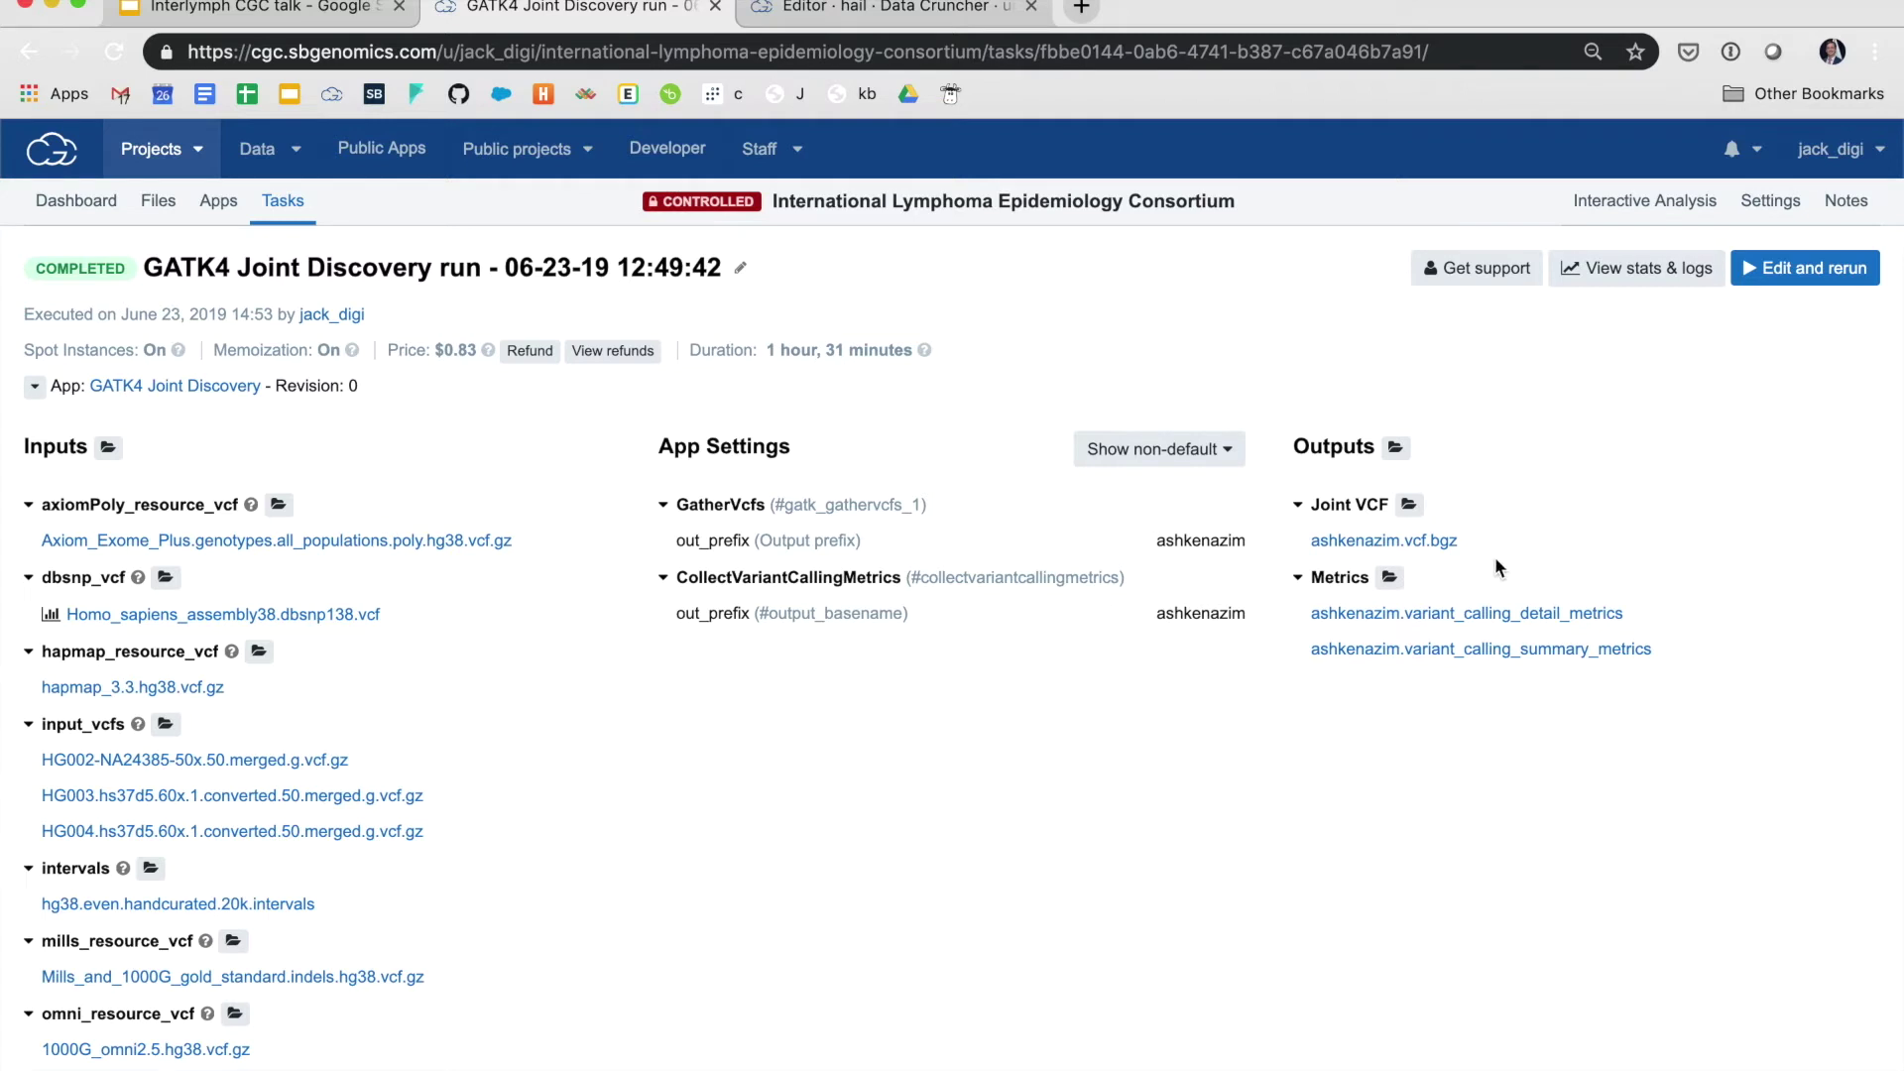
{"action": "left_click", "coordinate": [1494, 616]}
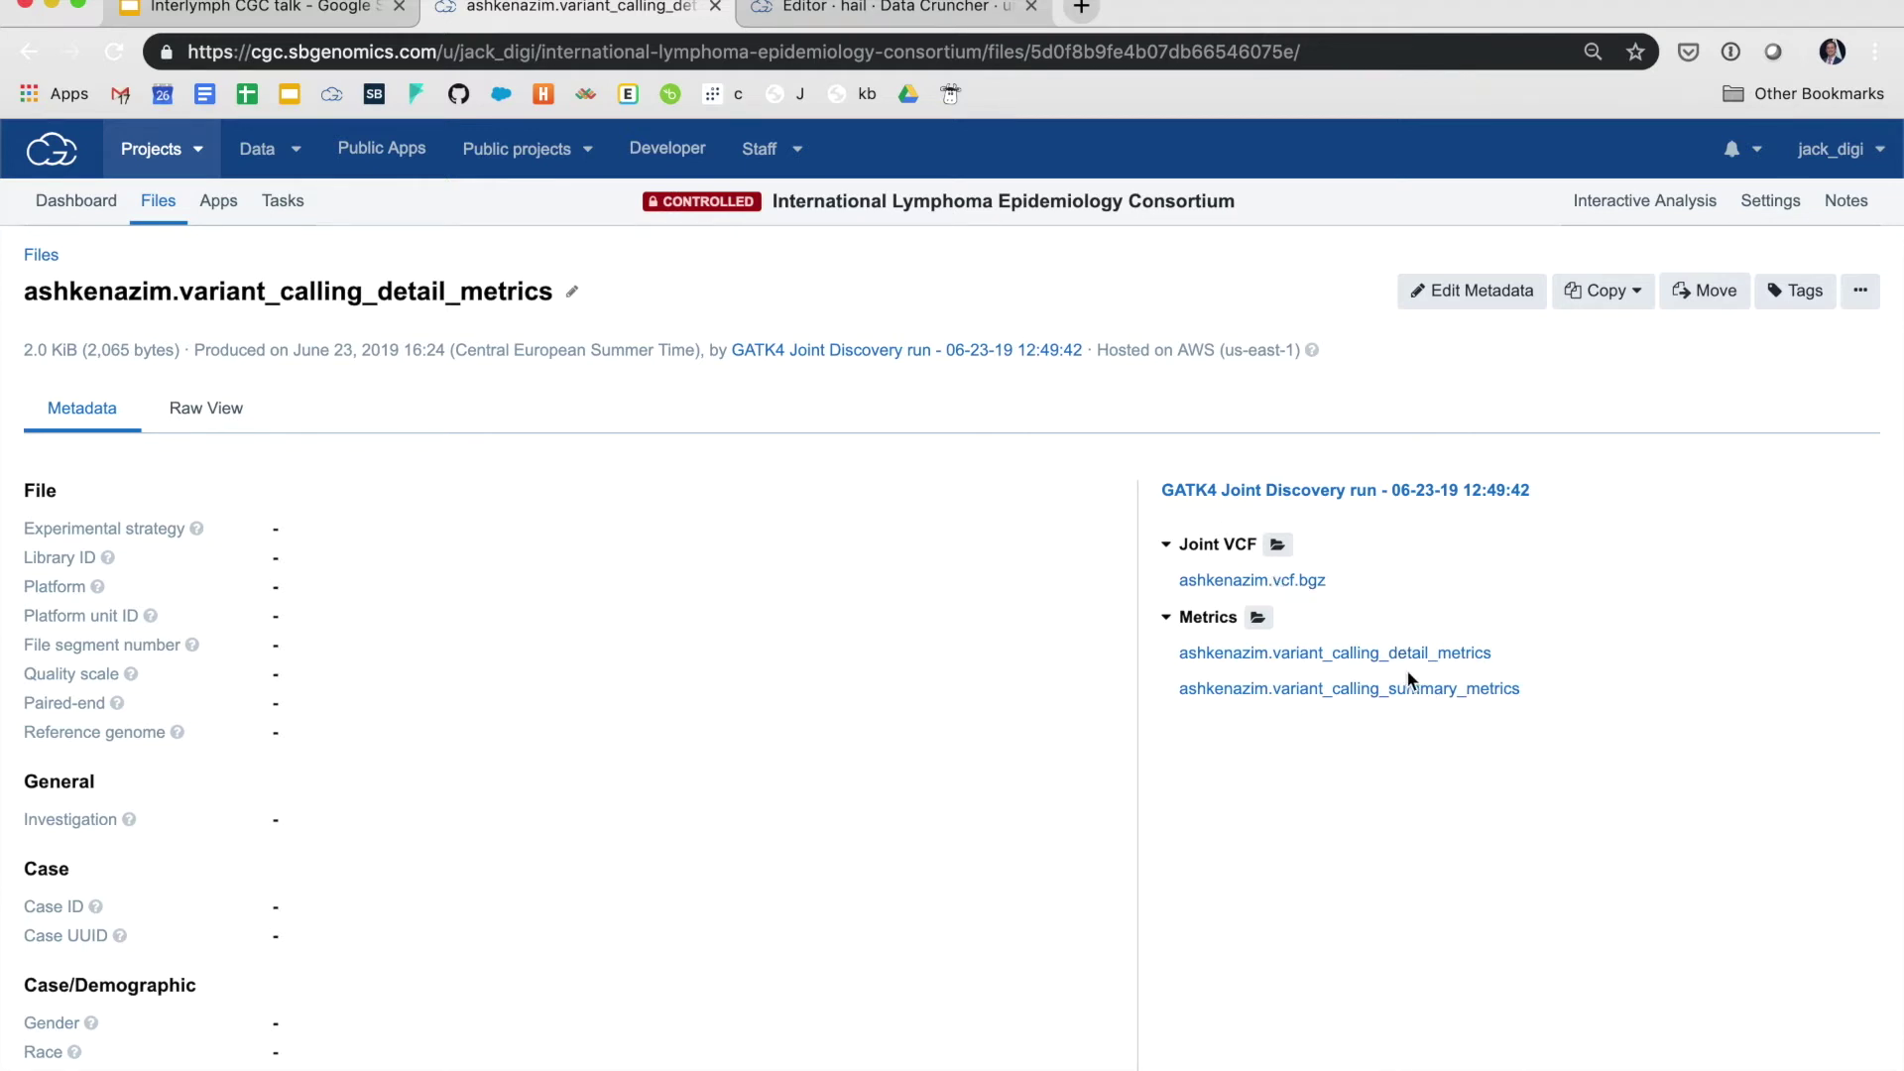
{"action": "left_click", "coordinate": [1359, 493]}
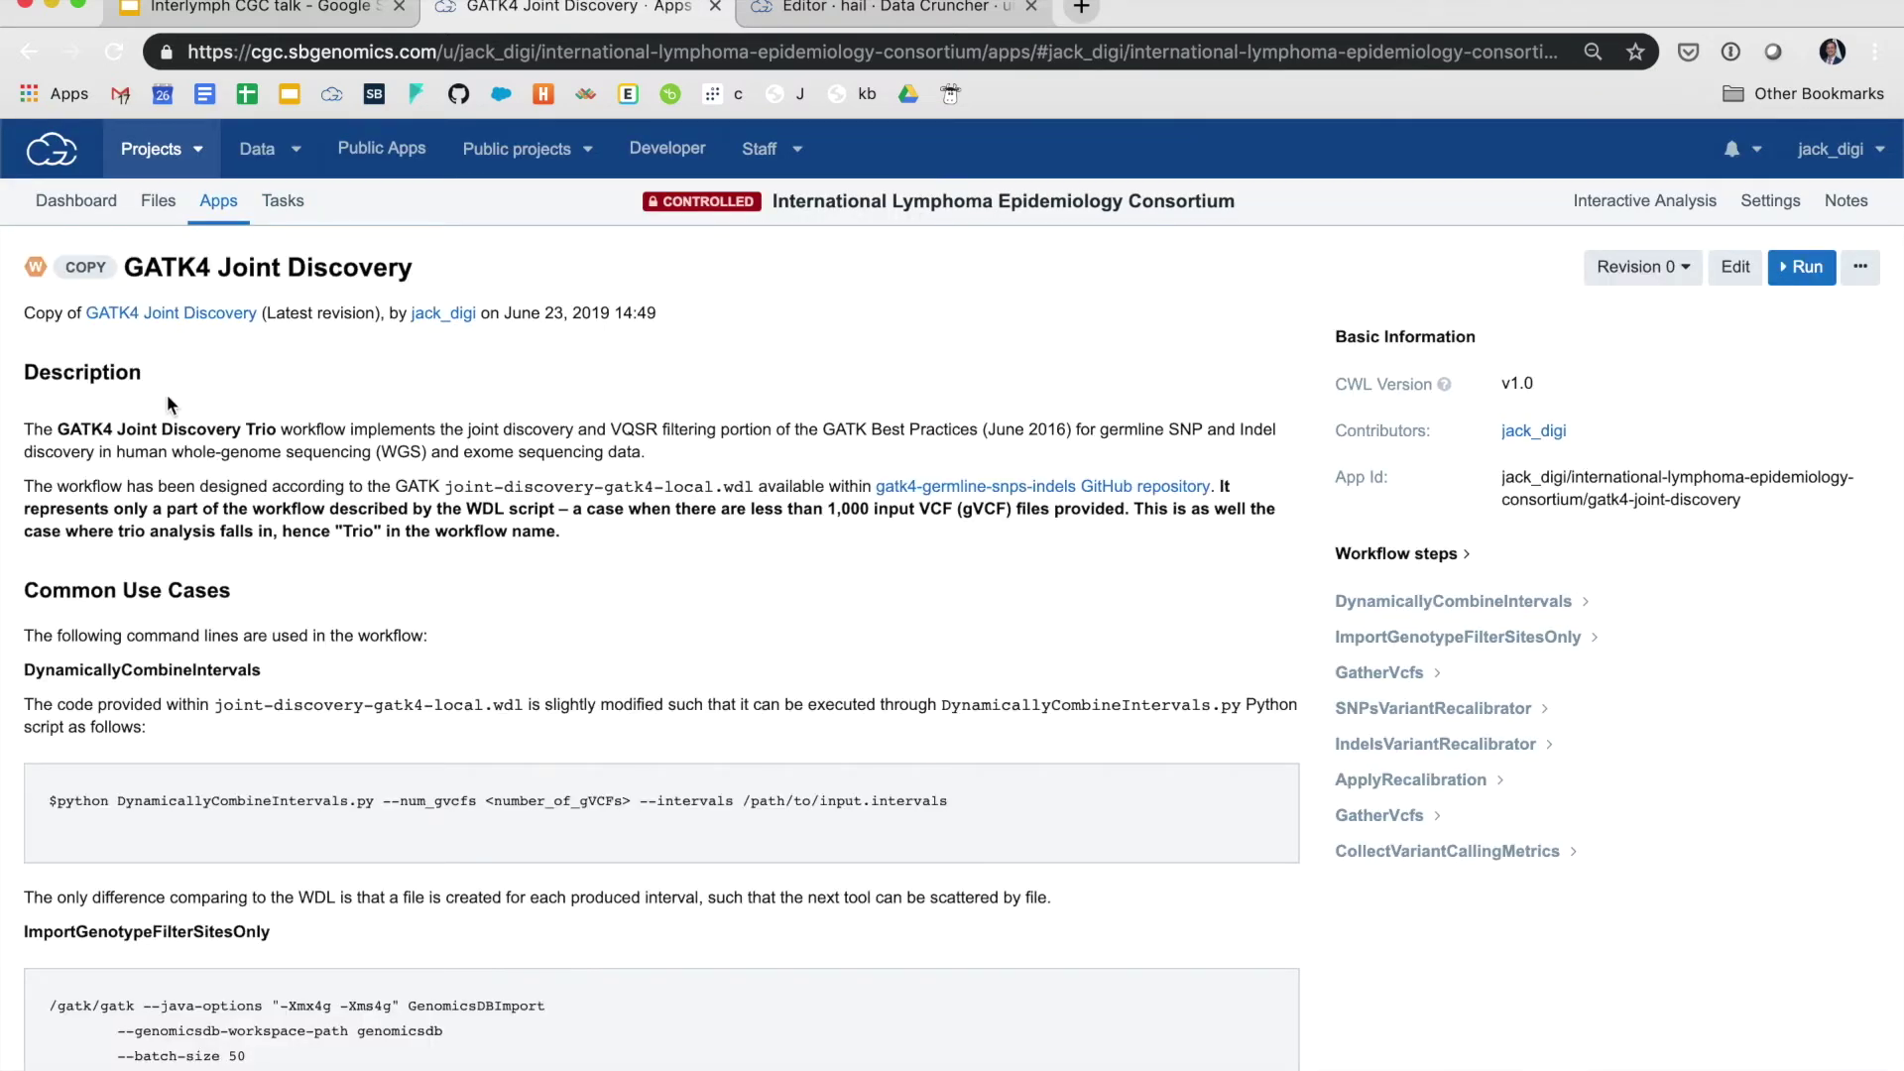
{"action": "scroll", "coordinate": [1041, 723], "scroll_direction": "down", "scroll_amount": 5}
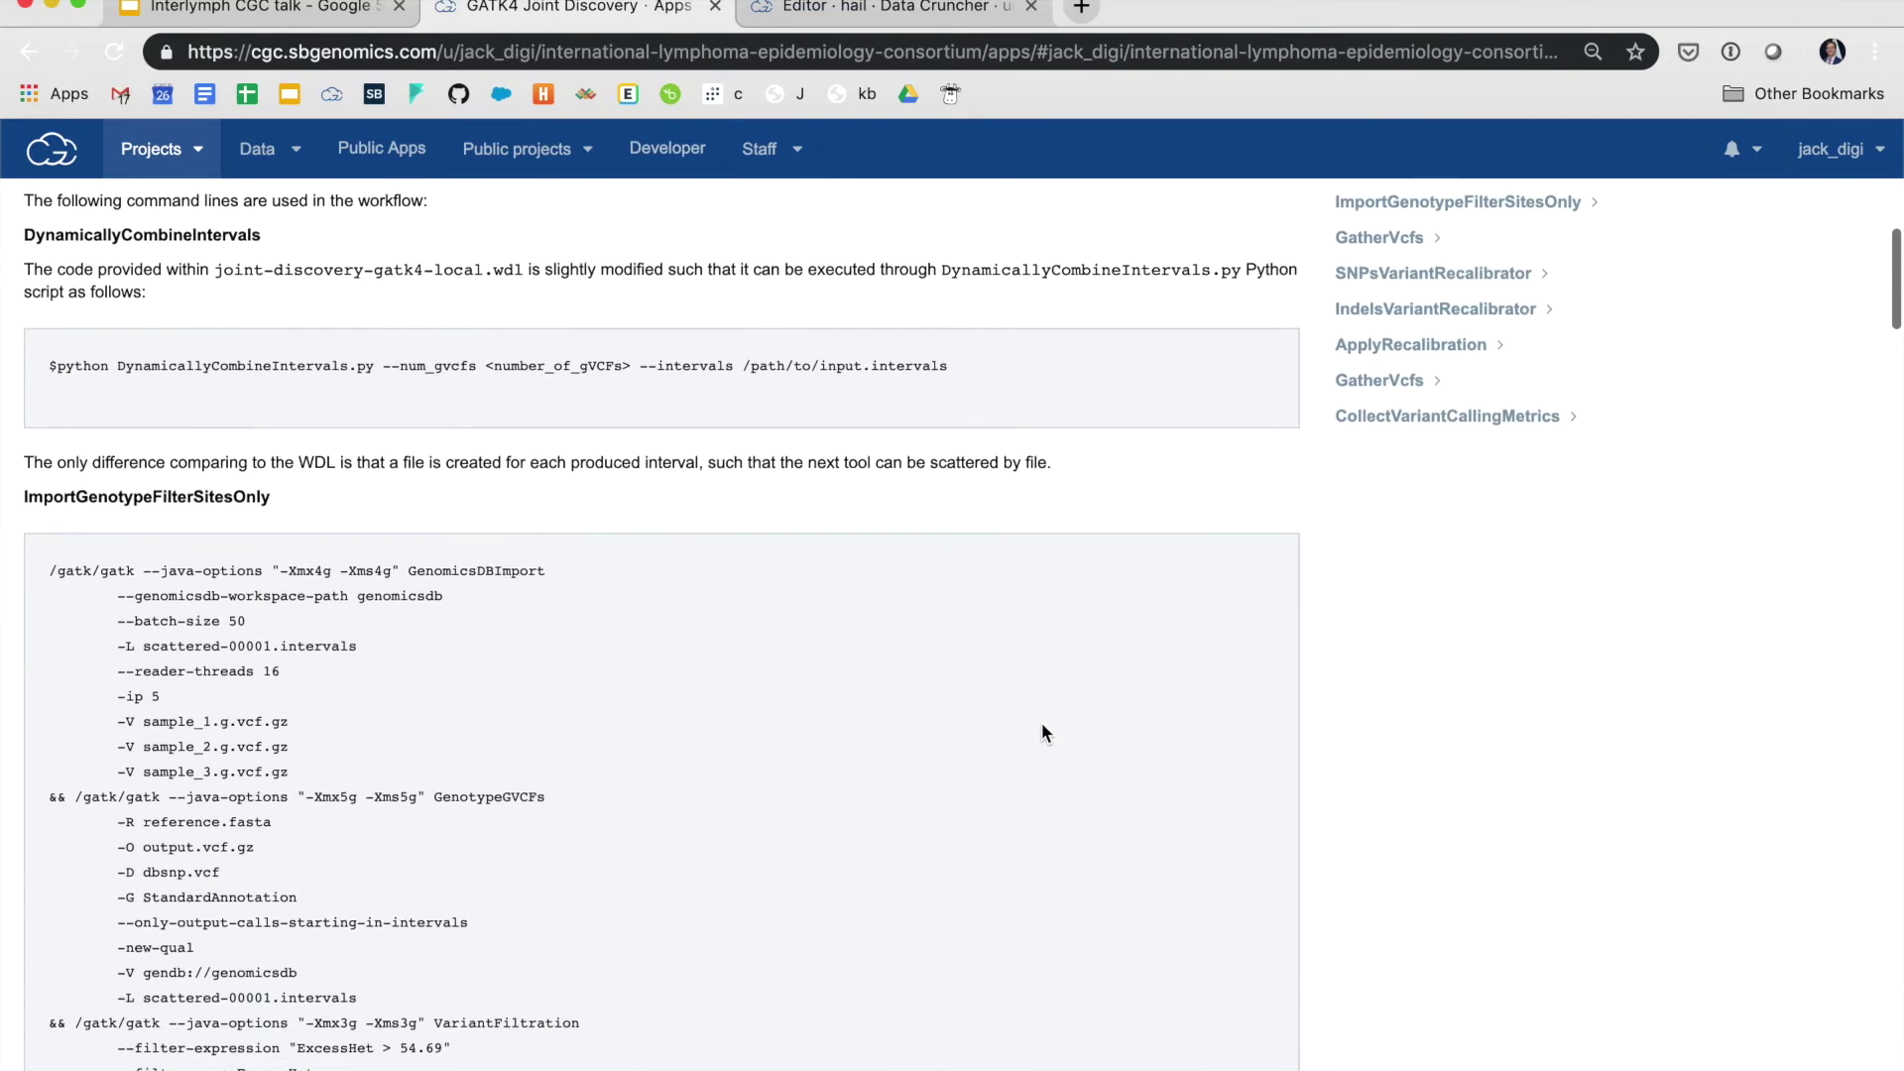
{"action": "scroll", "coordinate": [1042, 723], "scroll_direction": "up", "scroll_amount": 5}
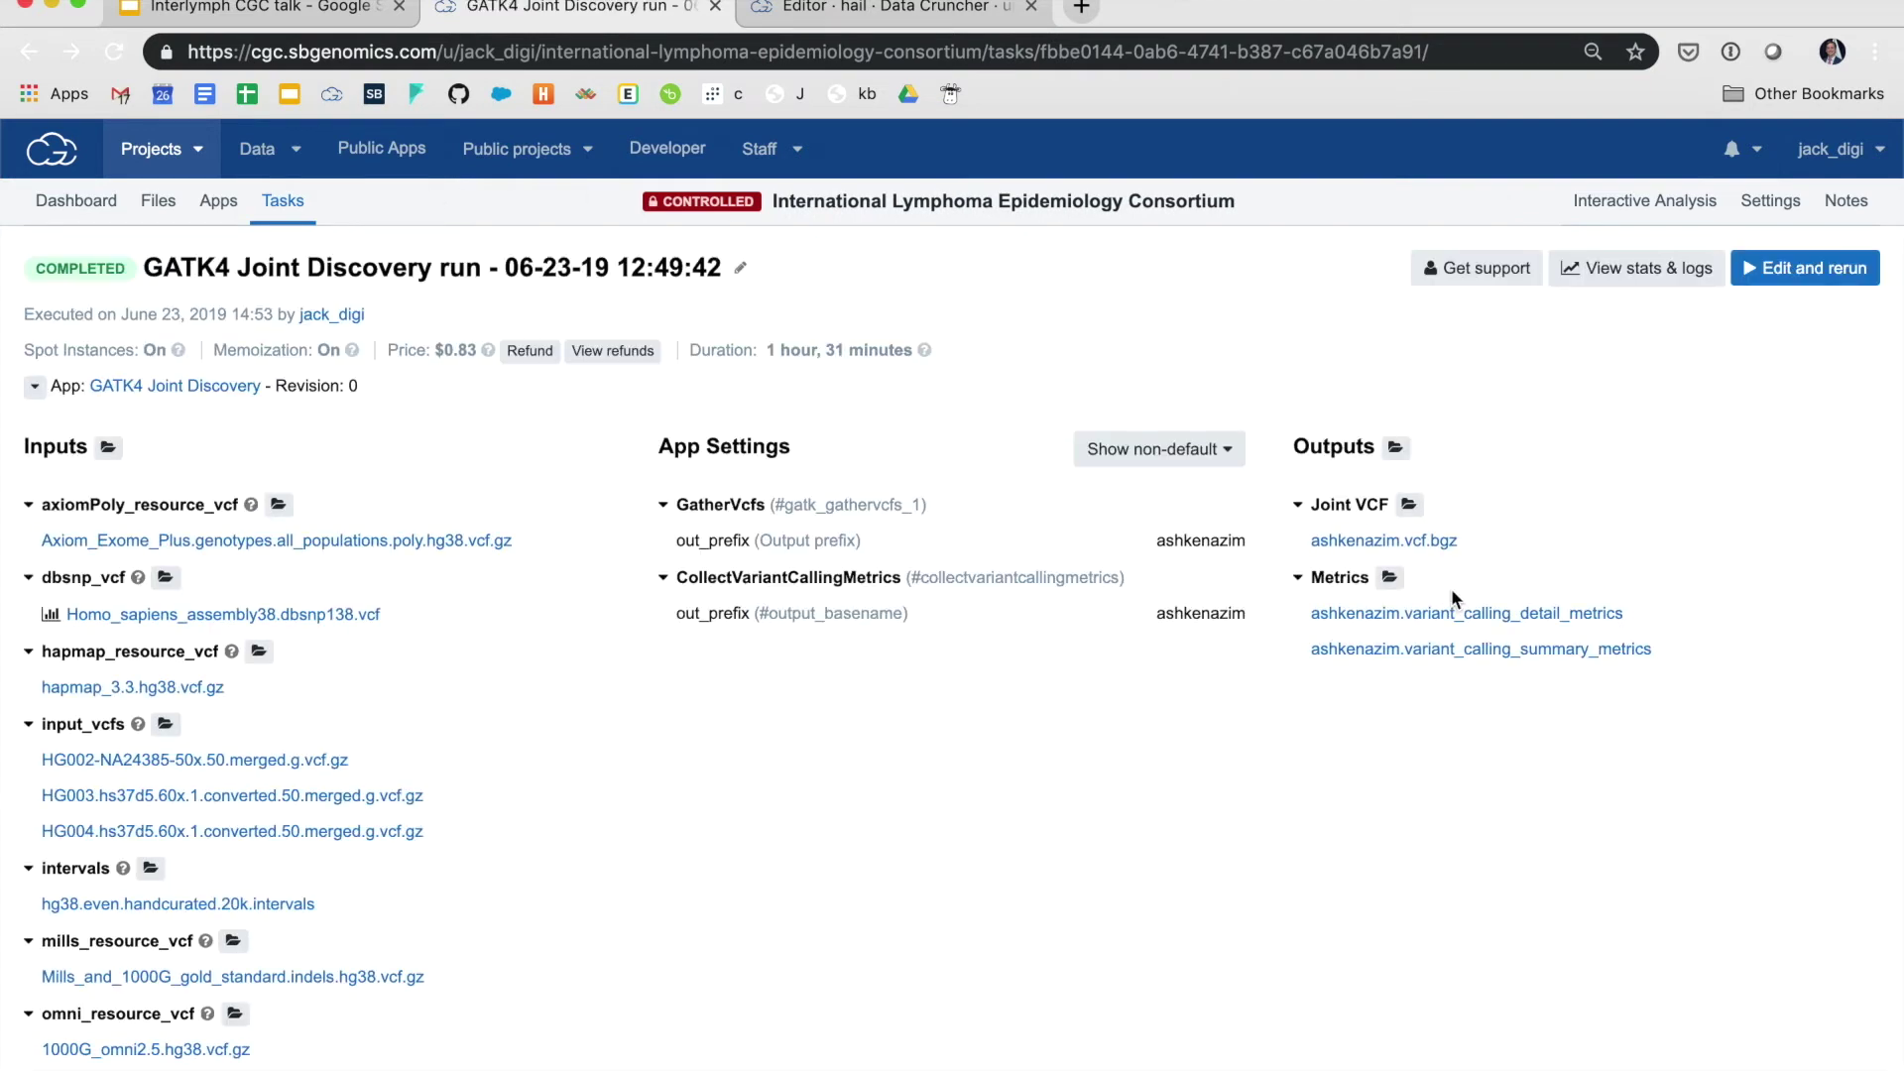
Show the raw text of ashkenazim.variant_calling_detail_metrics, then return to the run
{"action": "left_click", "coordinate": [1481, 615]}
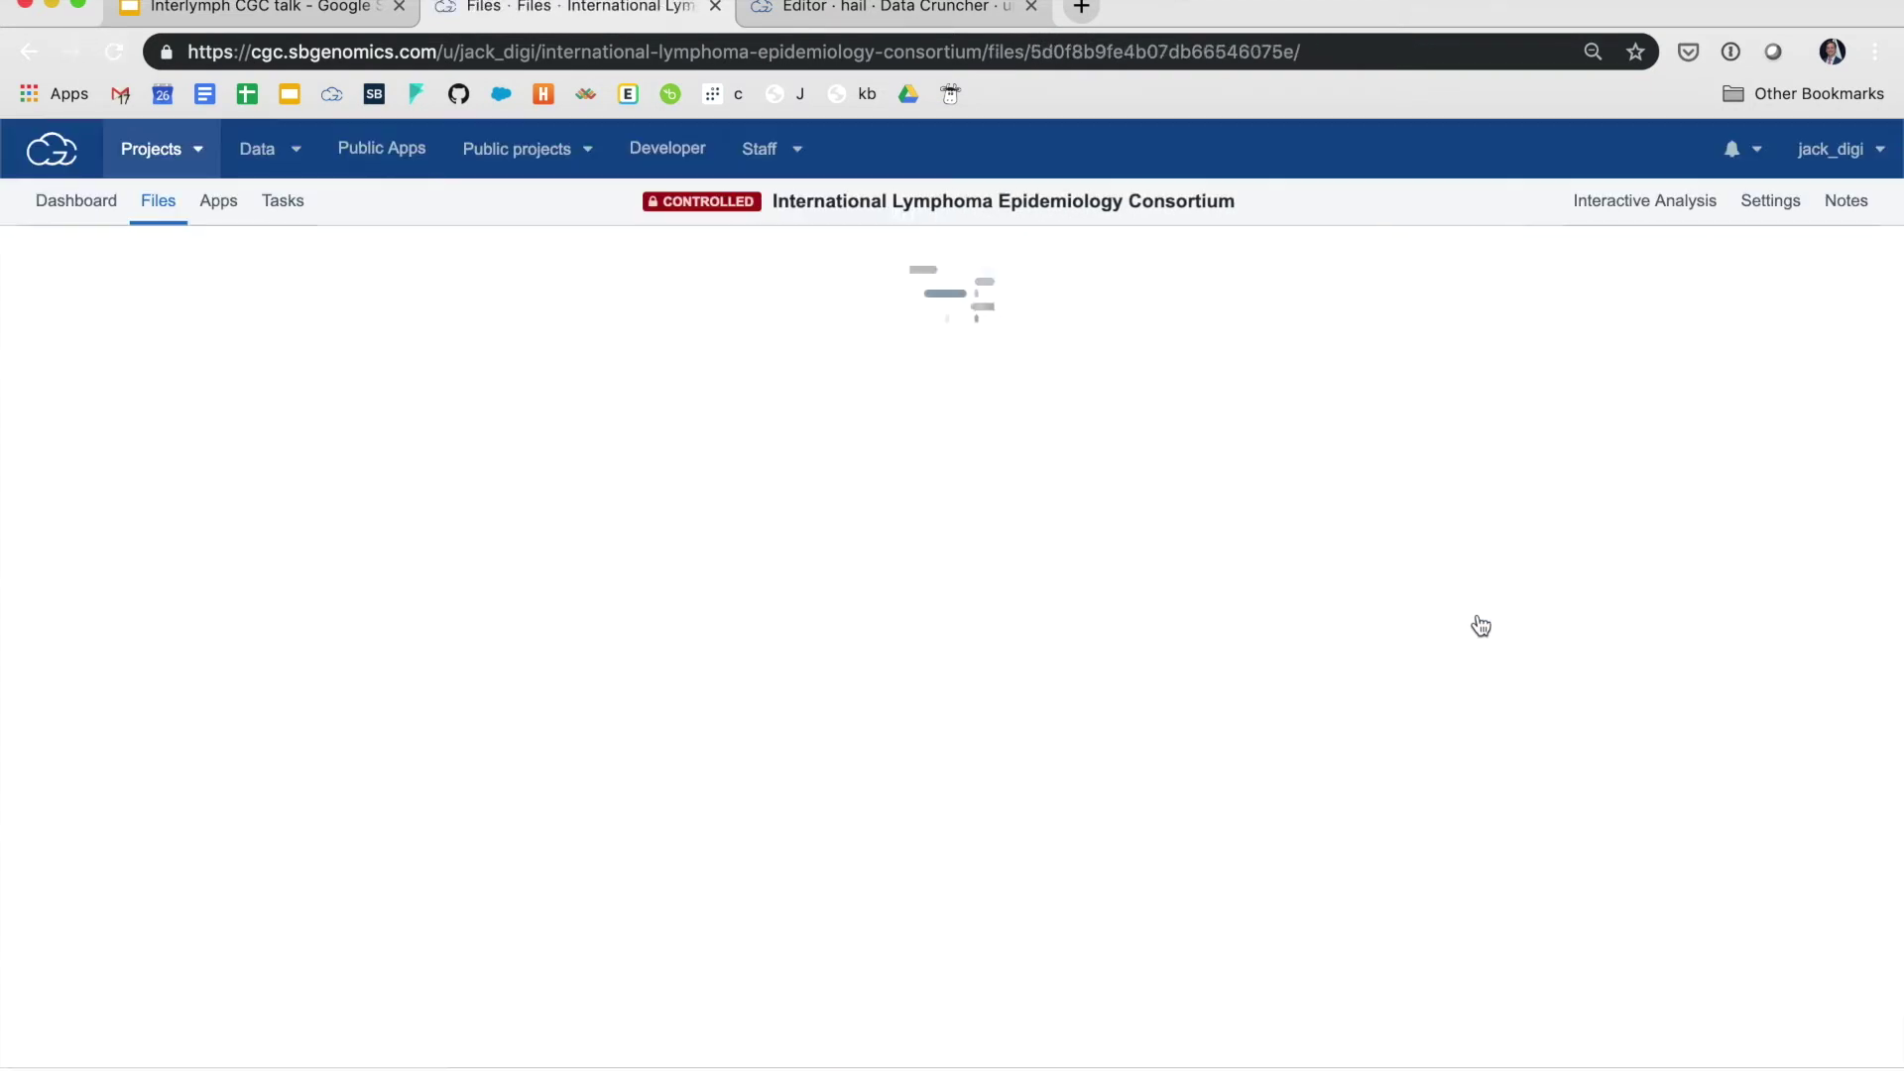
{"action": "left_click", "coordinate": [192, 415]}
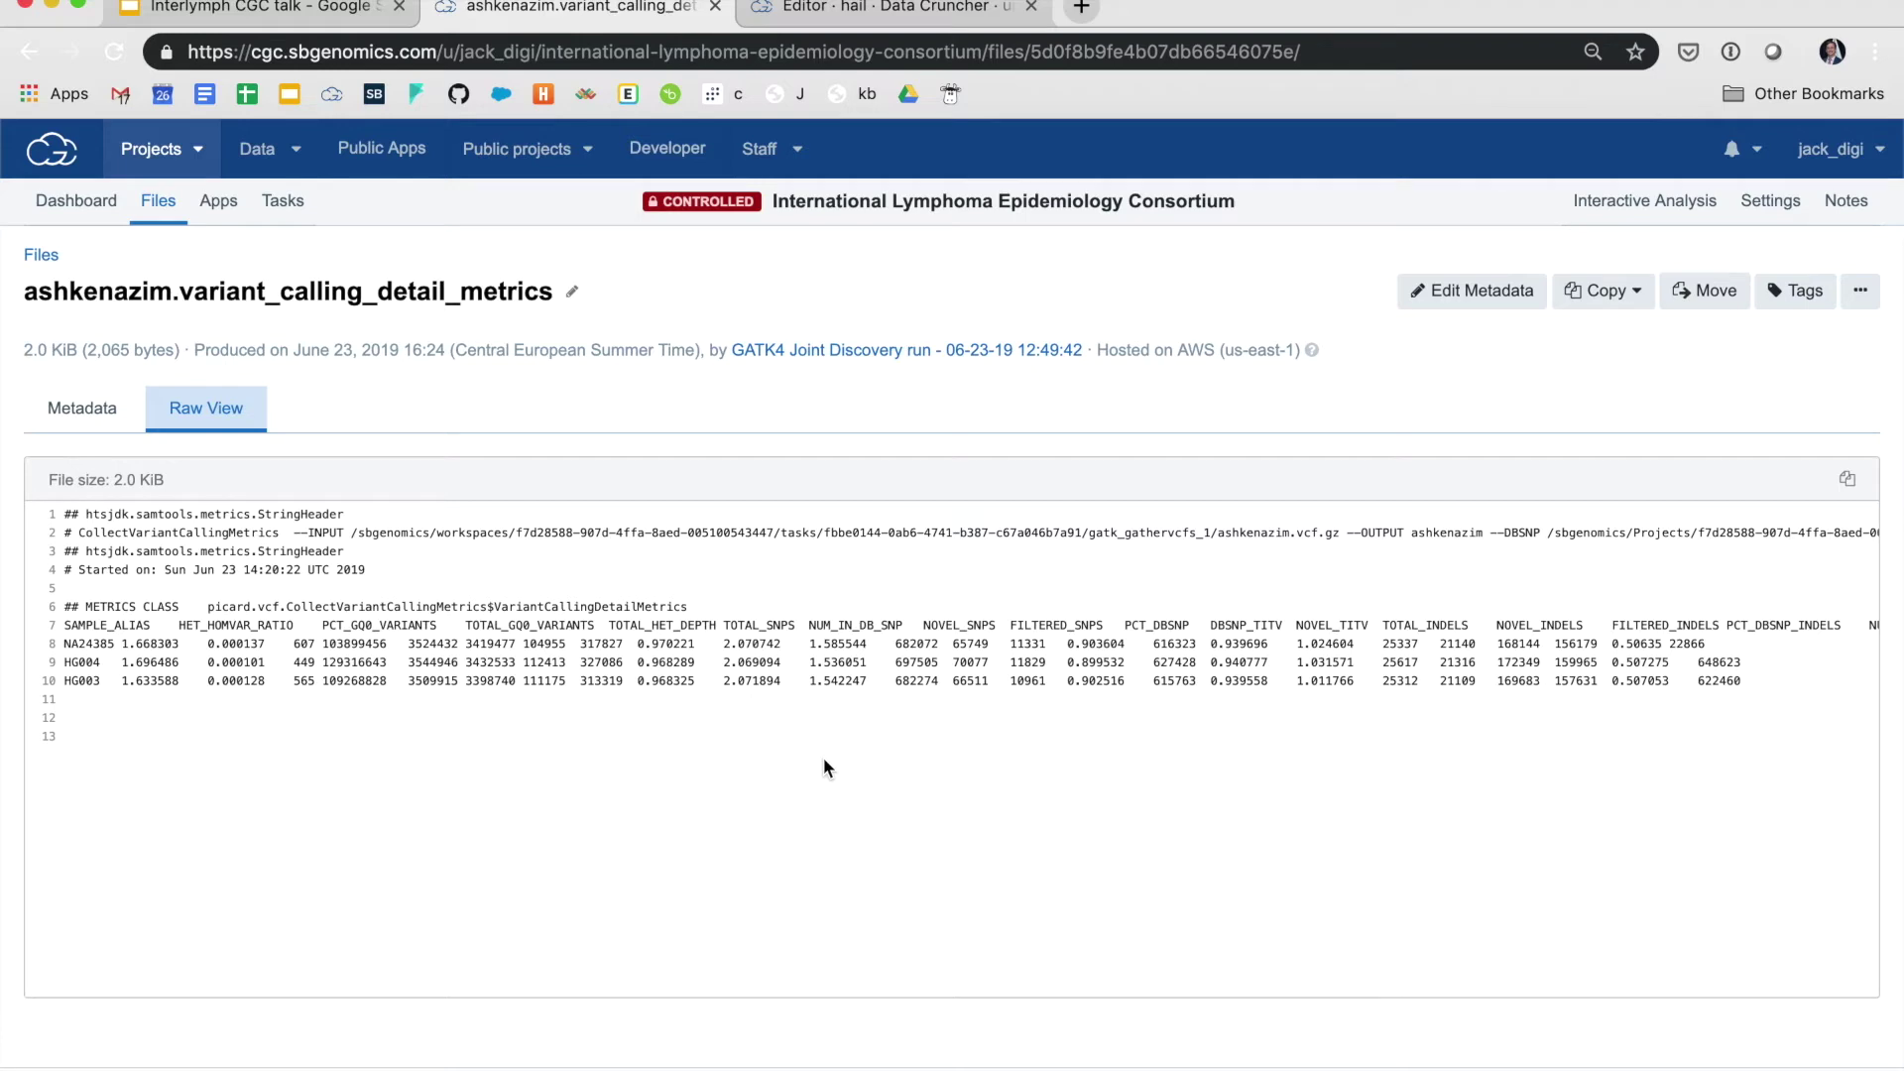
{"action": "left_click", "coordinate": [869, 355]}
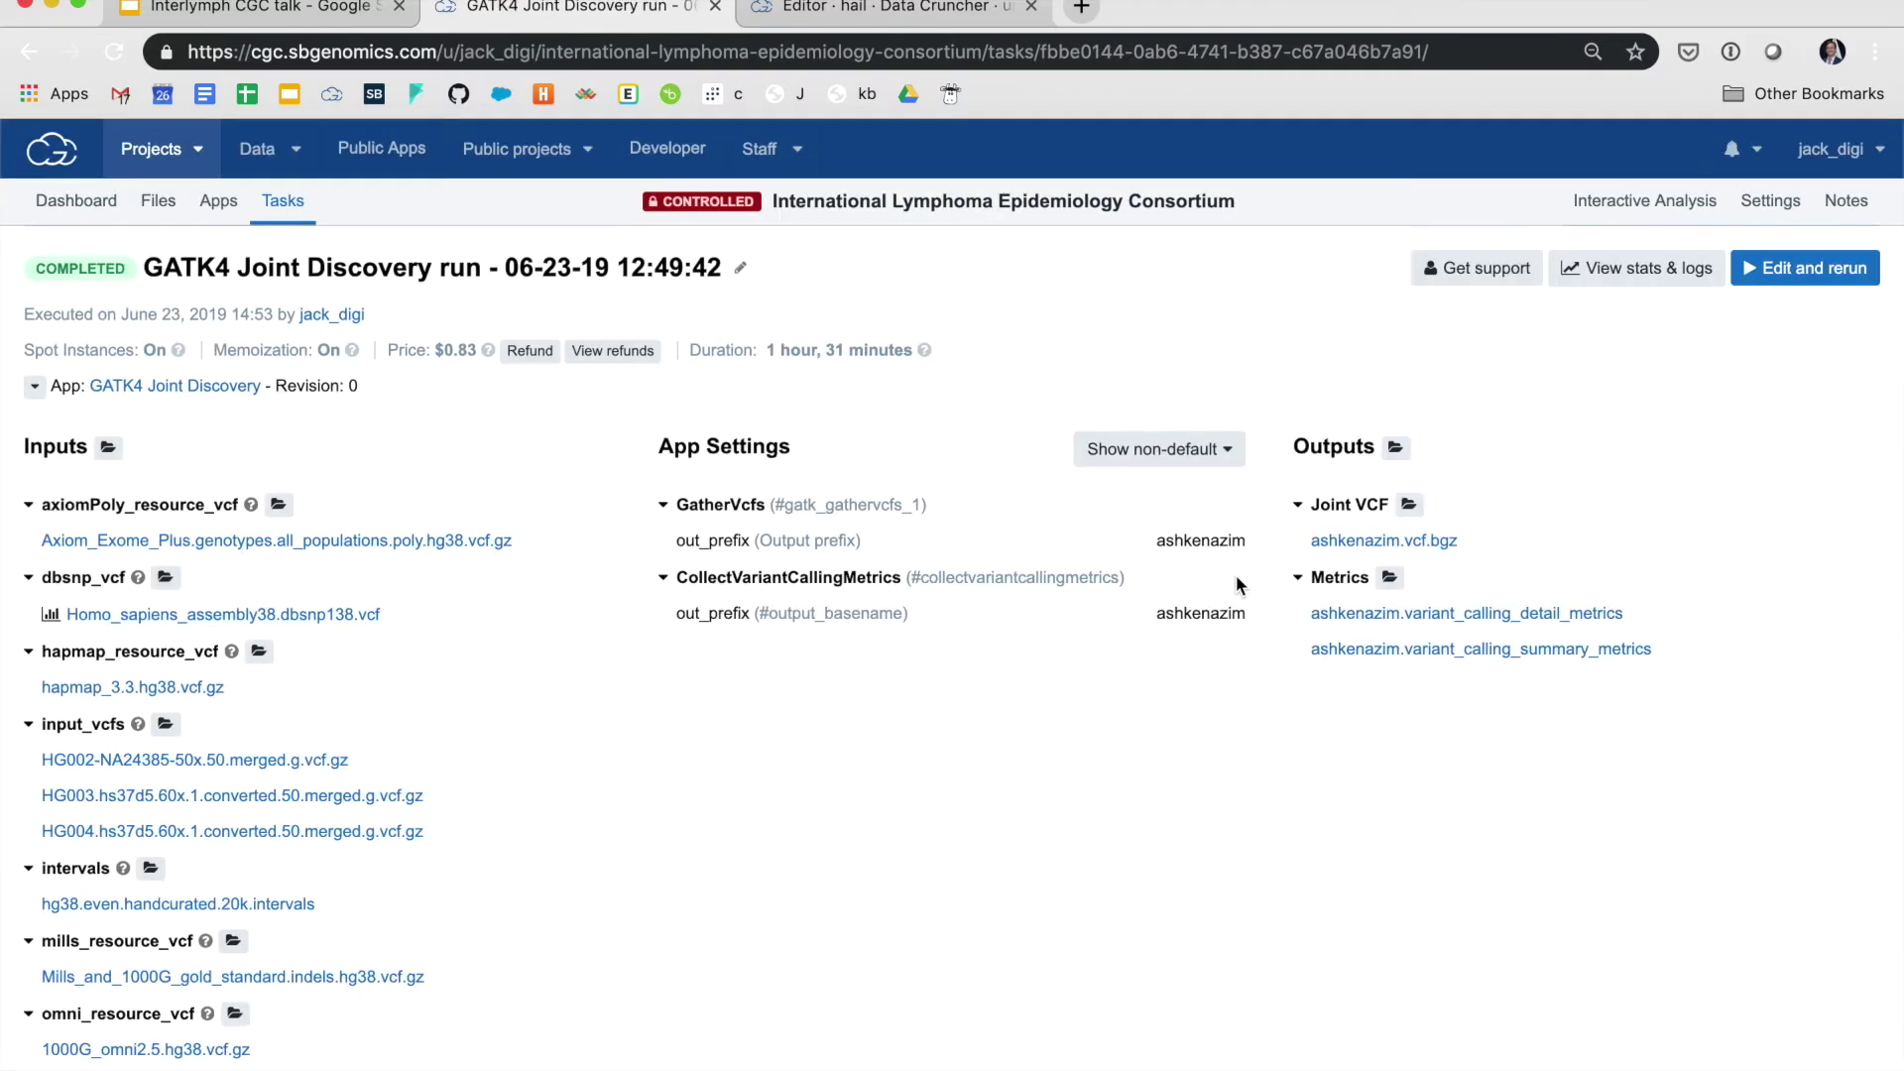
View the raw contents of ashkenazim.vcf.bgz and go to the project's Interactive Analysis page
{"action": "left_click", "coordinate": [1386, 542]}
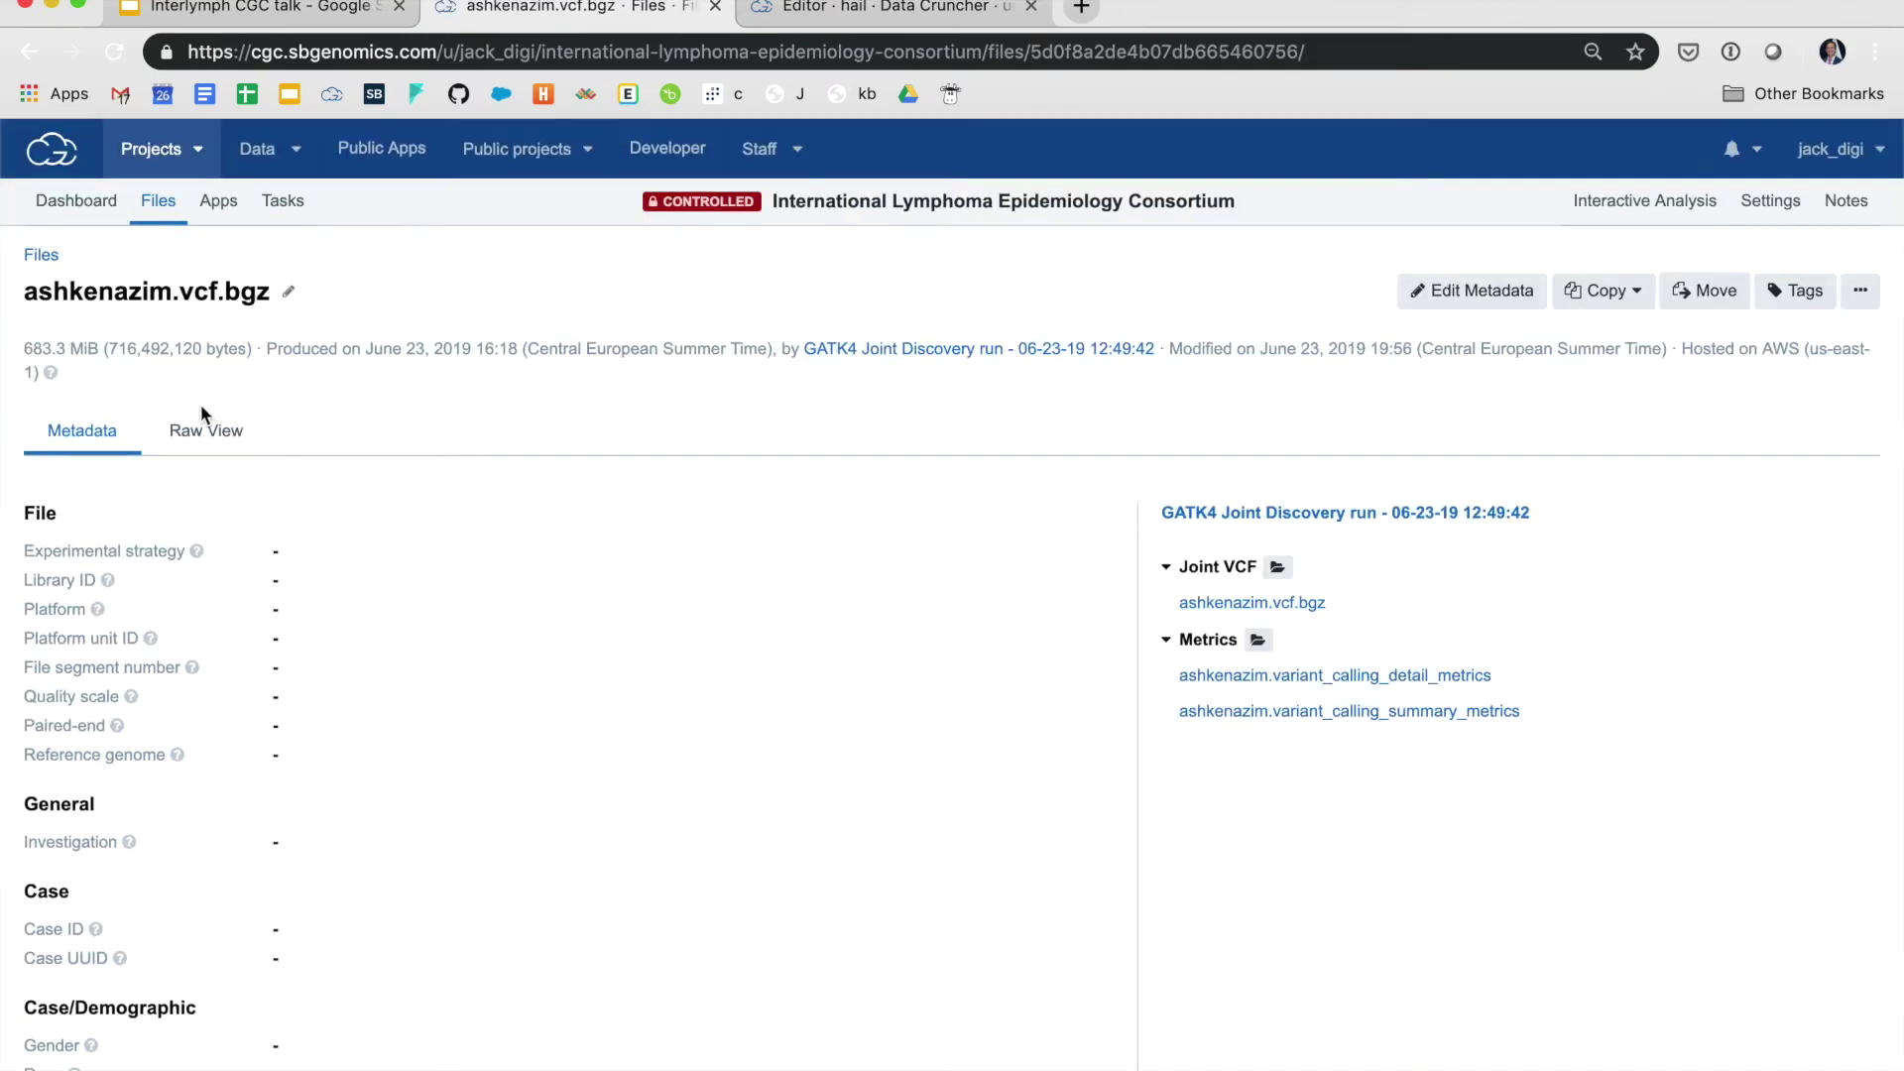
{"action": "left_click", "coordinate": [200, 432]}
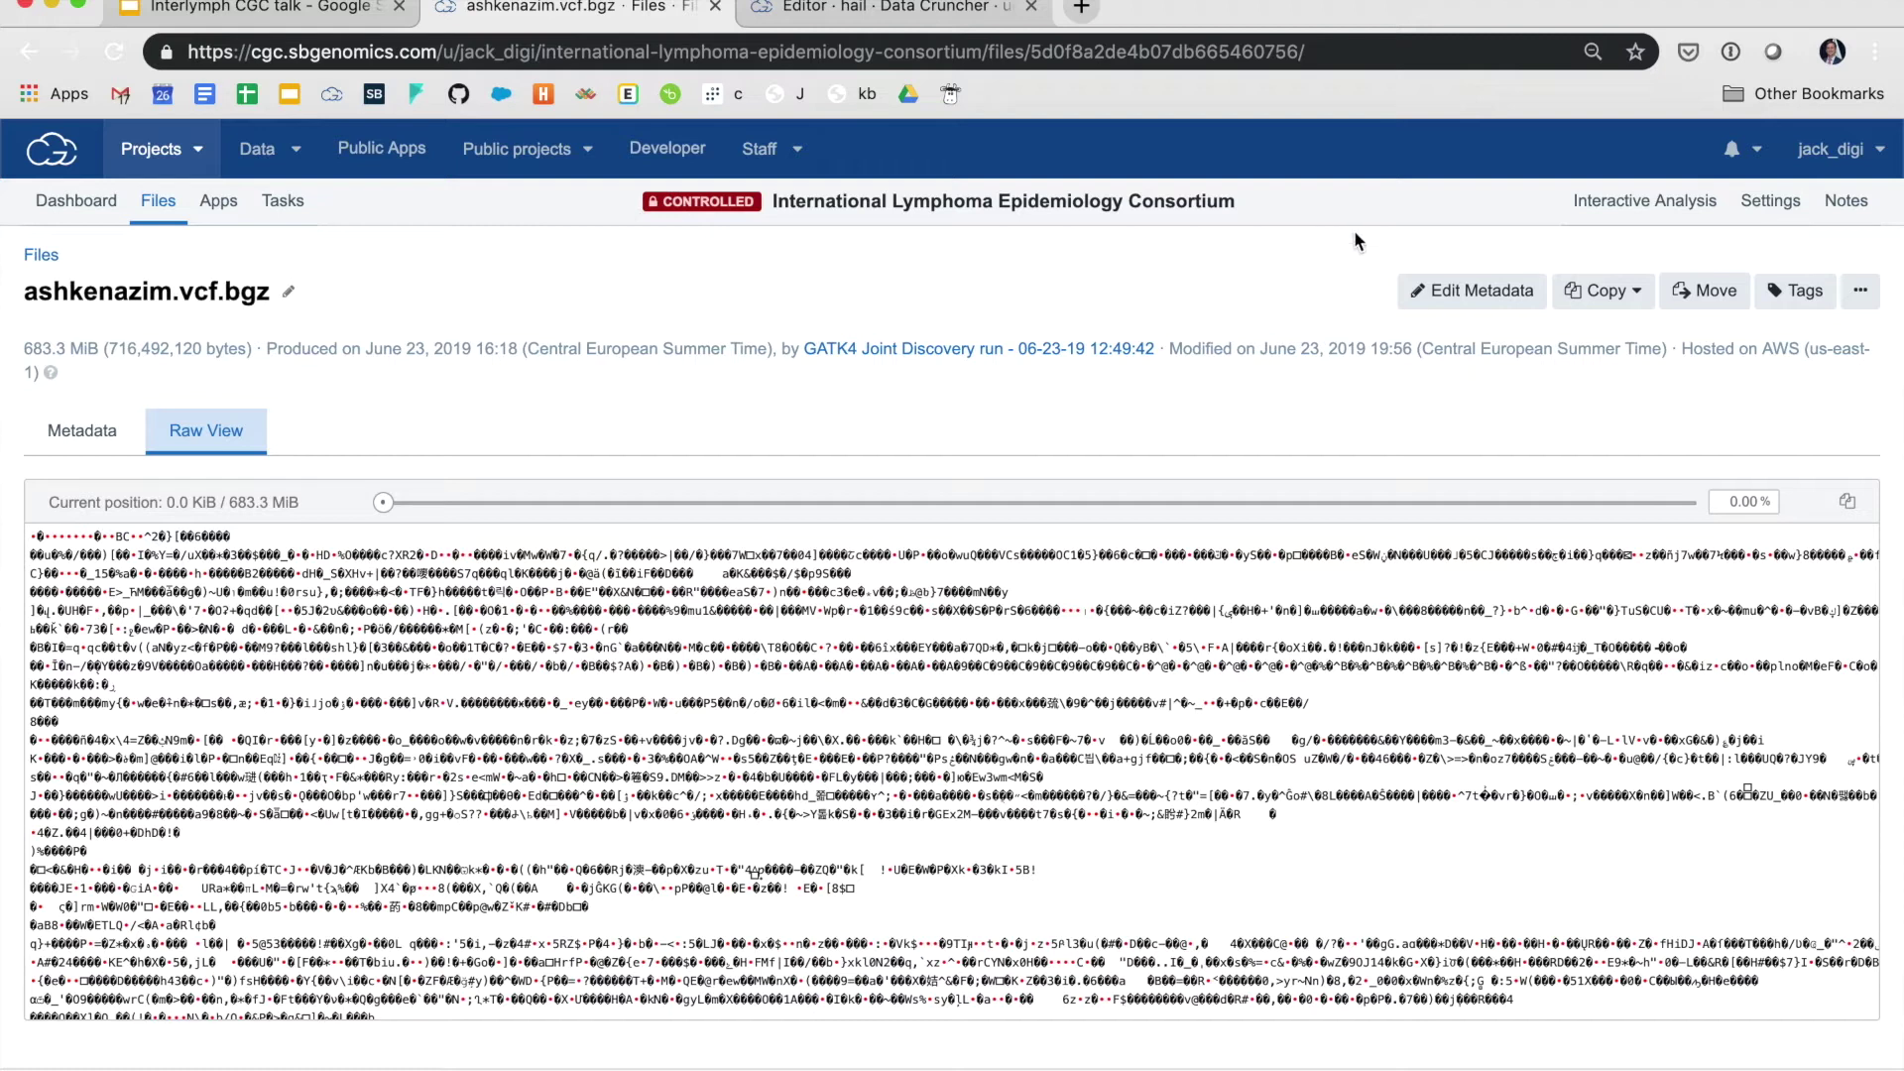
{"action": "left_click", "coordinate": [1624, 201]}
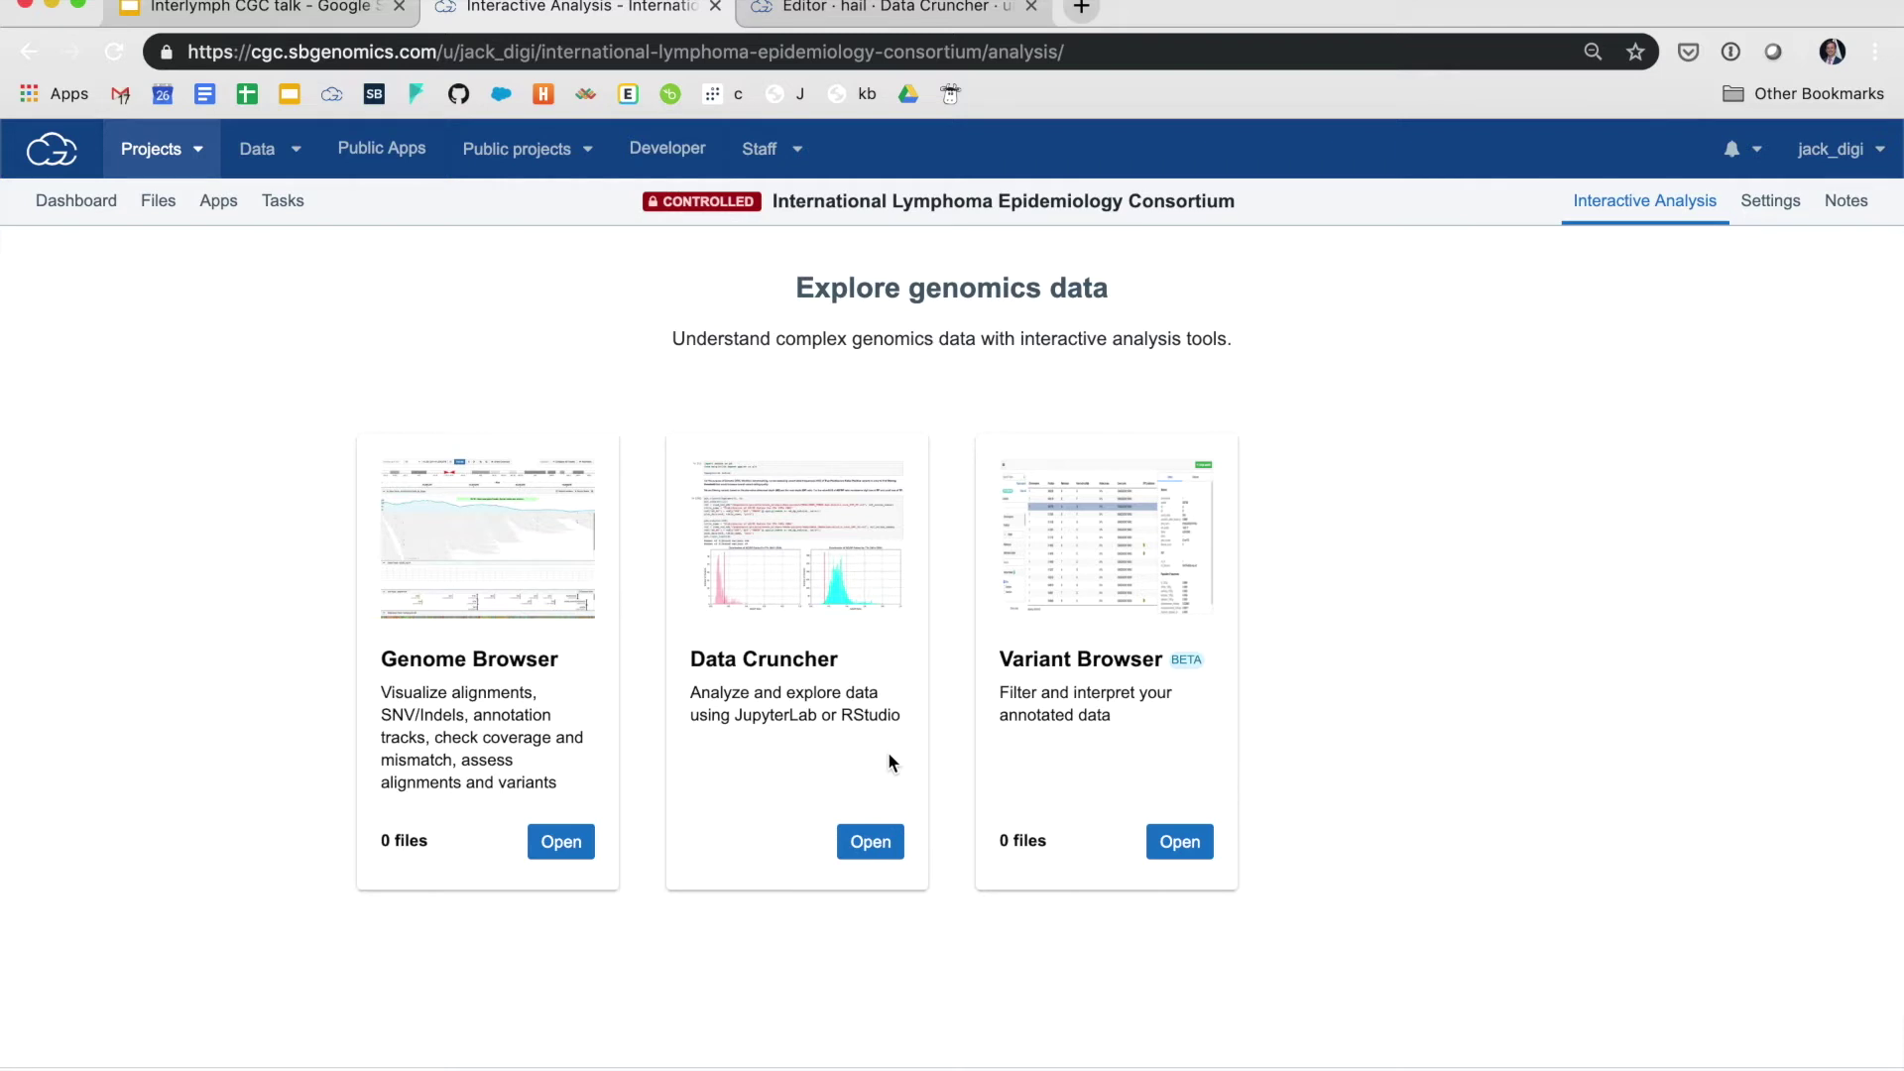
In Data Cruncher, begin a new analysis named 'demo' using the RStudio environment
{"action": "left_click", "coordinate": [870, 846]}
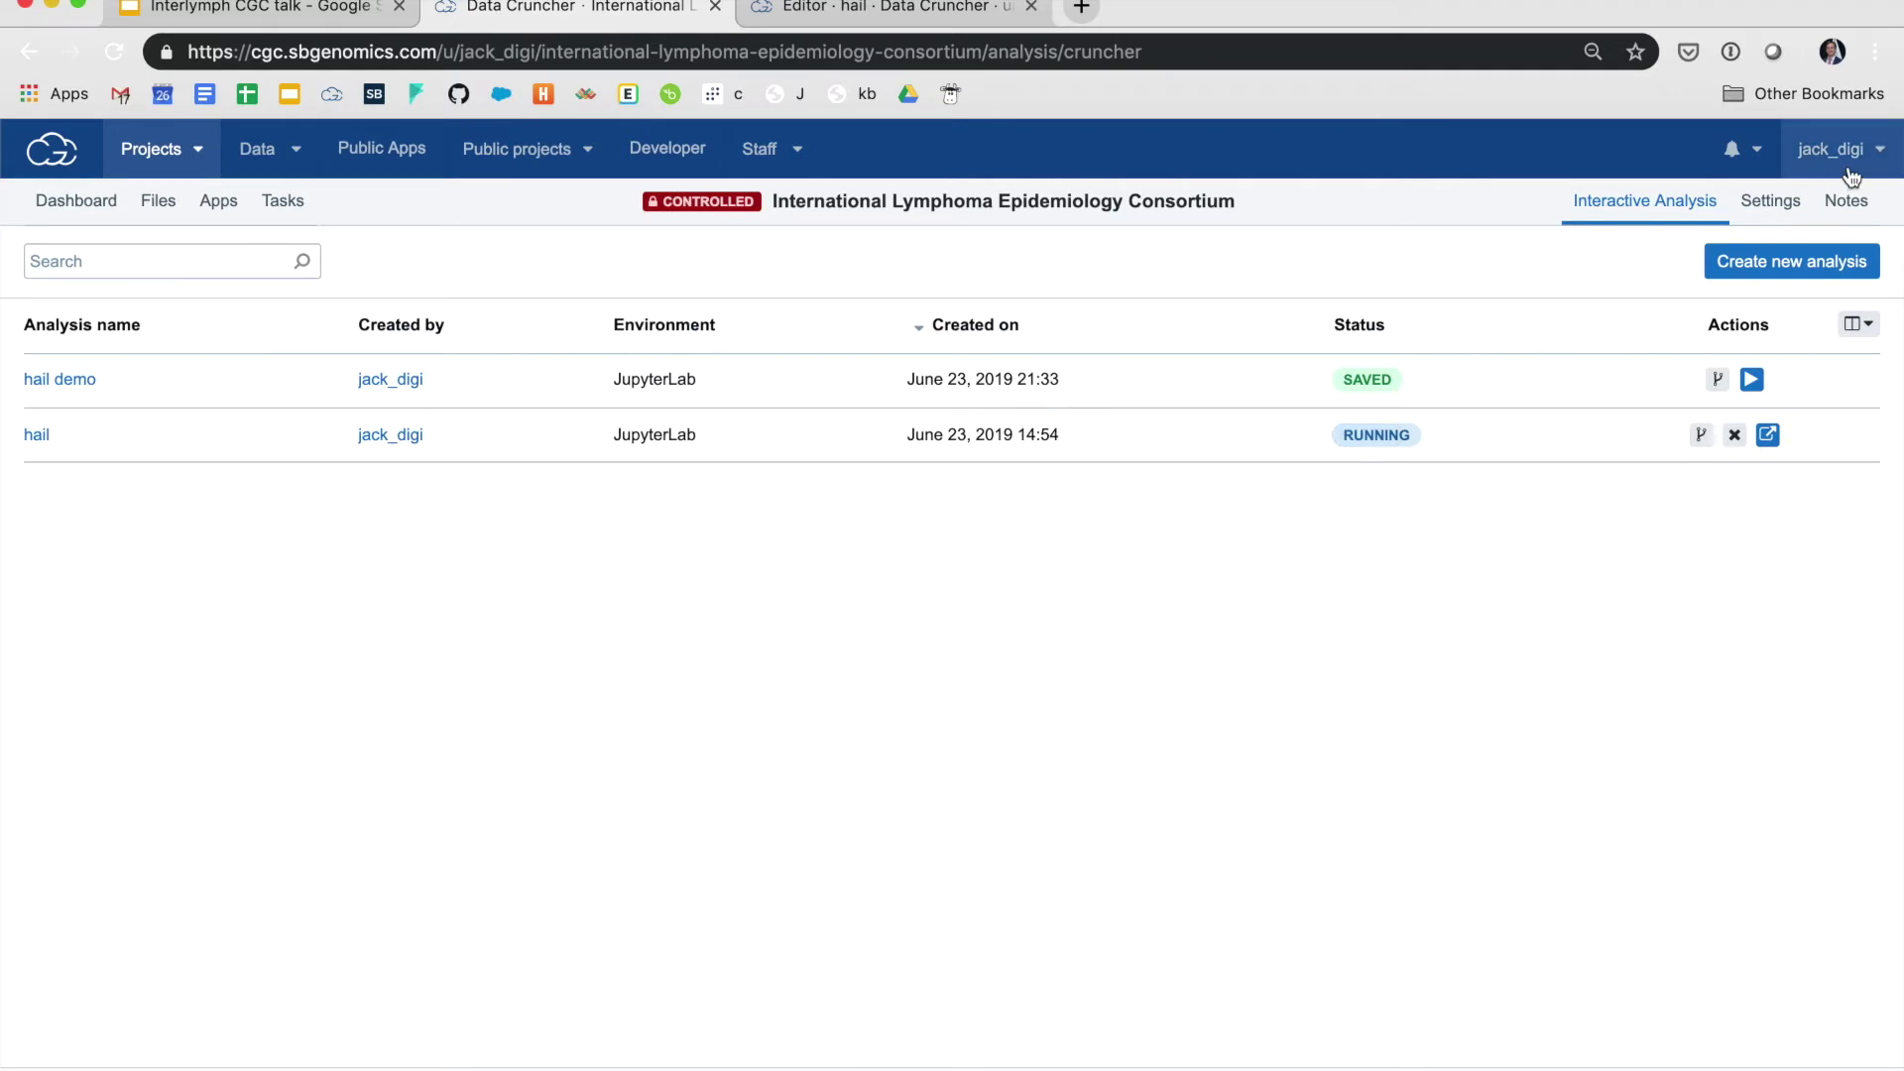
{"action": "left_click", "coordinate": [1830, 268]}
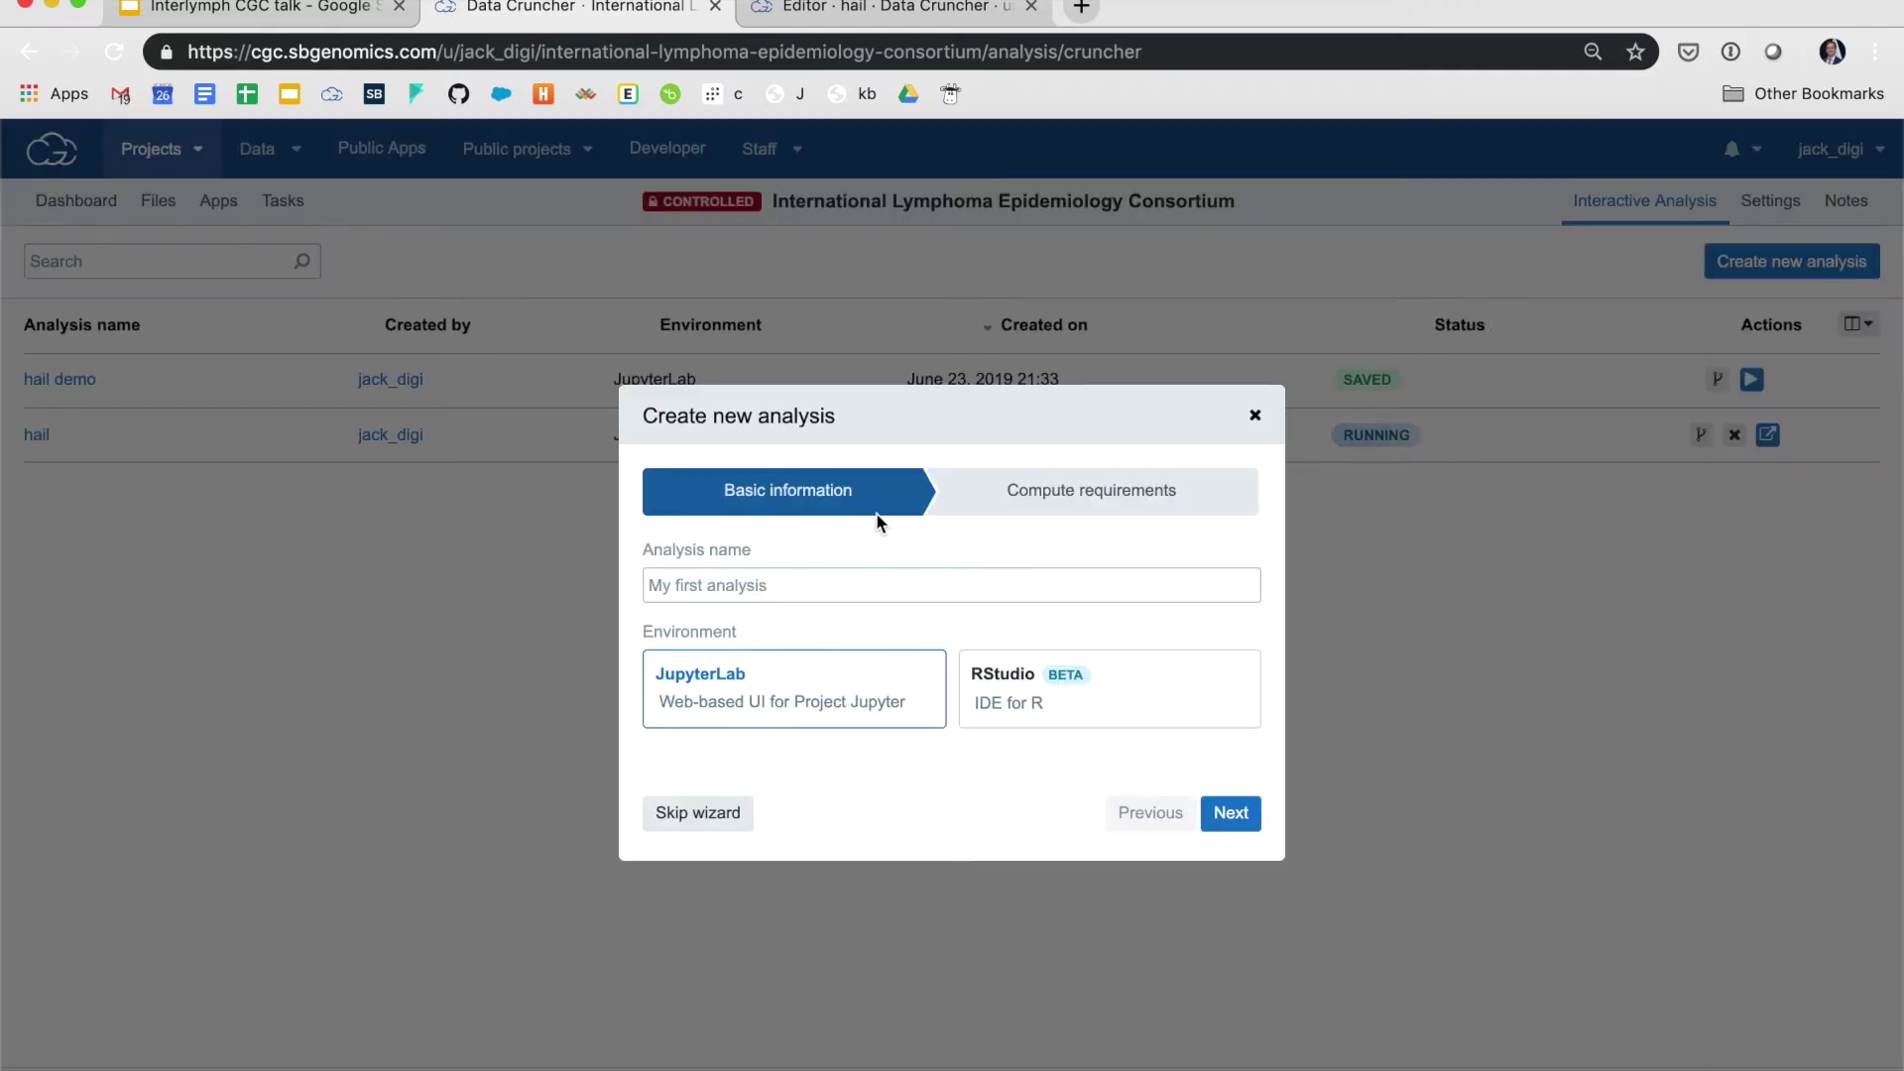
{"action": "left_click", "coordinate": [842, 600]}
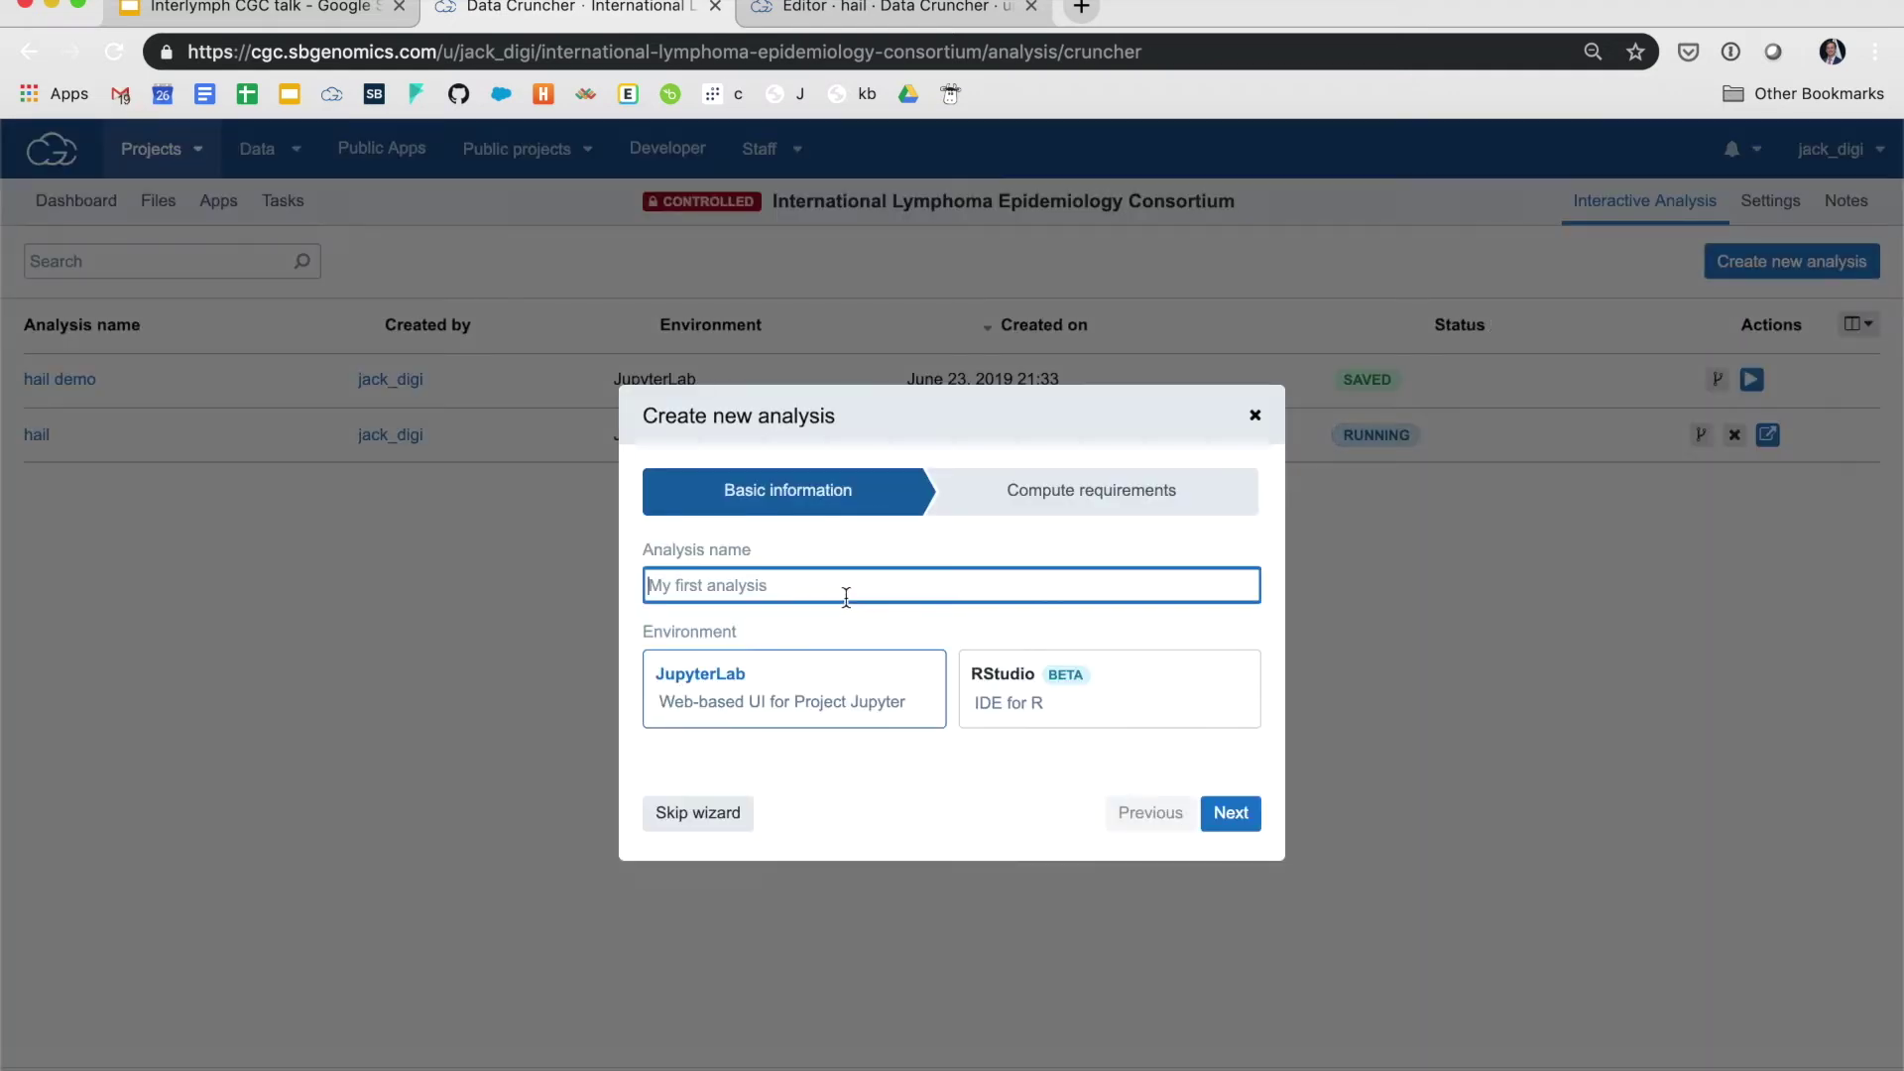
{"action": "type", "text": "demo"}
{"action": "left_click", "coordinate": [779, 693]}
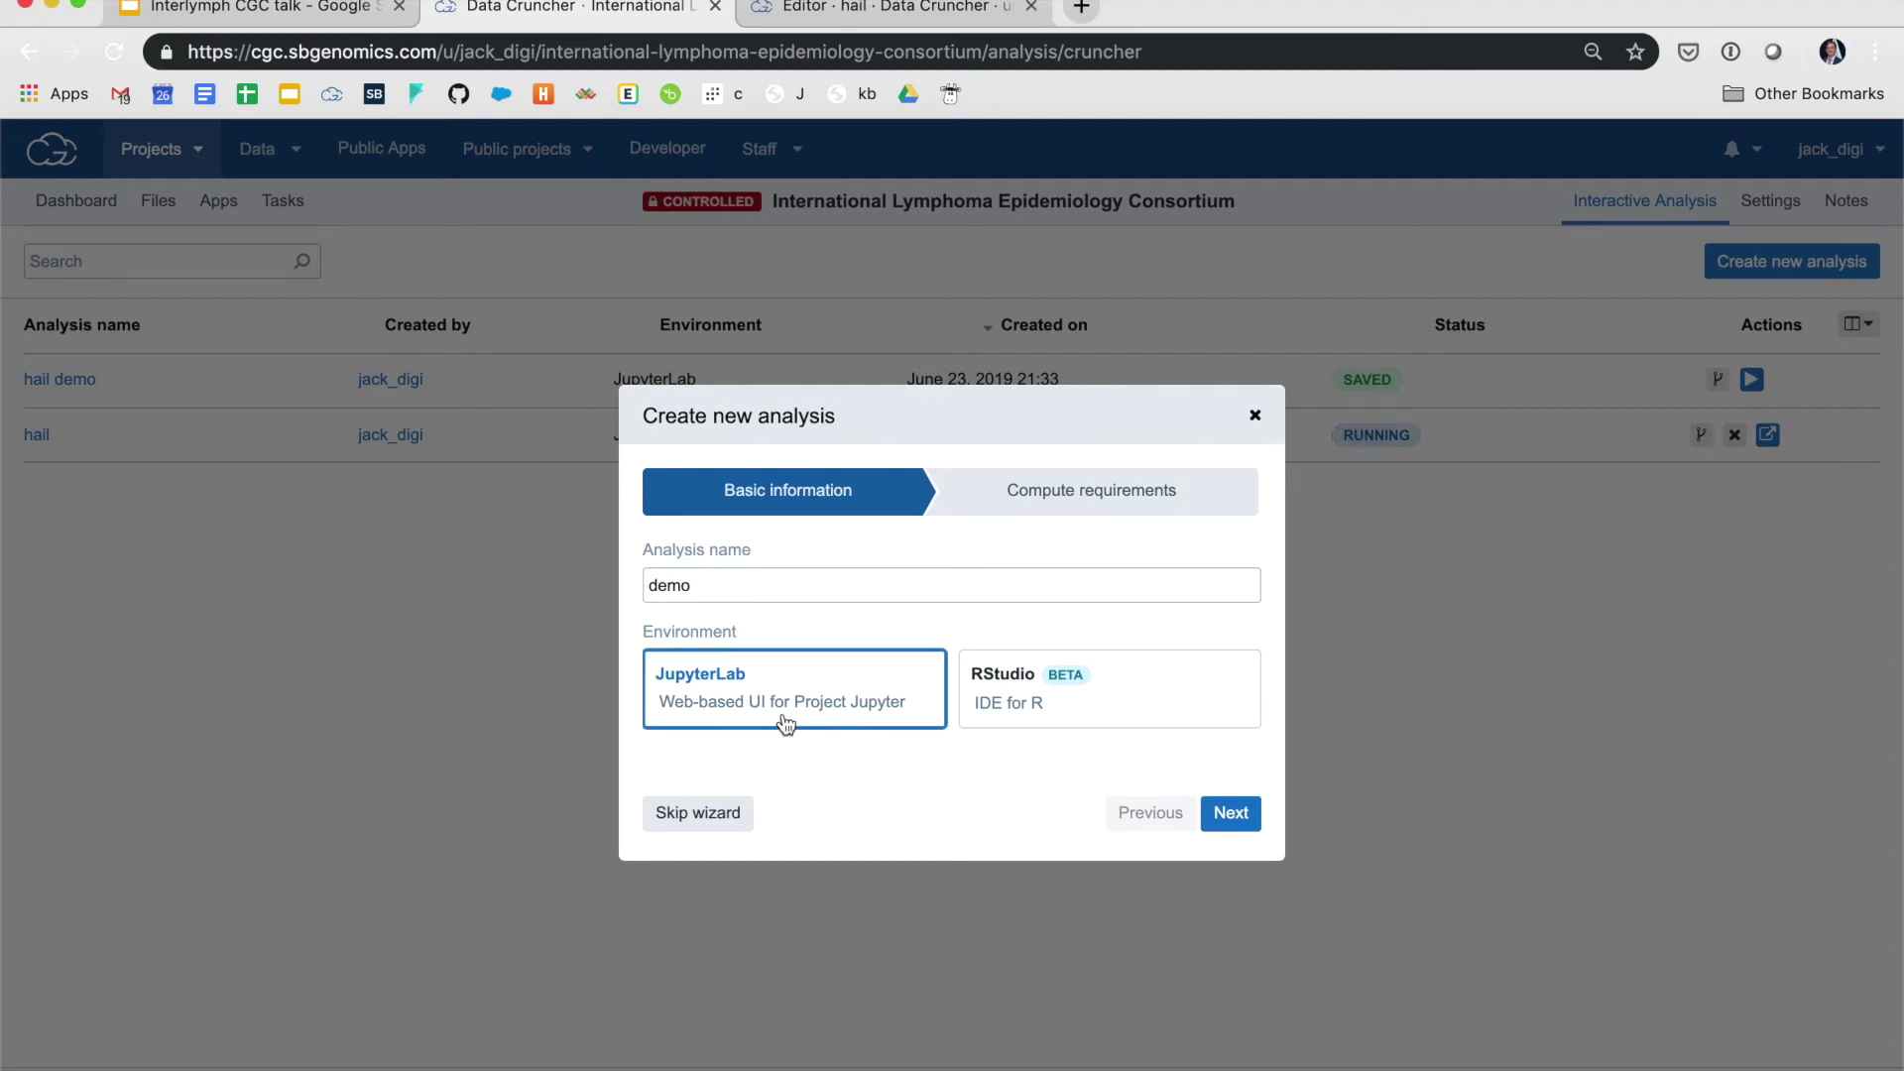
{"action": "left_click", "coordinate": [1043, 696]}
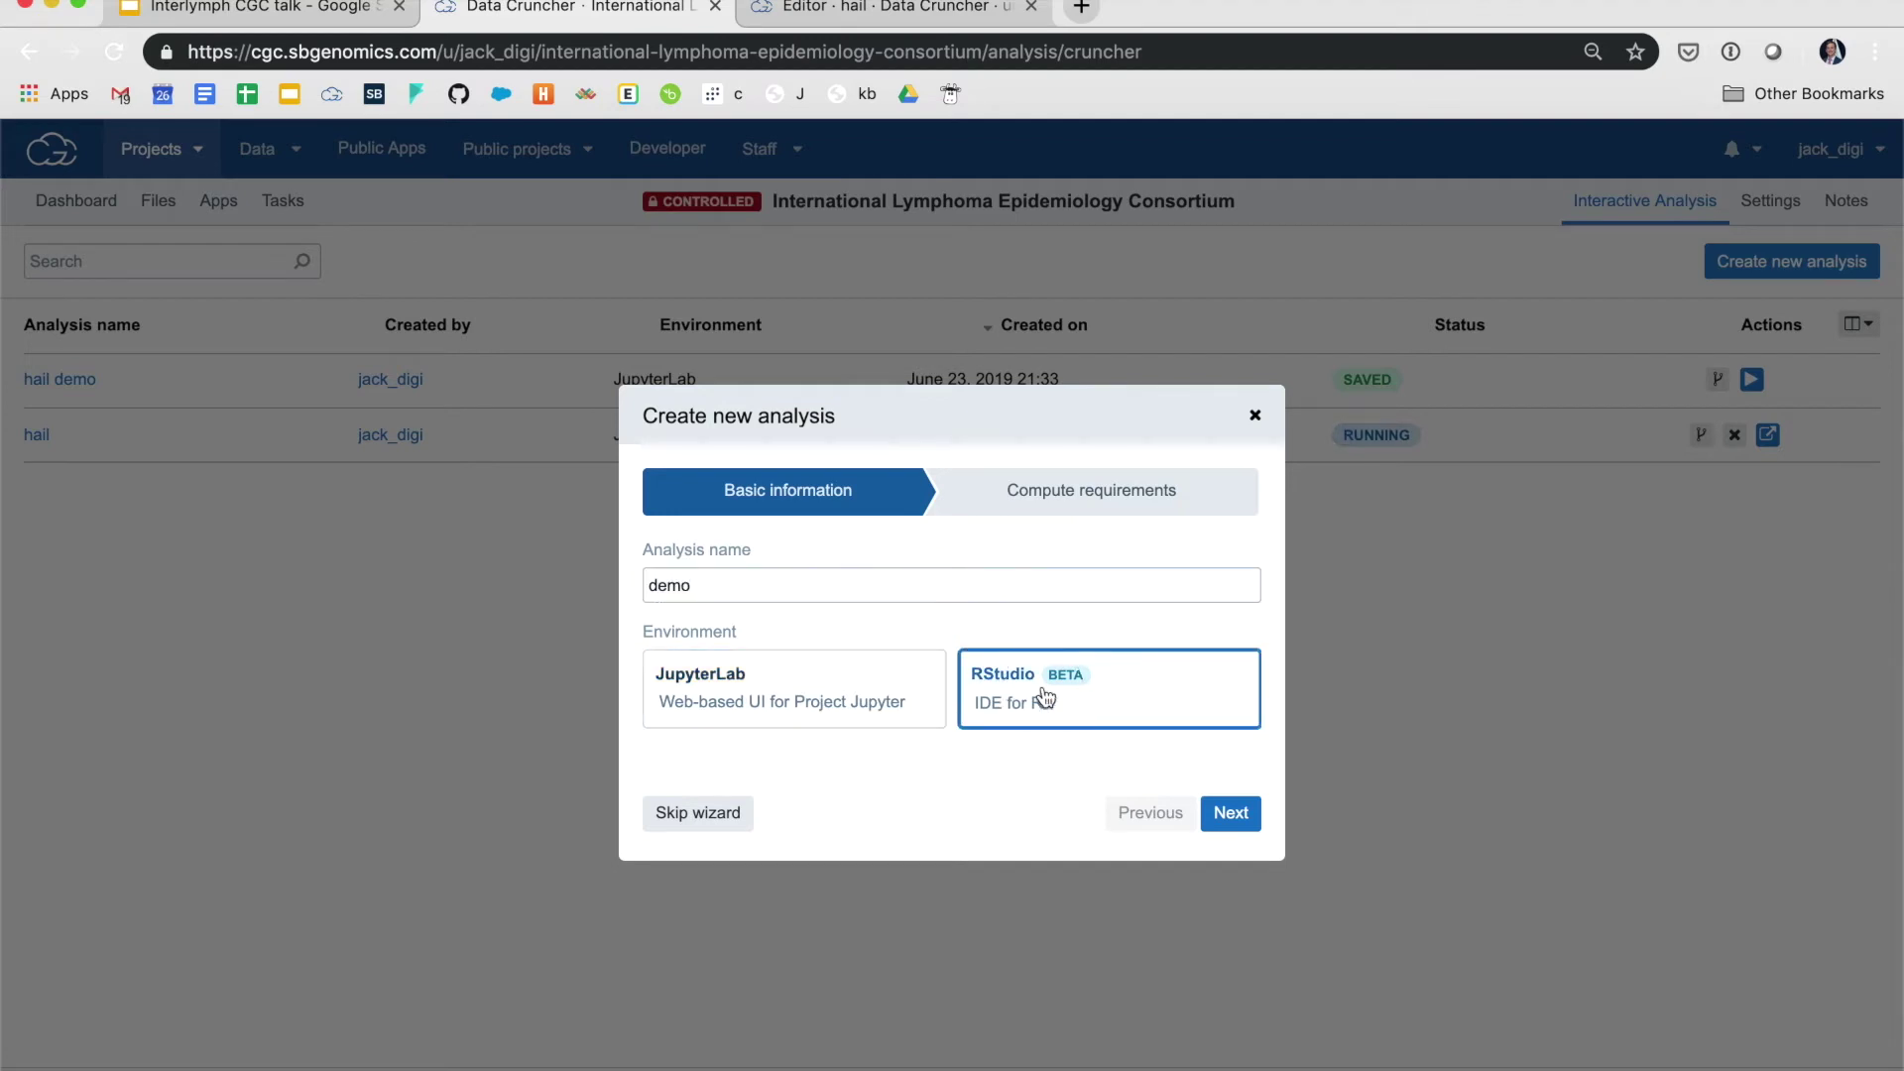
{"action": "left_click", "coordinate": [1234, 817]}
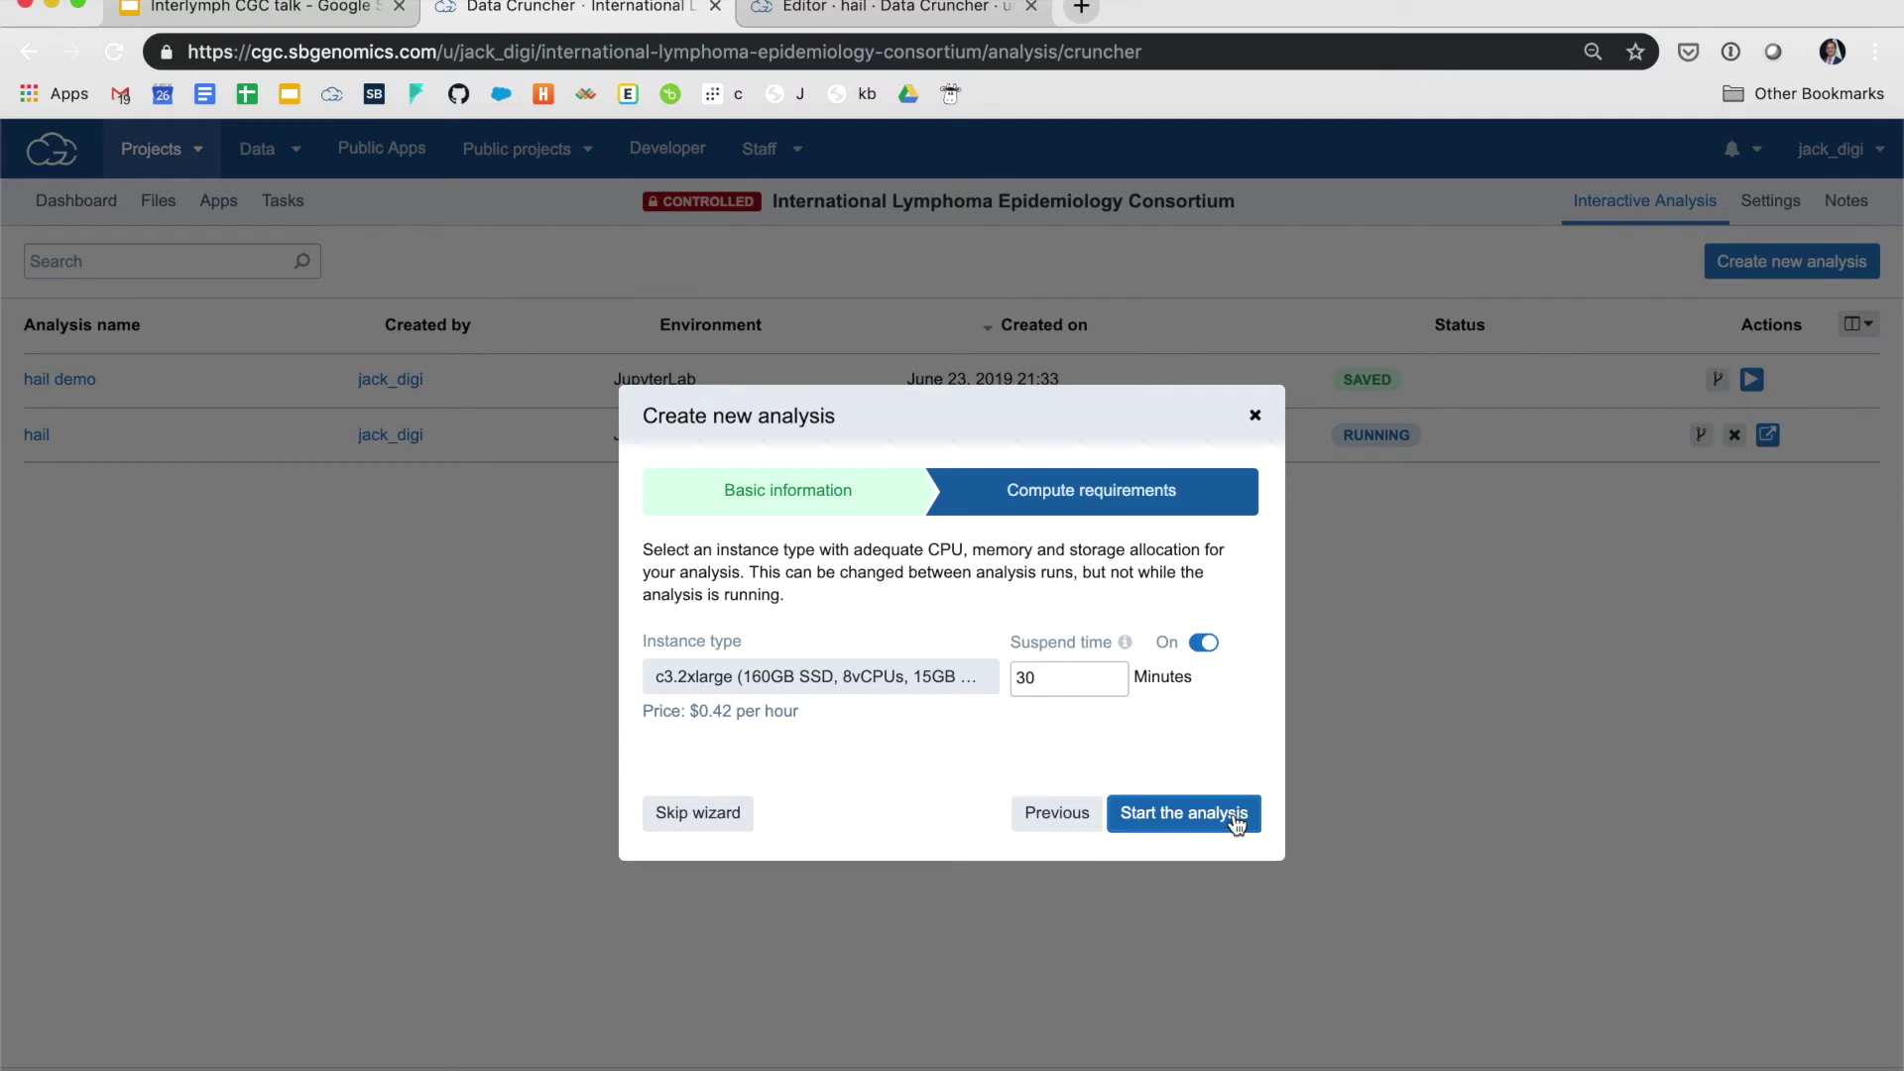
Choose the c5.4xlarge instance, then cancel the wizard and return to the running hail notebook
{"action": "left_click", "coordinate": [987, 694]}
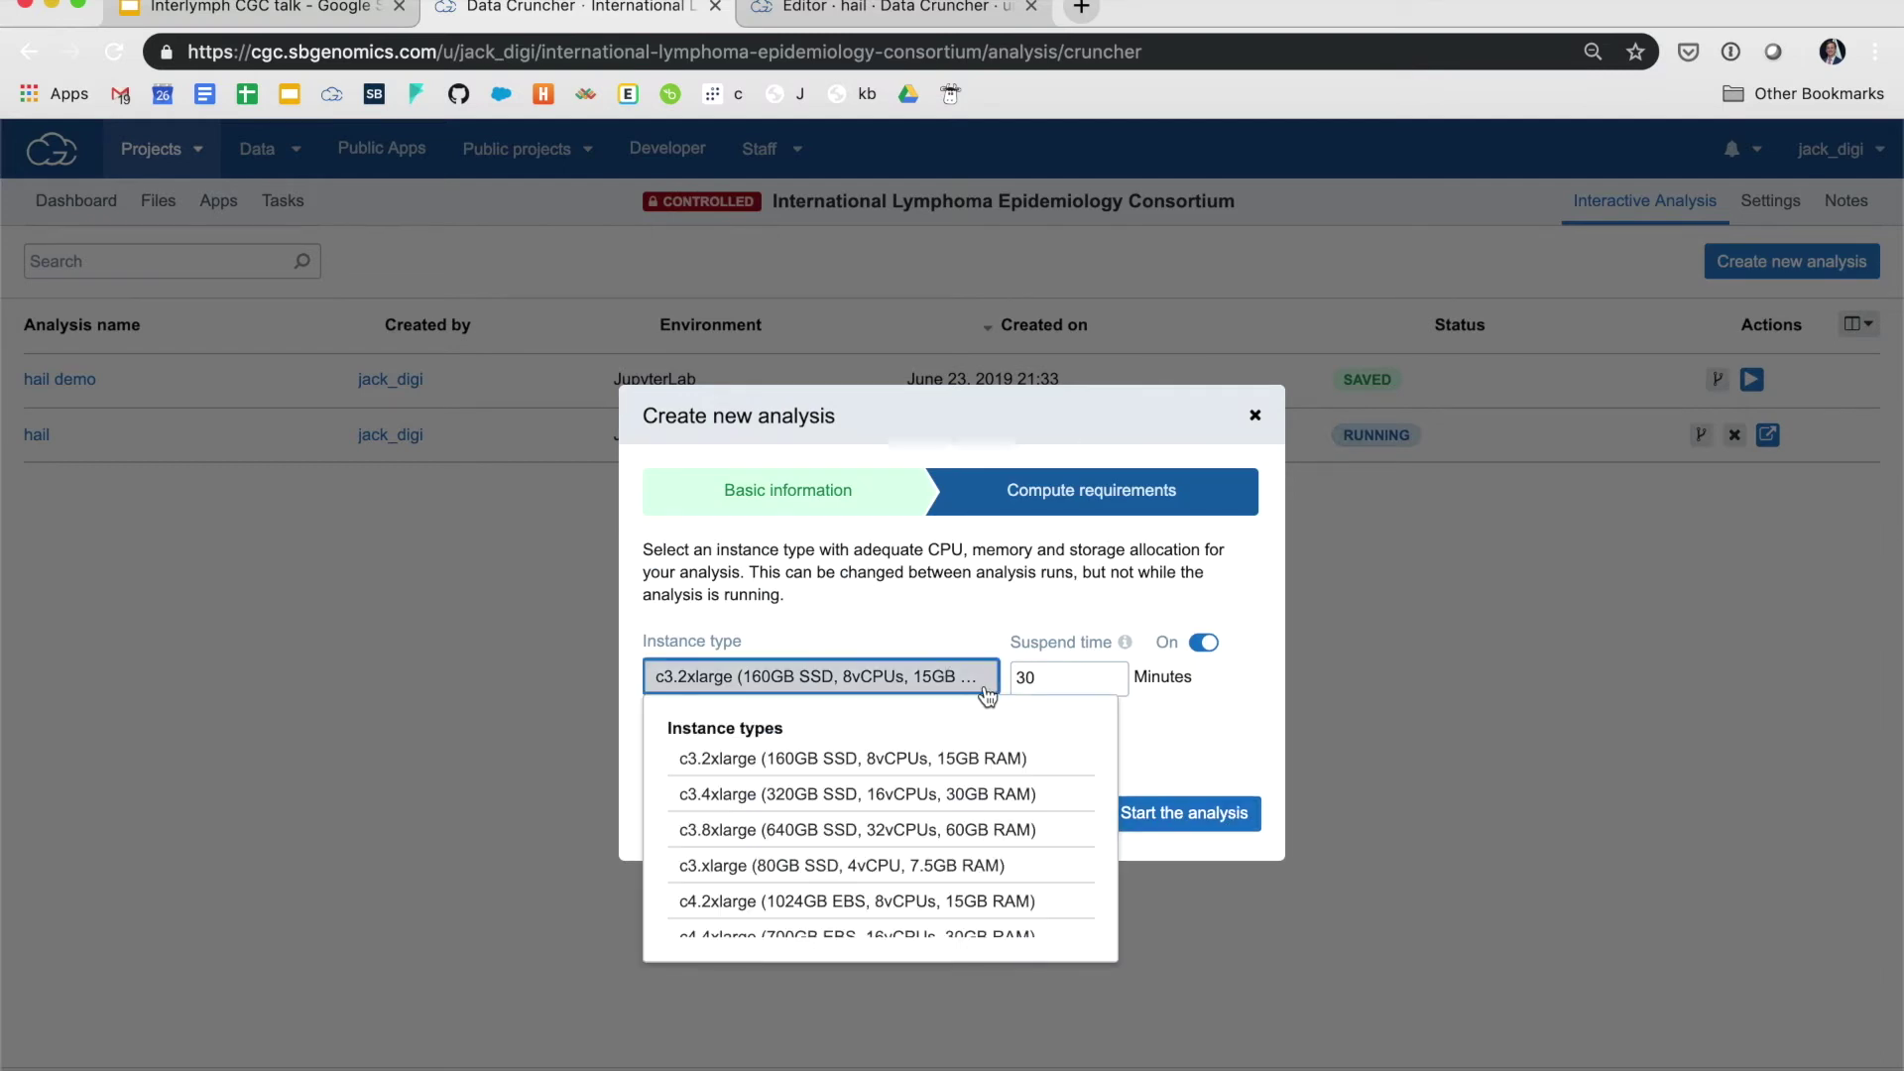
{"action": "scroll", "coordinate": [923, 832], "scroll_direction": "down", "scroll_amount": 3}
{"action": "scroll", "coordinate": [922, 833], "scroll_direction": "up", "scroll_amount": 3}
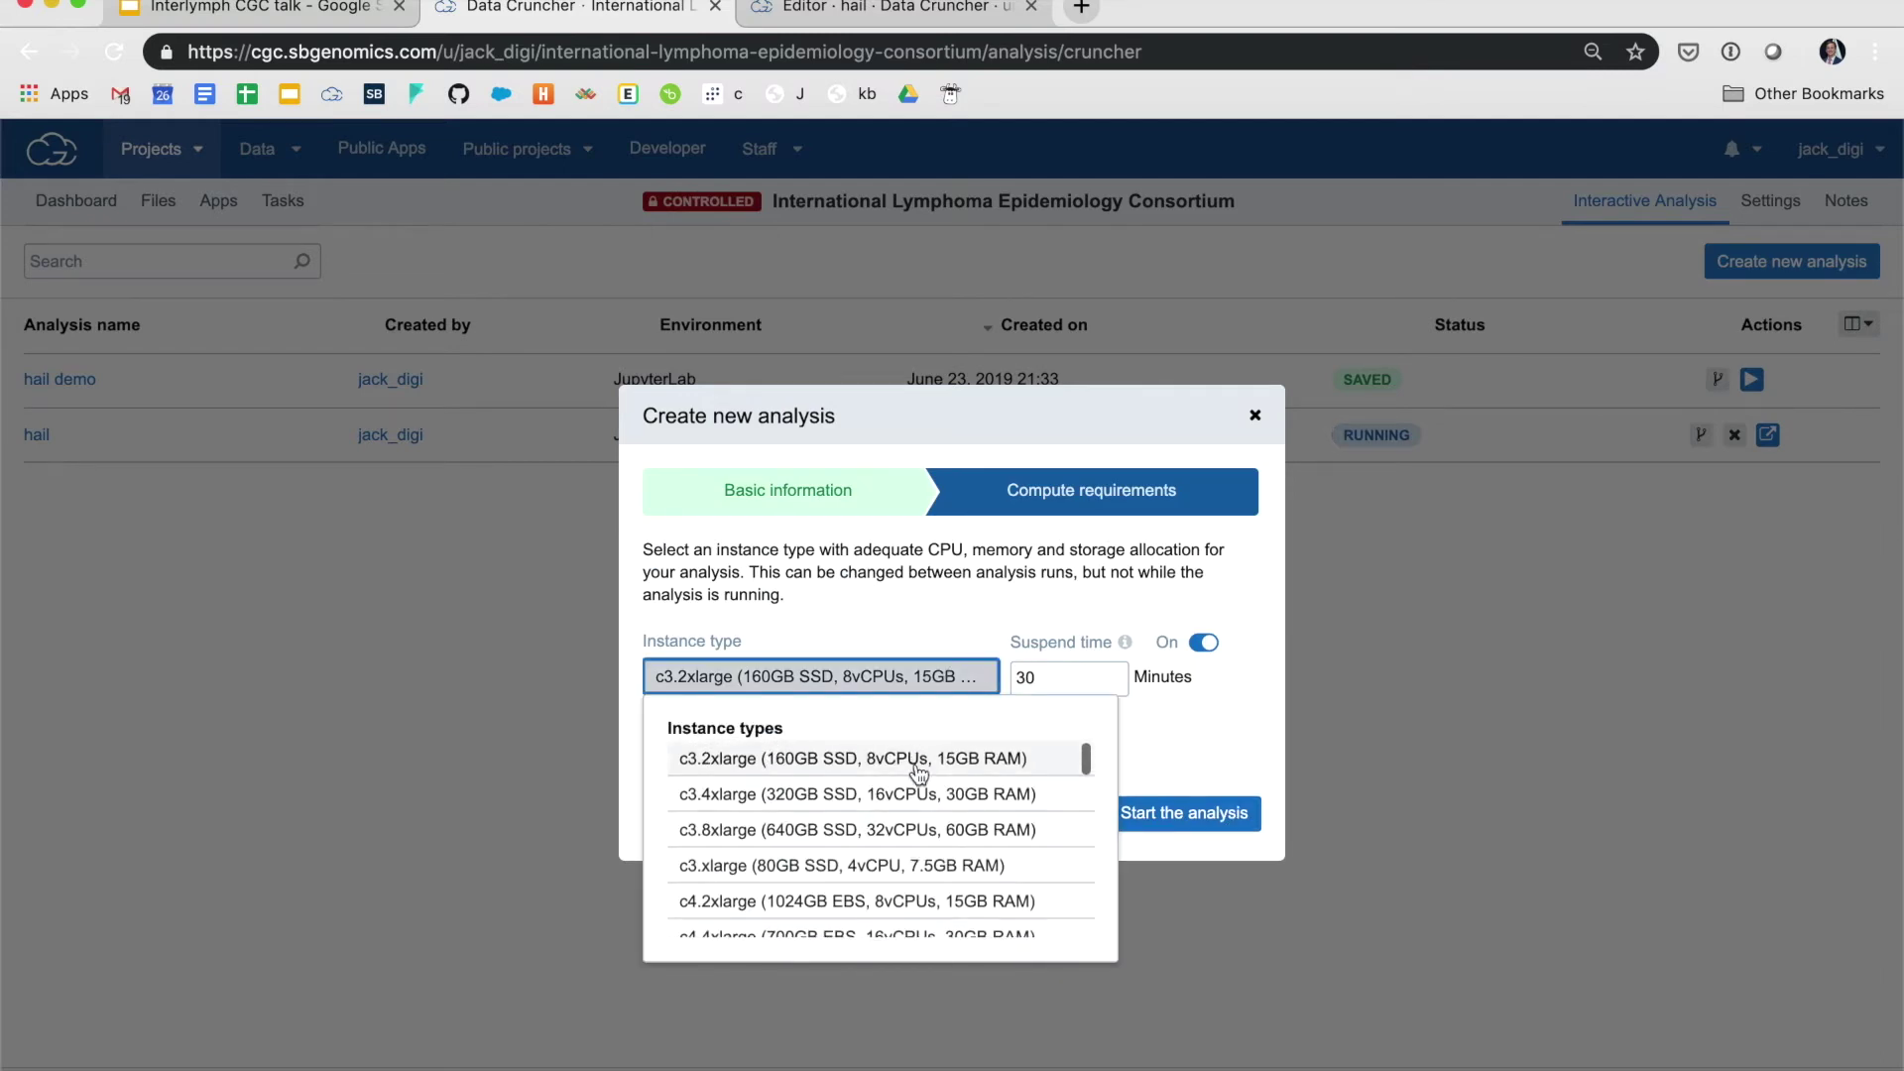
{"action": "scroll", "coordinate": [919, 771], "scroll_direction": "down", "scroll_amount": 5}
{"action": "left_click", "coordinate": [914, 831]}
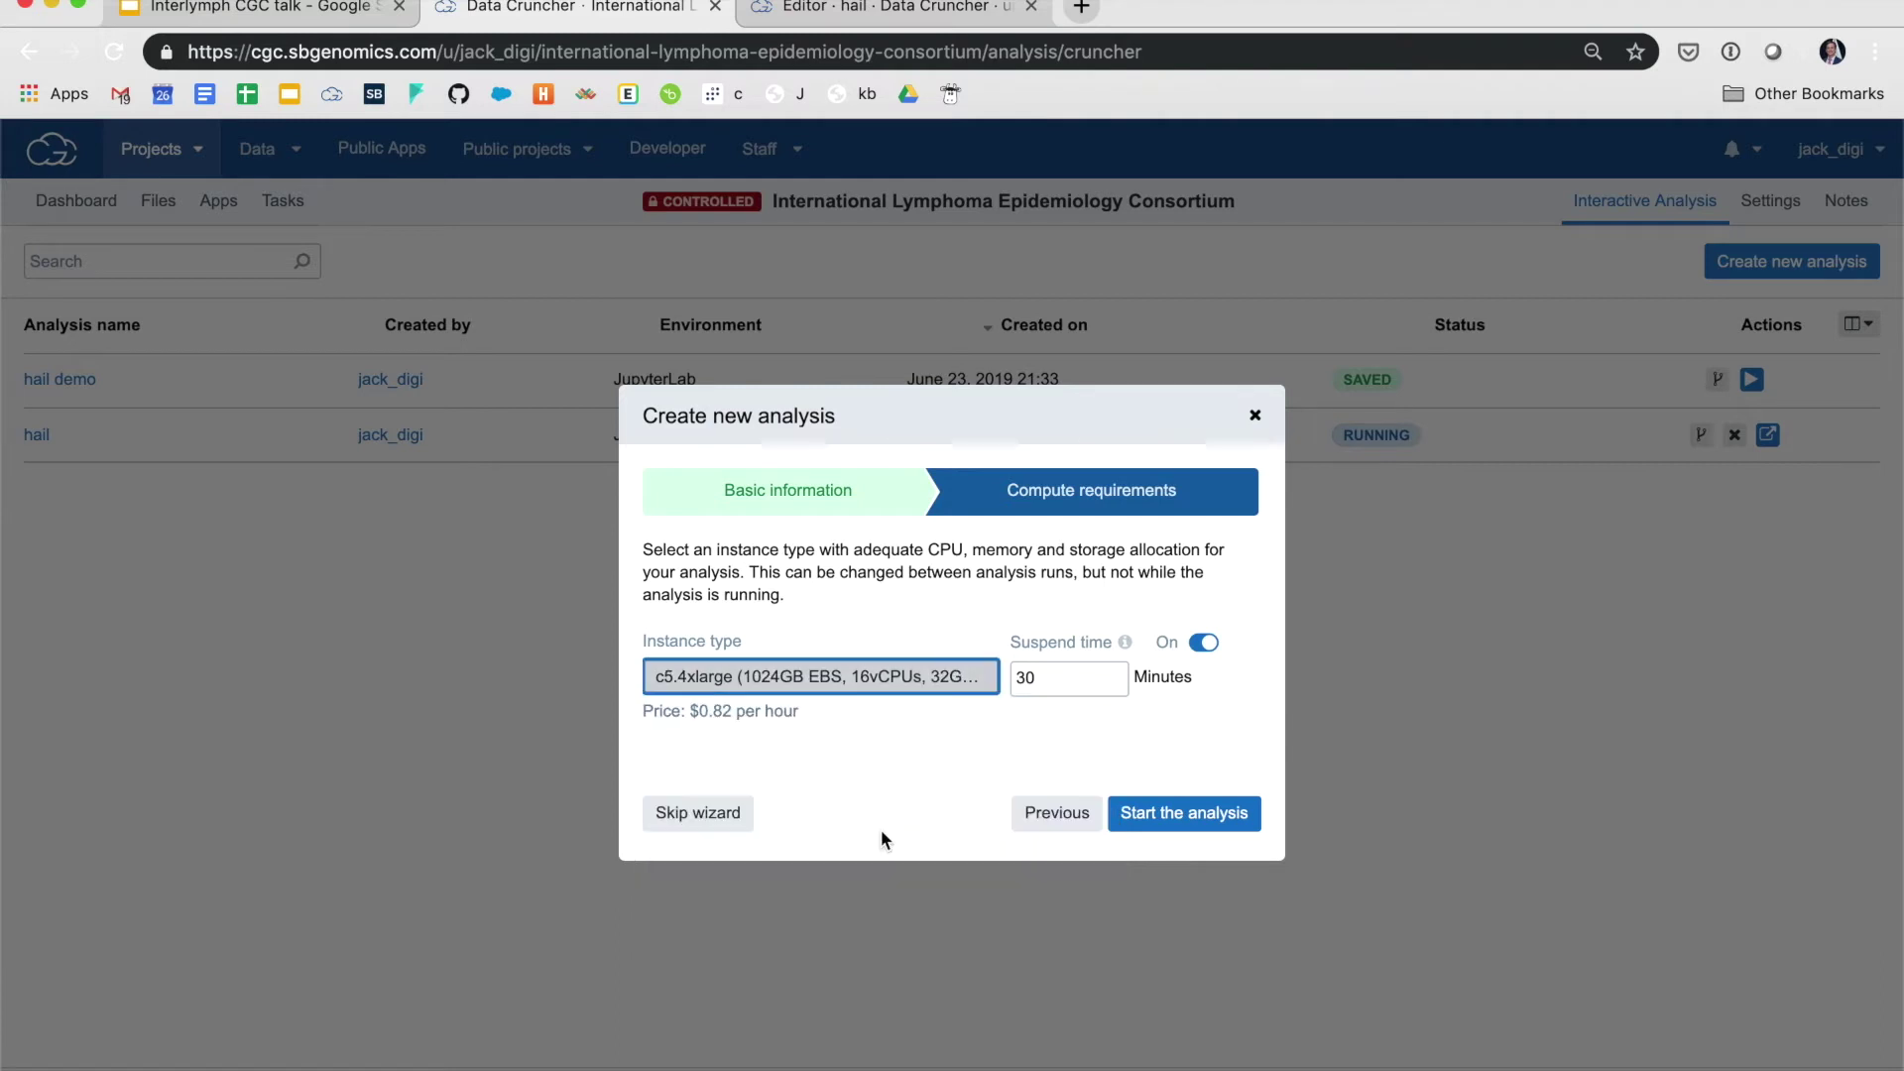
{"action": "left_click", "coordinate": [1064, 682]}
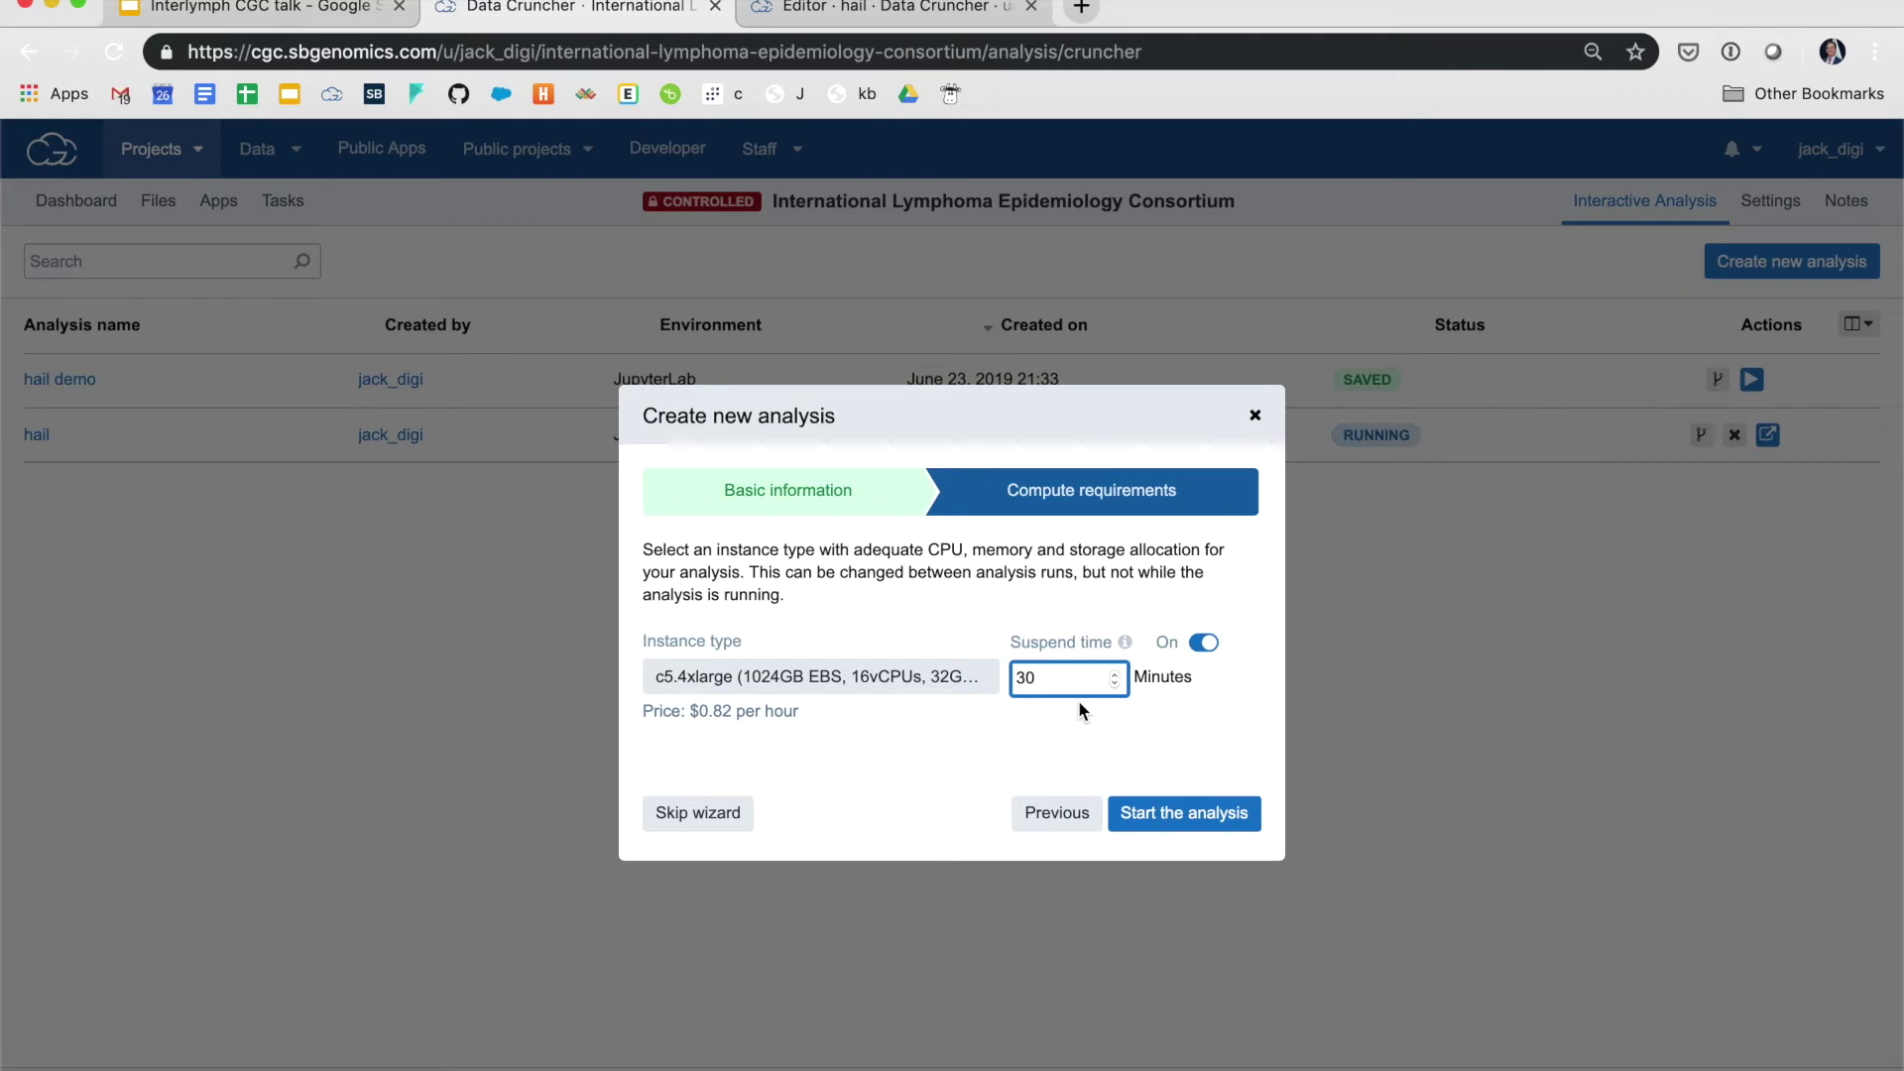
{"action": "left_click", "coordinate": [1252, 416]}
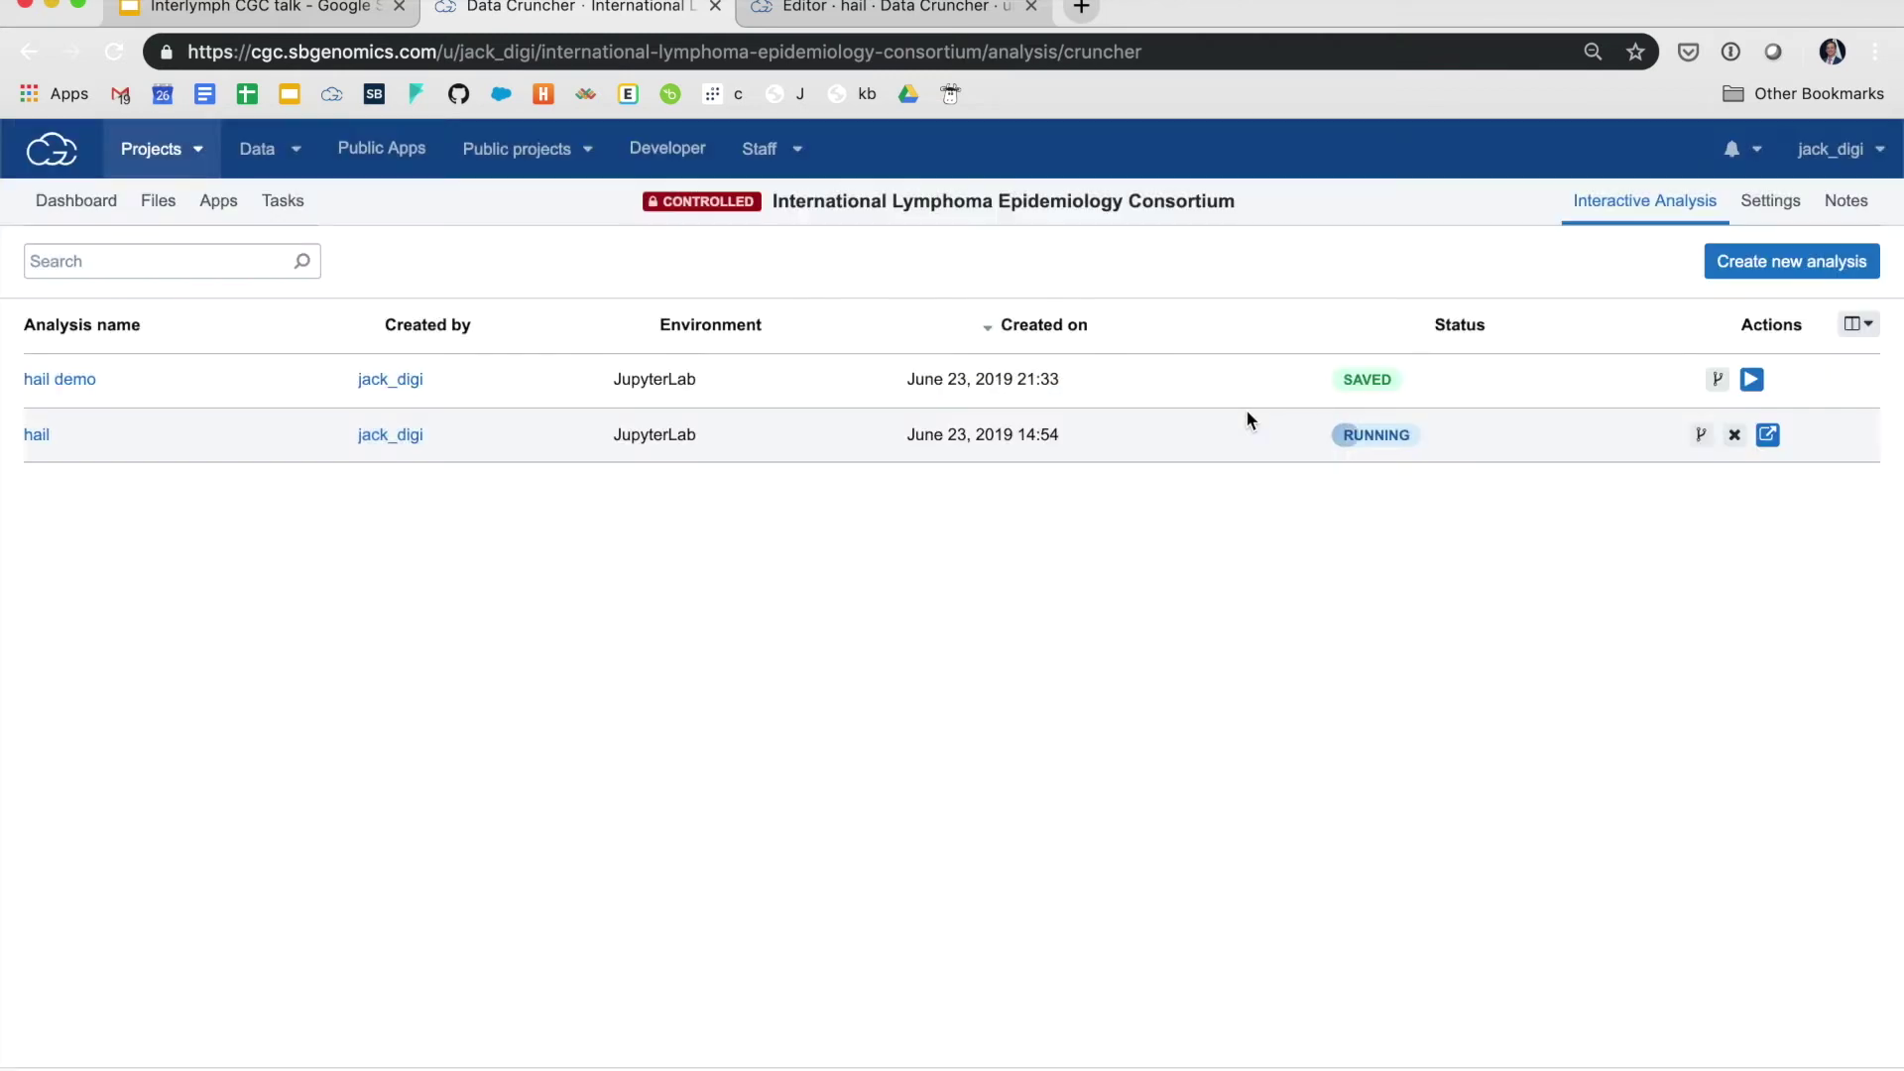
{"action": "left_click", "coordinate": [922, 18]}
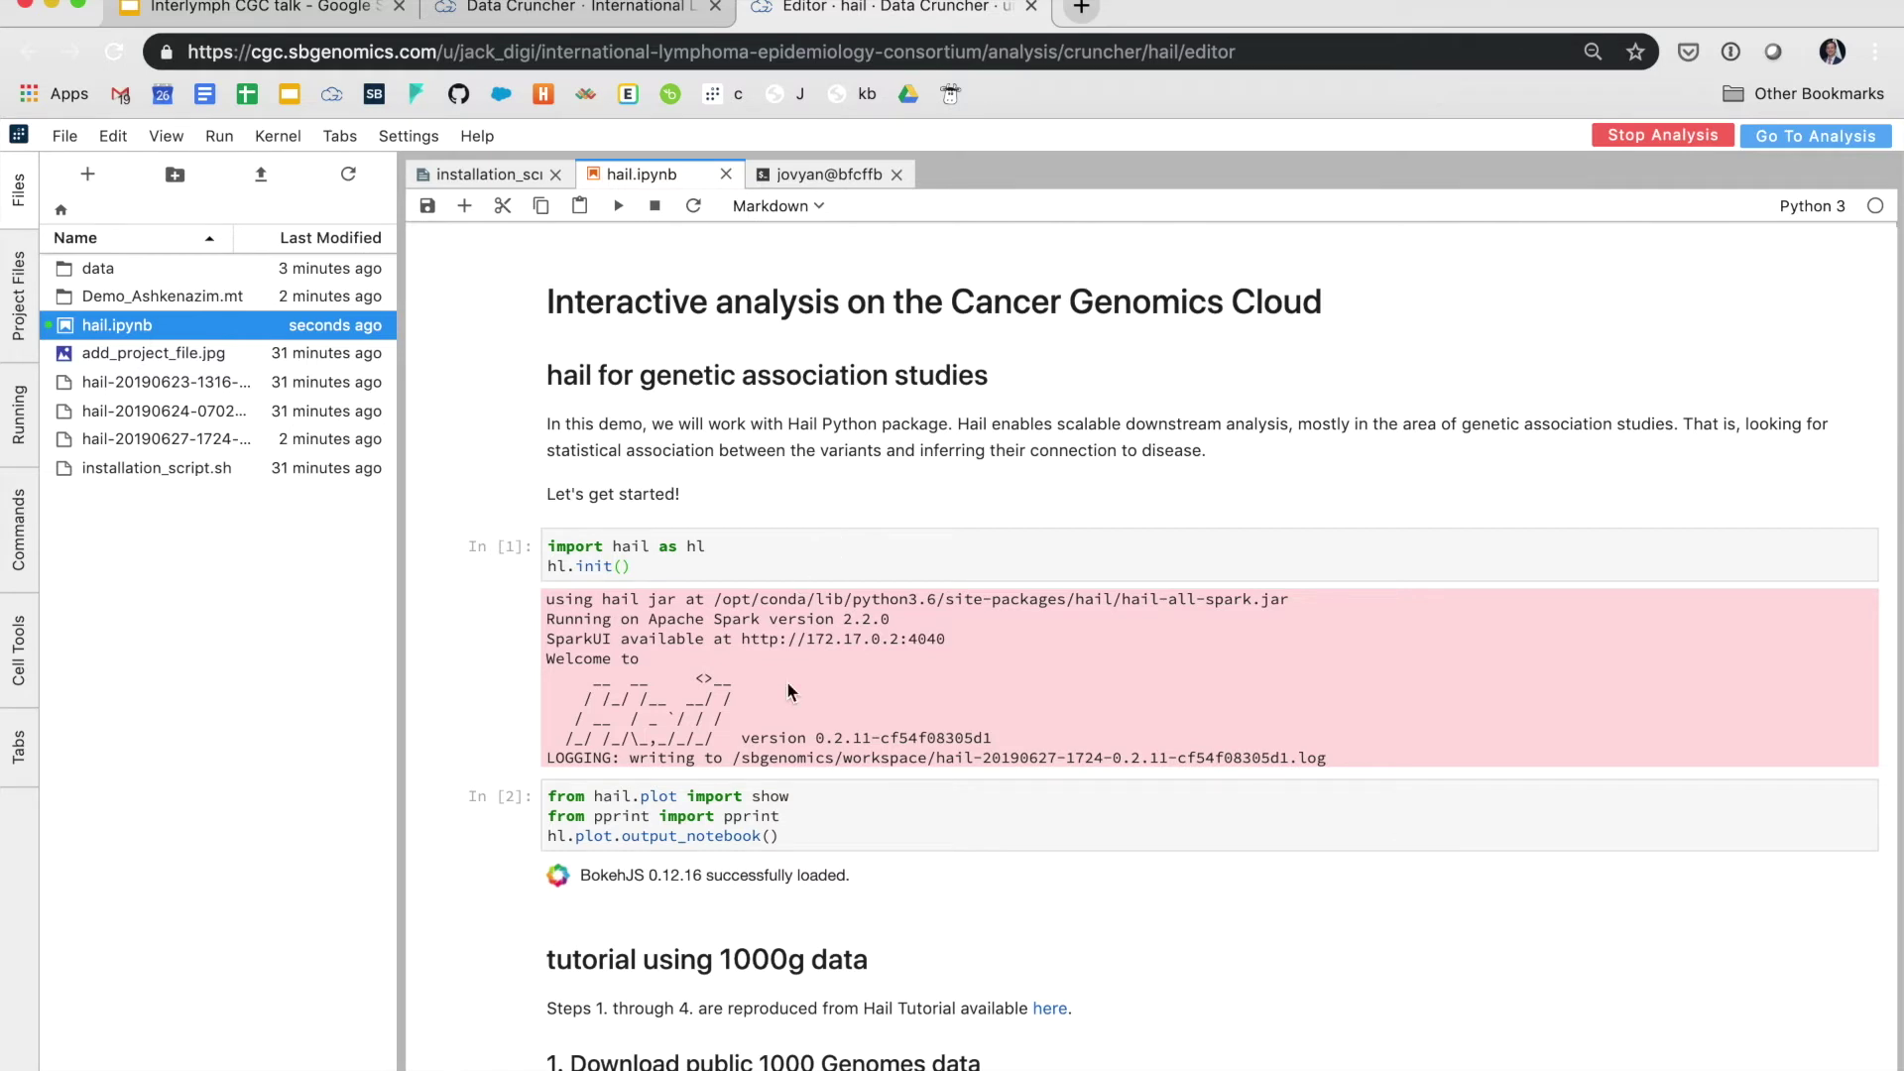
Scroll through hail.ipynb's tables and QC plots down to the Mean DP vs Call Rate scatter plot
{"action": "scroll", "coordinate": [788, 680], "scroll_direction": "down", "scroll_amount": 5}
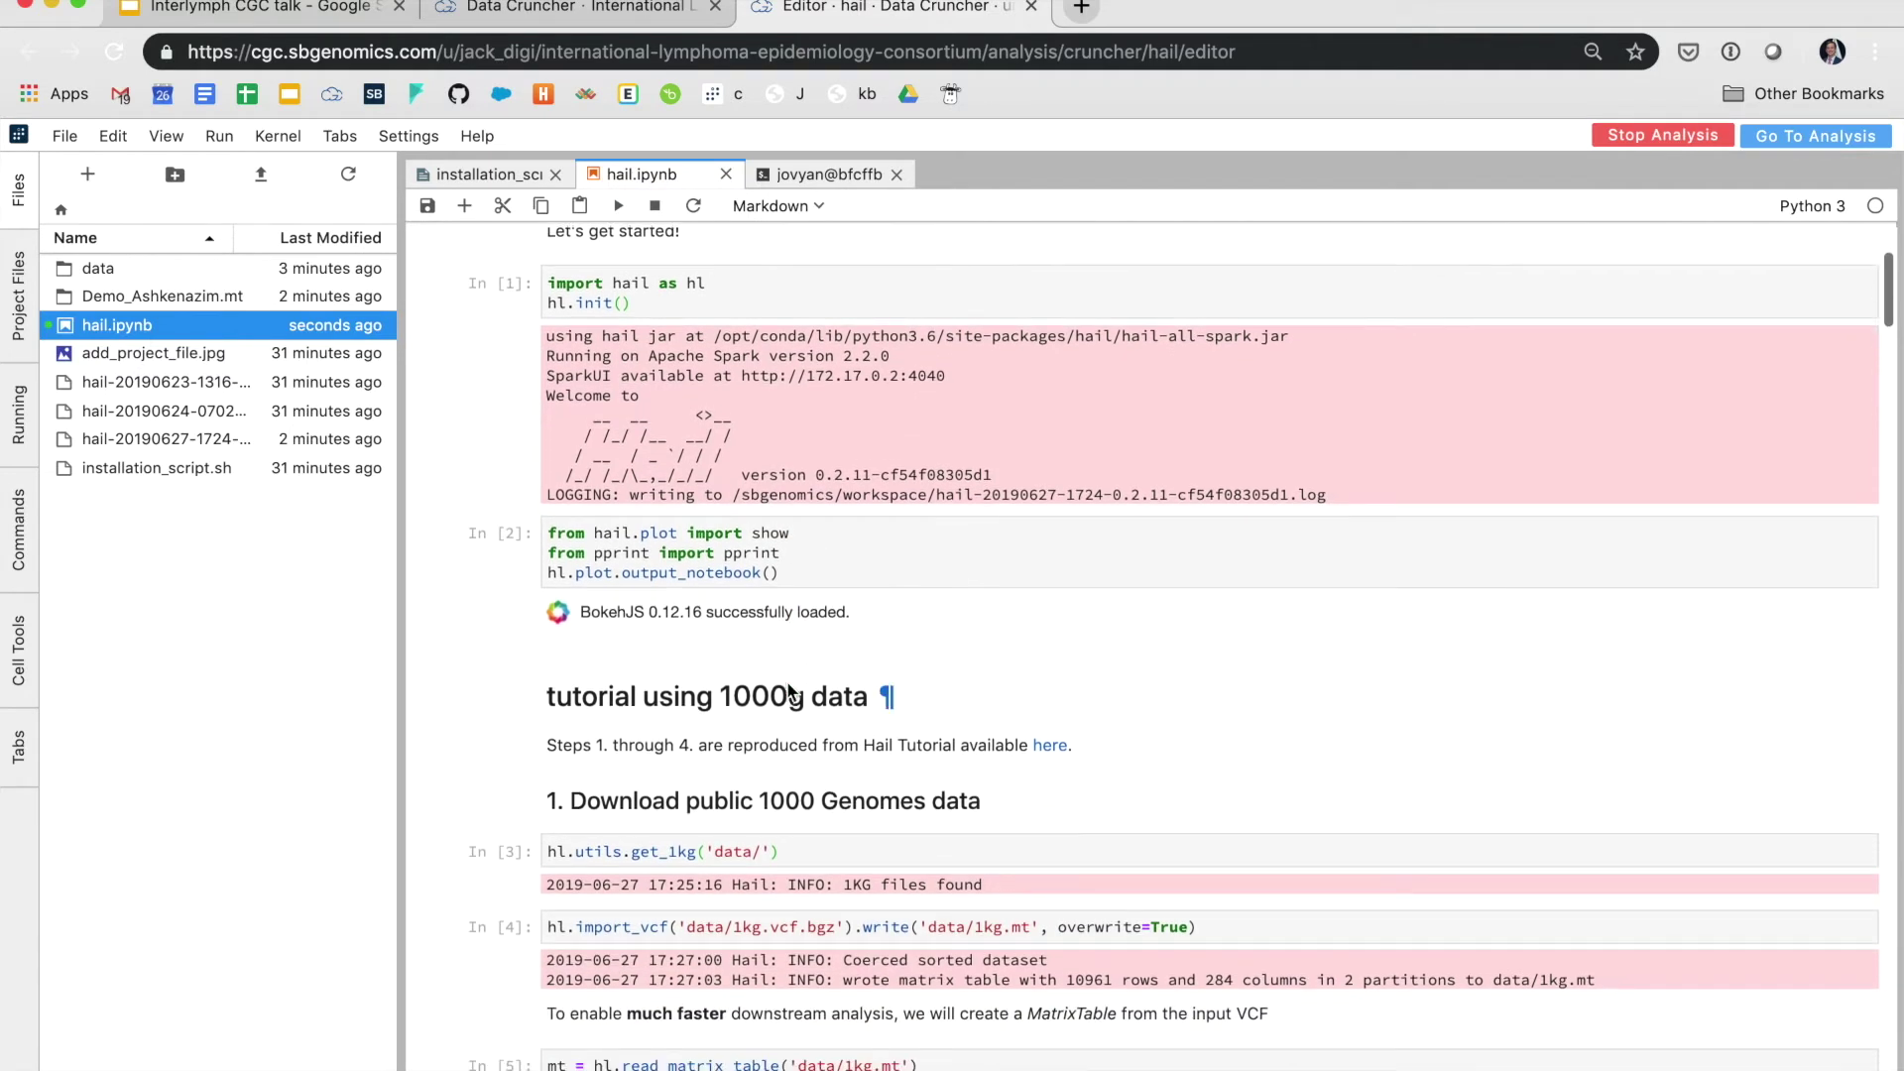
{"action": "scroll", "coordinate": [789, 691], "scroll_direction": "down", "scroll_amount": 8}
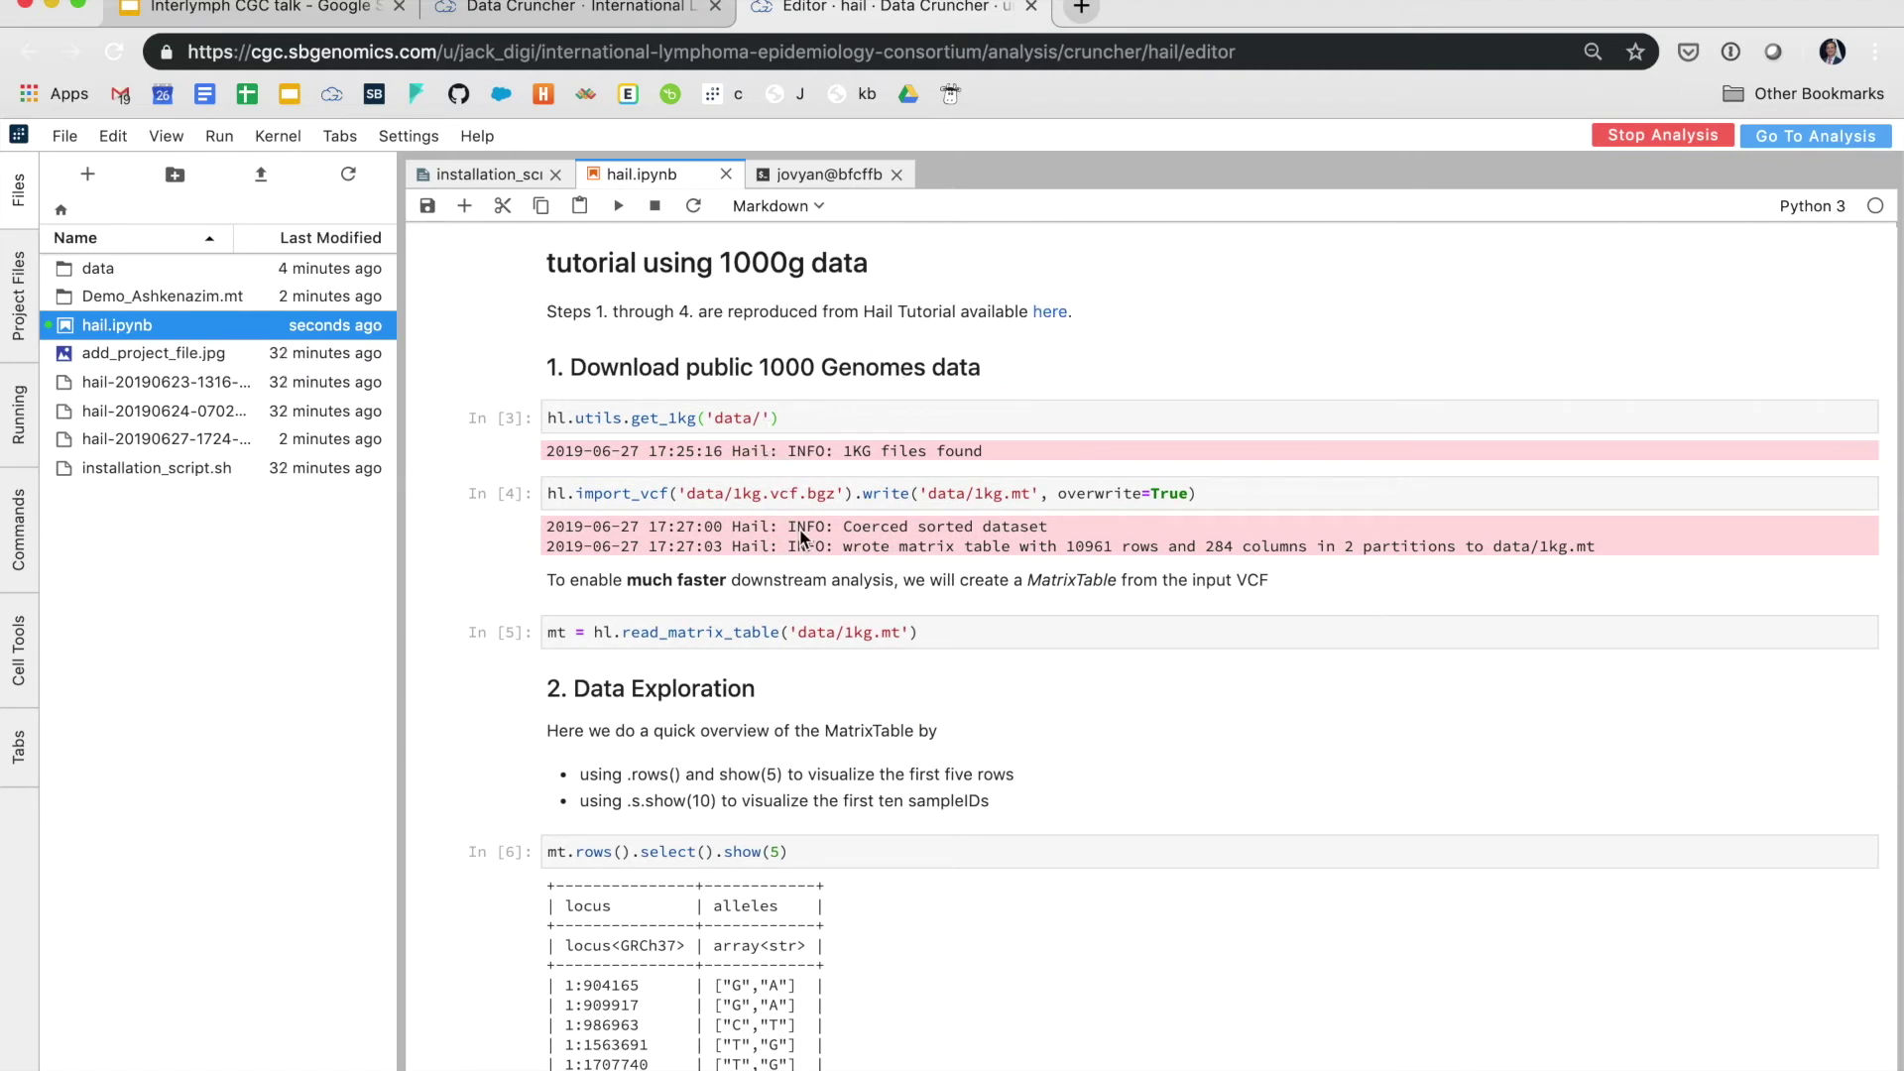
{"action": "scroll", "coordinate": [801, 537], "scroll_direction": "down", "scroll_amount": 5}
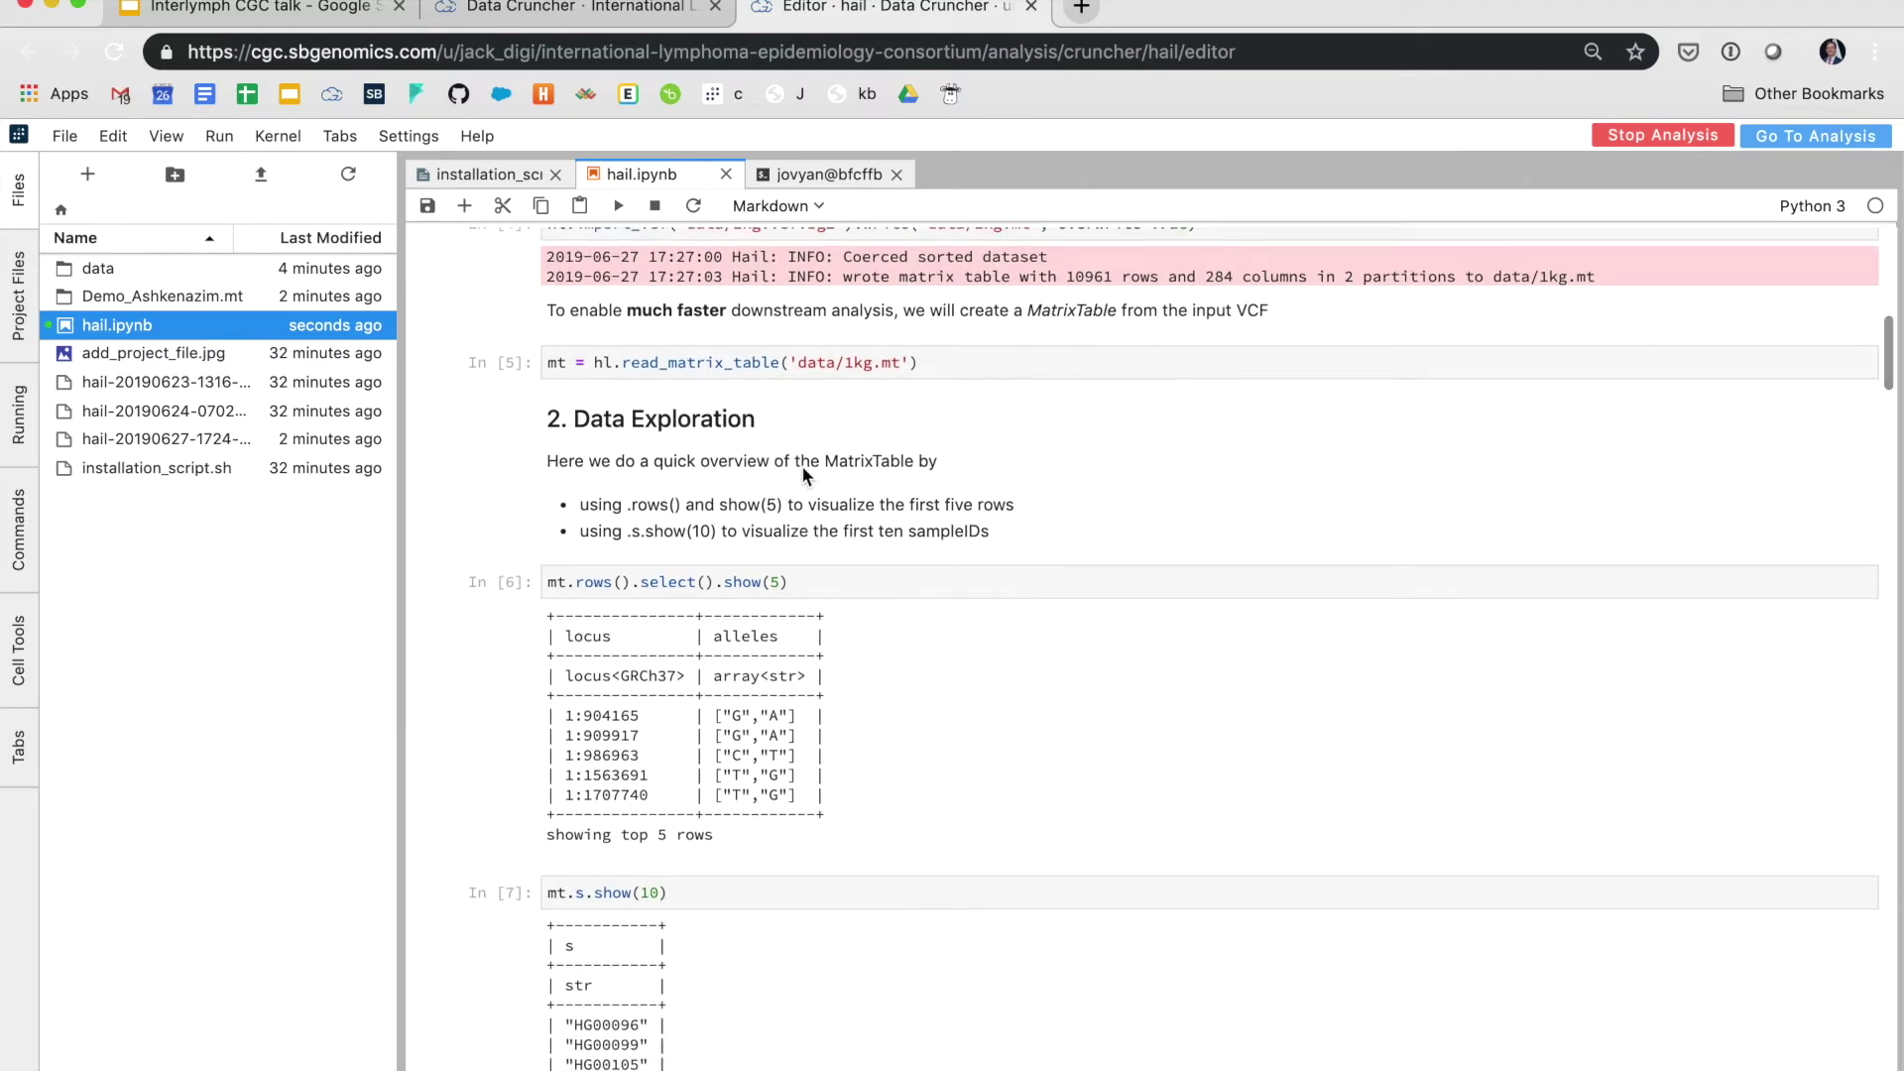
{"action": "scroll", "coordinate": [841, 499], "scroll_direction": "down", "scroll_amount": 2}
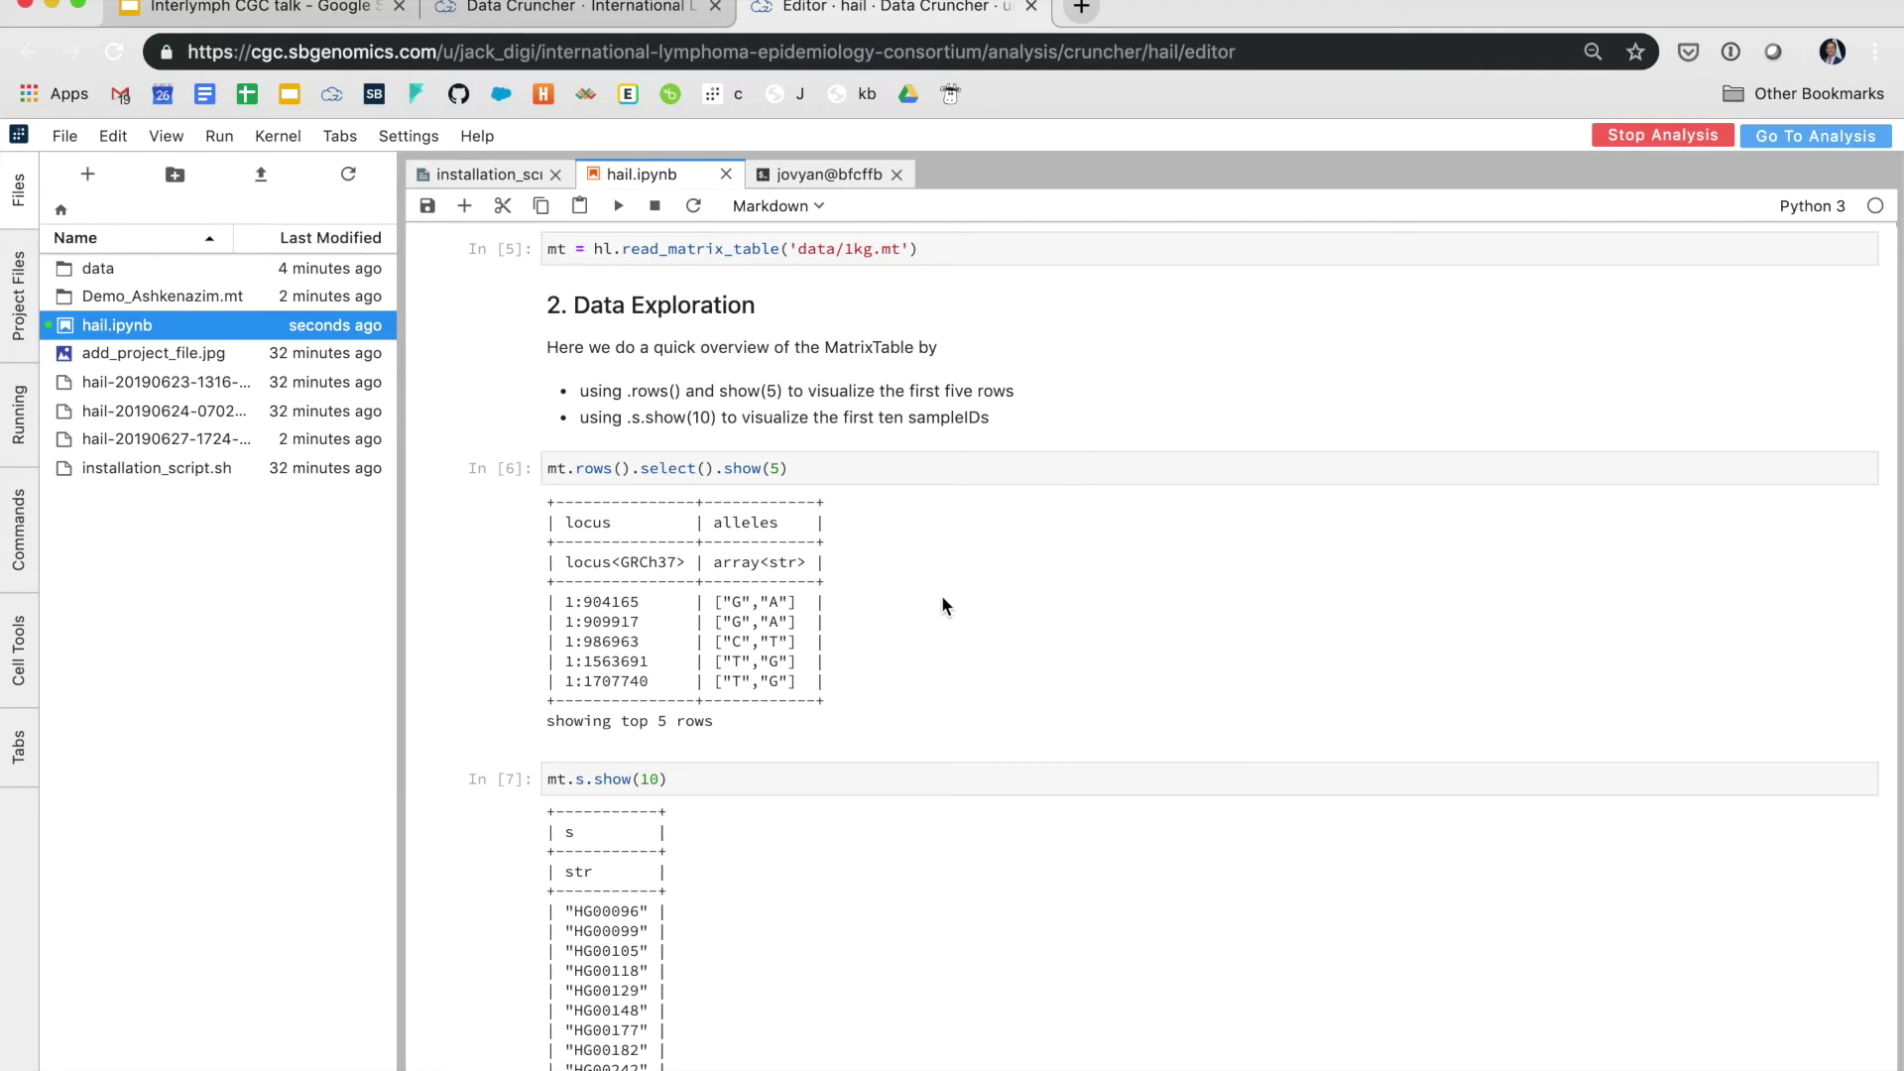
{"action": "scroll", "coordinate": [942, 595], "scroll_direction": "down", "scroll_amount": 2}
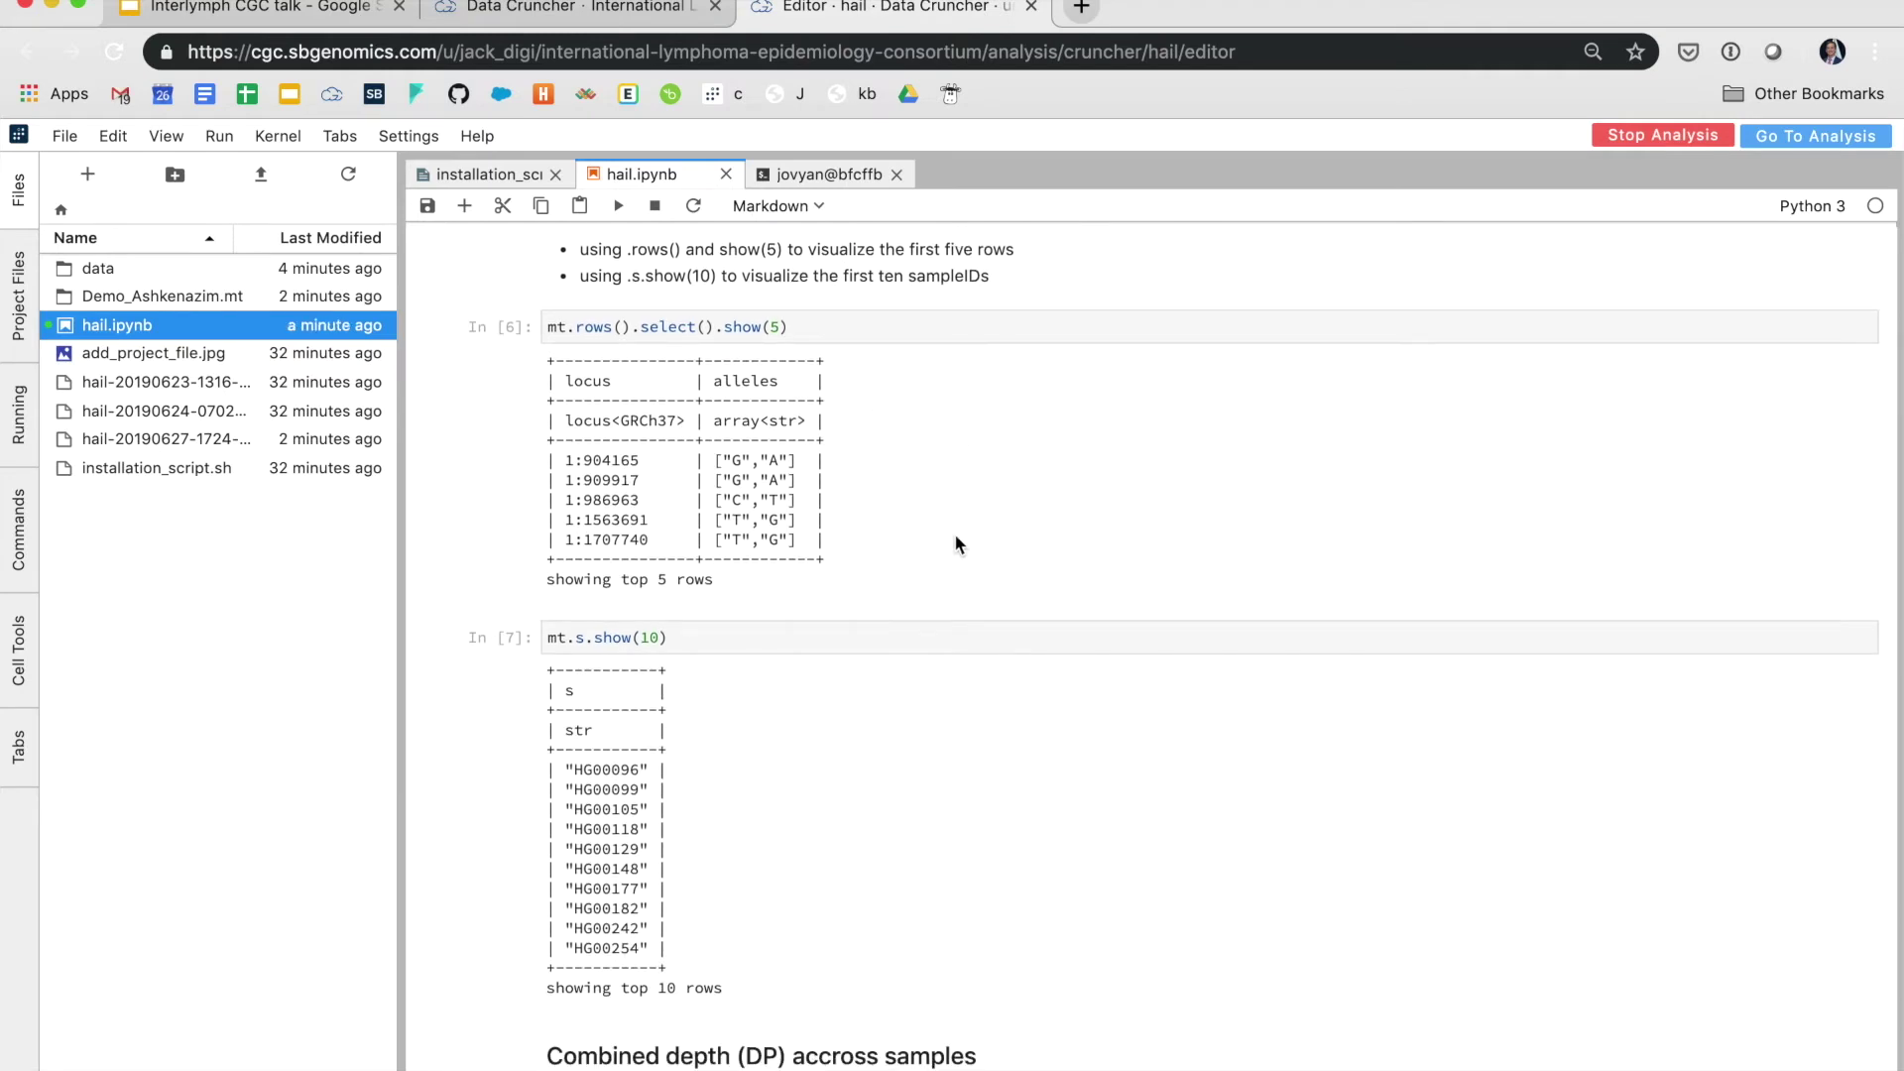
{"action": "scroll", "coordinate": [956, 542], "scroll_direction": "down", "scroll_amount": 5}
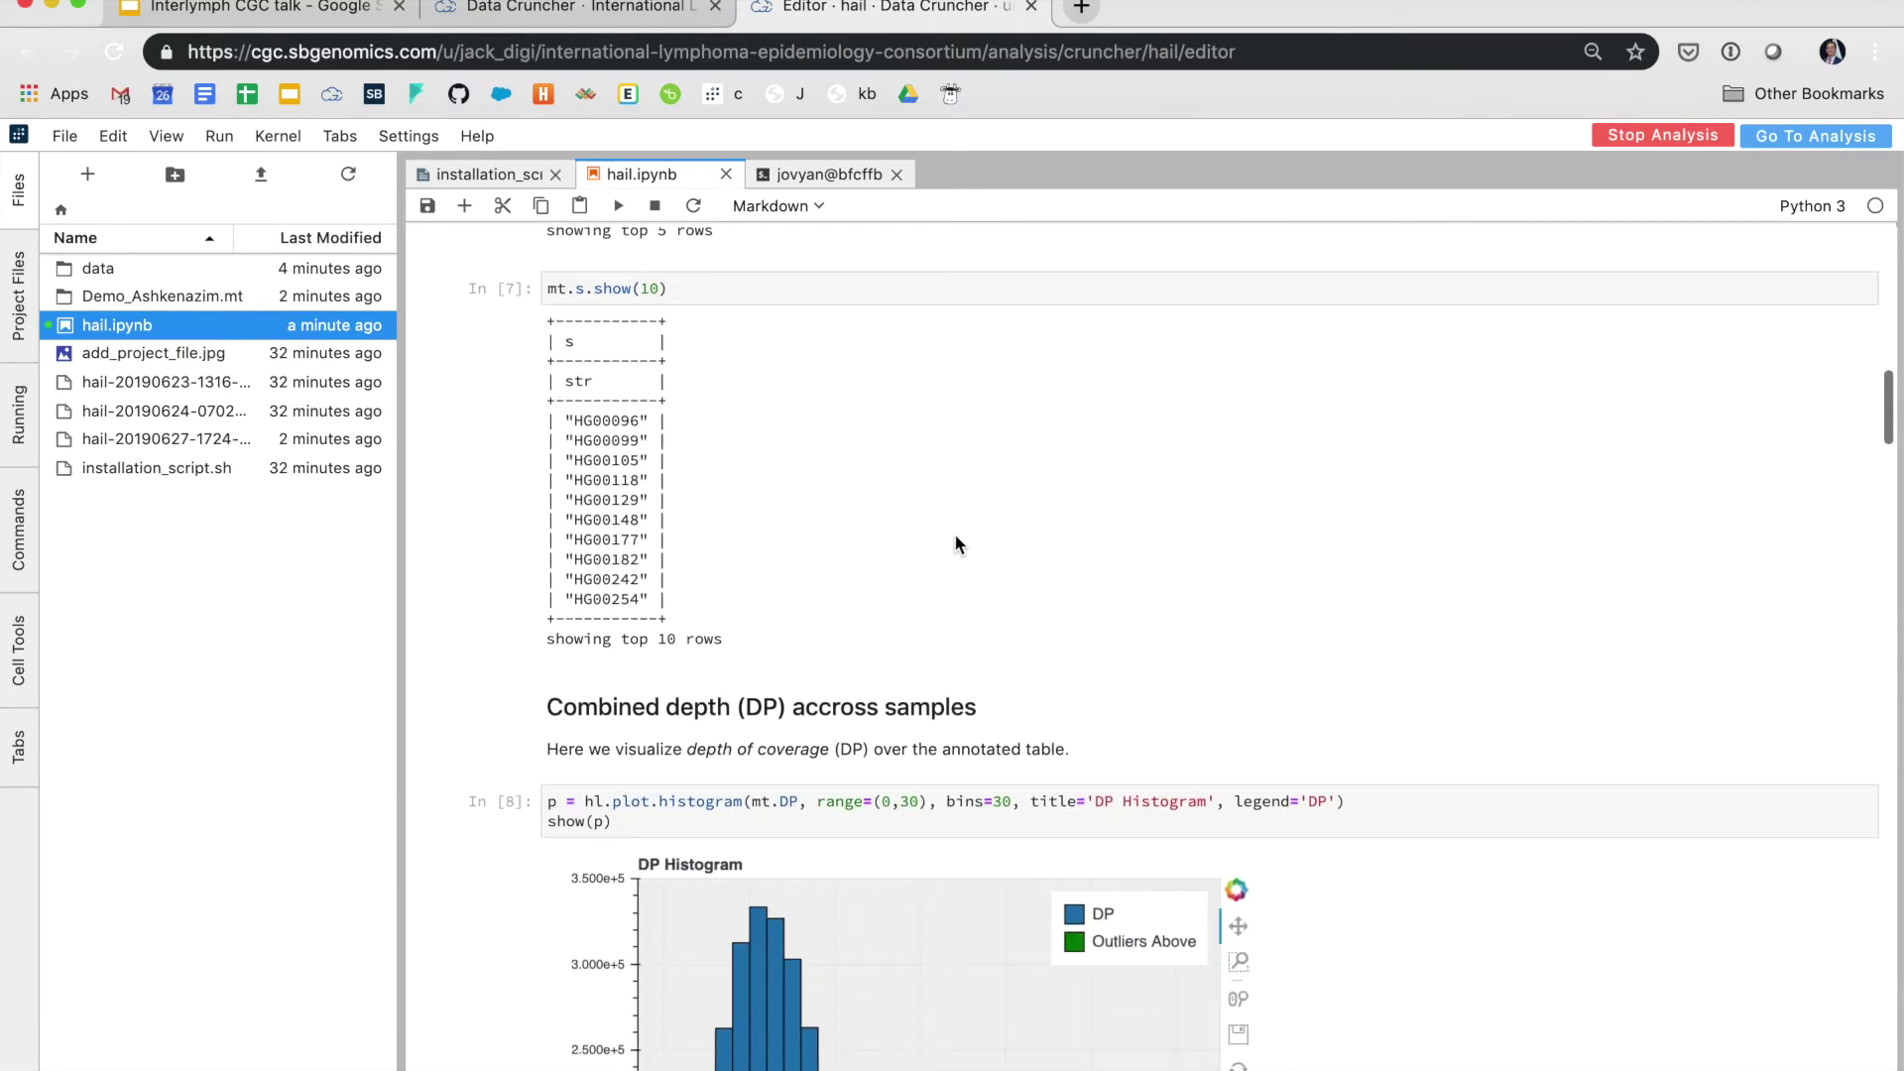
{"action": "scroll", "coordinate": [958, 544], "scroll_direction": "down", "scroll_amount": 6}
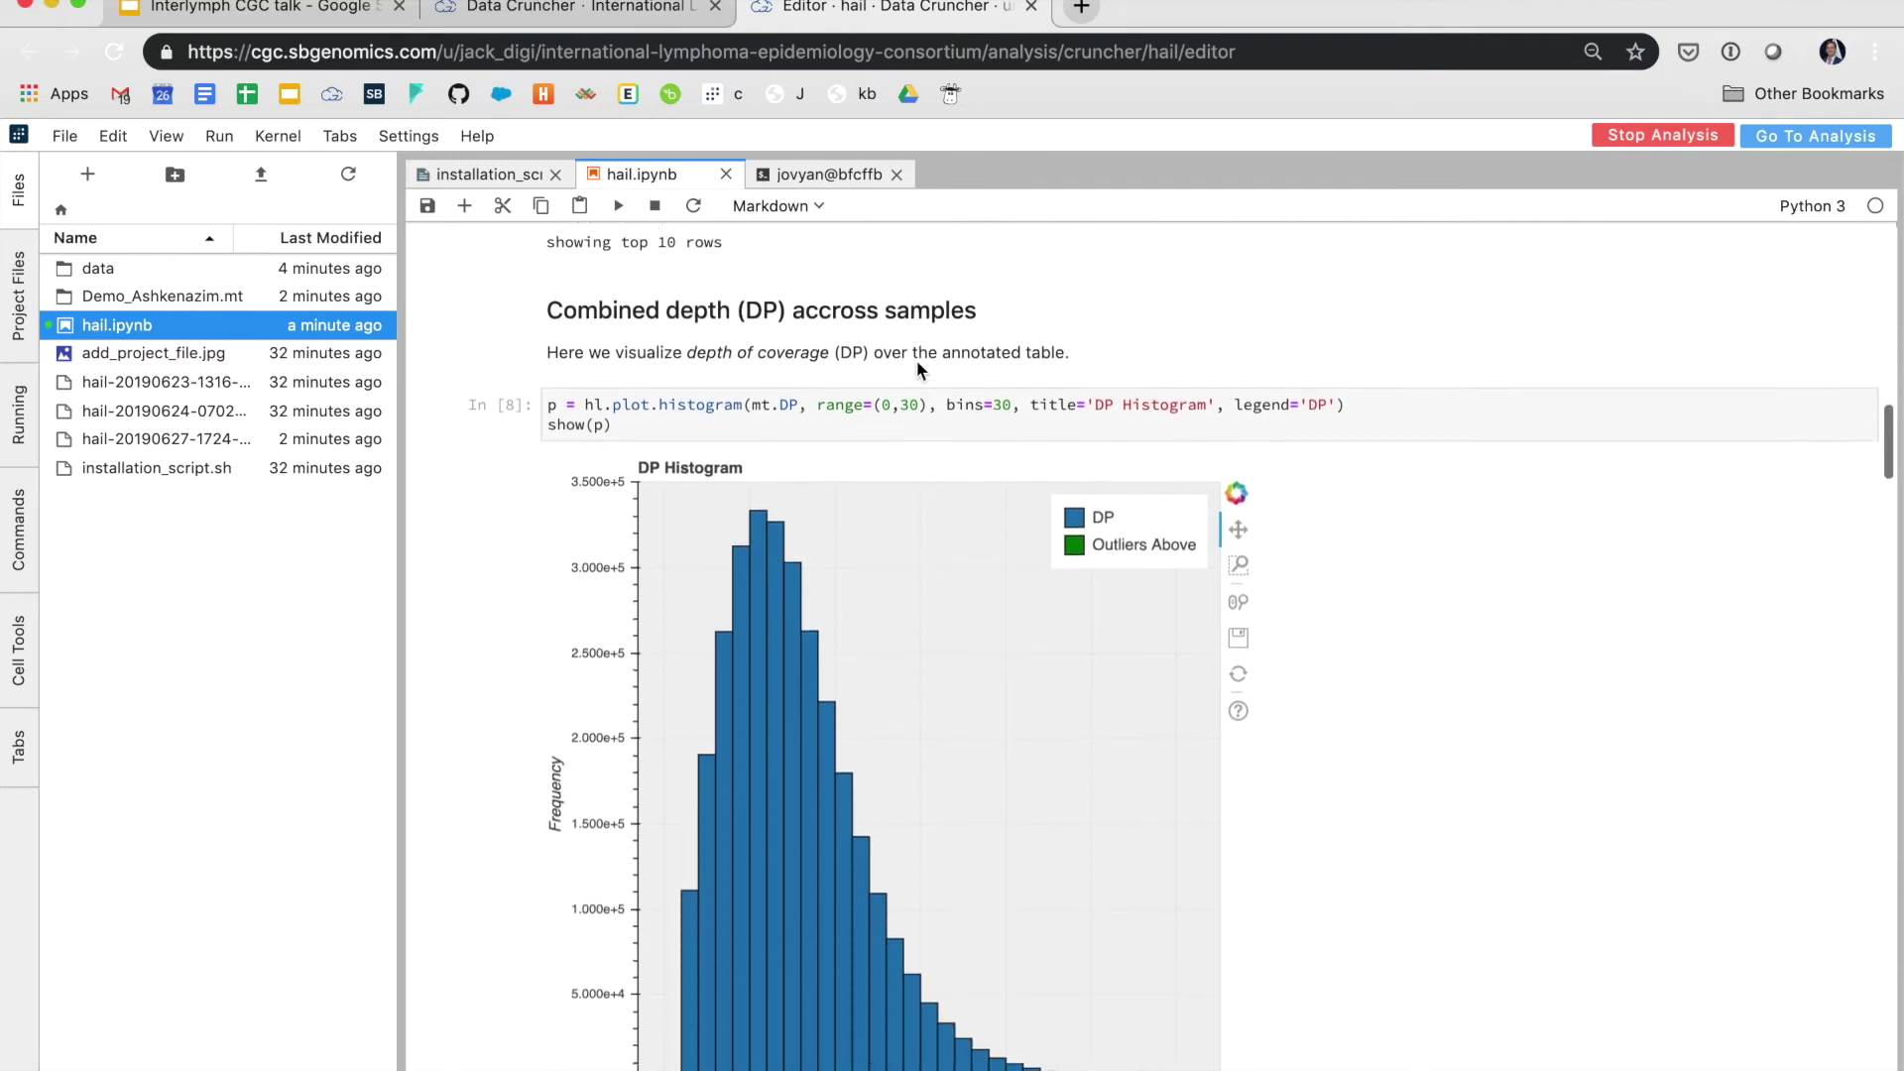
{"action": "scroll", "coordinate": [916, 369], "scroll_direction": "down", "scroll_amount": 1}
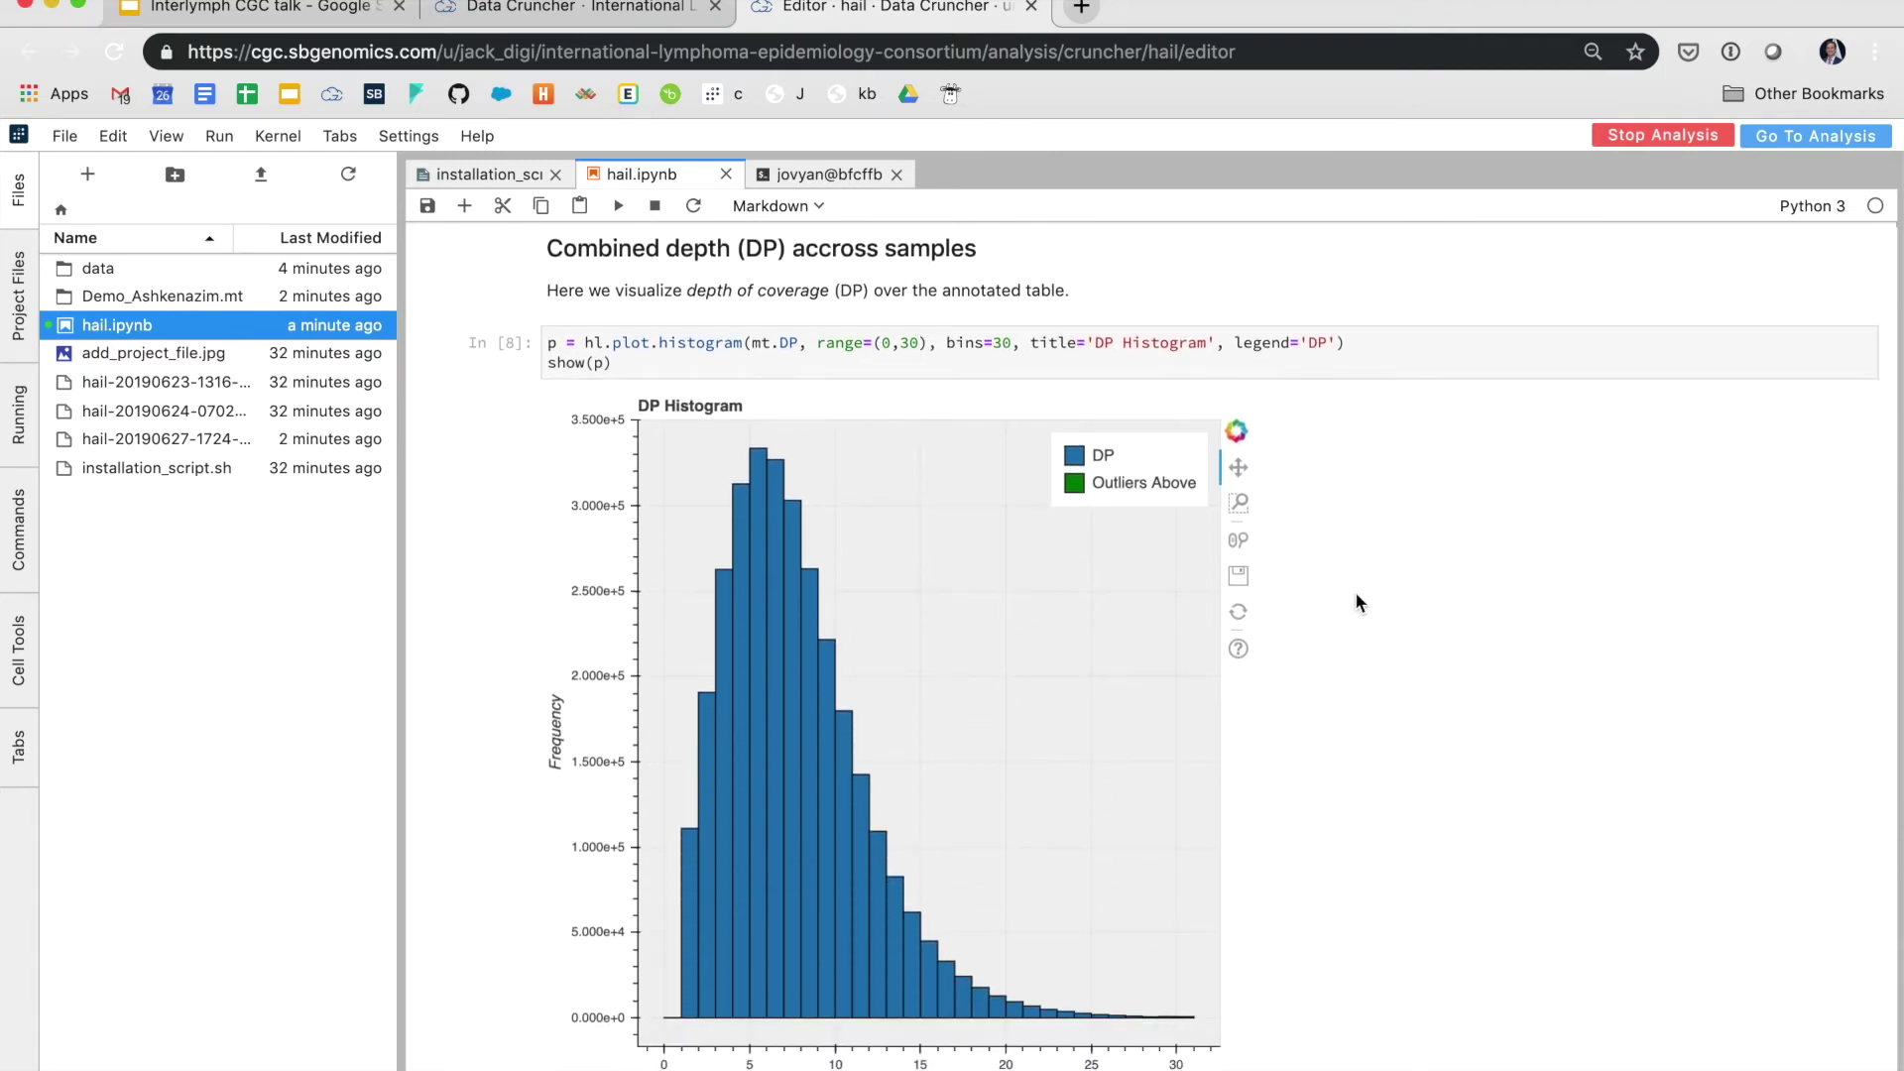
{"action": "scroll", "coordinate": [1408, 843], "scroll_direction": "down", "scroll_amount": 2}
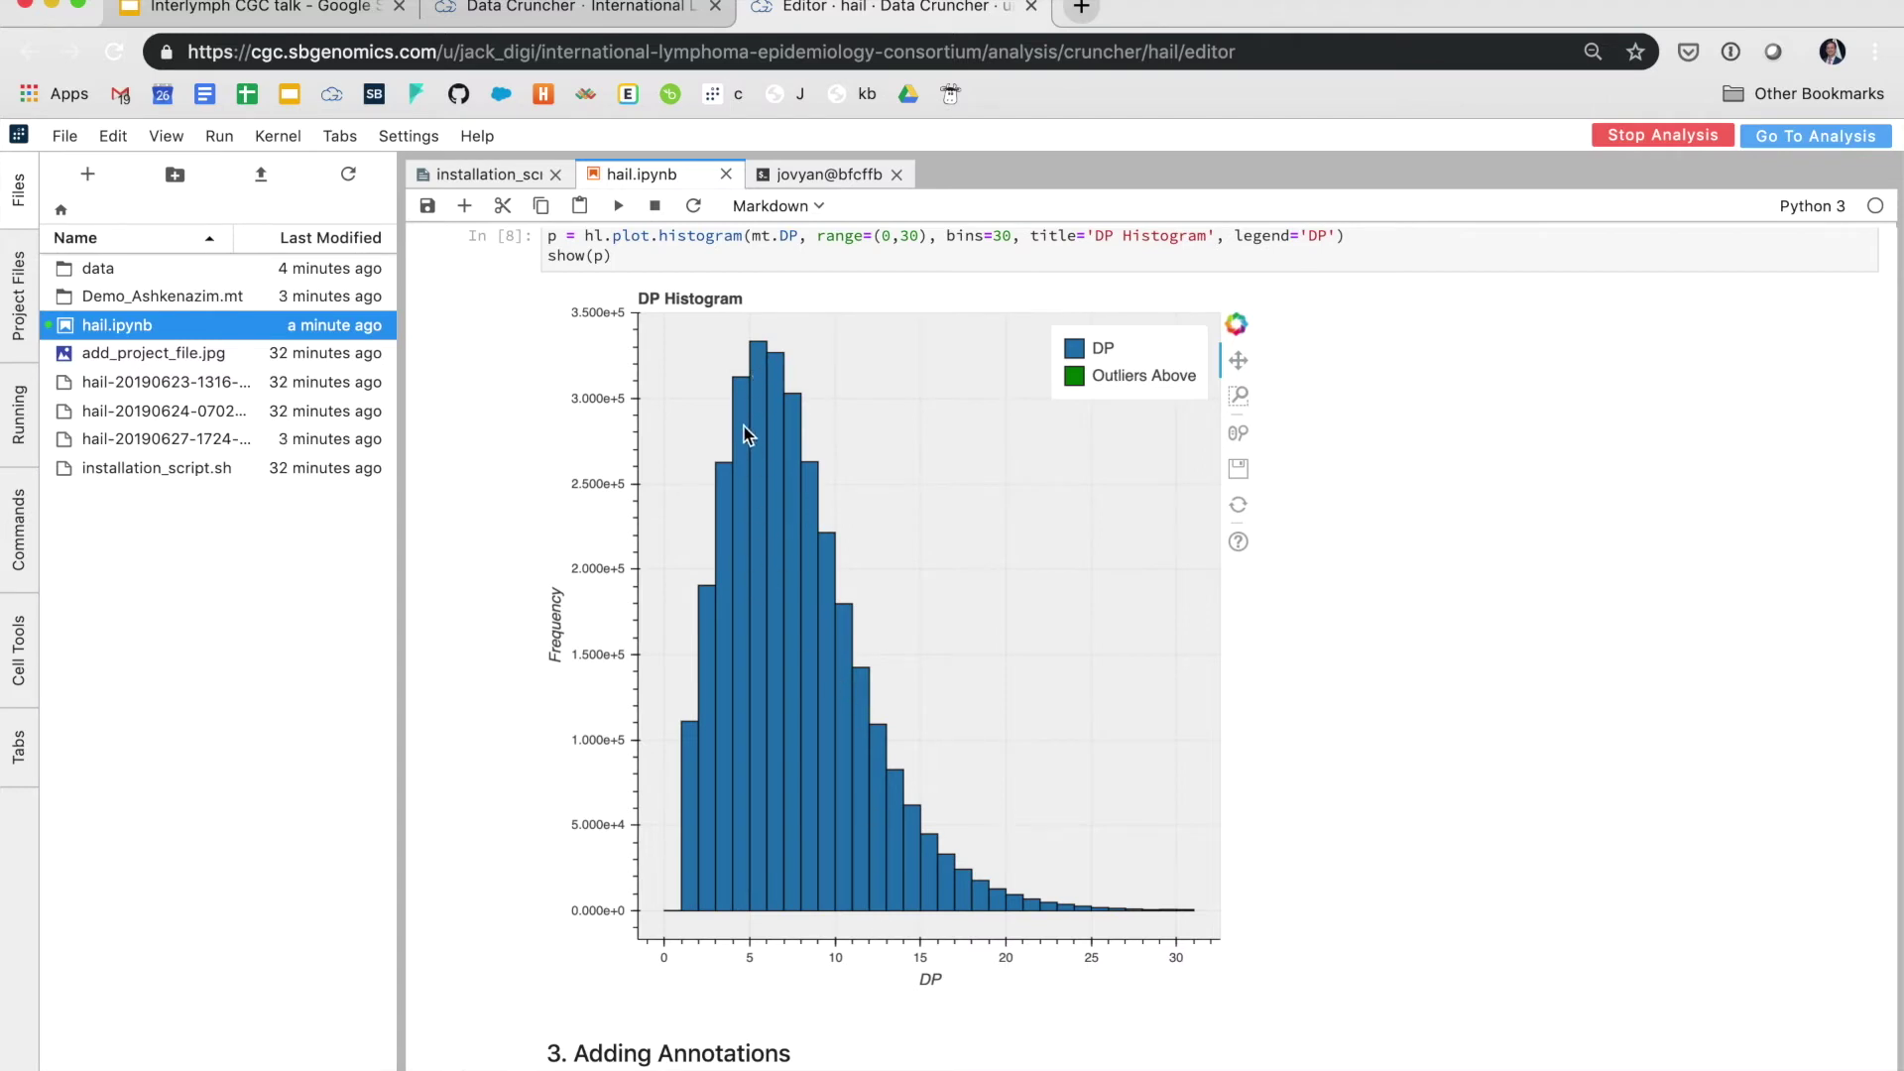
{"action": "scroll", "coordinate": [1404, 726], "scroll_direction": "down", "scroll_amount": 13}
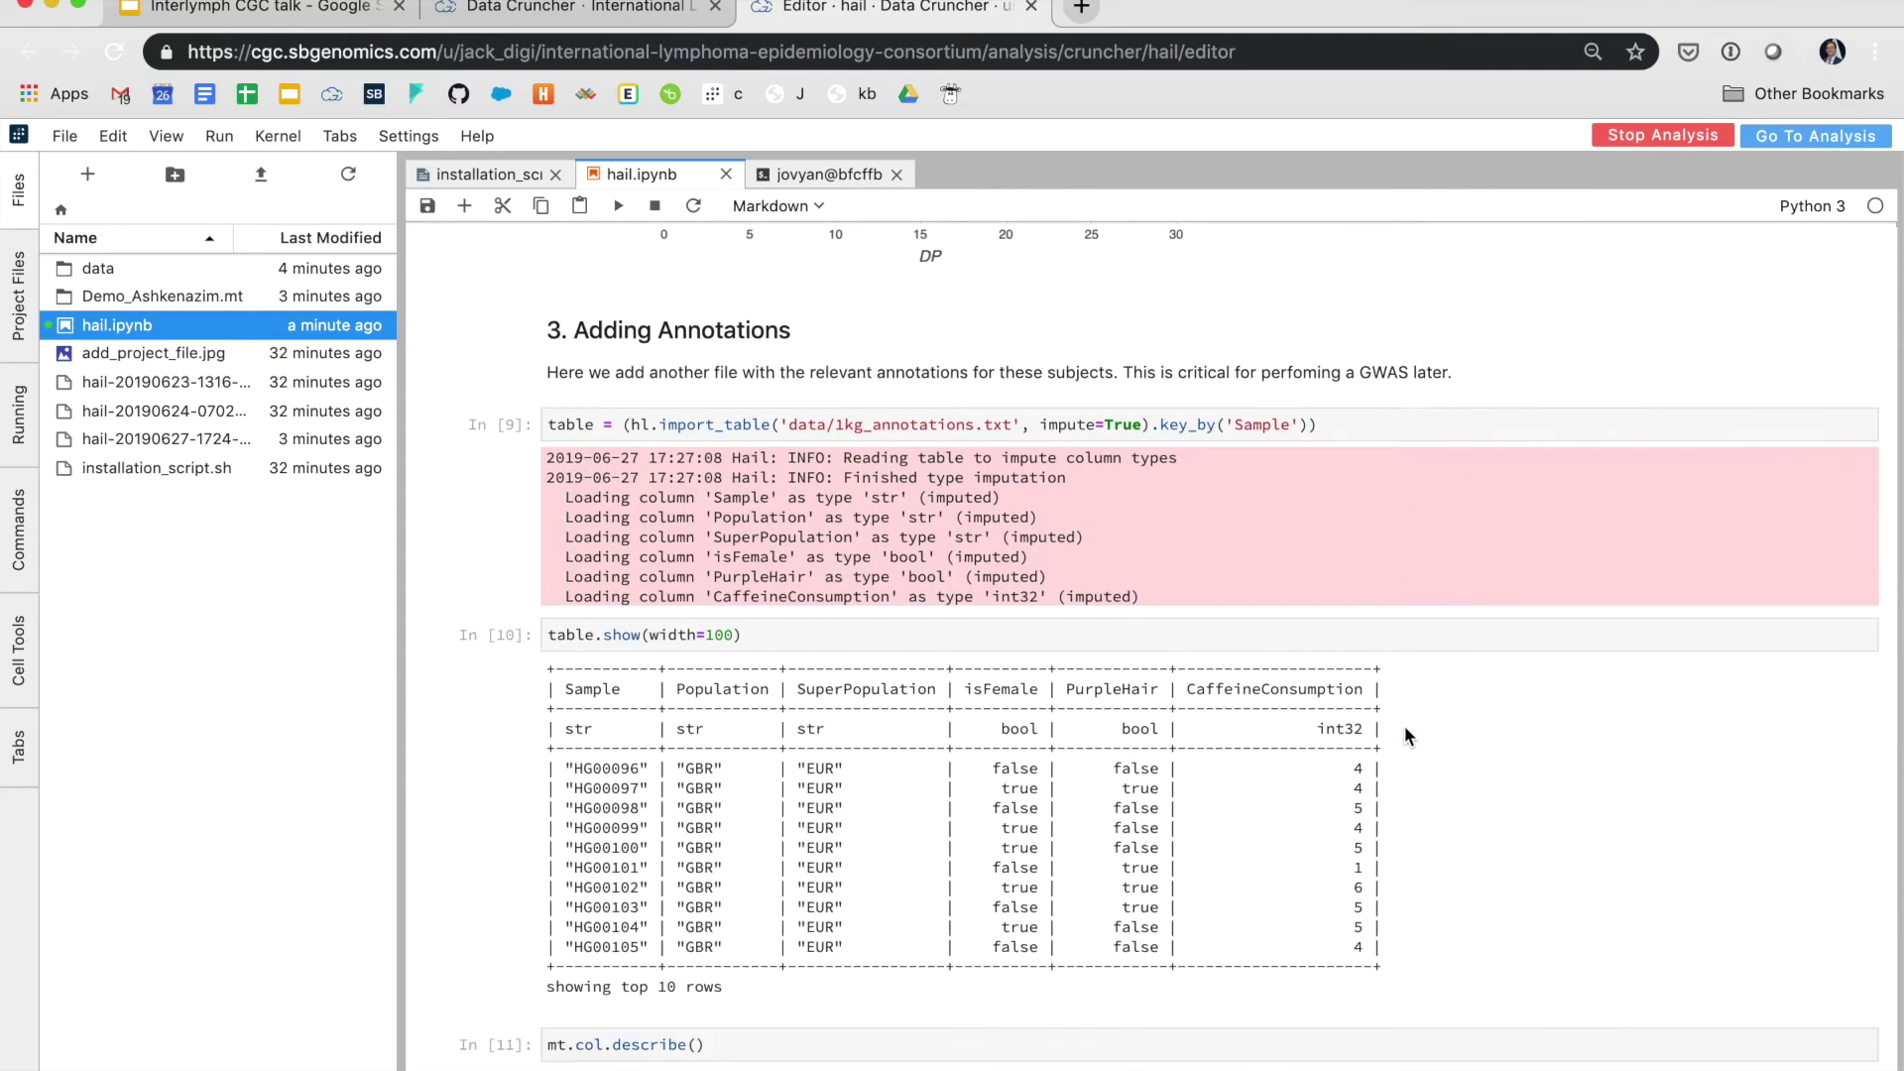
{"action": "scroll", "coordinate": [1228, 657], "scroll_direction": "down", "scroll_amount": 2}
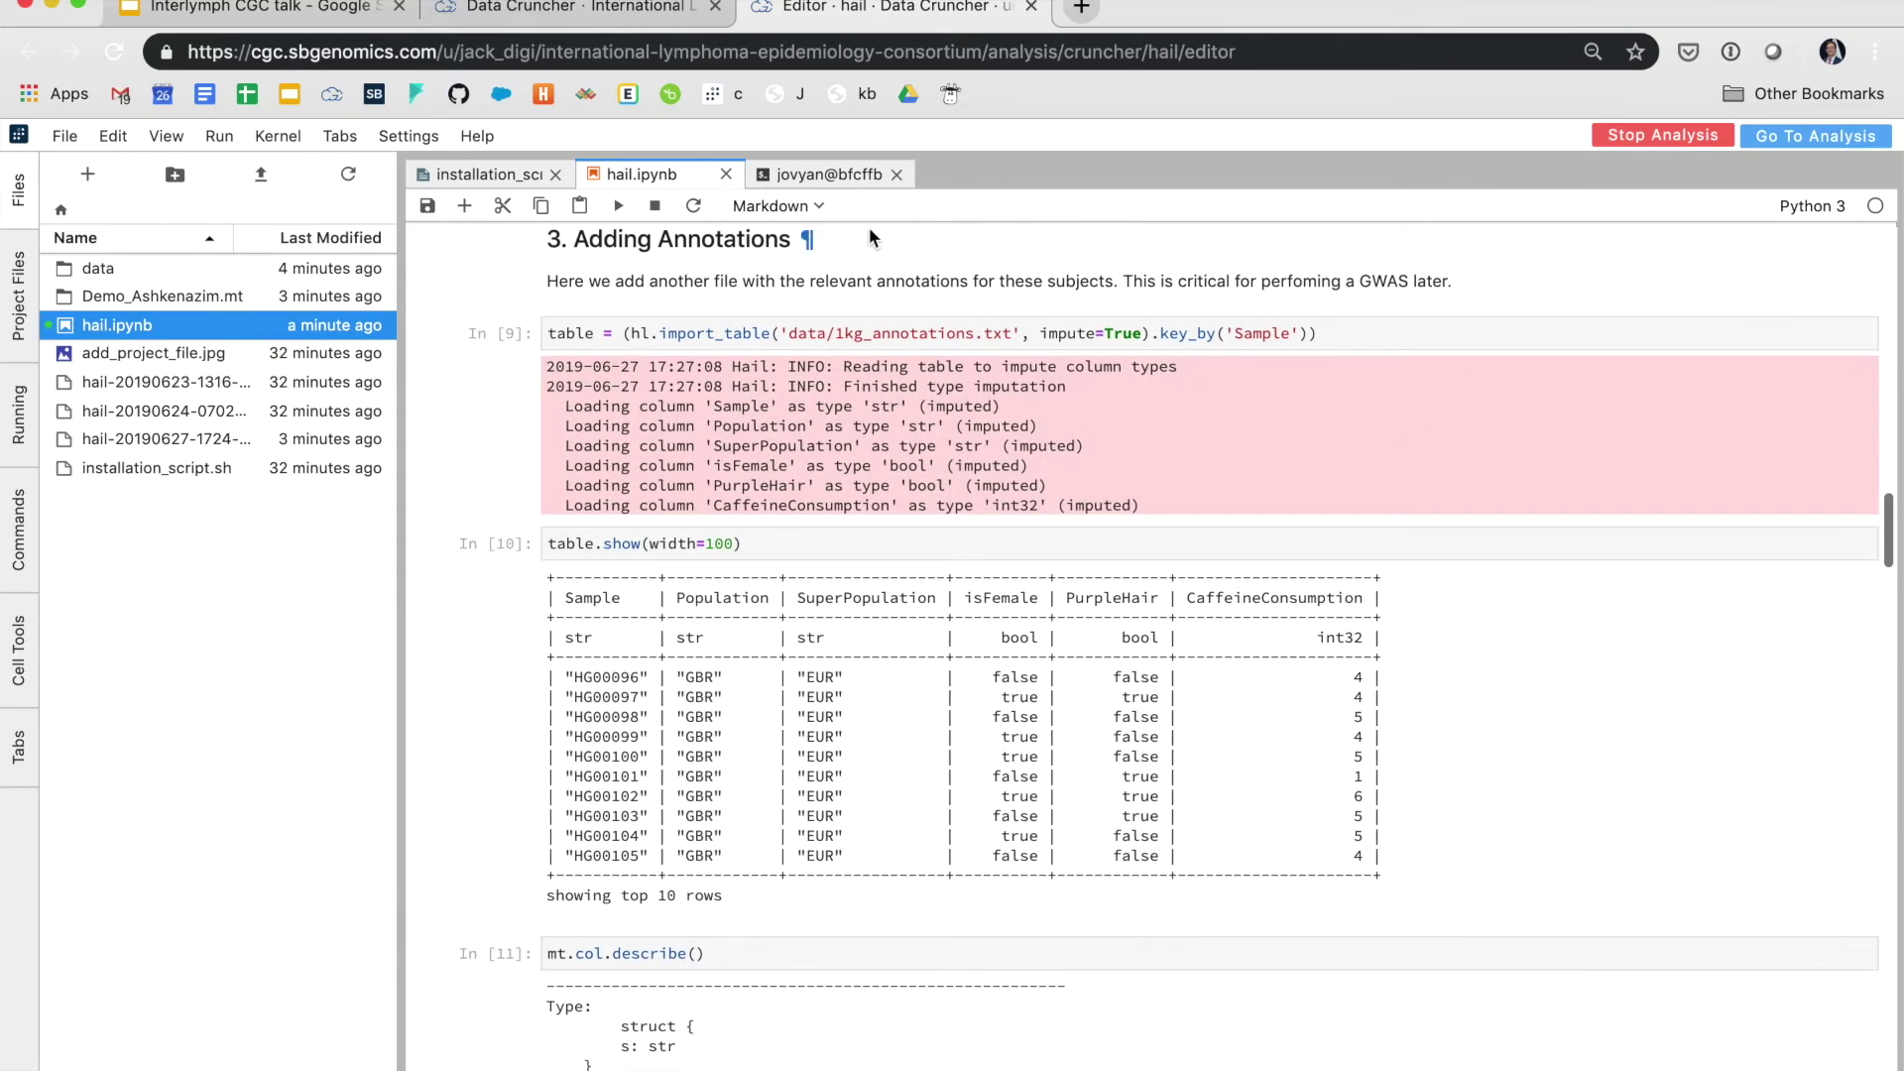
{"action": "scroll", "coordinate": [1009, 533], "scroll_direction": "down", "scroll_amount": 14}
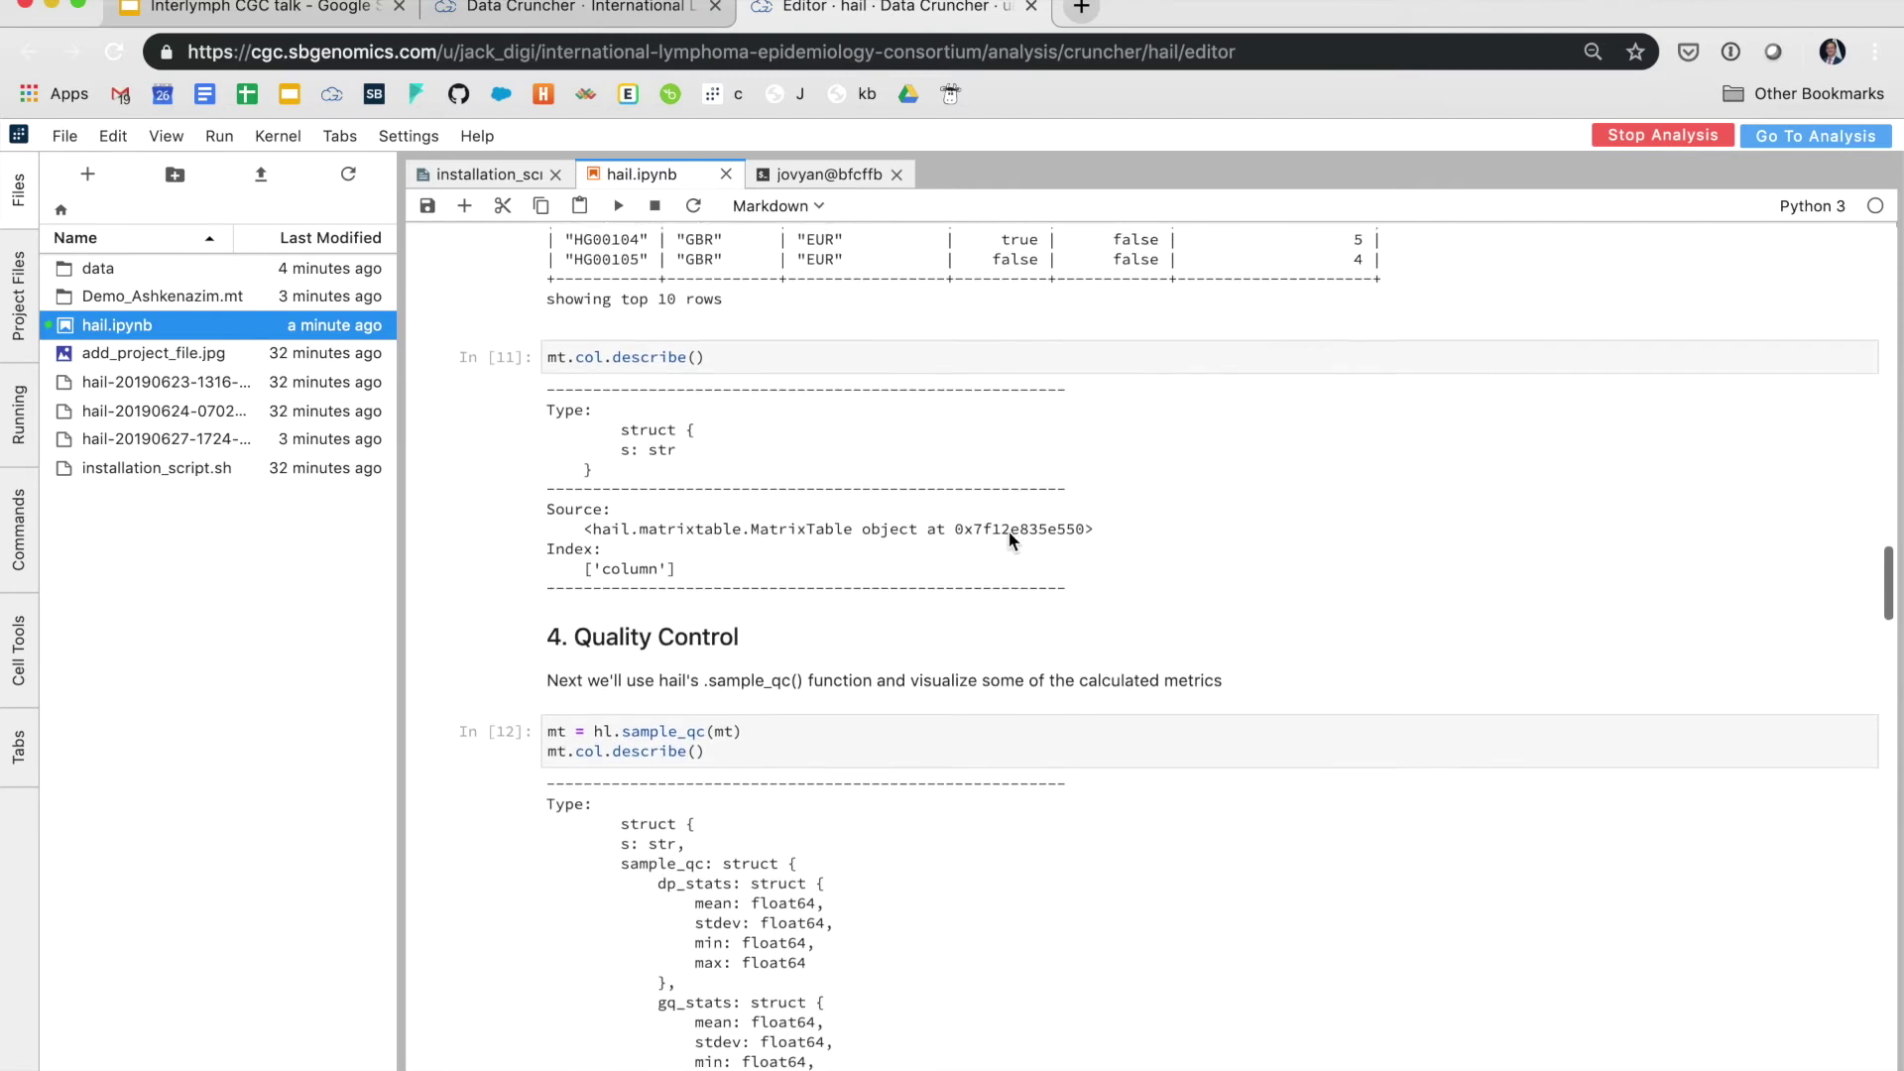
{"action": "scroll", "coordinate": [1009, 539], "scroll_direction": "down", "scroll_amount": 3}
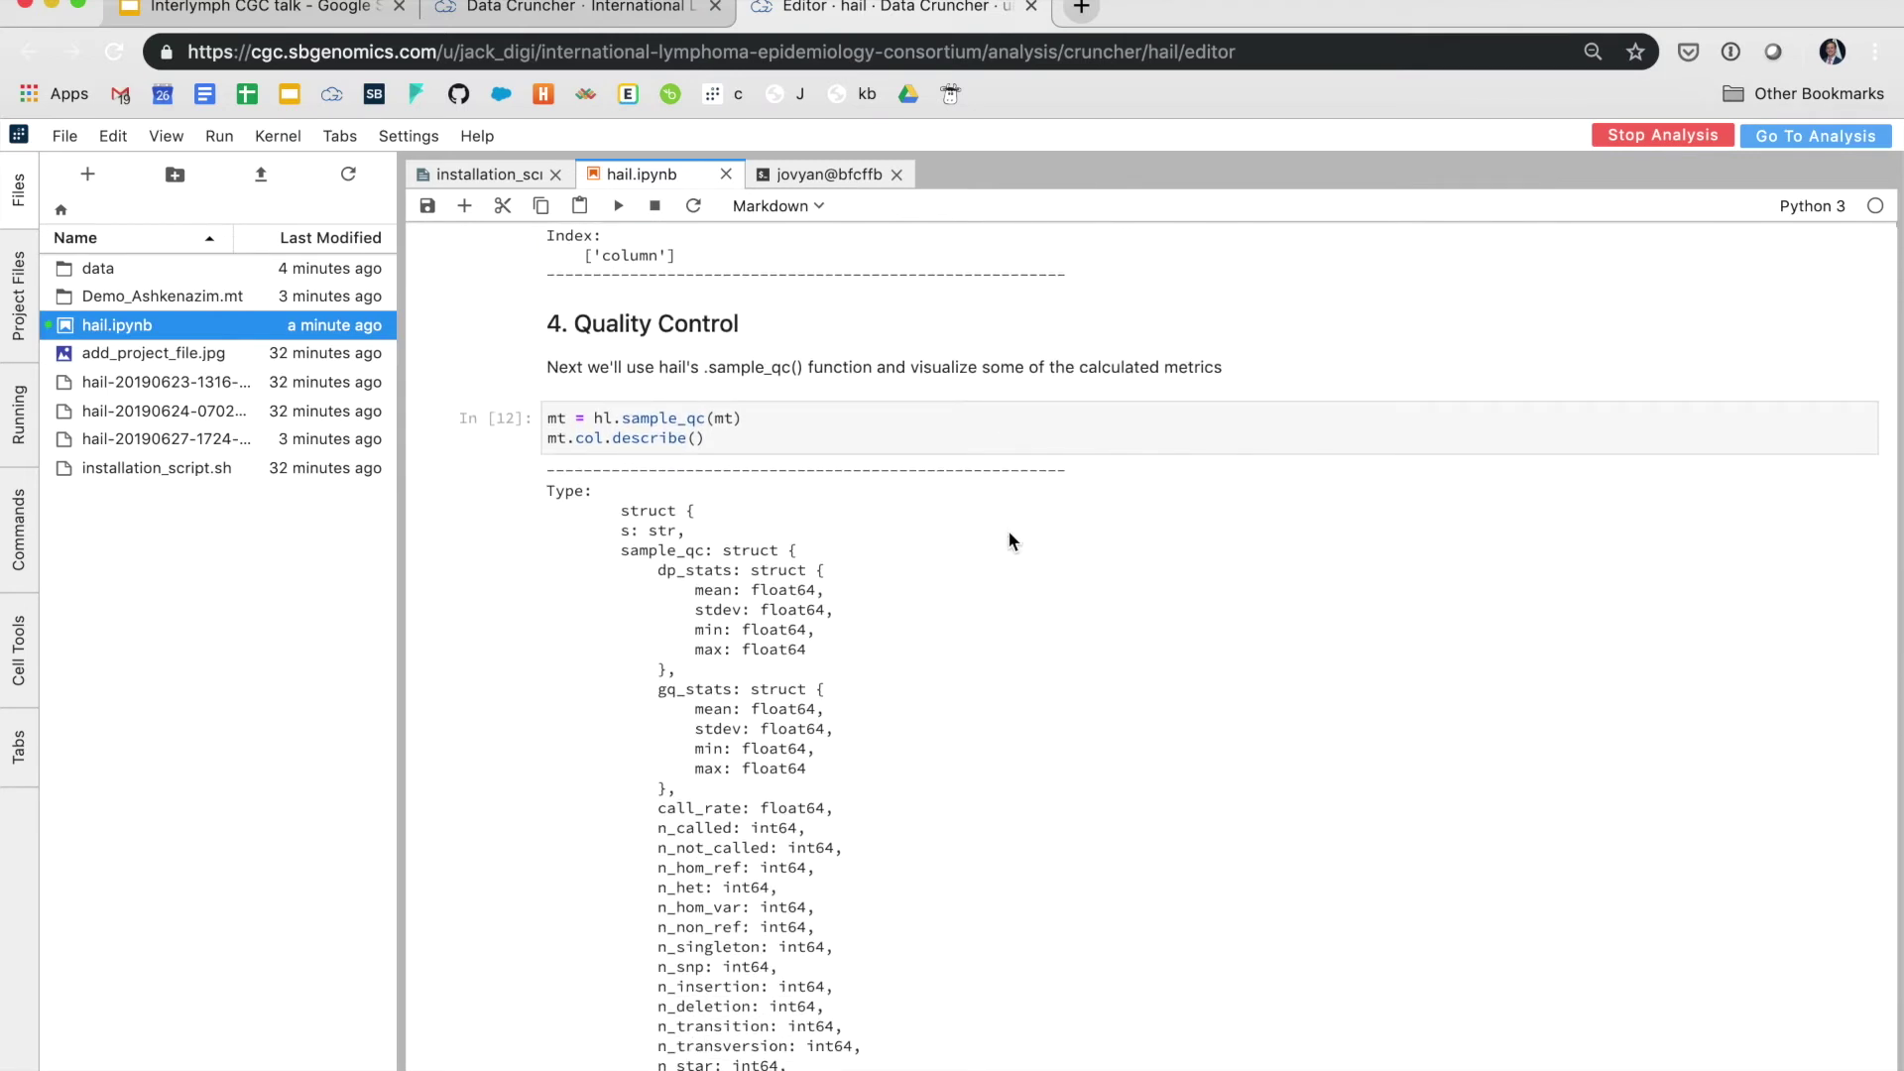
{"action": "scroll", "coordinate": [1009, 540], "scroll_direction": "down", "scroll_amount": 2}
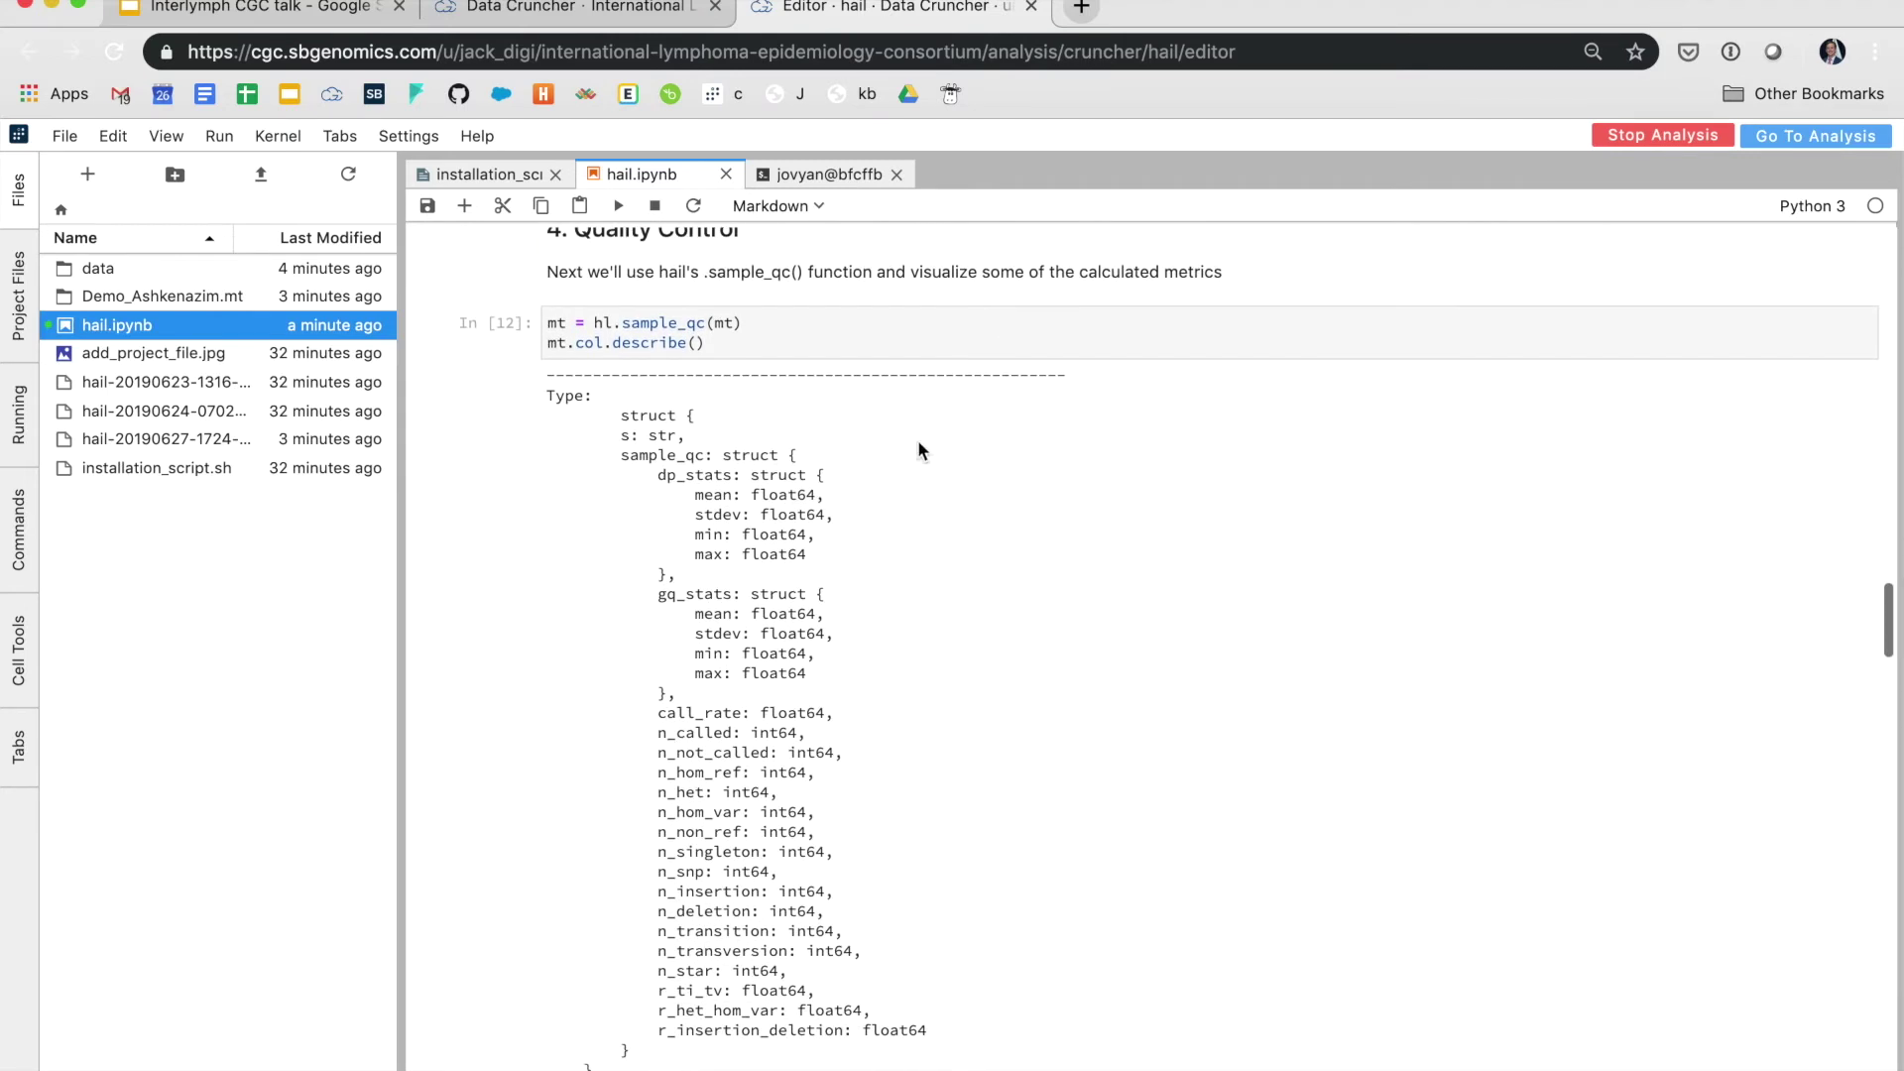
{"action": "scroll", "coordinate": [1019, 564], "scroll_direction": "down", "scroll_amount": 18}
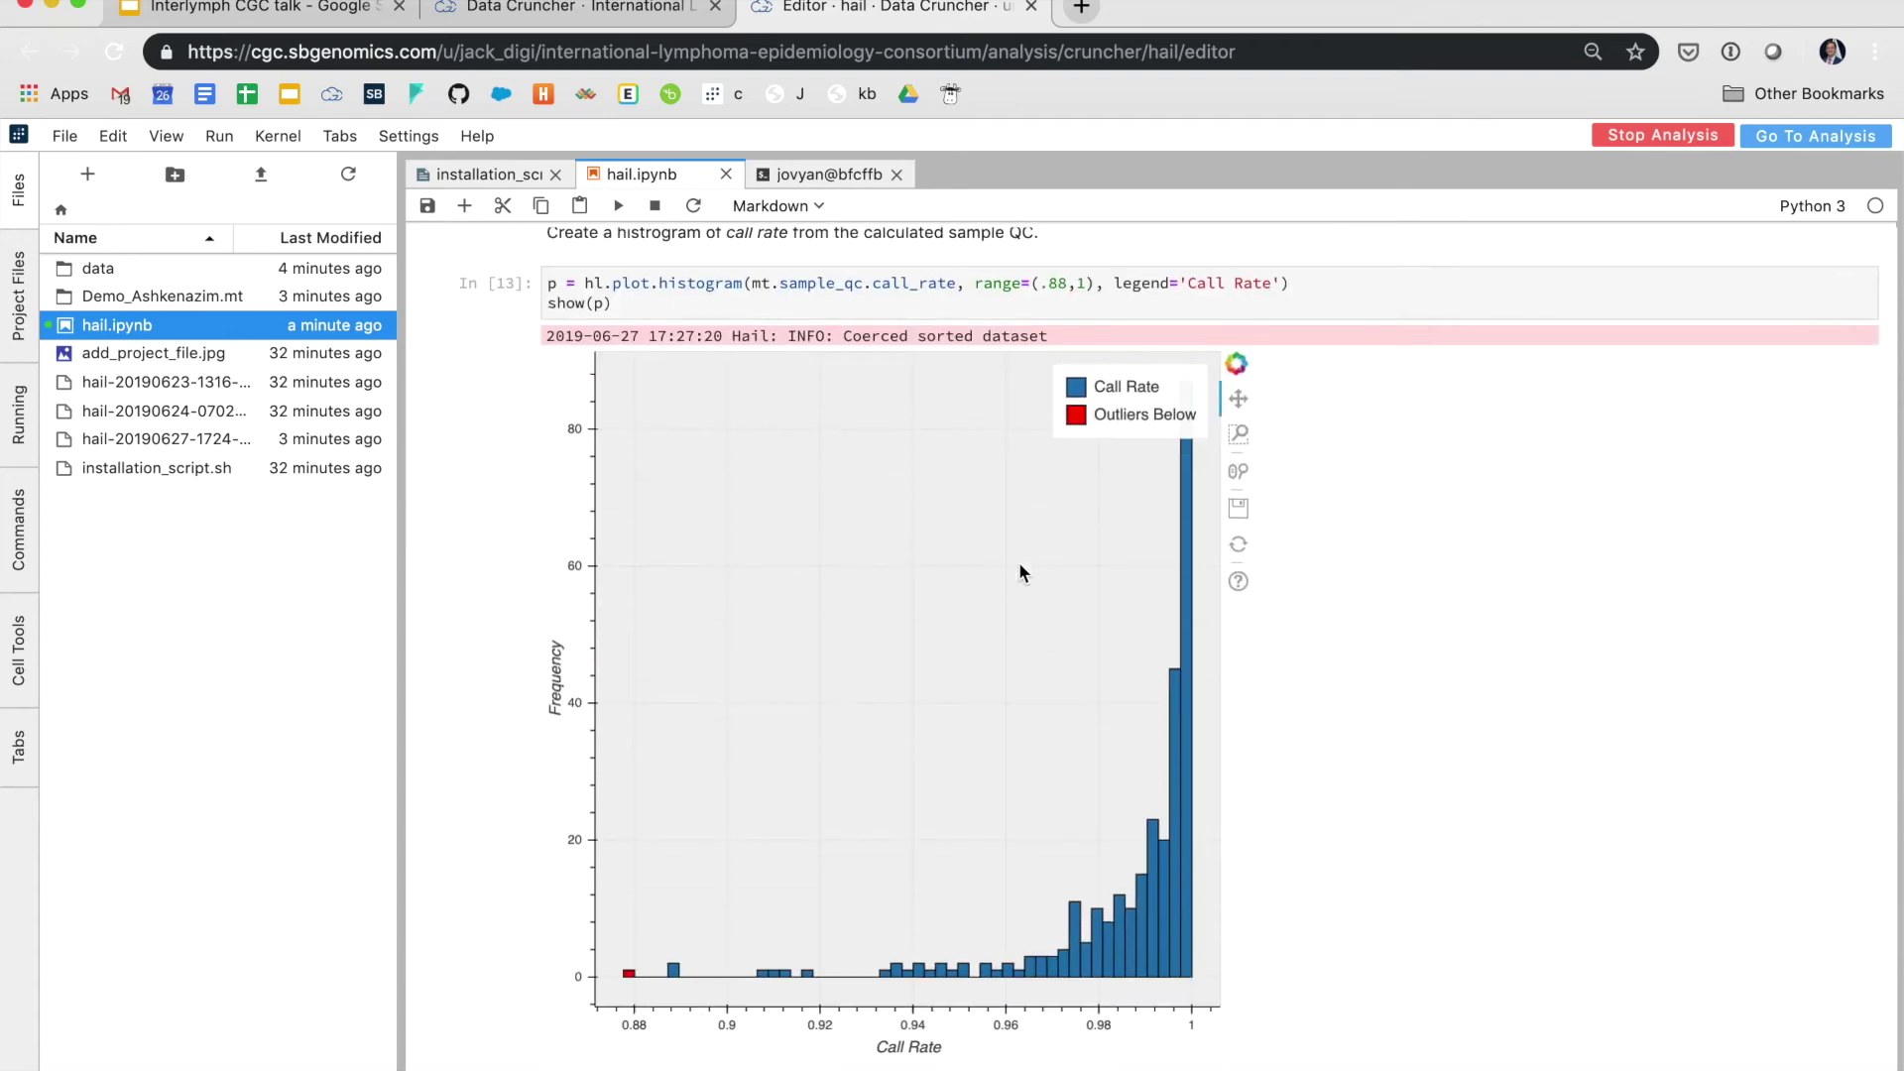
{"action": "scroll", "coordinate": [1019, 572], "scroll_direction": "up", "scroll_amount": 2}
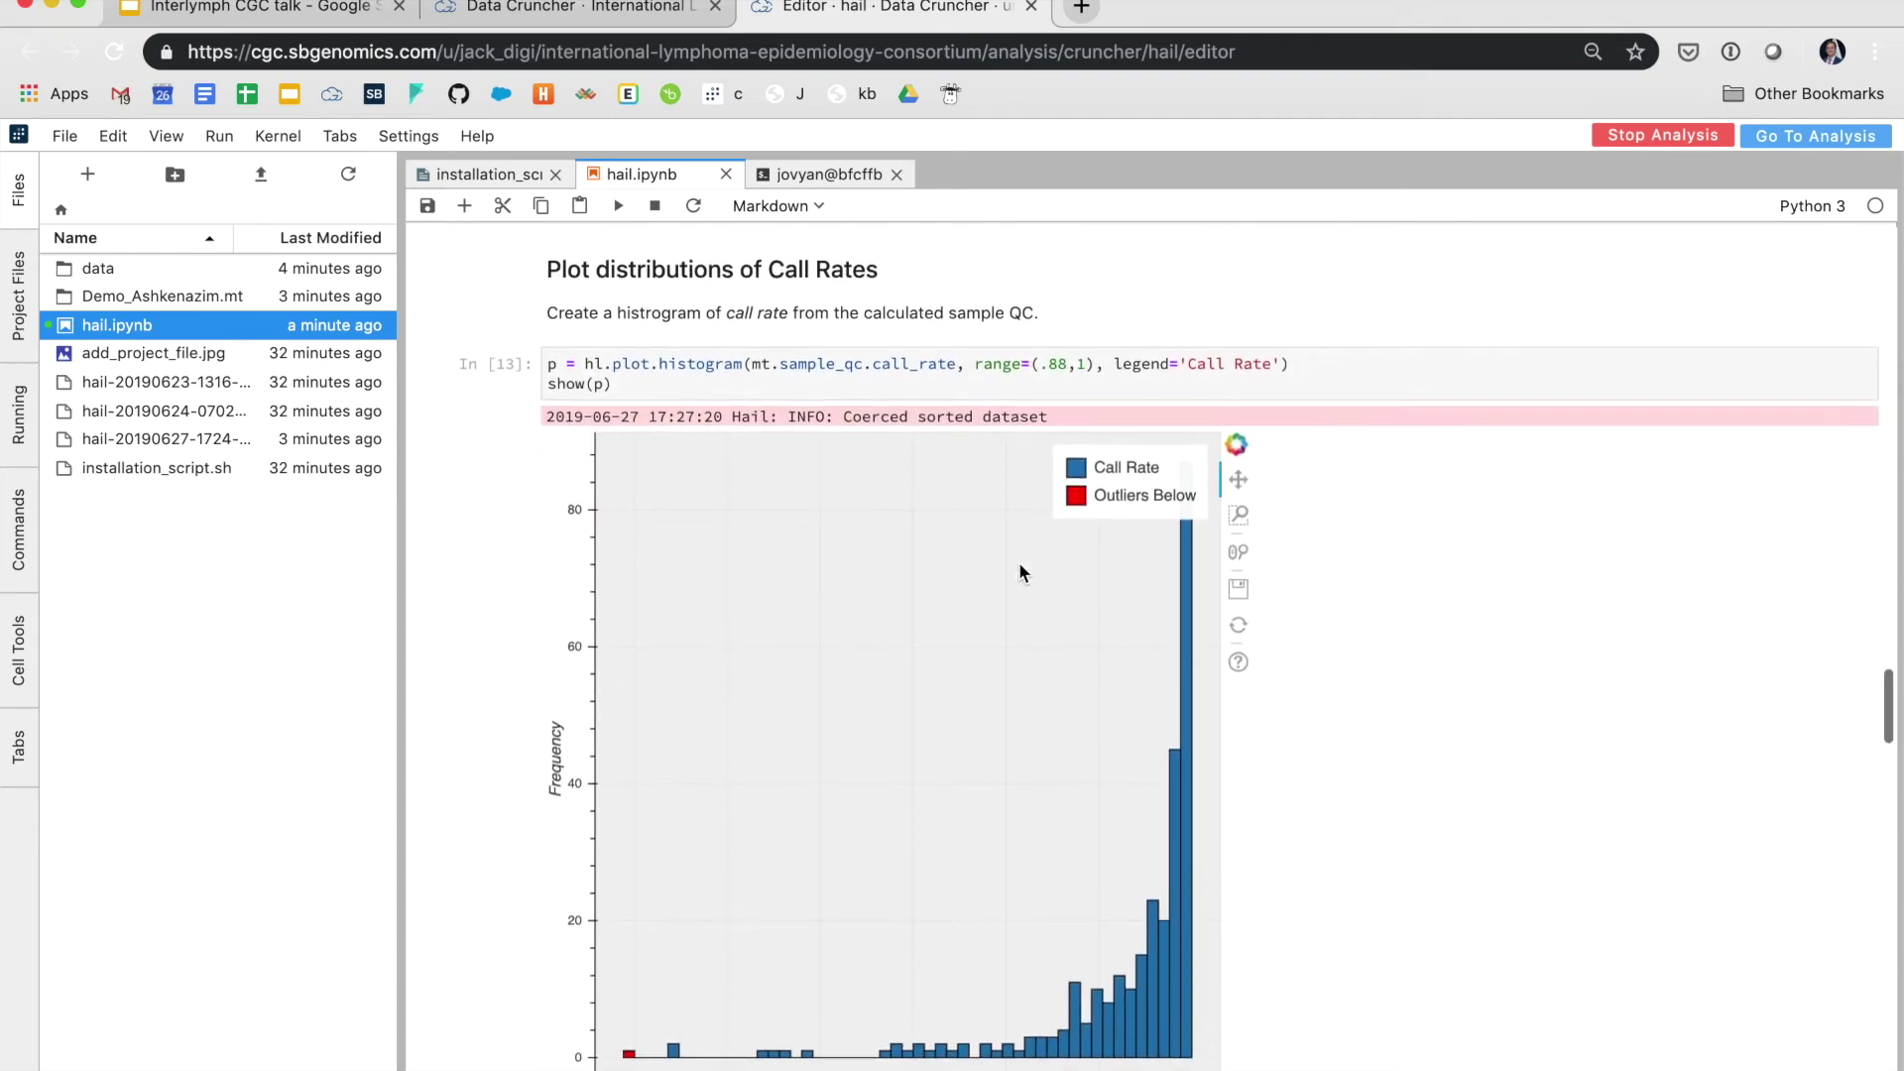
{"action": "scroll", "coordinate": [1020, 565], "scroll_direction": "down", "scroll_amount": 15}
{"action": "scroll", "coordinate": [1020, 572], "scroll_direction": "down", "scroll_amount": 16}
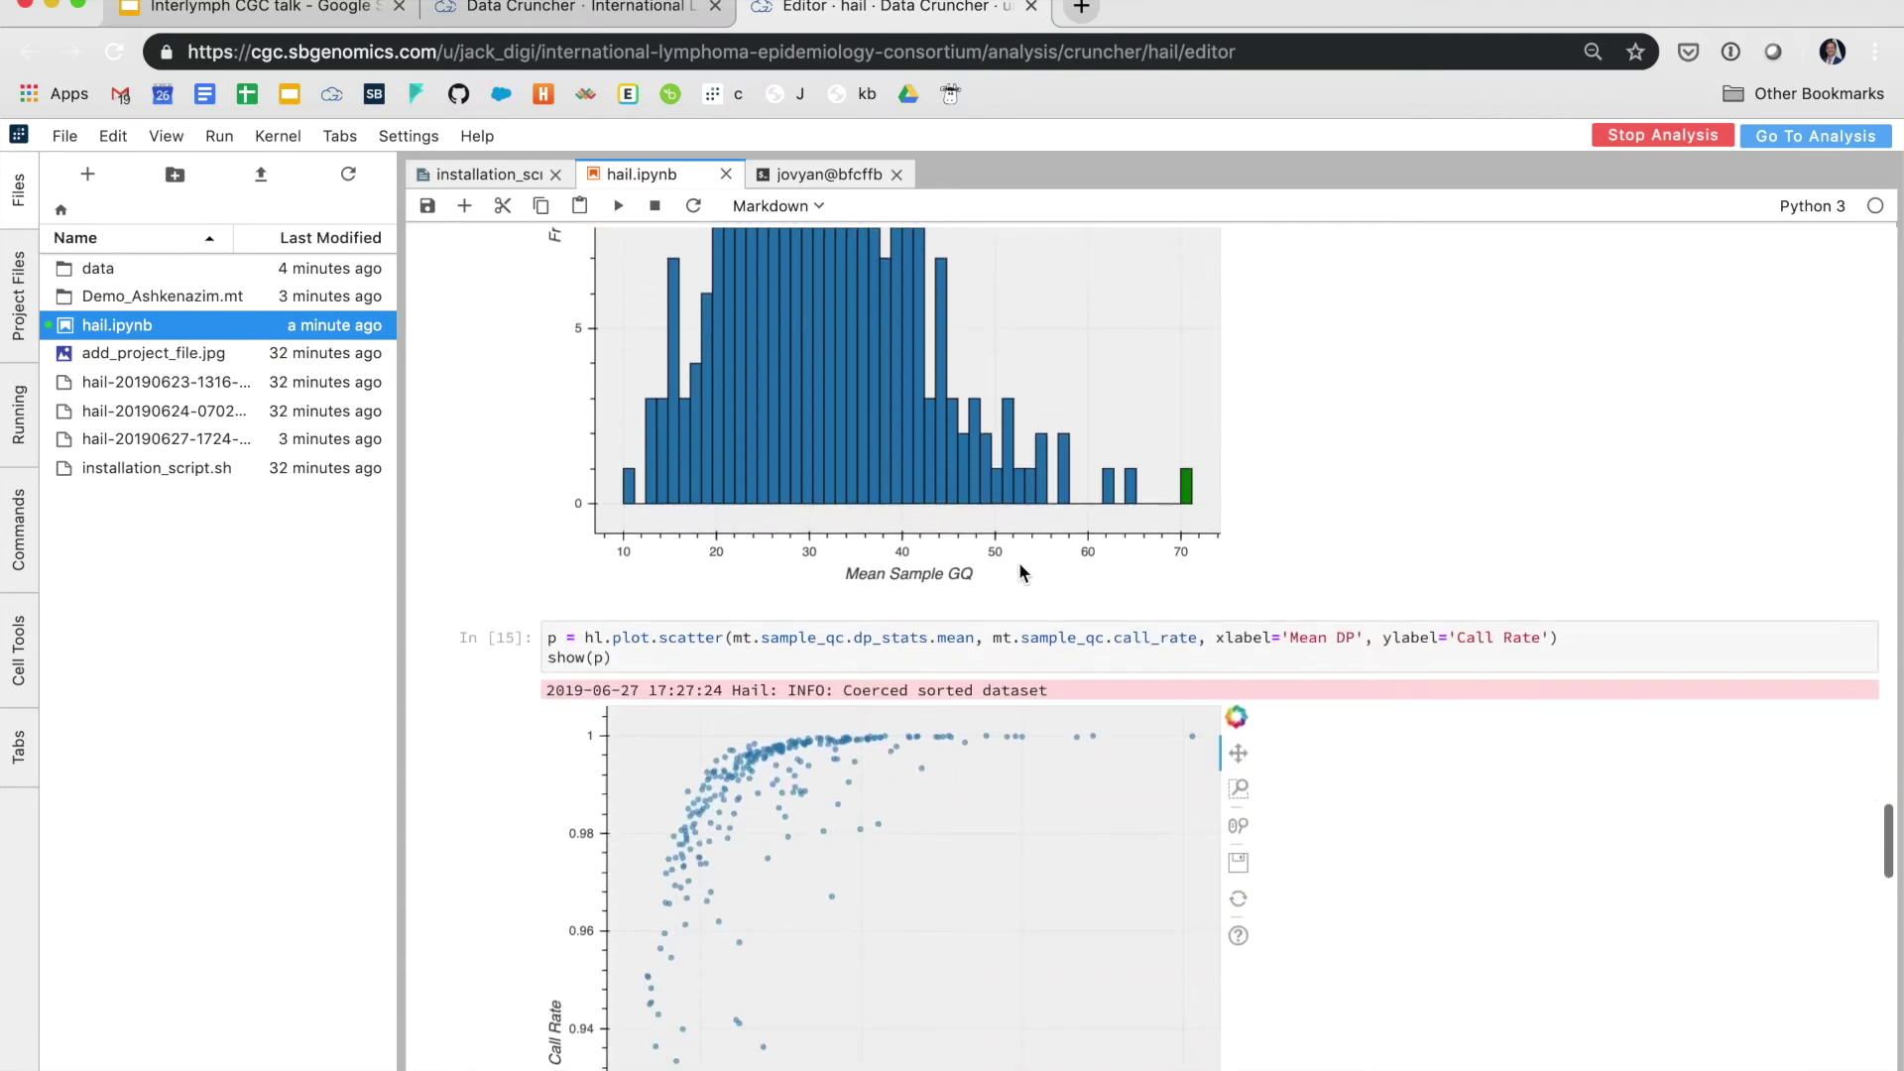
{"action": "scroll", "coordinate": [1020, 567], "scroll_direction": "down", "scroll_amount": 5}
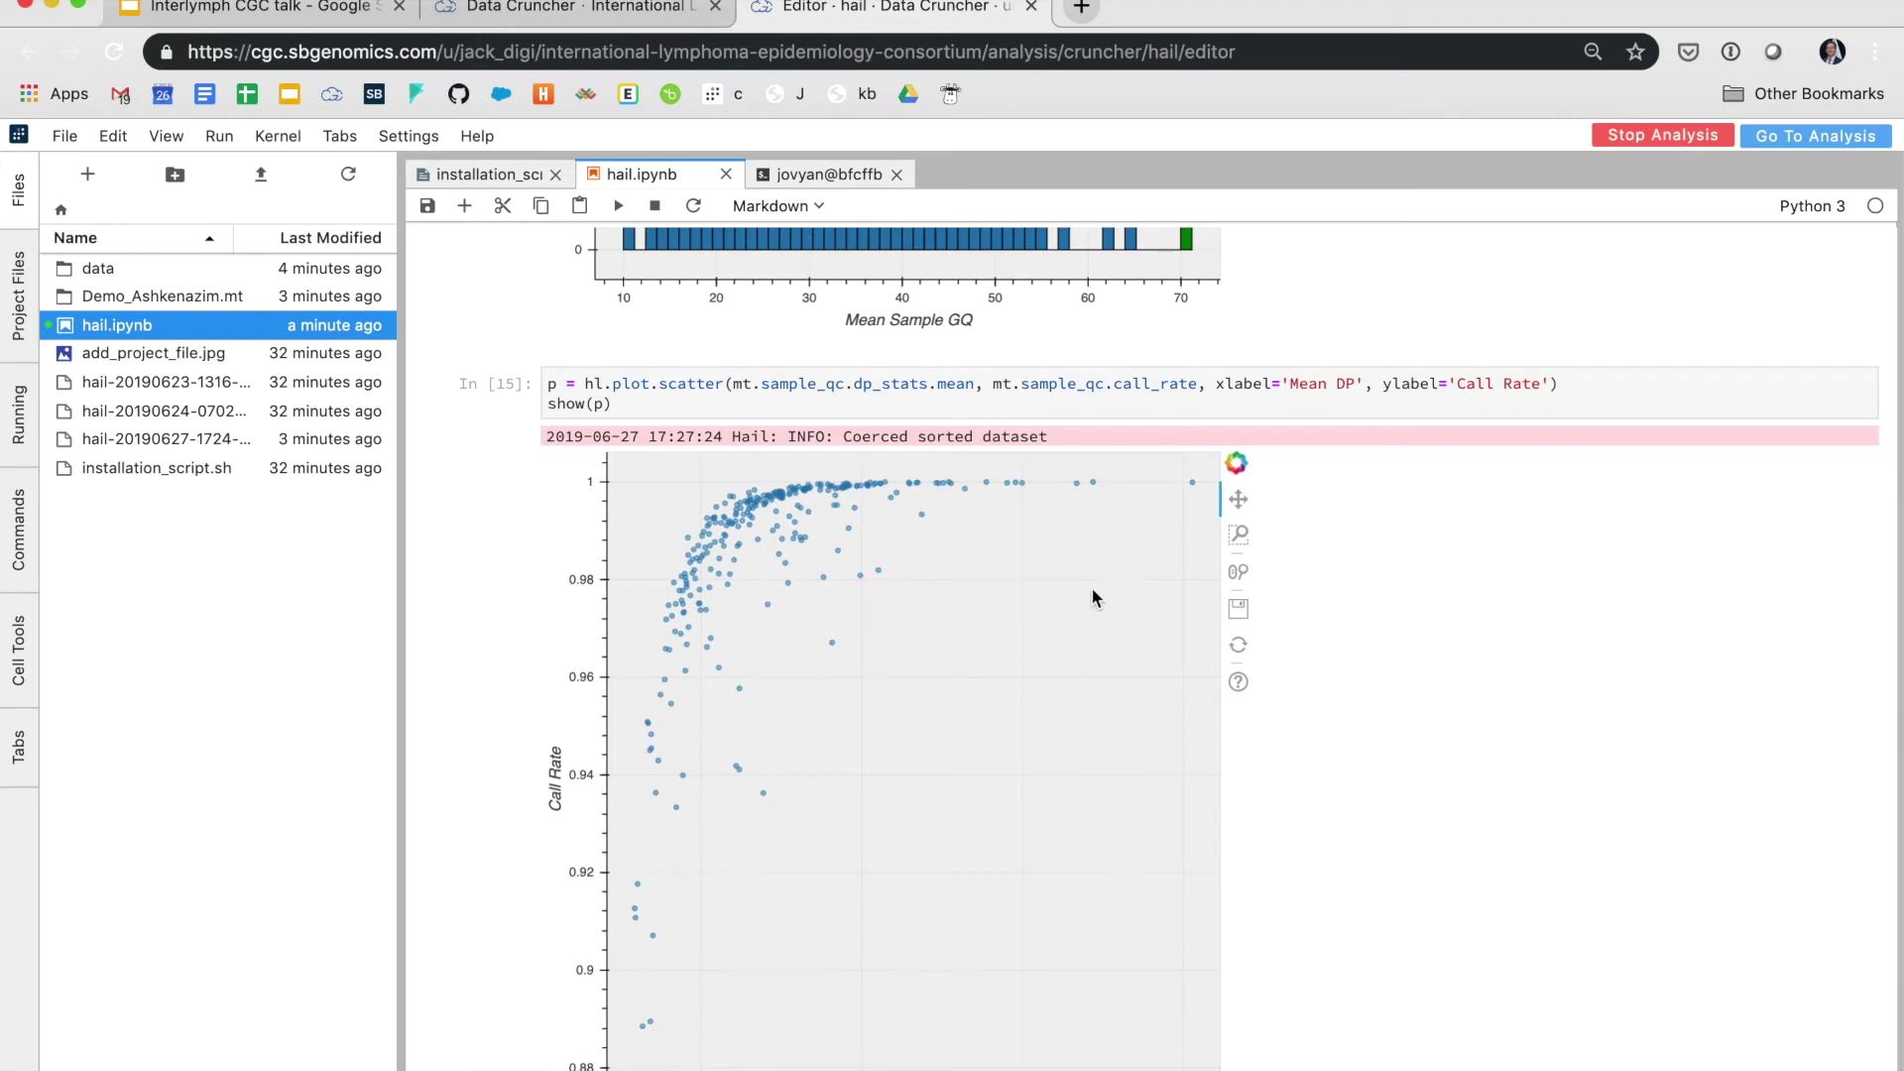
{"action": "scroll", "coordinate": [1436, 813], "scroll_direction": "down", "scroll_amount": 3}
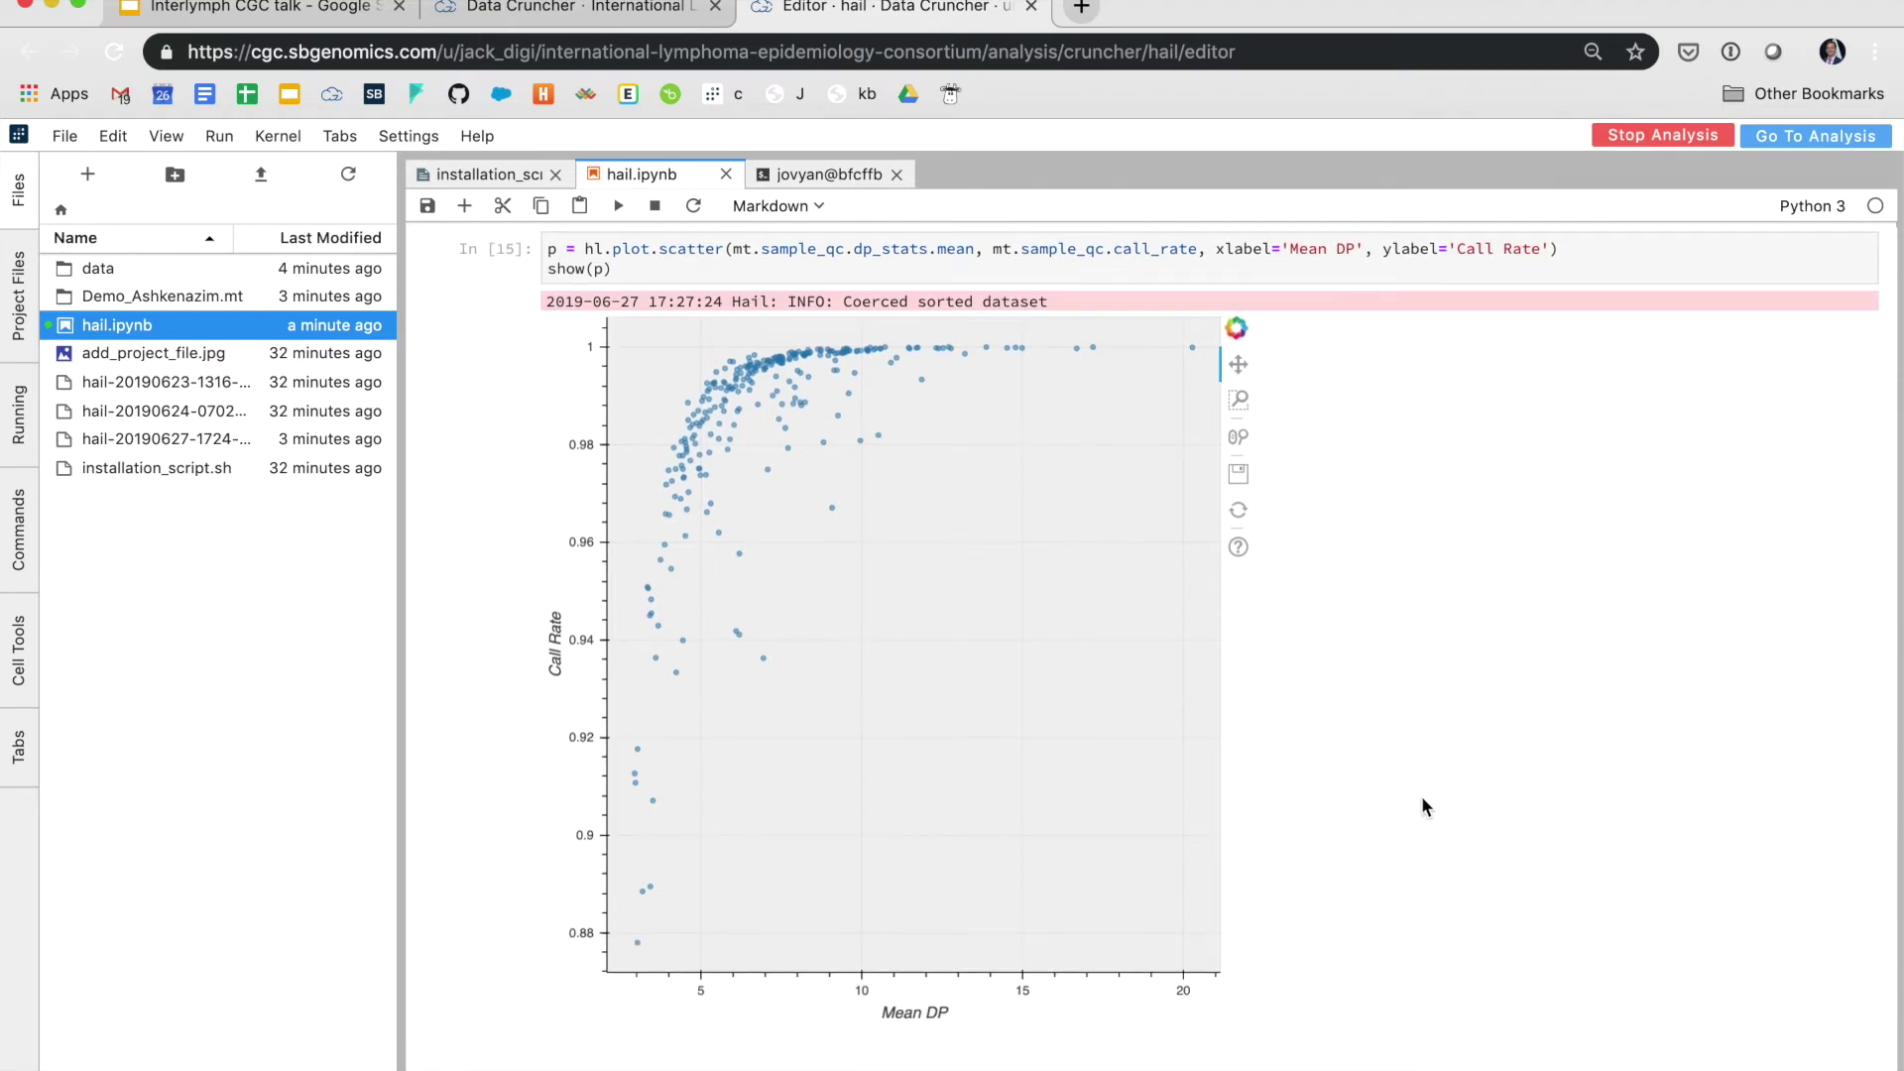
{"action": "scroll", "coordinate": [1443, 892], "scroll_direction": "down", "scroll_amount": 4}
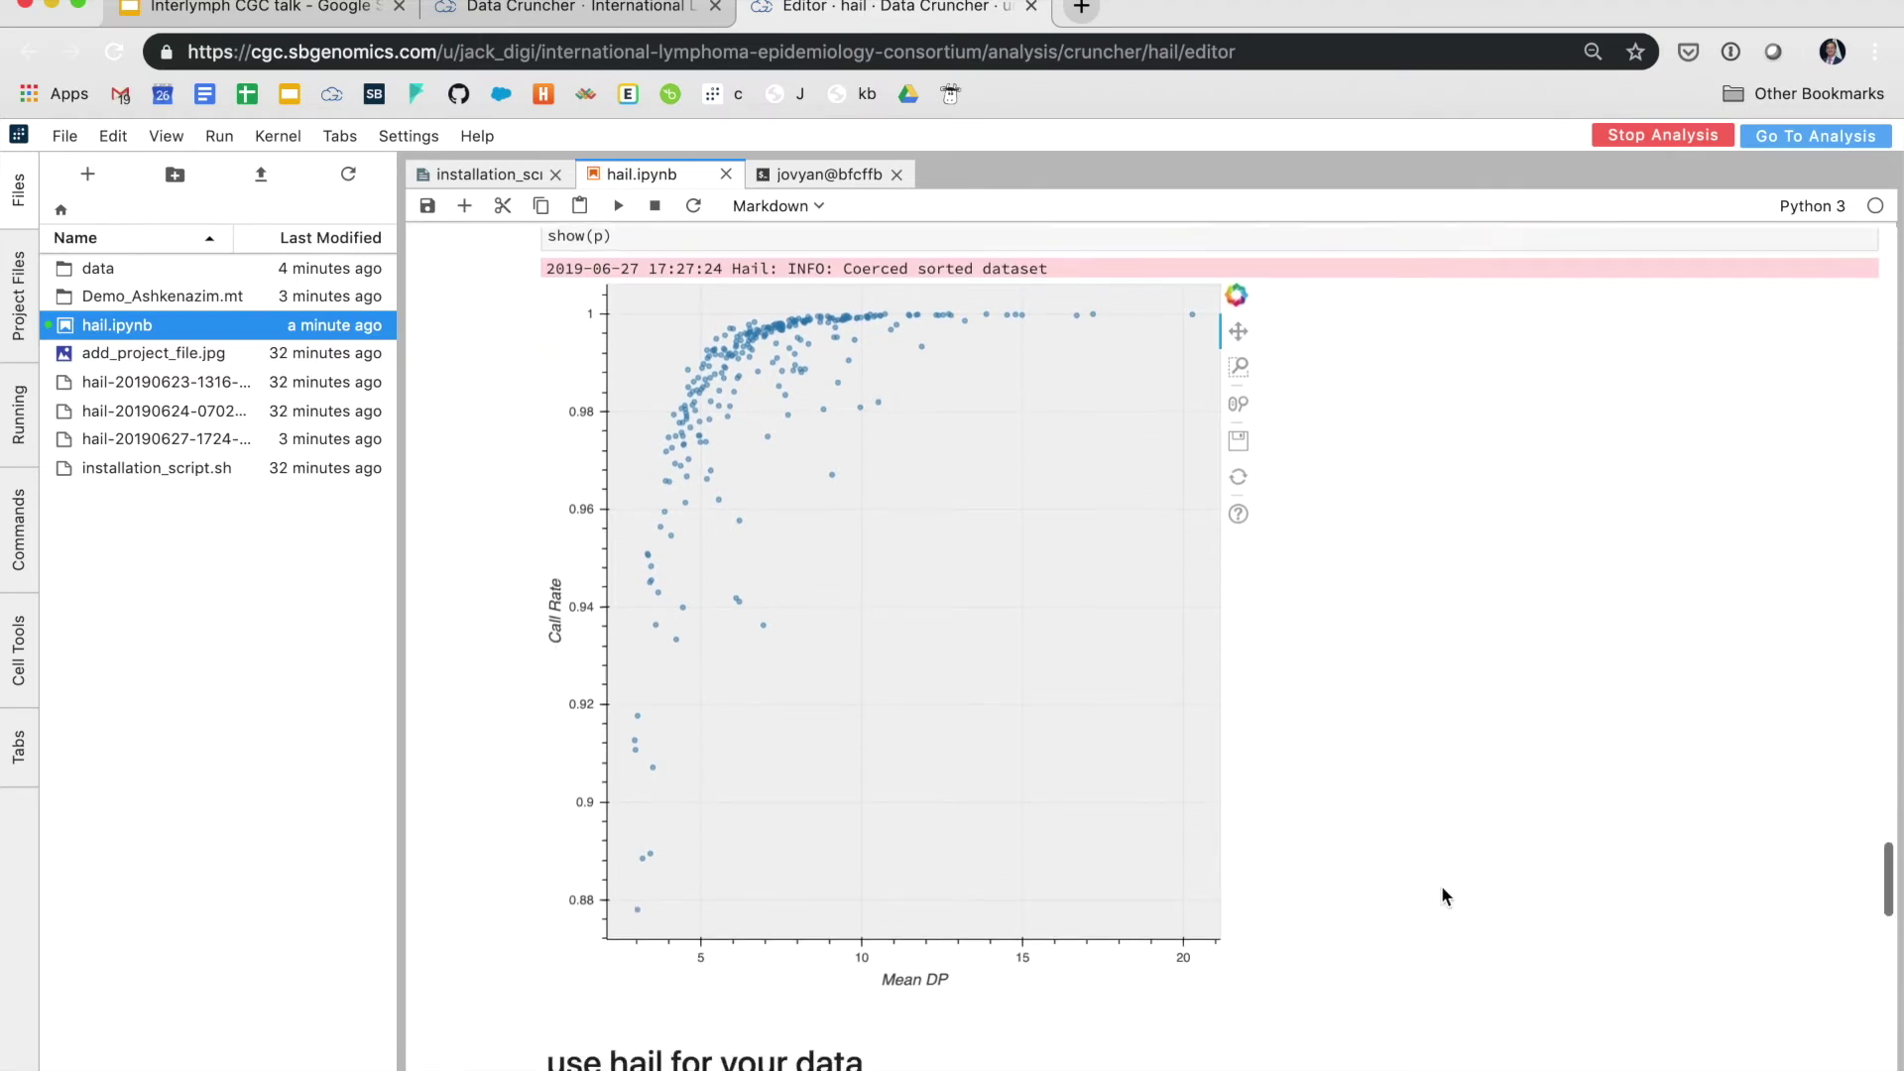
{"action": "scroll", "coordinate": [1442, 890], "scroll_direction": "down", "scroll_amount": 10}
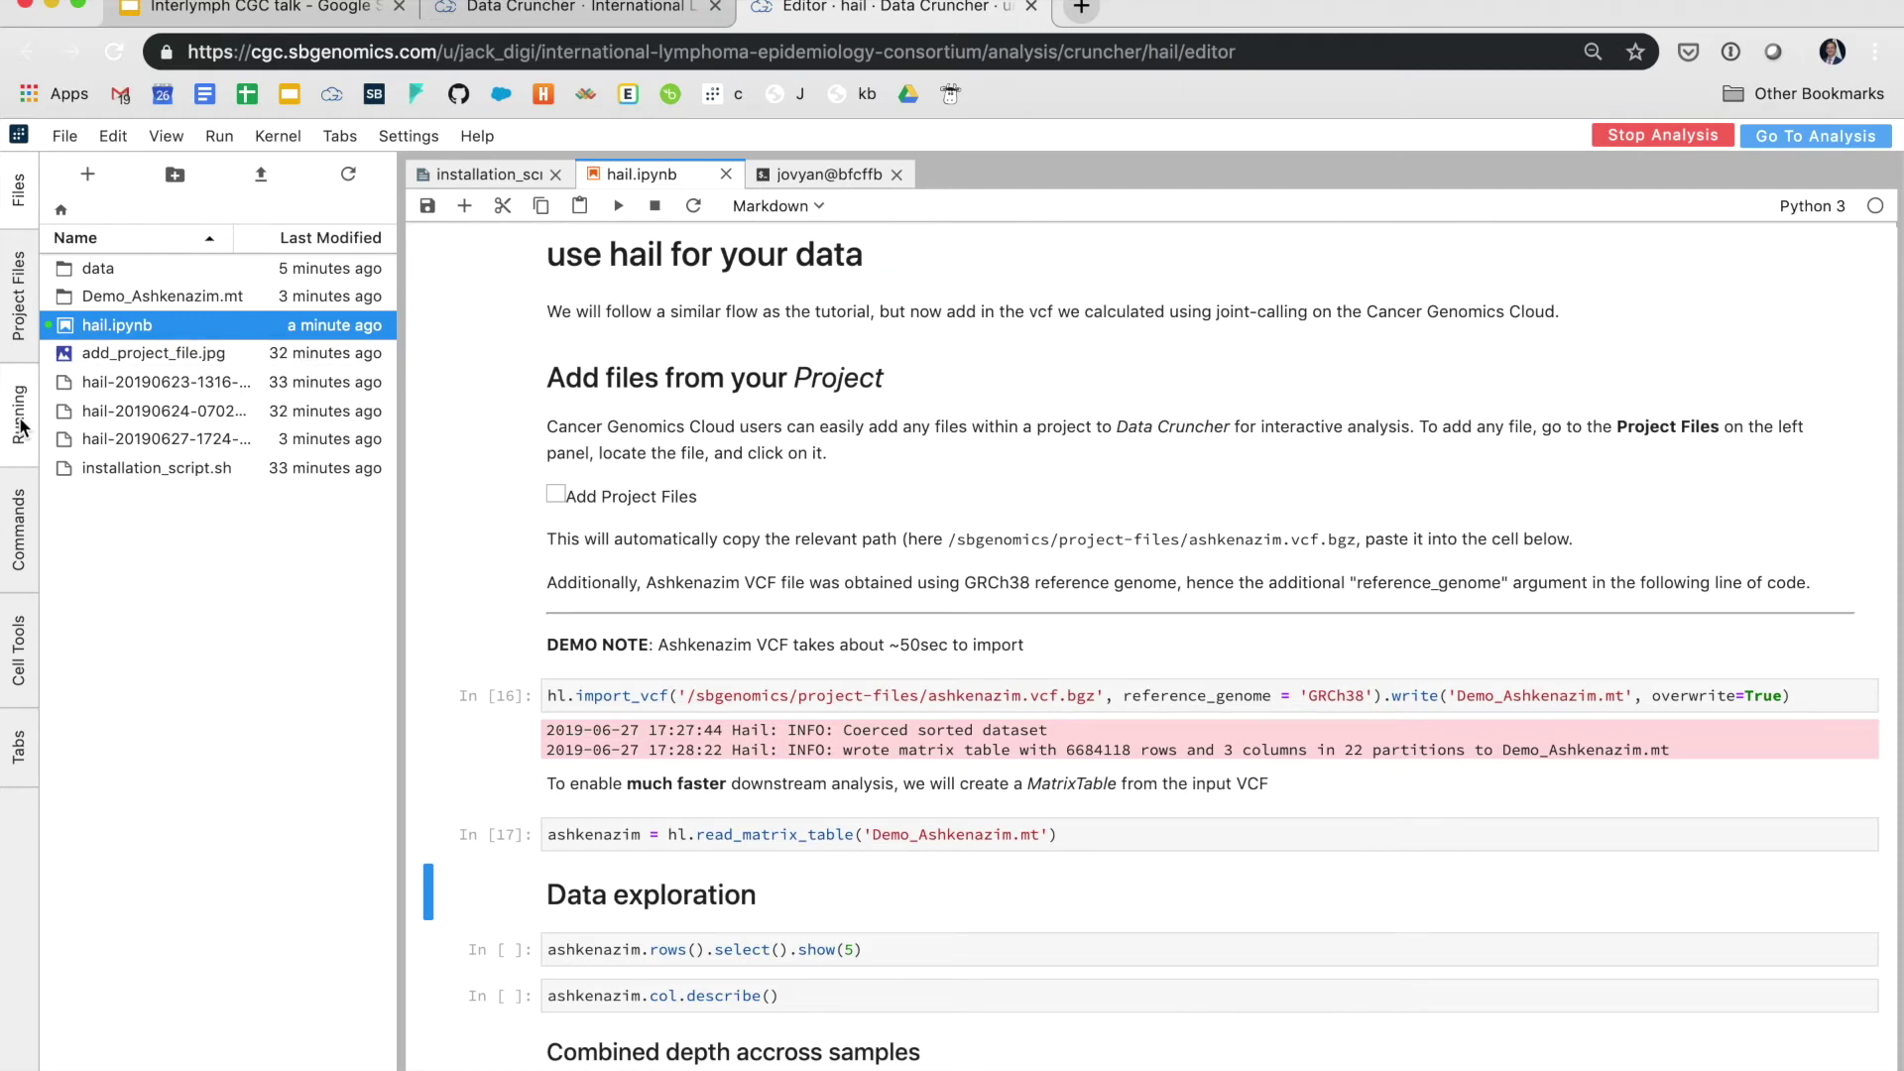
Search the project files for 'ash' and copy the path of ashkenazim.vcf.bgz
{"action": "left_click", "coordinate": [24, 303]}
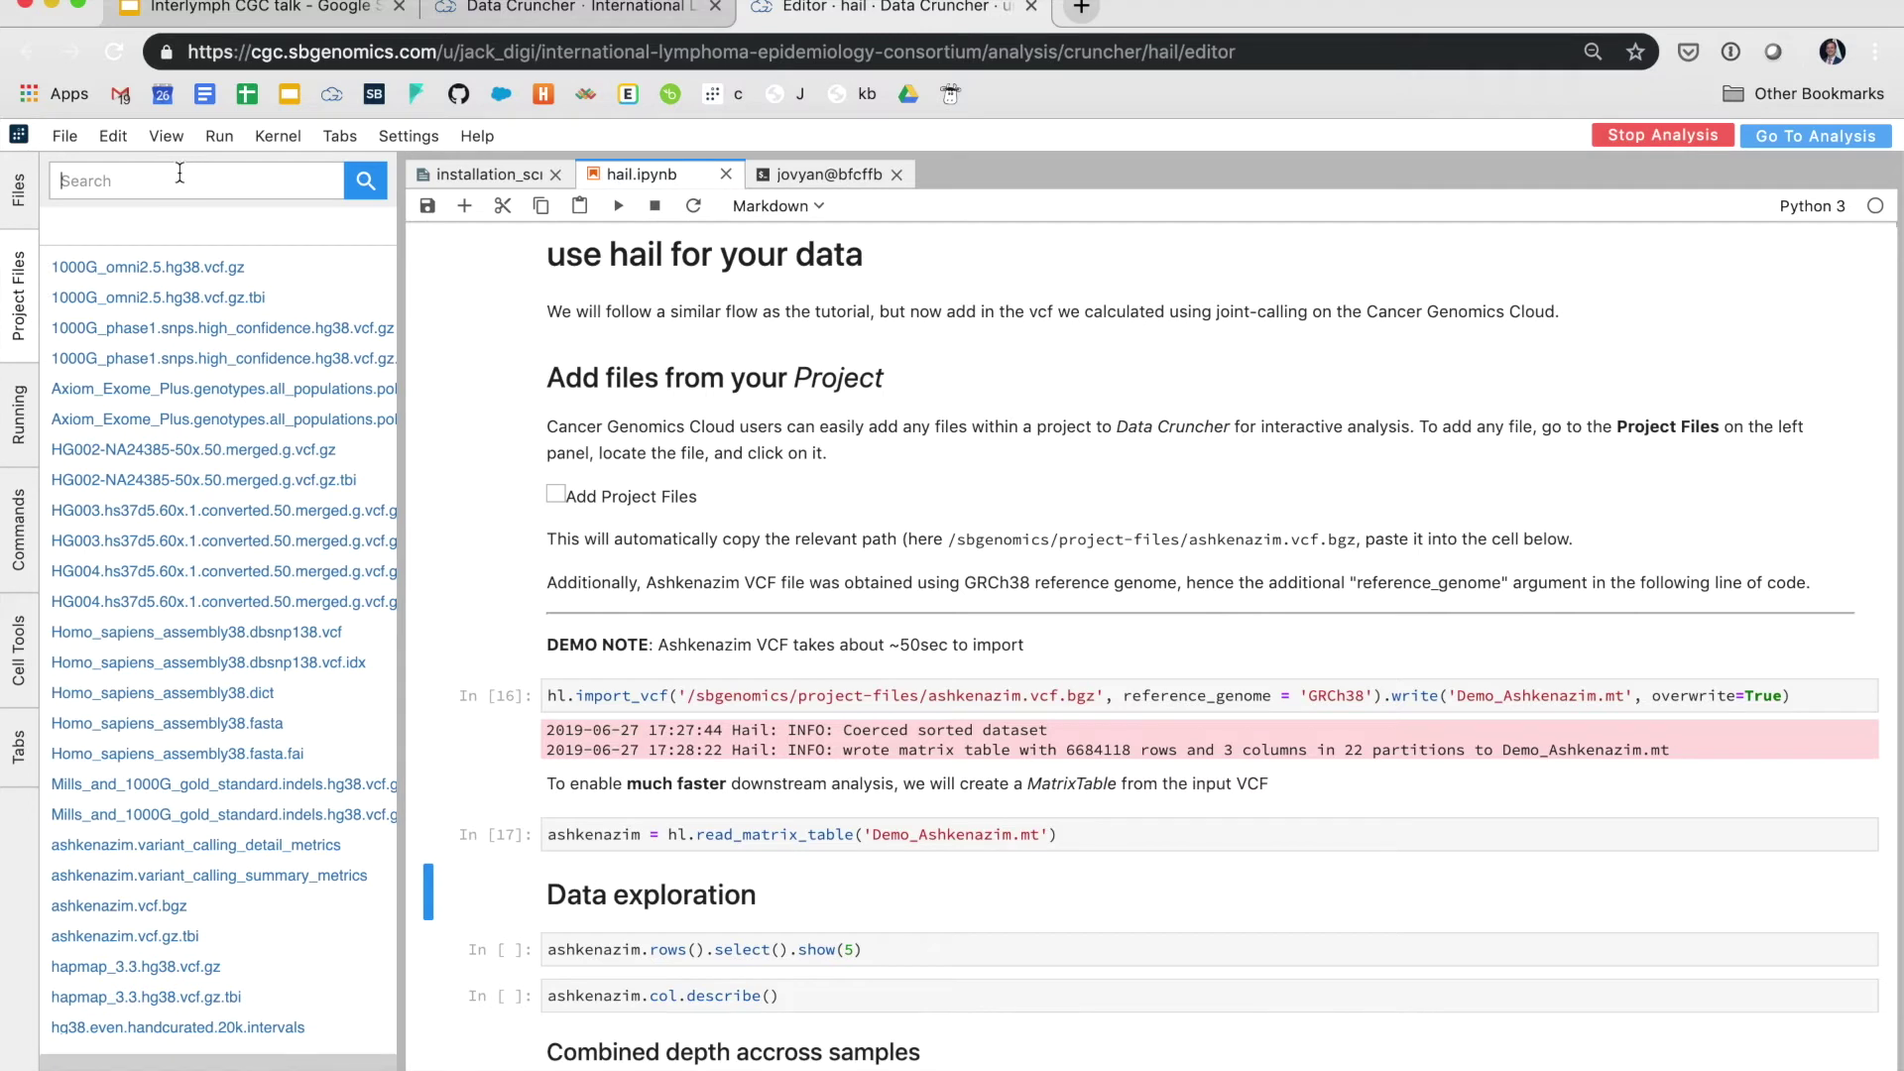
{"action": "left_click", "coordinate": [179, 173]}
{"action": "type", "text": "ash"}
{"action": "key", "text": "Return"}
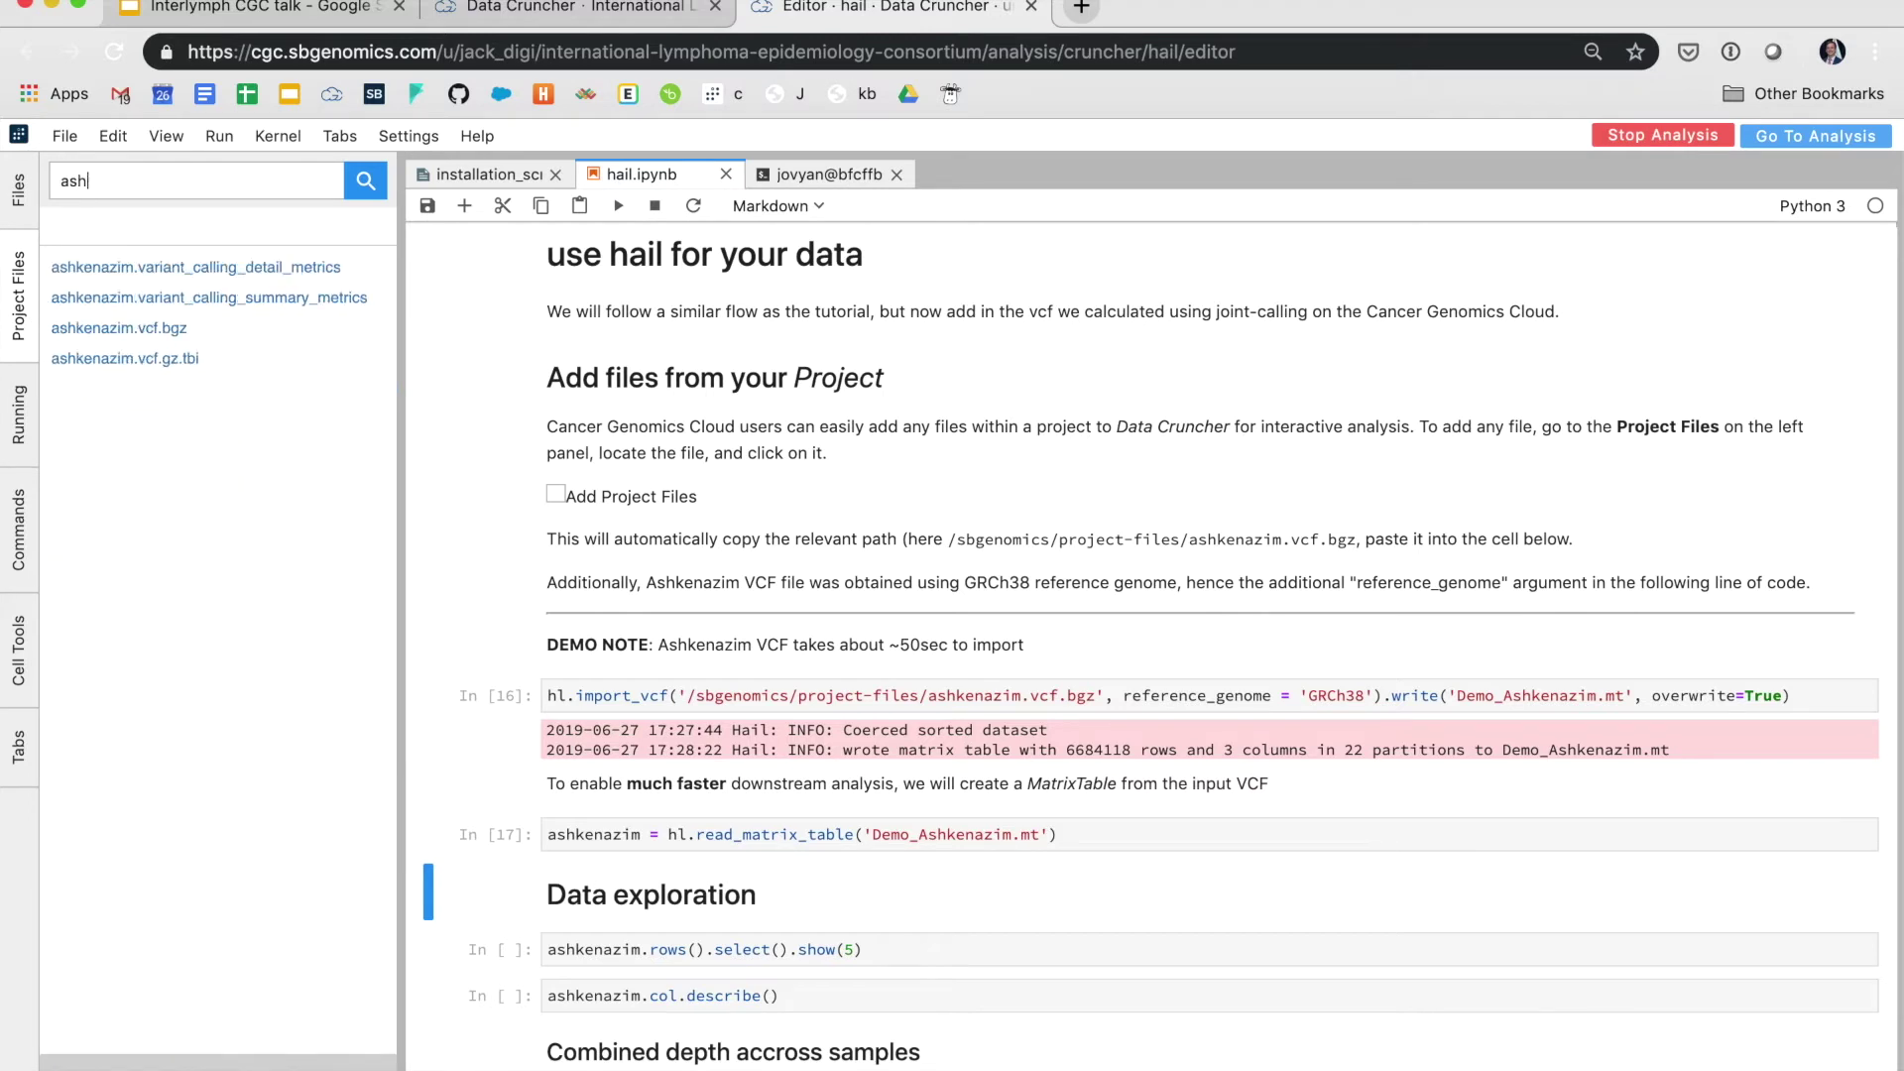
{"action": "left_click", "coordinate": [90, 329]}
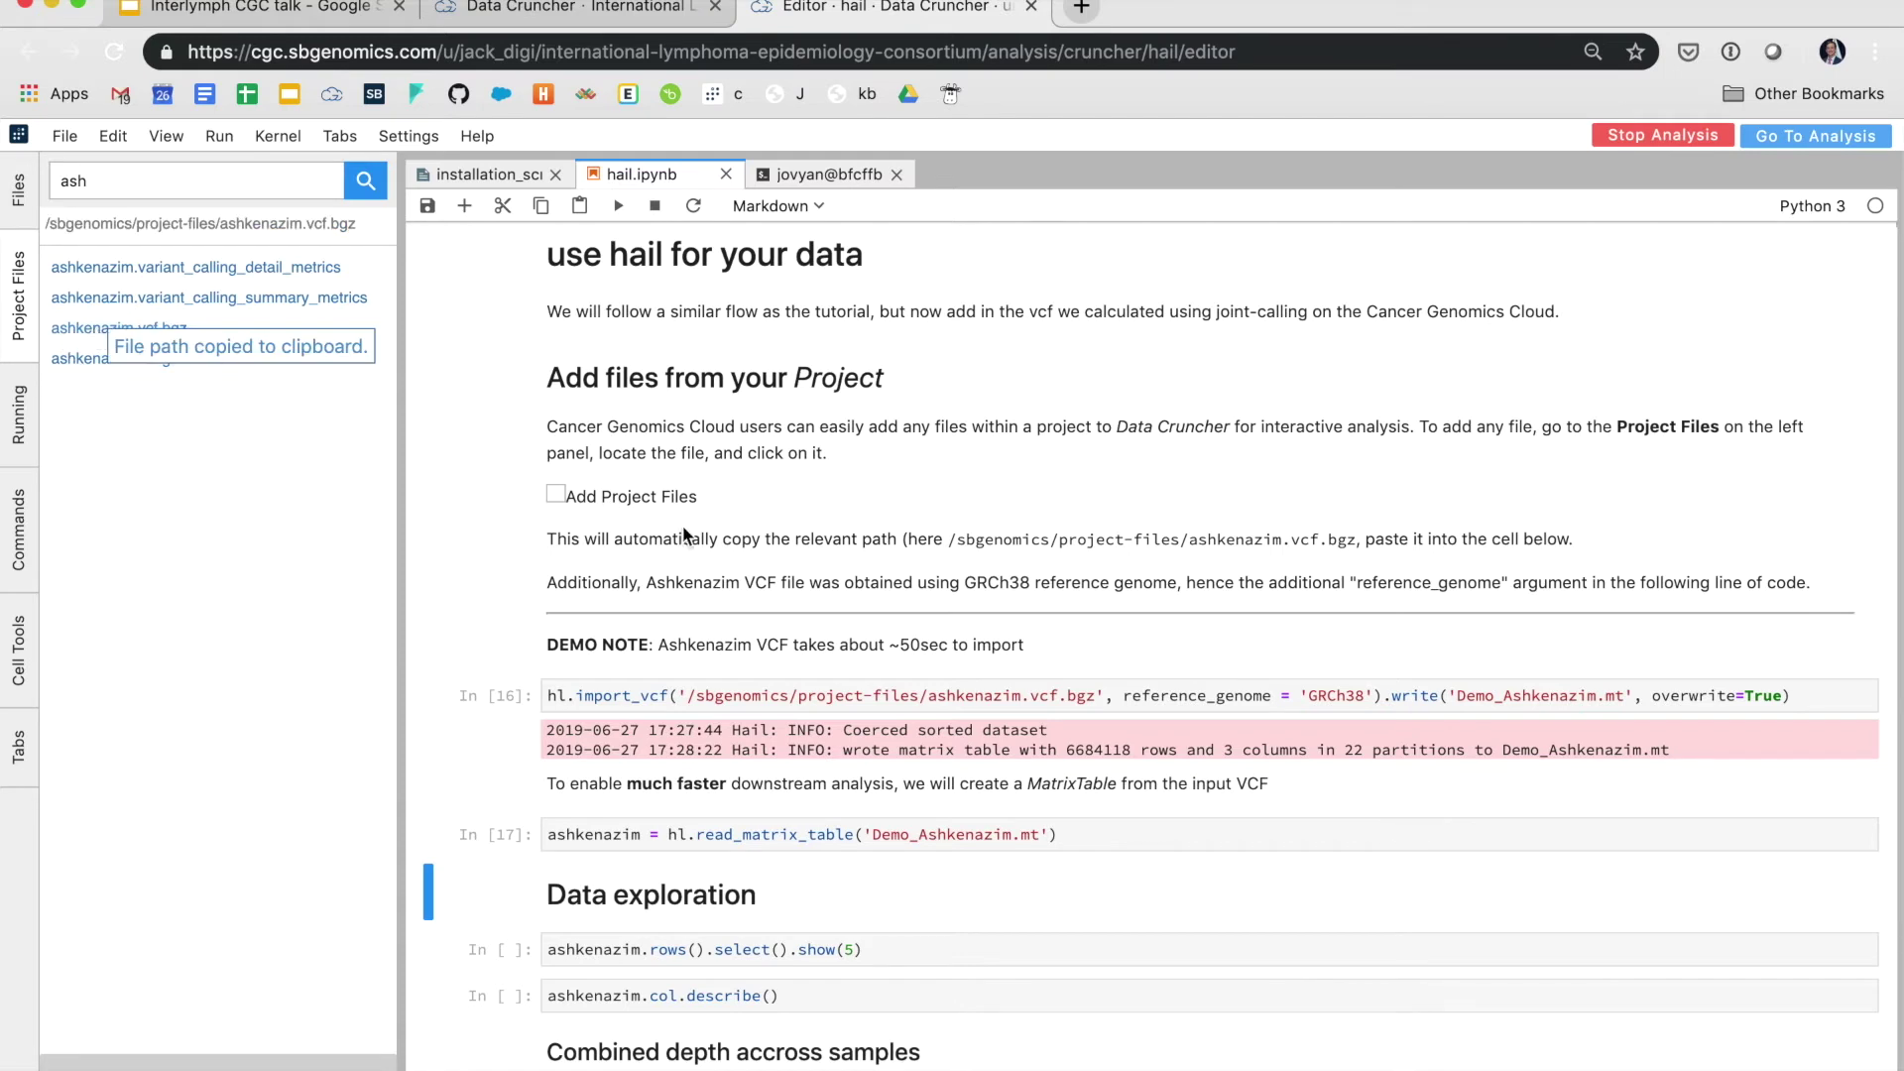
Paste that path into the import_vcf cell, close the quote, and save the notebook
{"action": "left_click_drag", "start_coordinate": [687, 695], "coordinate": [1104, 695]}
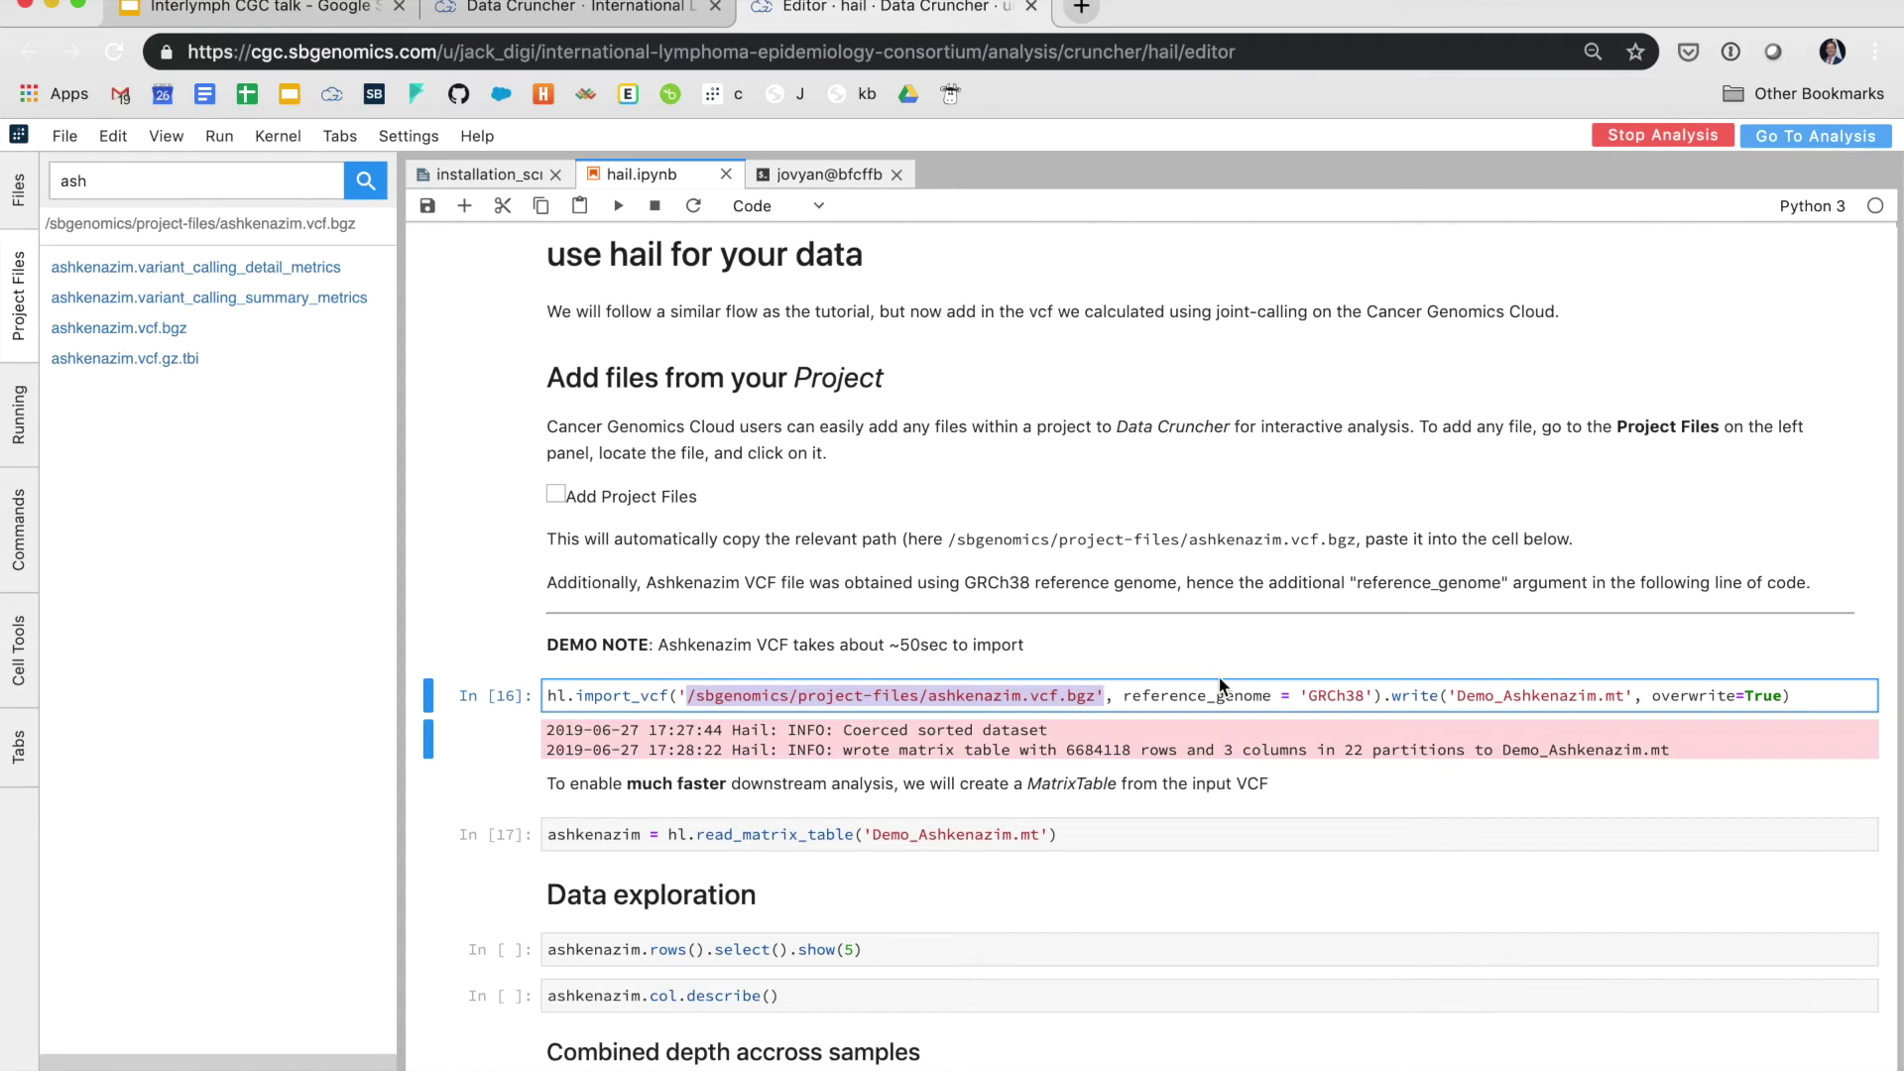
{"action": "key", "text": "super+v"}
{"action": "type", "text": "'"}
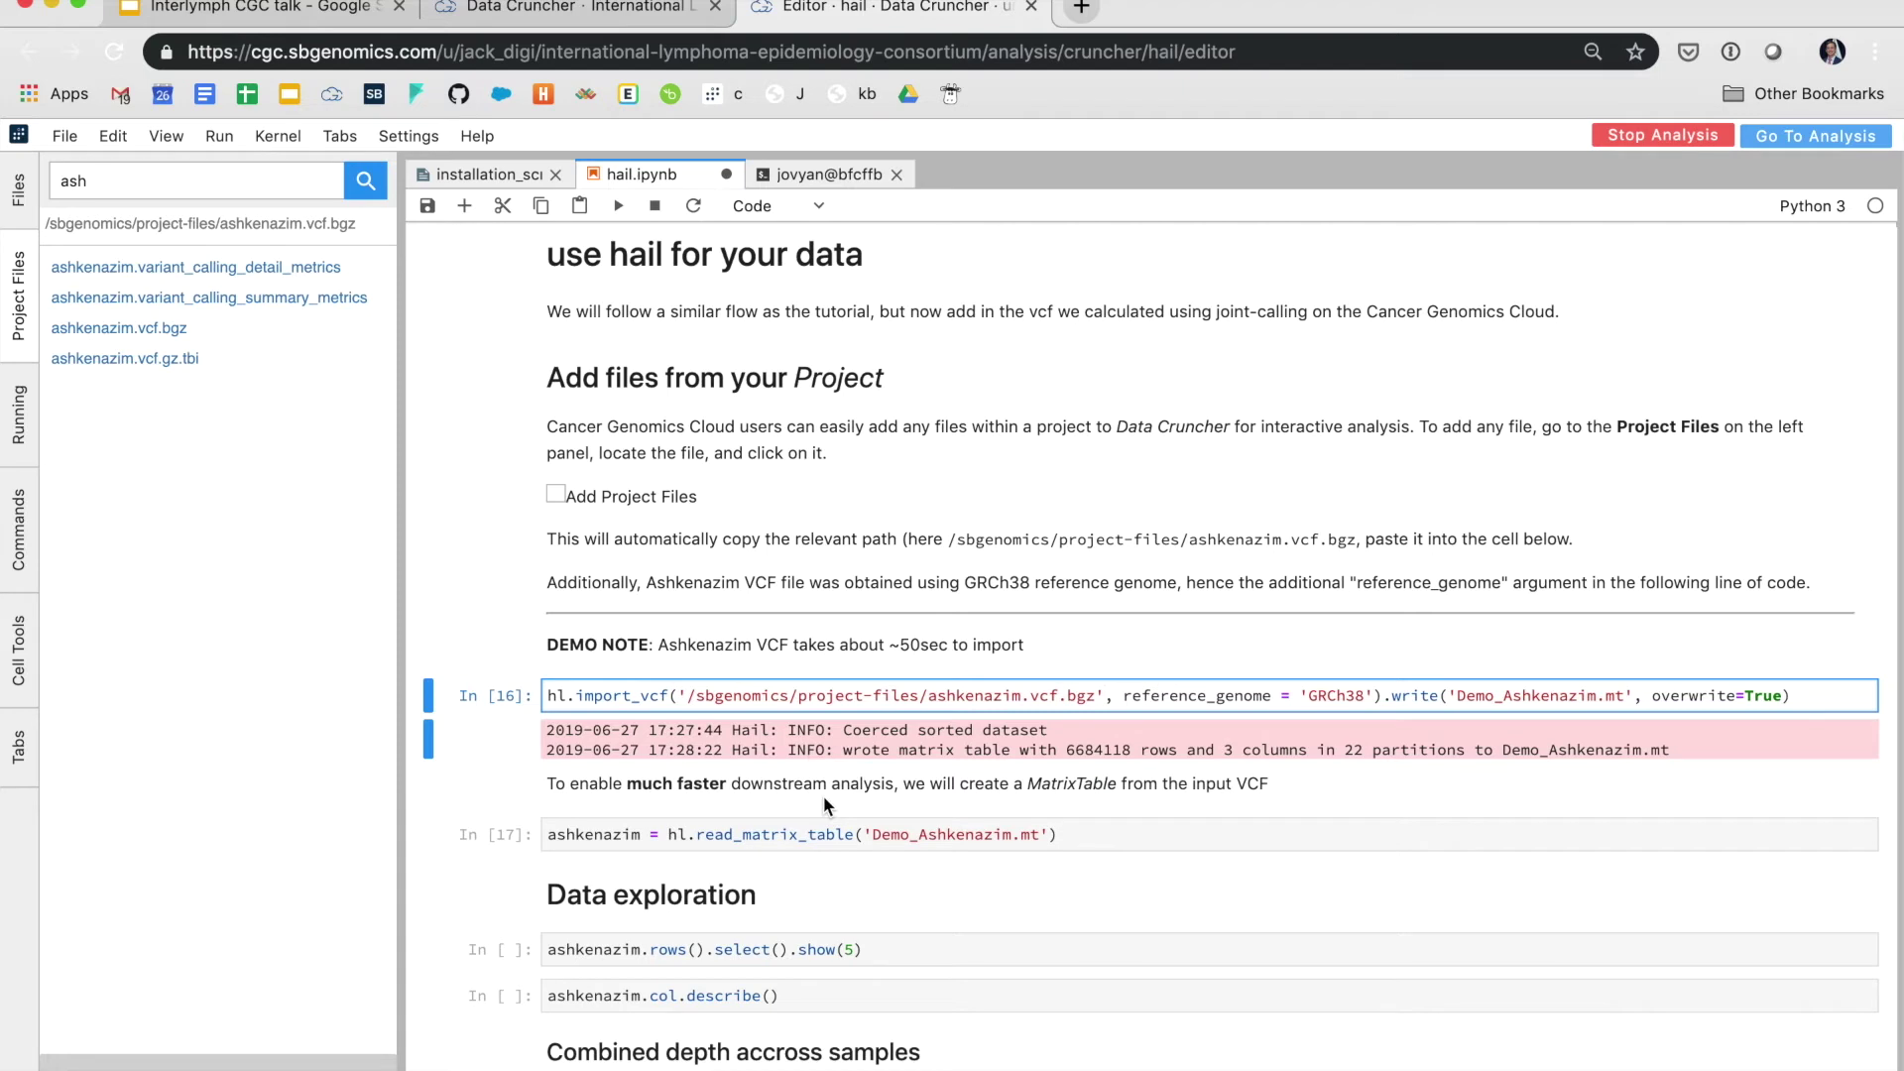
{"action": "key", "text": "super+s"}
{"action": "scroll", "coordinate": [782, 873], "scroll_direction": "down", "scroll_amount": 2}
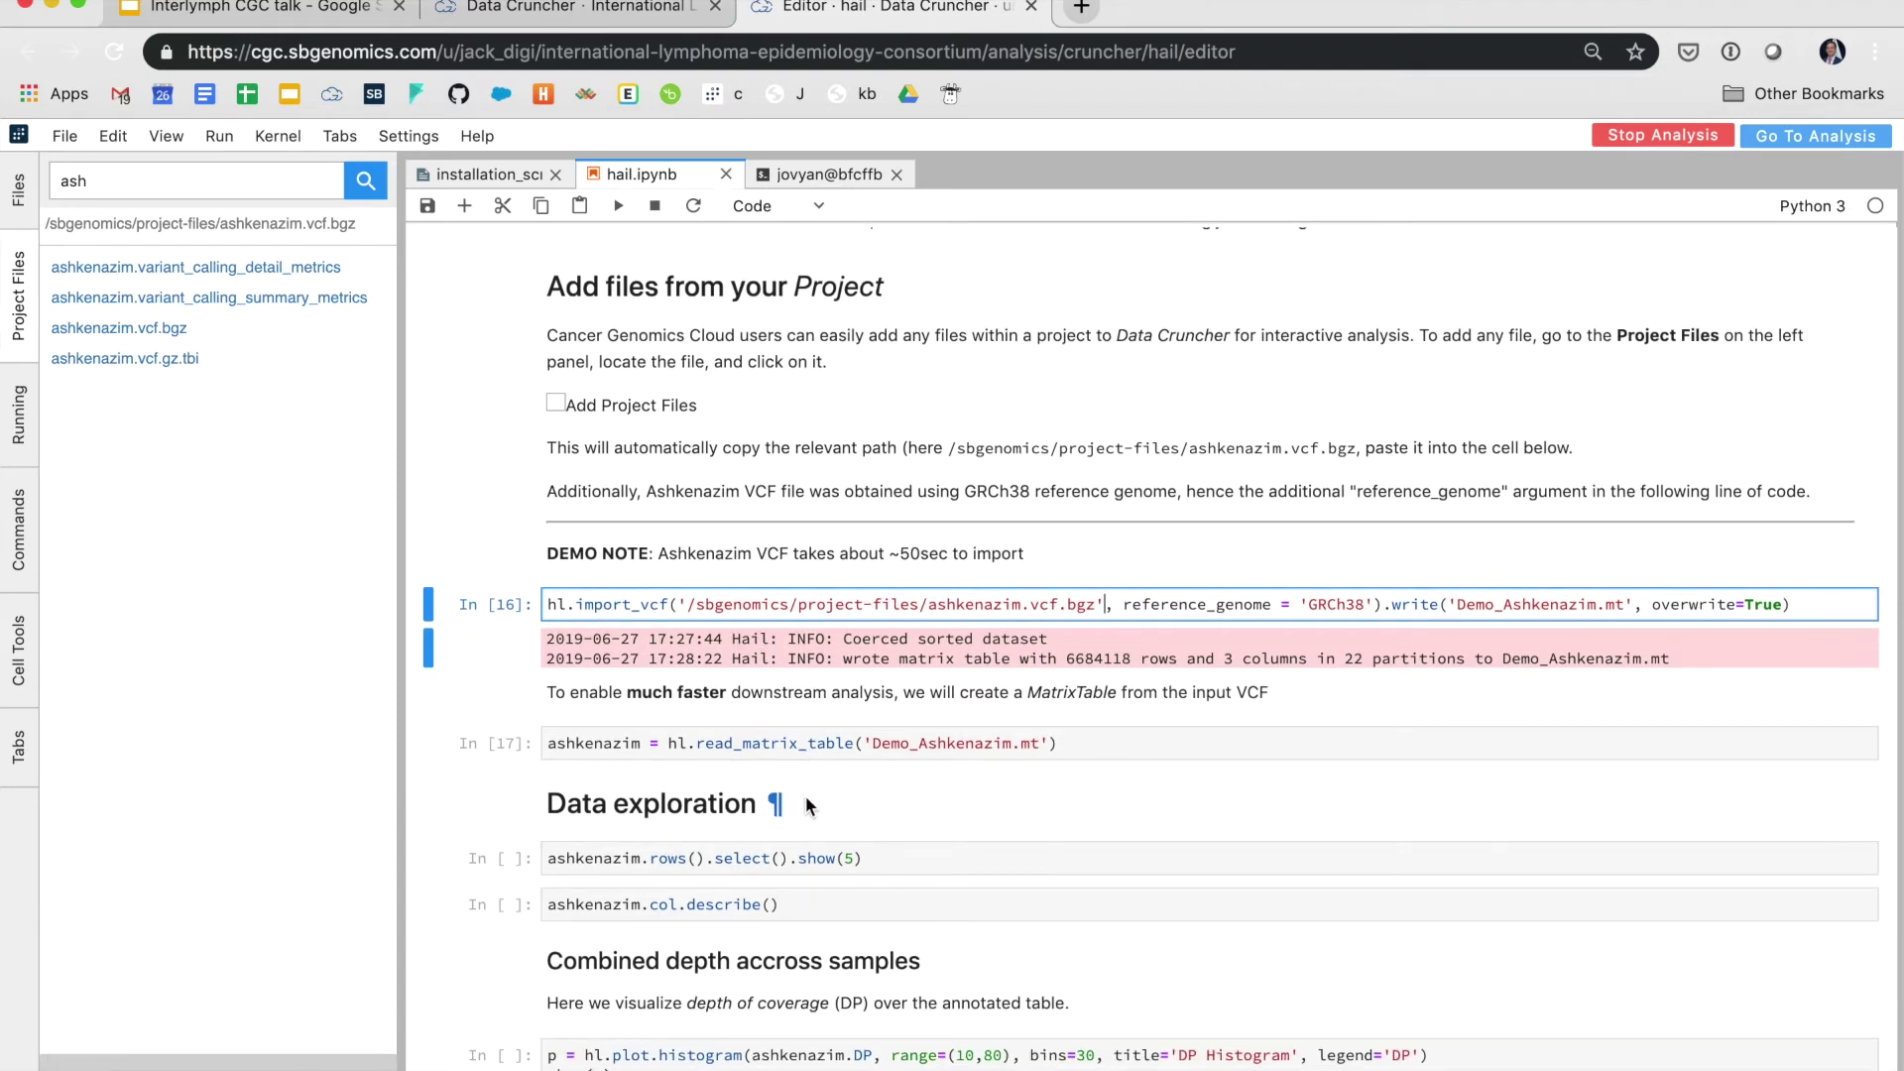
{"action": "scroll", "coordinate": [794, 794], "scroll_direction": "down", "scroll_amount": 5}
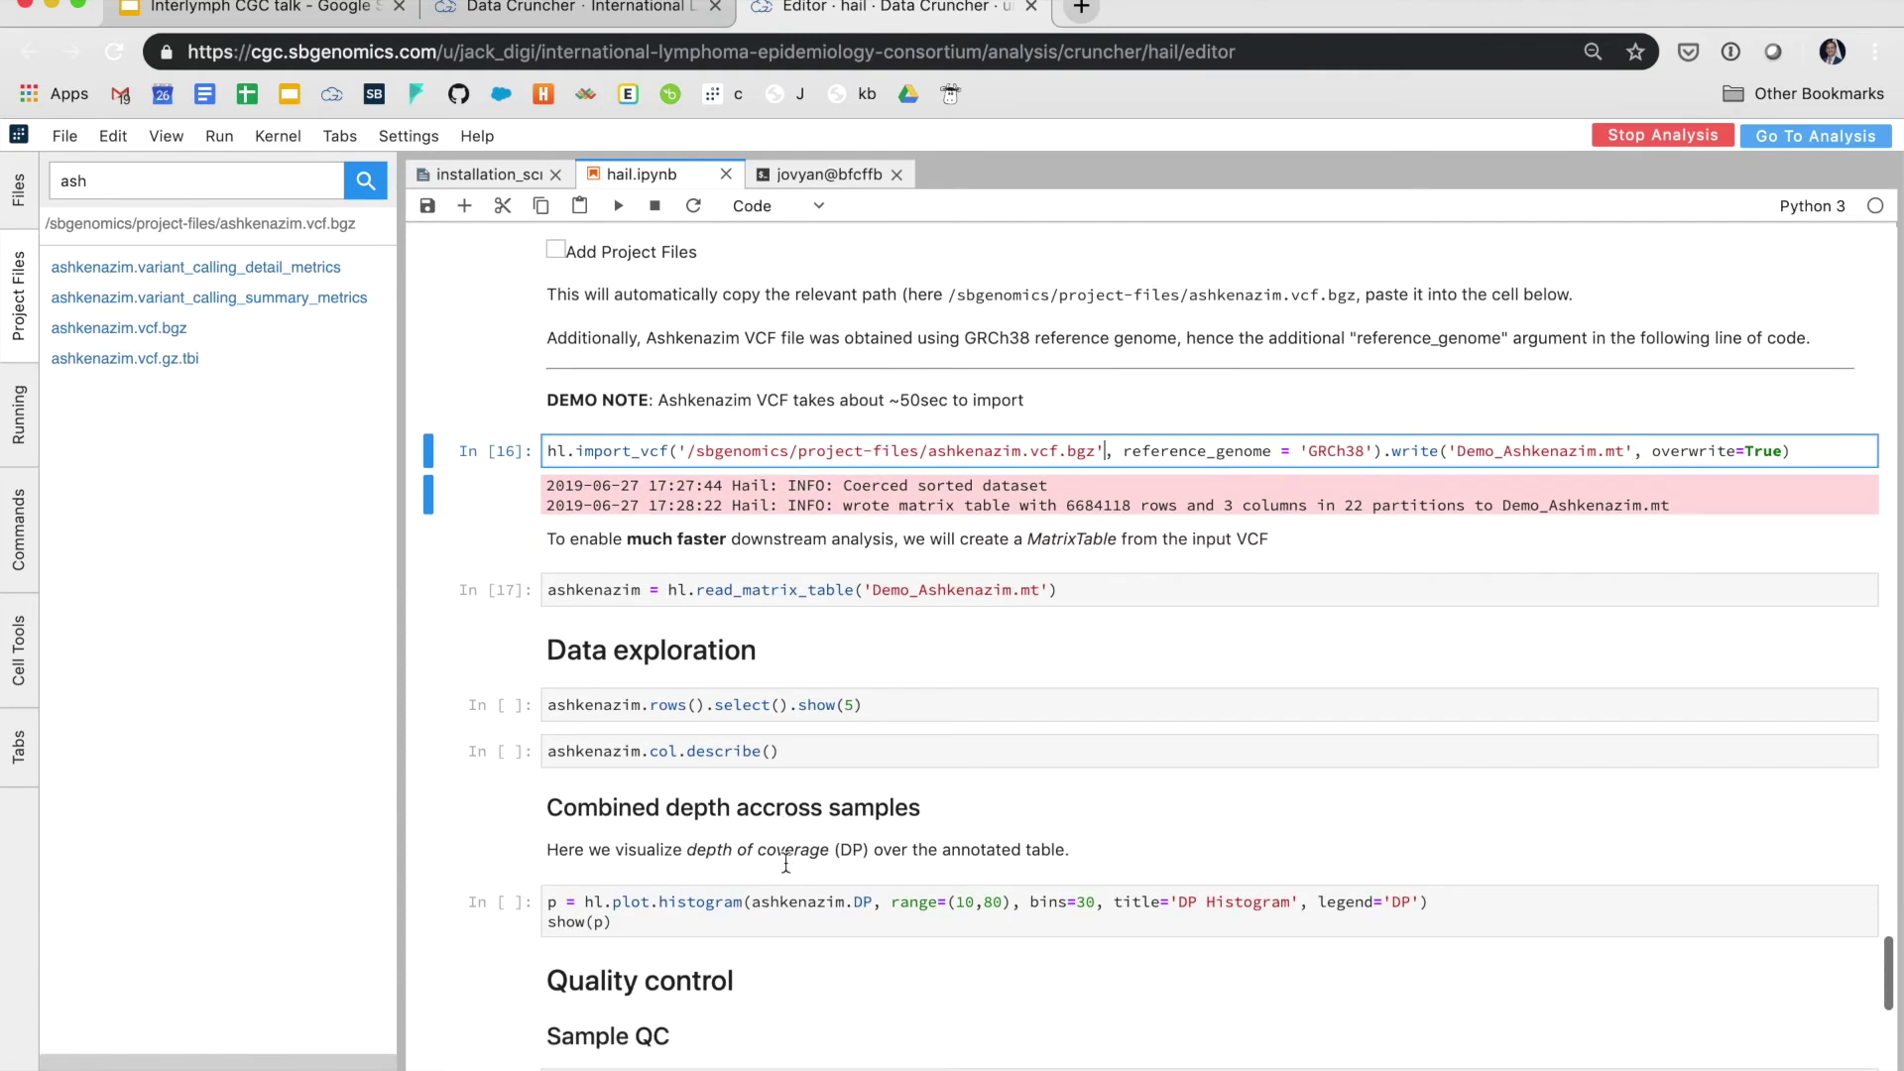
{"action": "scroll", "coordinate": [774, 476], "scroll_direction": "down", "scroll_amount": 1}
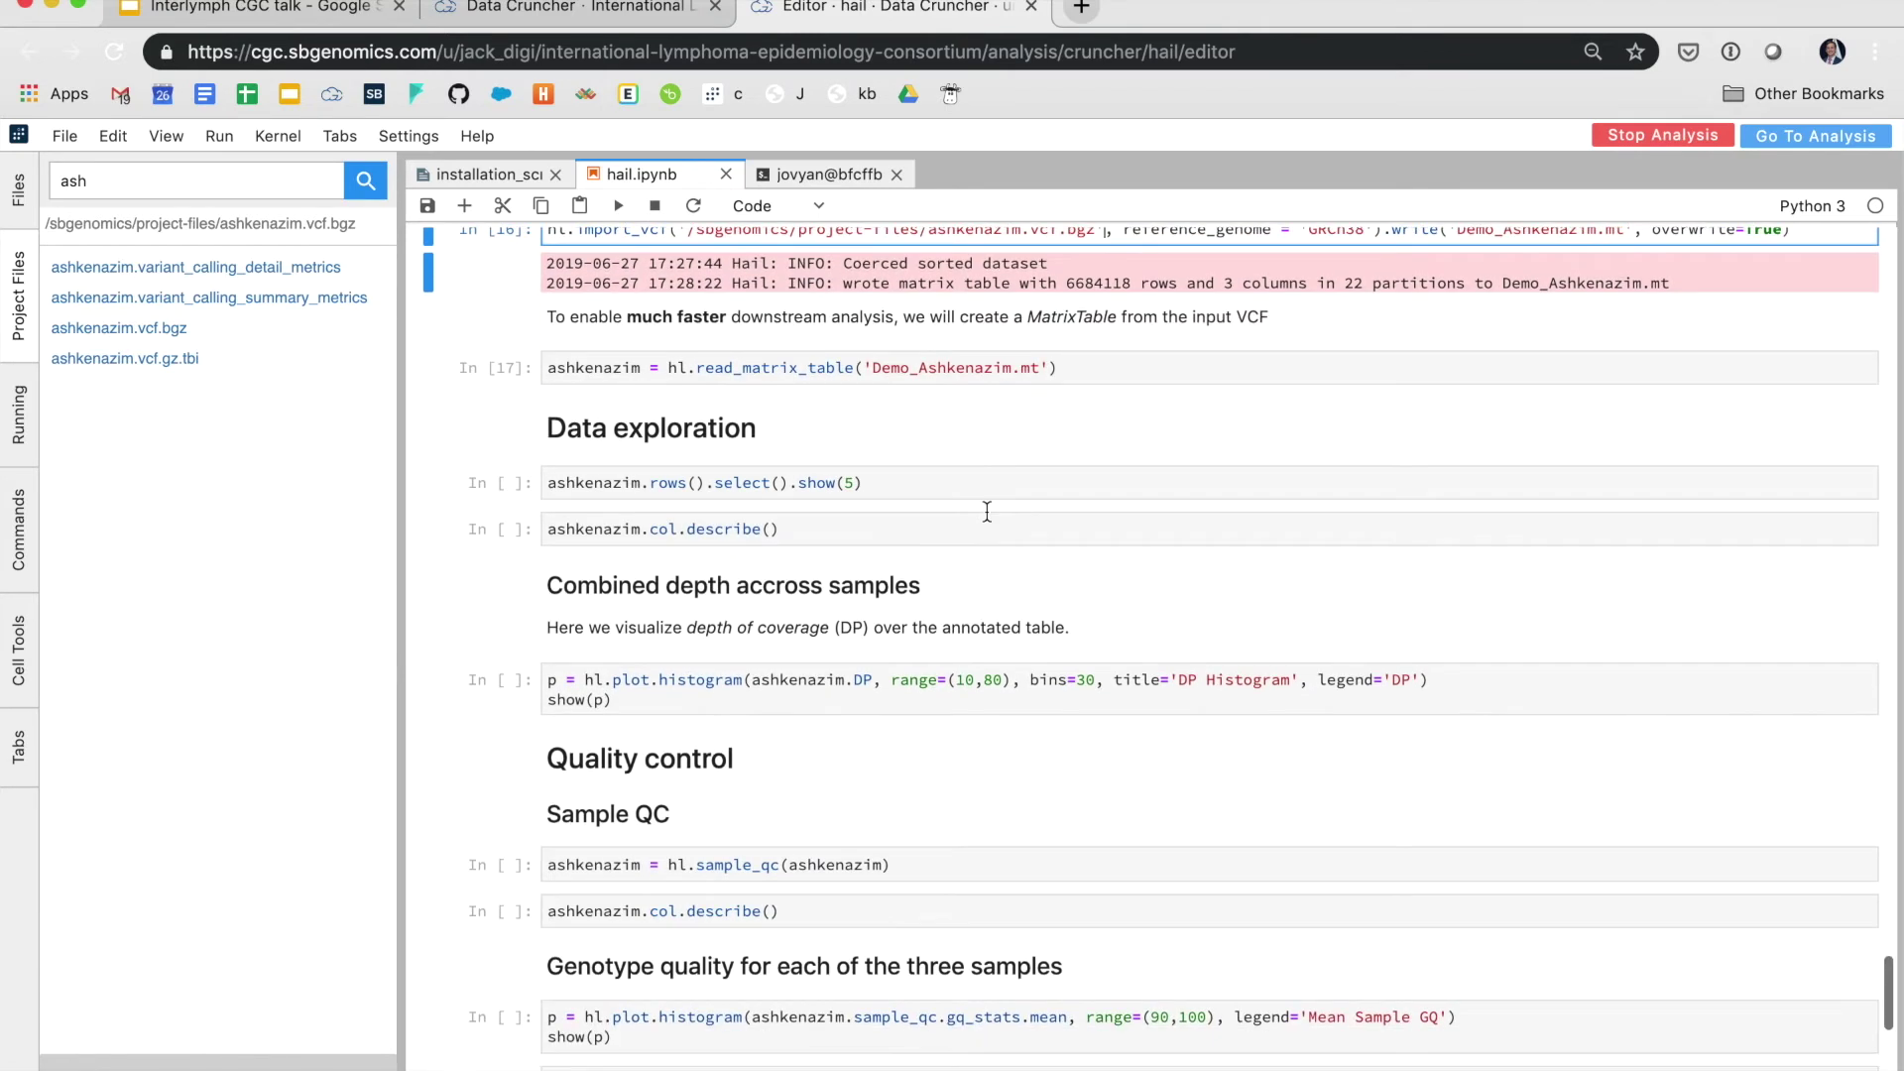
Run the ashkenazim rows preview, column describe and DP histogram cells
{"action": "left_click", "coordinate": [874, 481]}
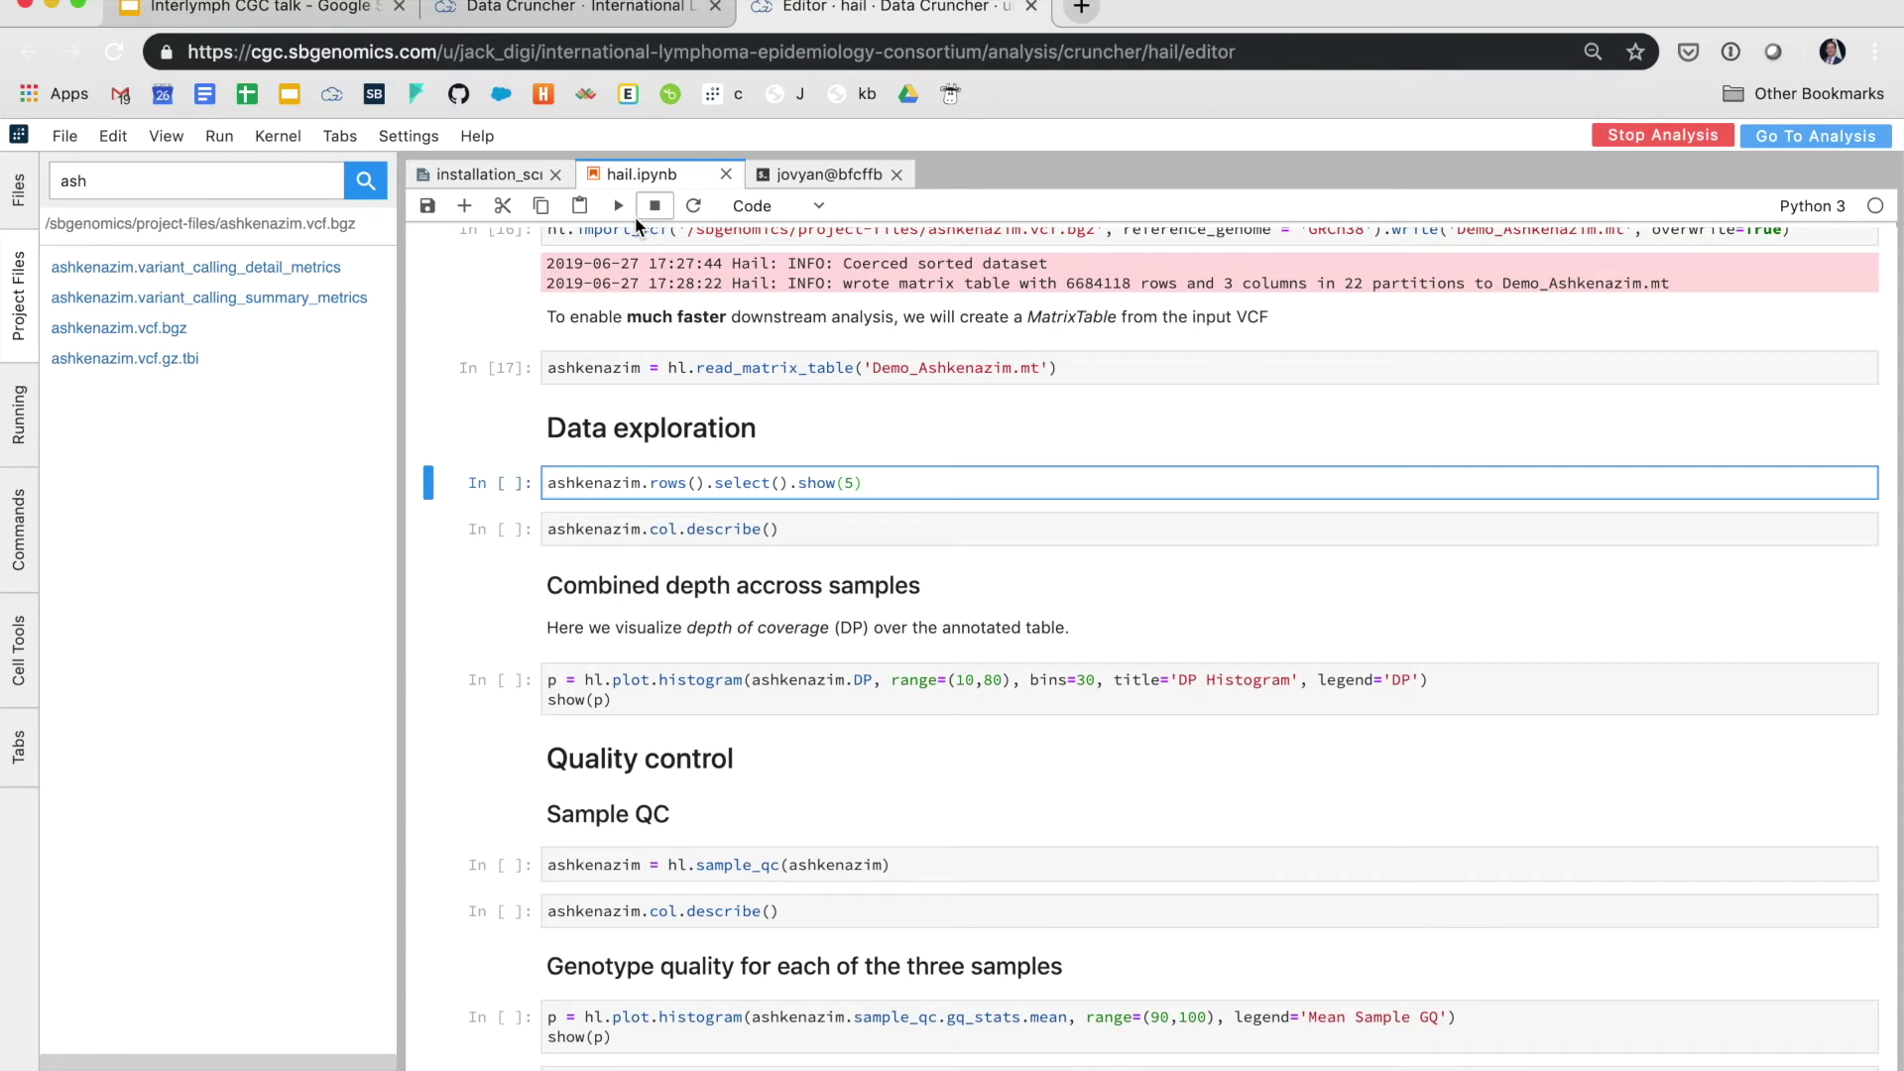
{"action": "left_click", "coordinate": [618, 207]}
{"action": "left_click", "coordinate": [618, 206]}
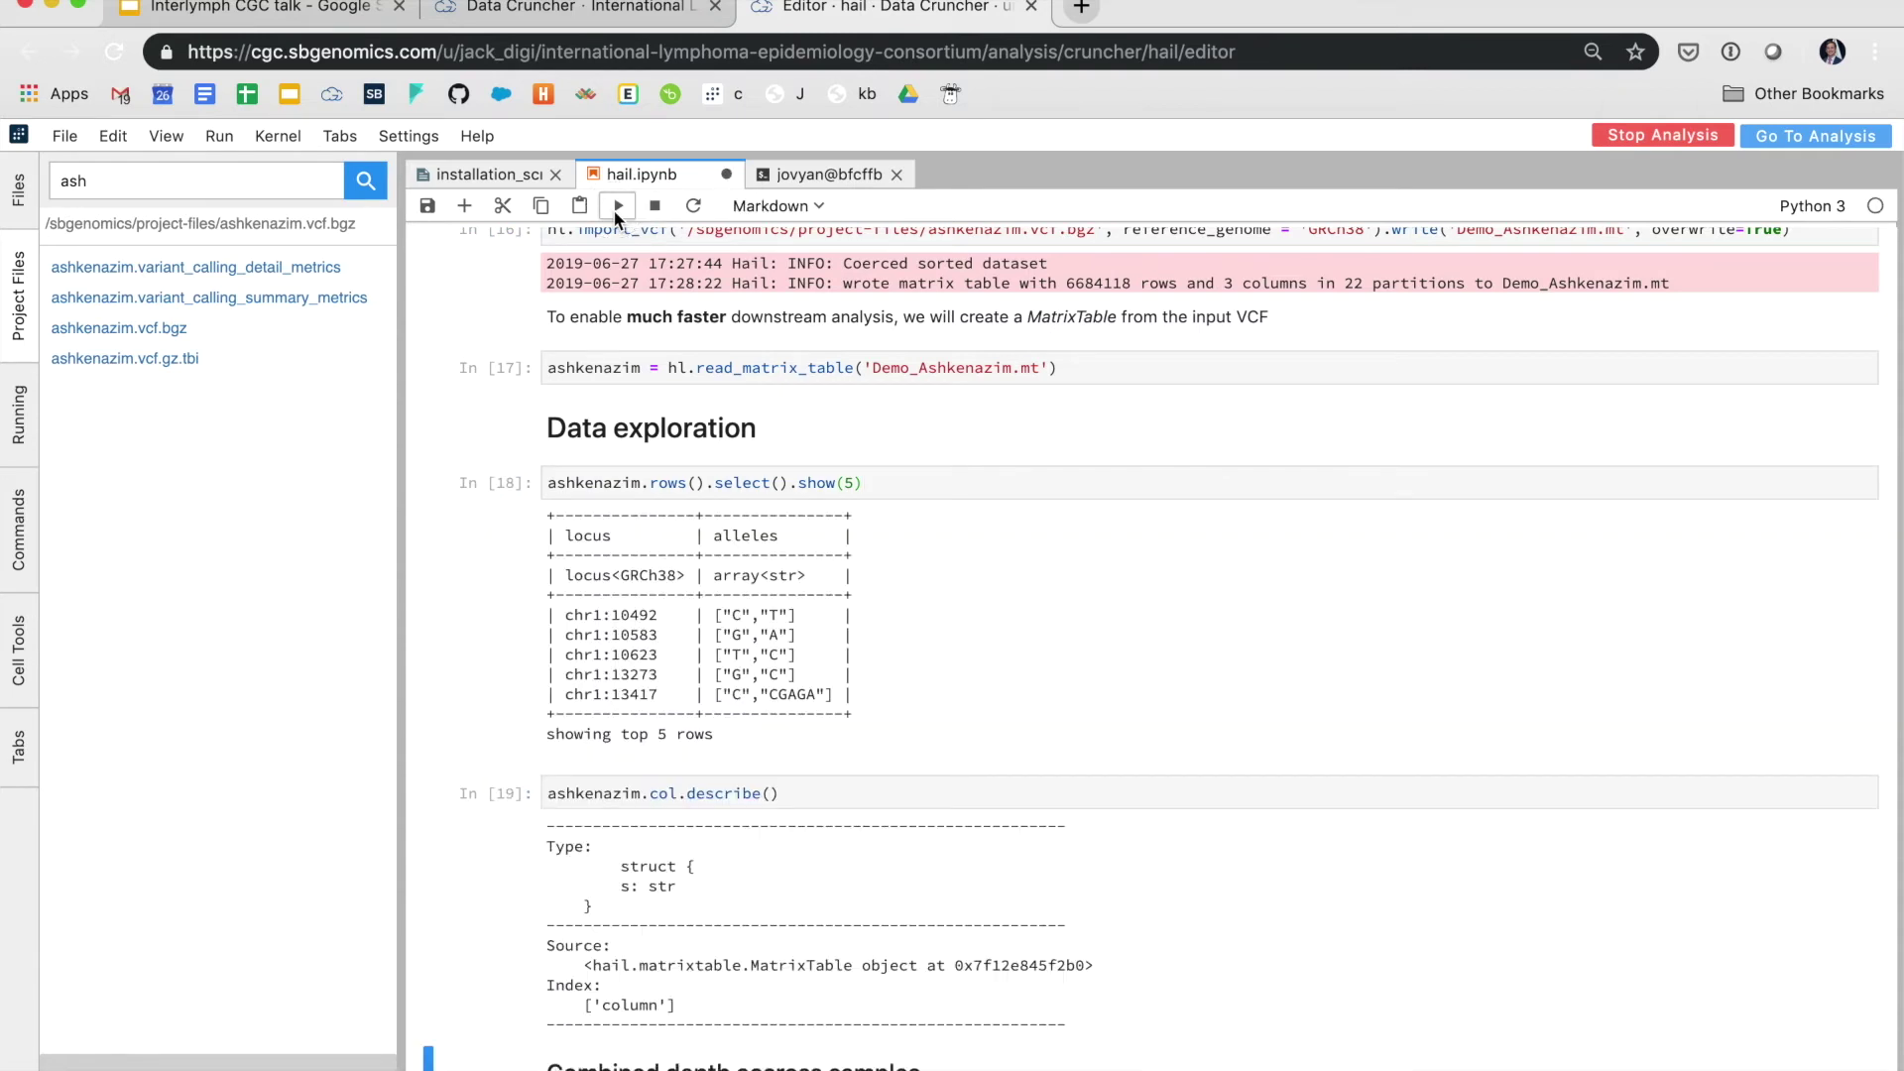
{"action": "scroll", "coordinate": [659, 396], "scroll_direction": "down", "scroll_amount": 5}
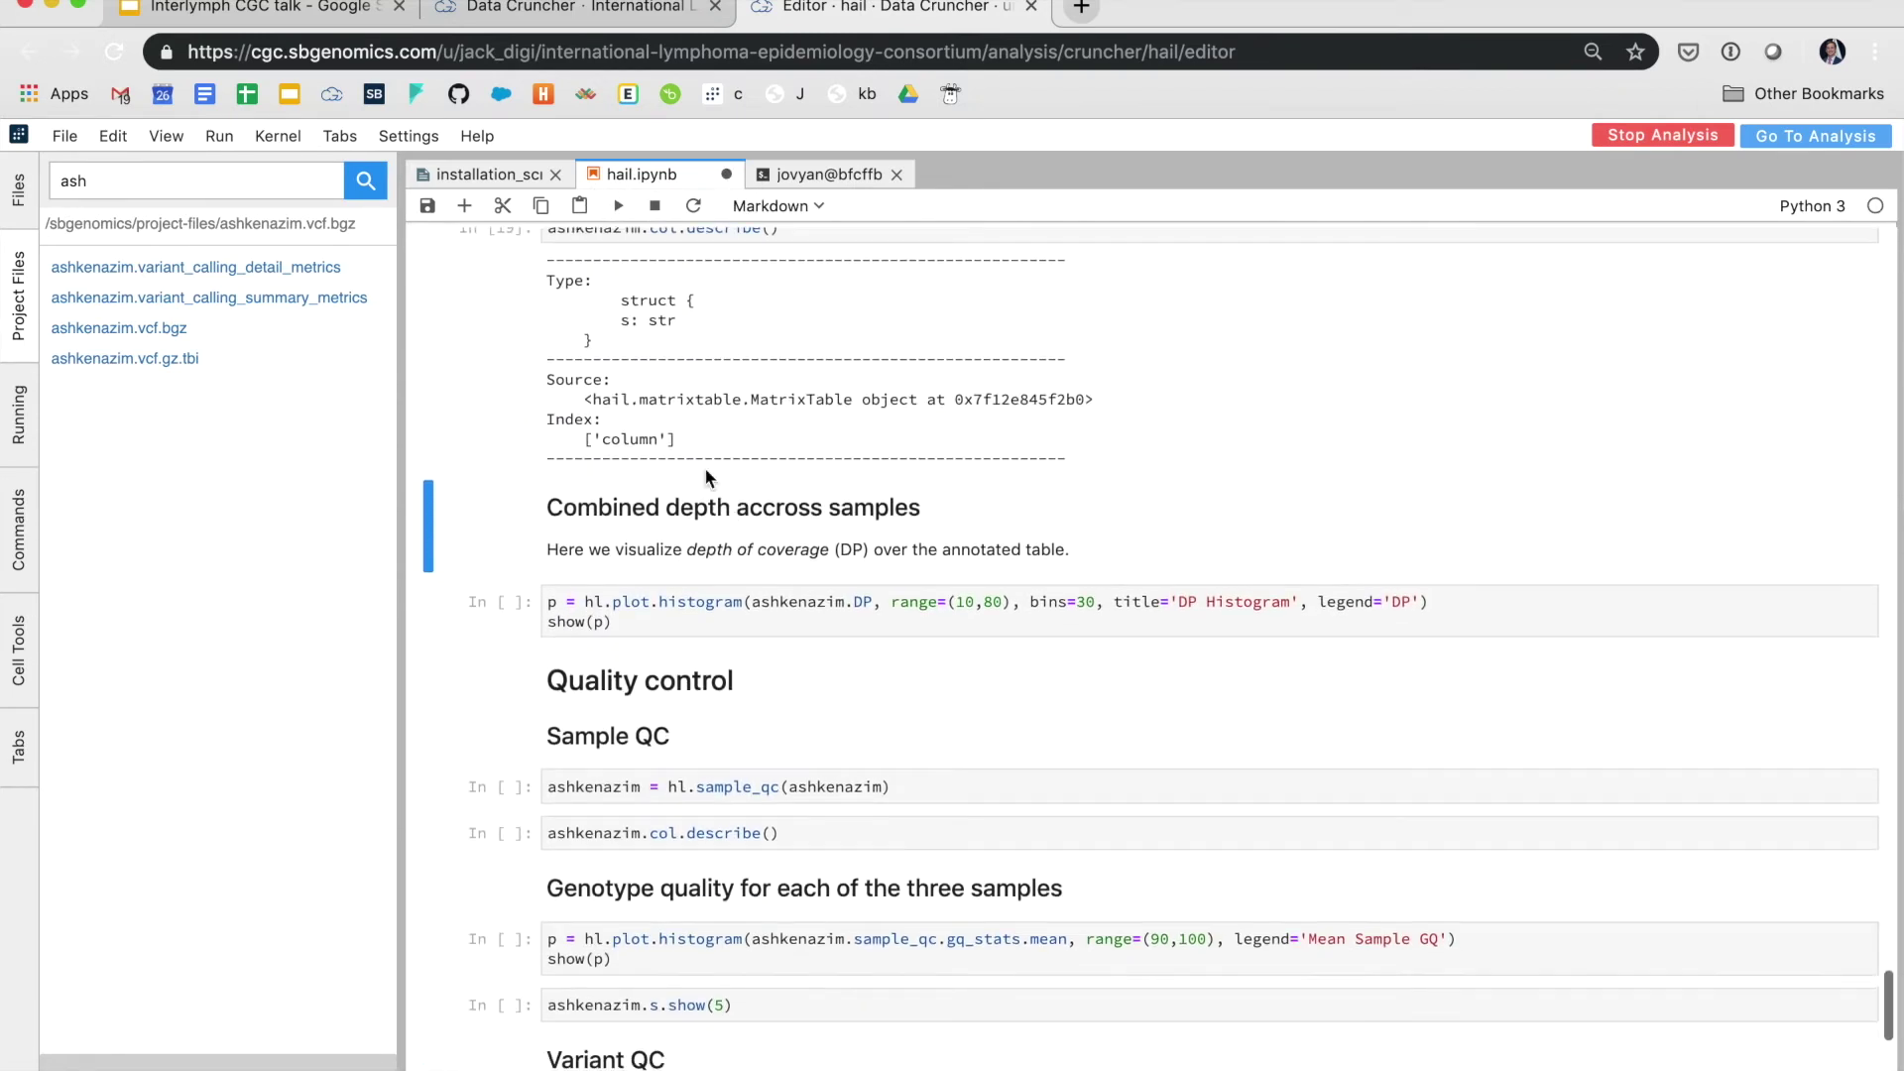
{"action": "left_click", "coordinate": [605, 217]}
{"action": "left_click", "coordinate": [604, 216]}
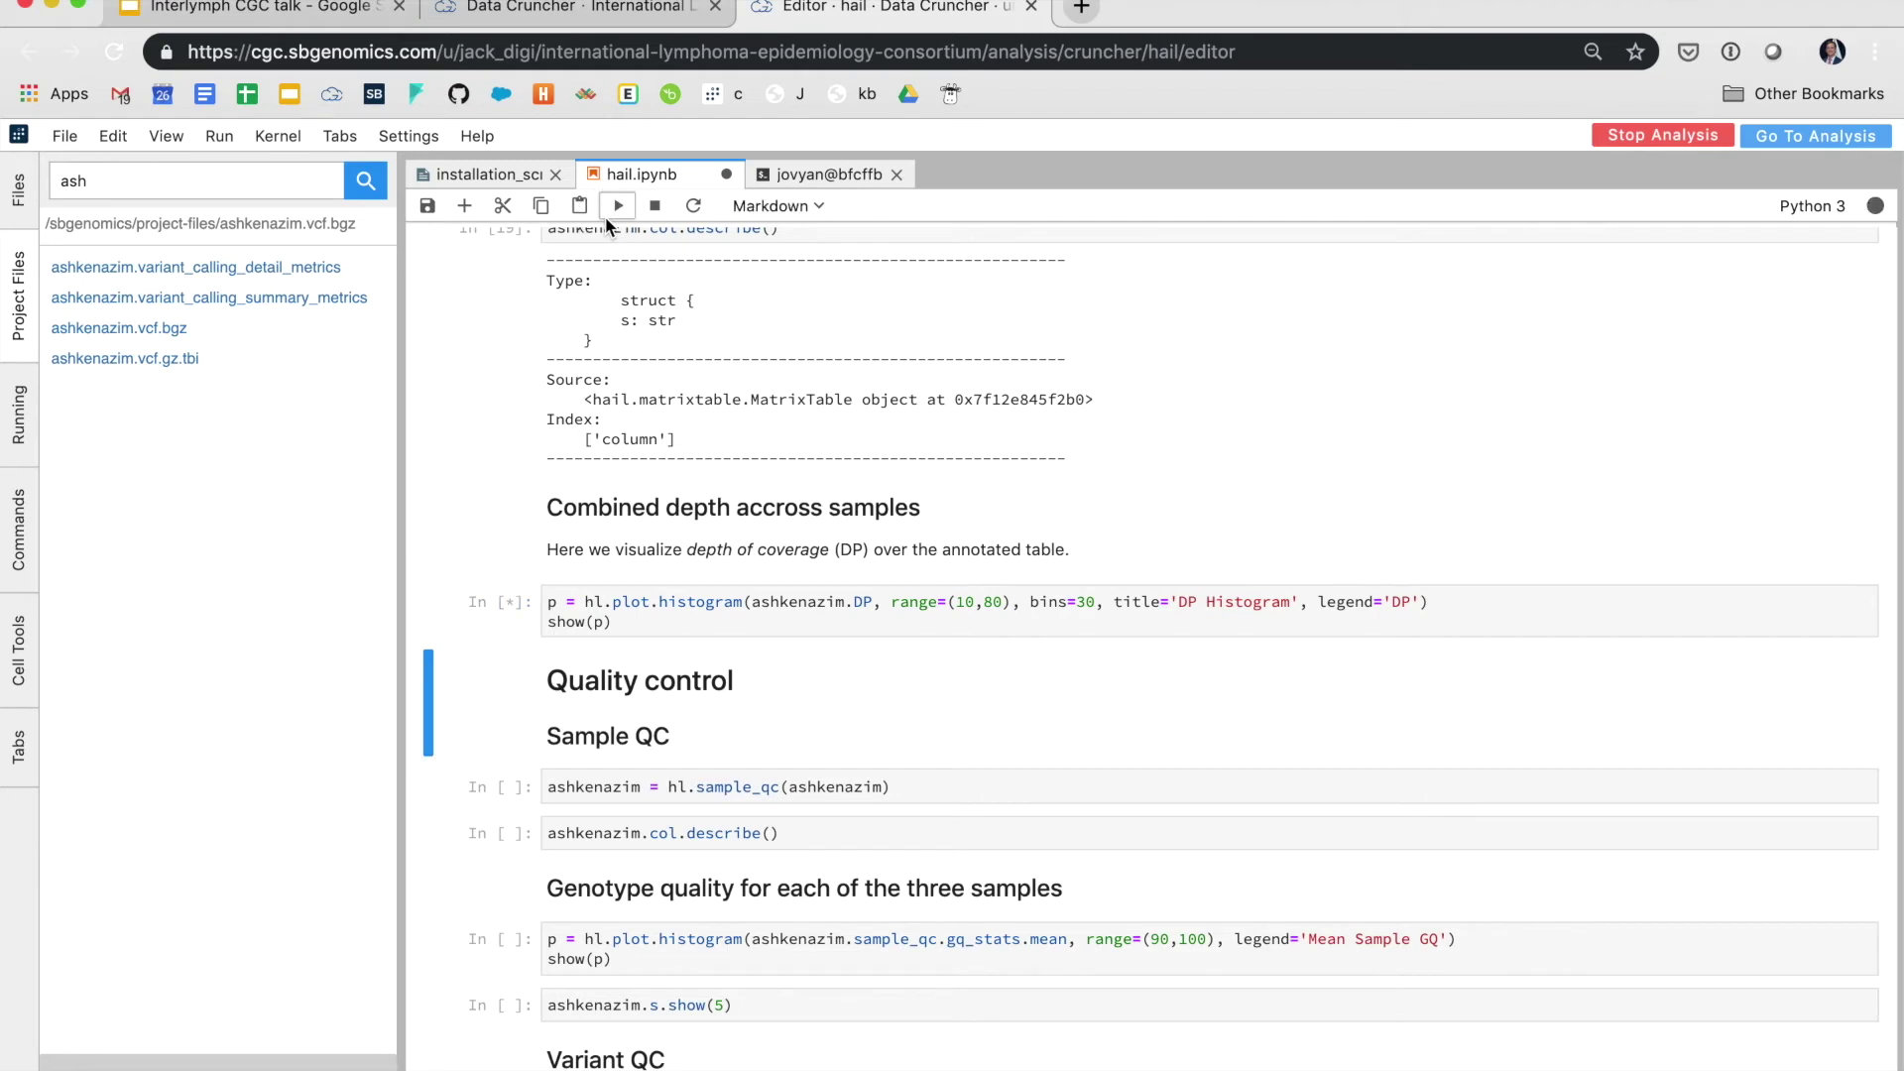
{"action": "scroll", "coordinate": [661, 551], "scroll_direction": "down", "scroll_amount": 4}
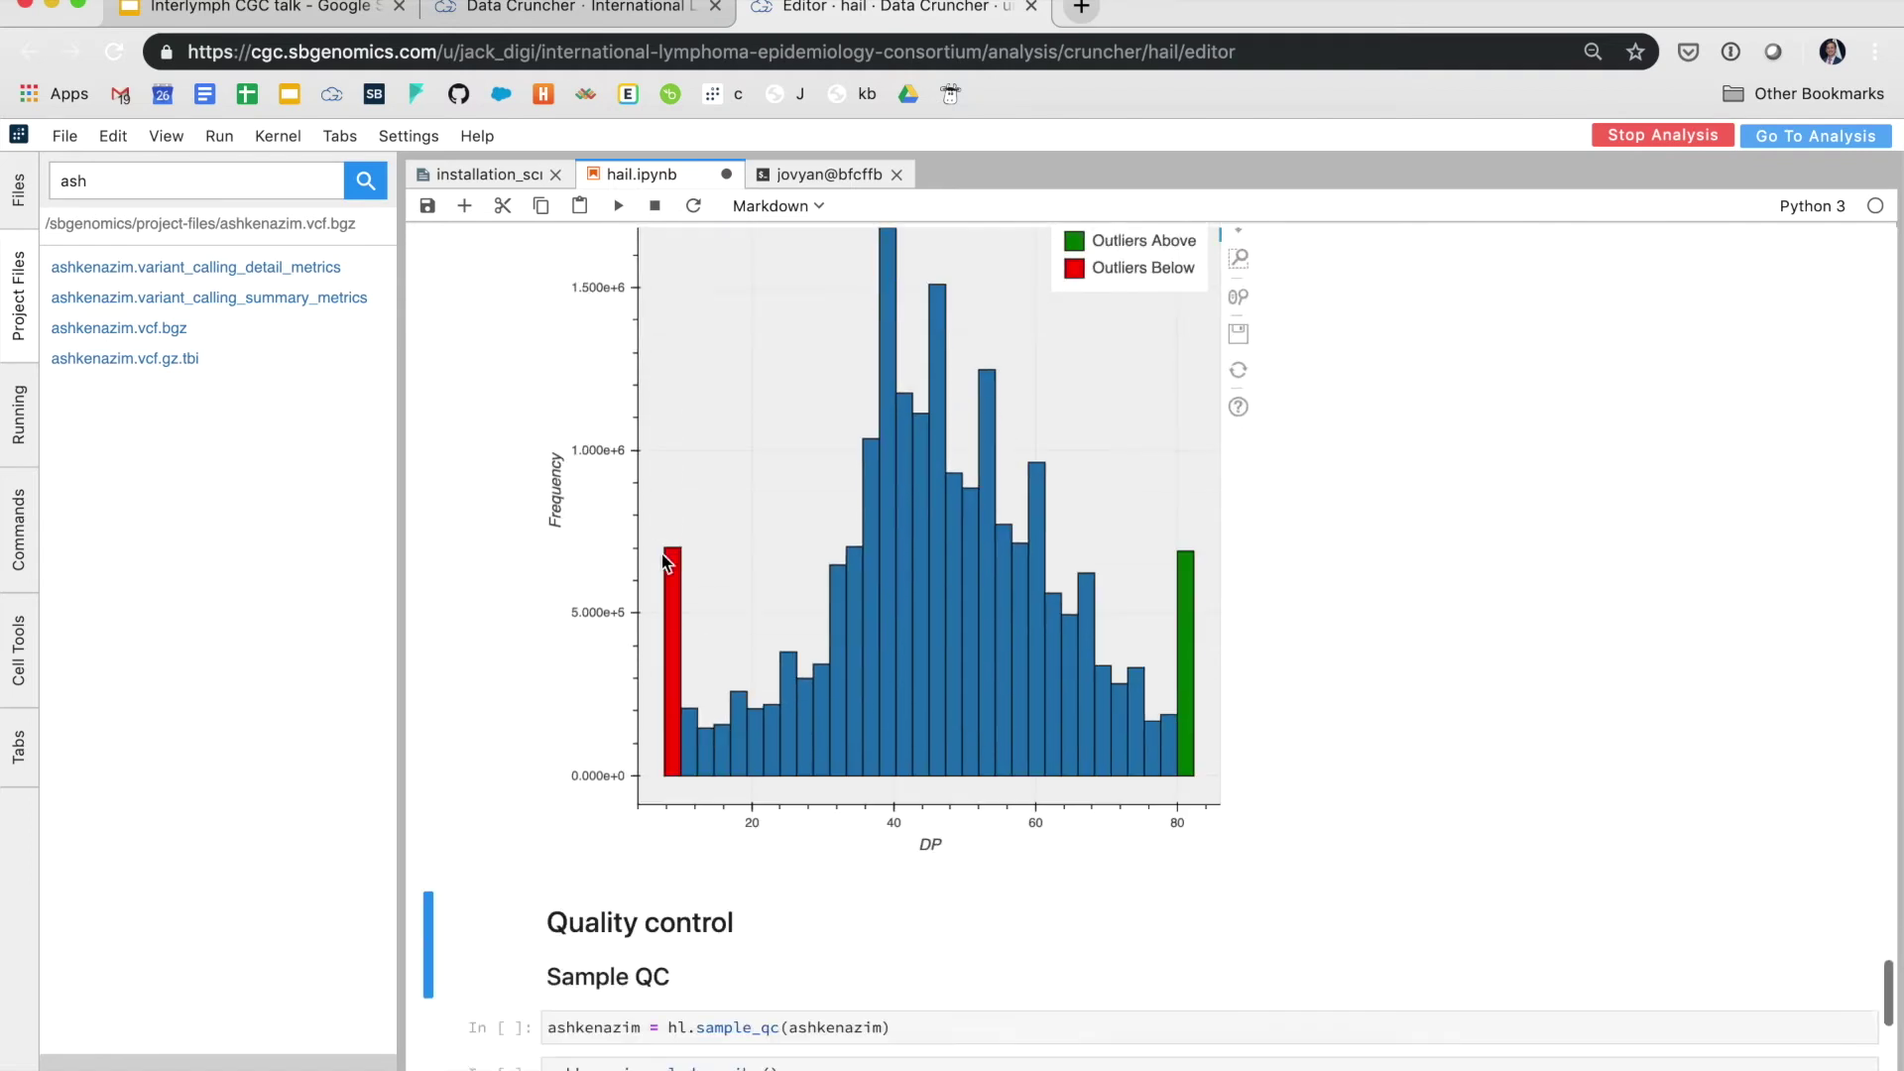
{"action": "scroll", "coordinate": [662, 562], "scroll_direction": "up", "scroll_amount": 1}
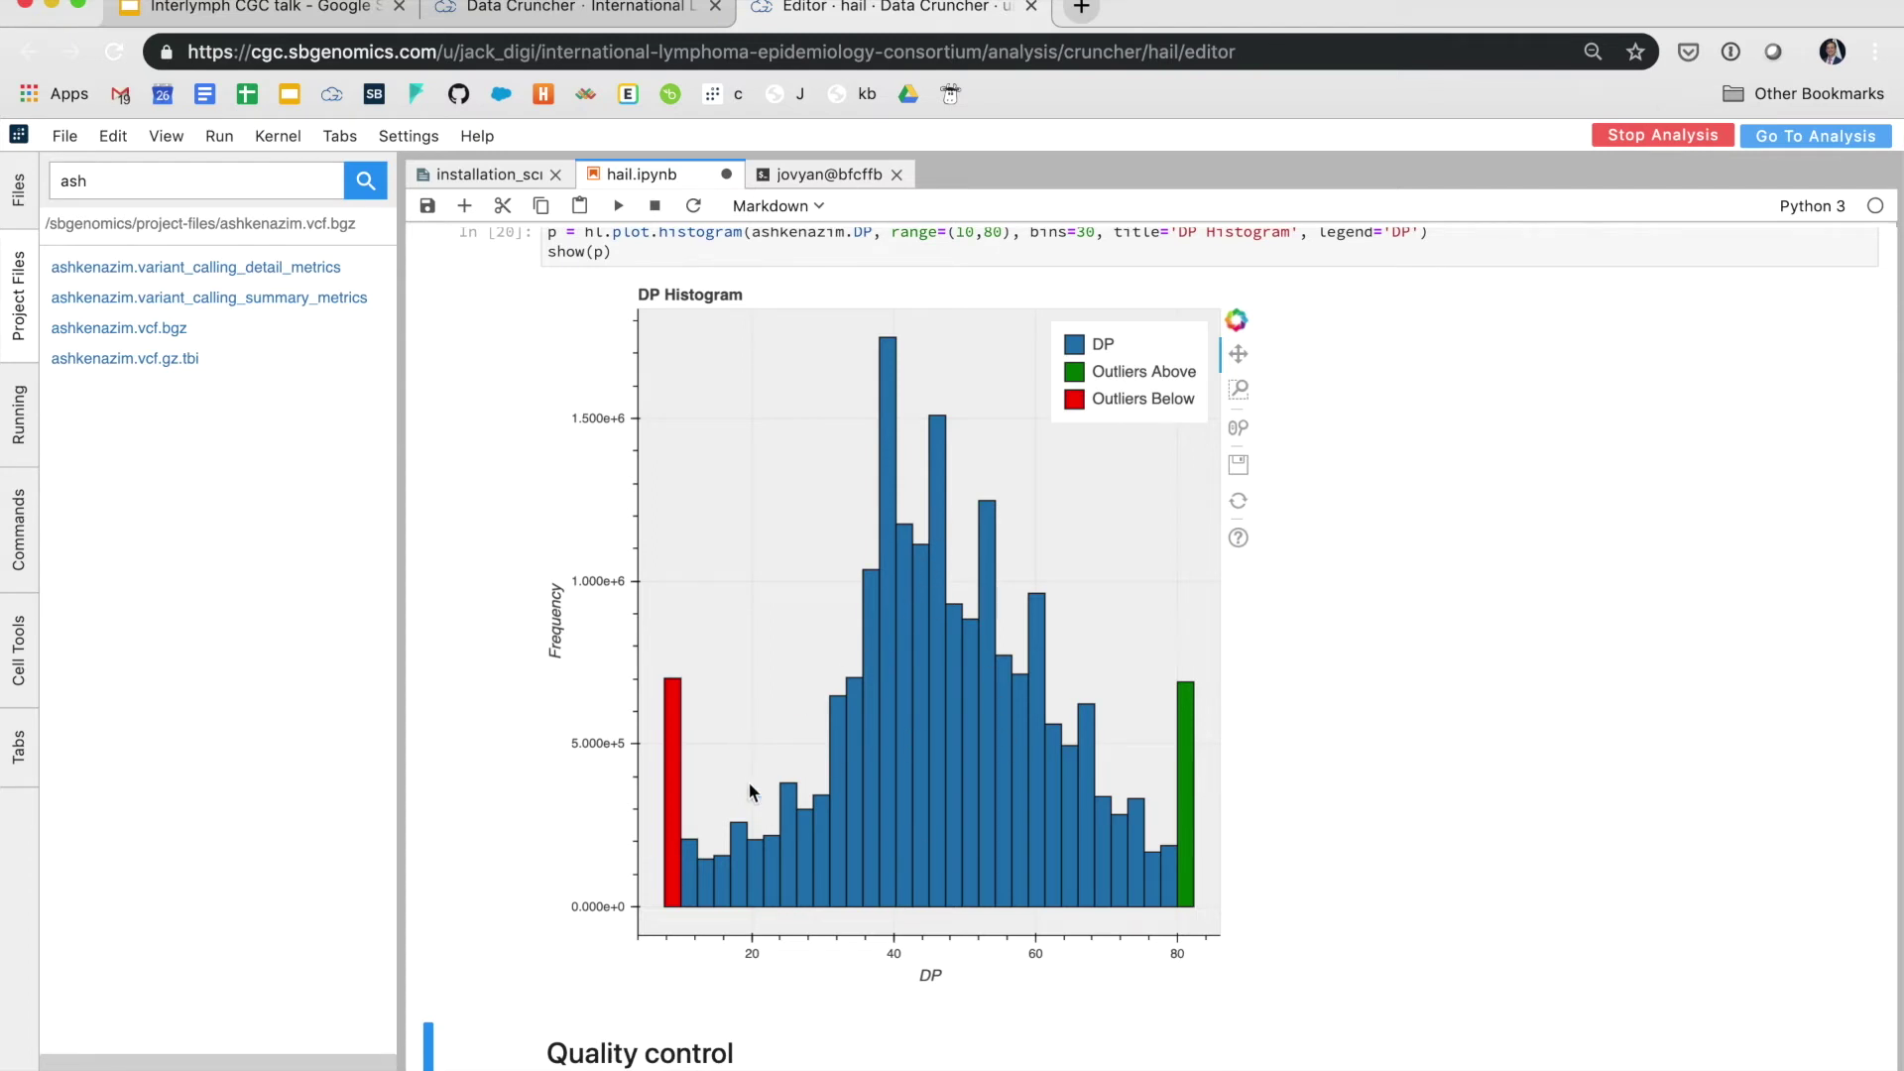
{"action": "scroll", "coordinate": [1140, 974], "scroll_direction": "down", "scroll_amount": 4}
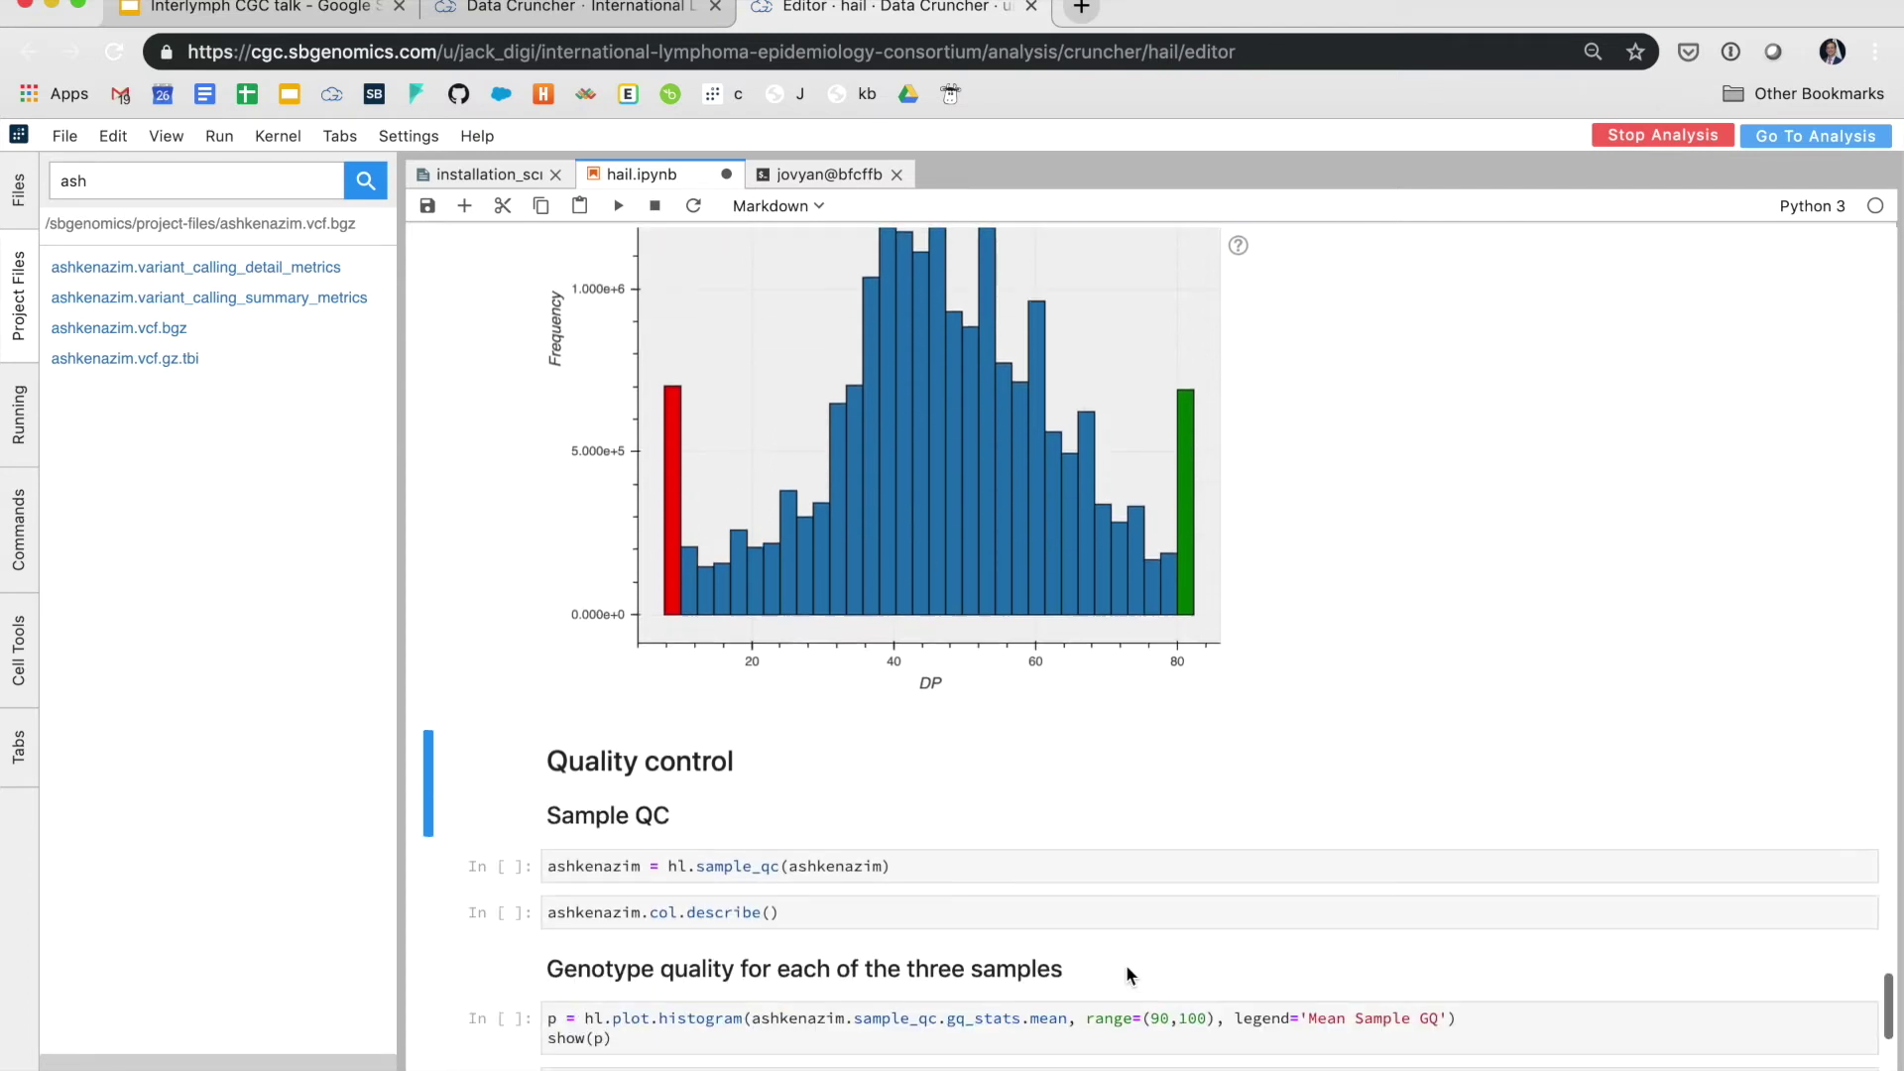
Run the Quality control cells computing sample_qc and describing the column fields
{"action": "left_click", "coordinate": [620, 205]}
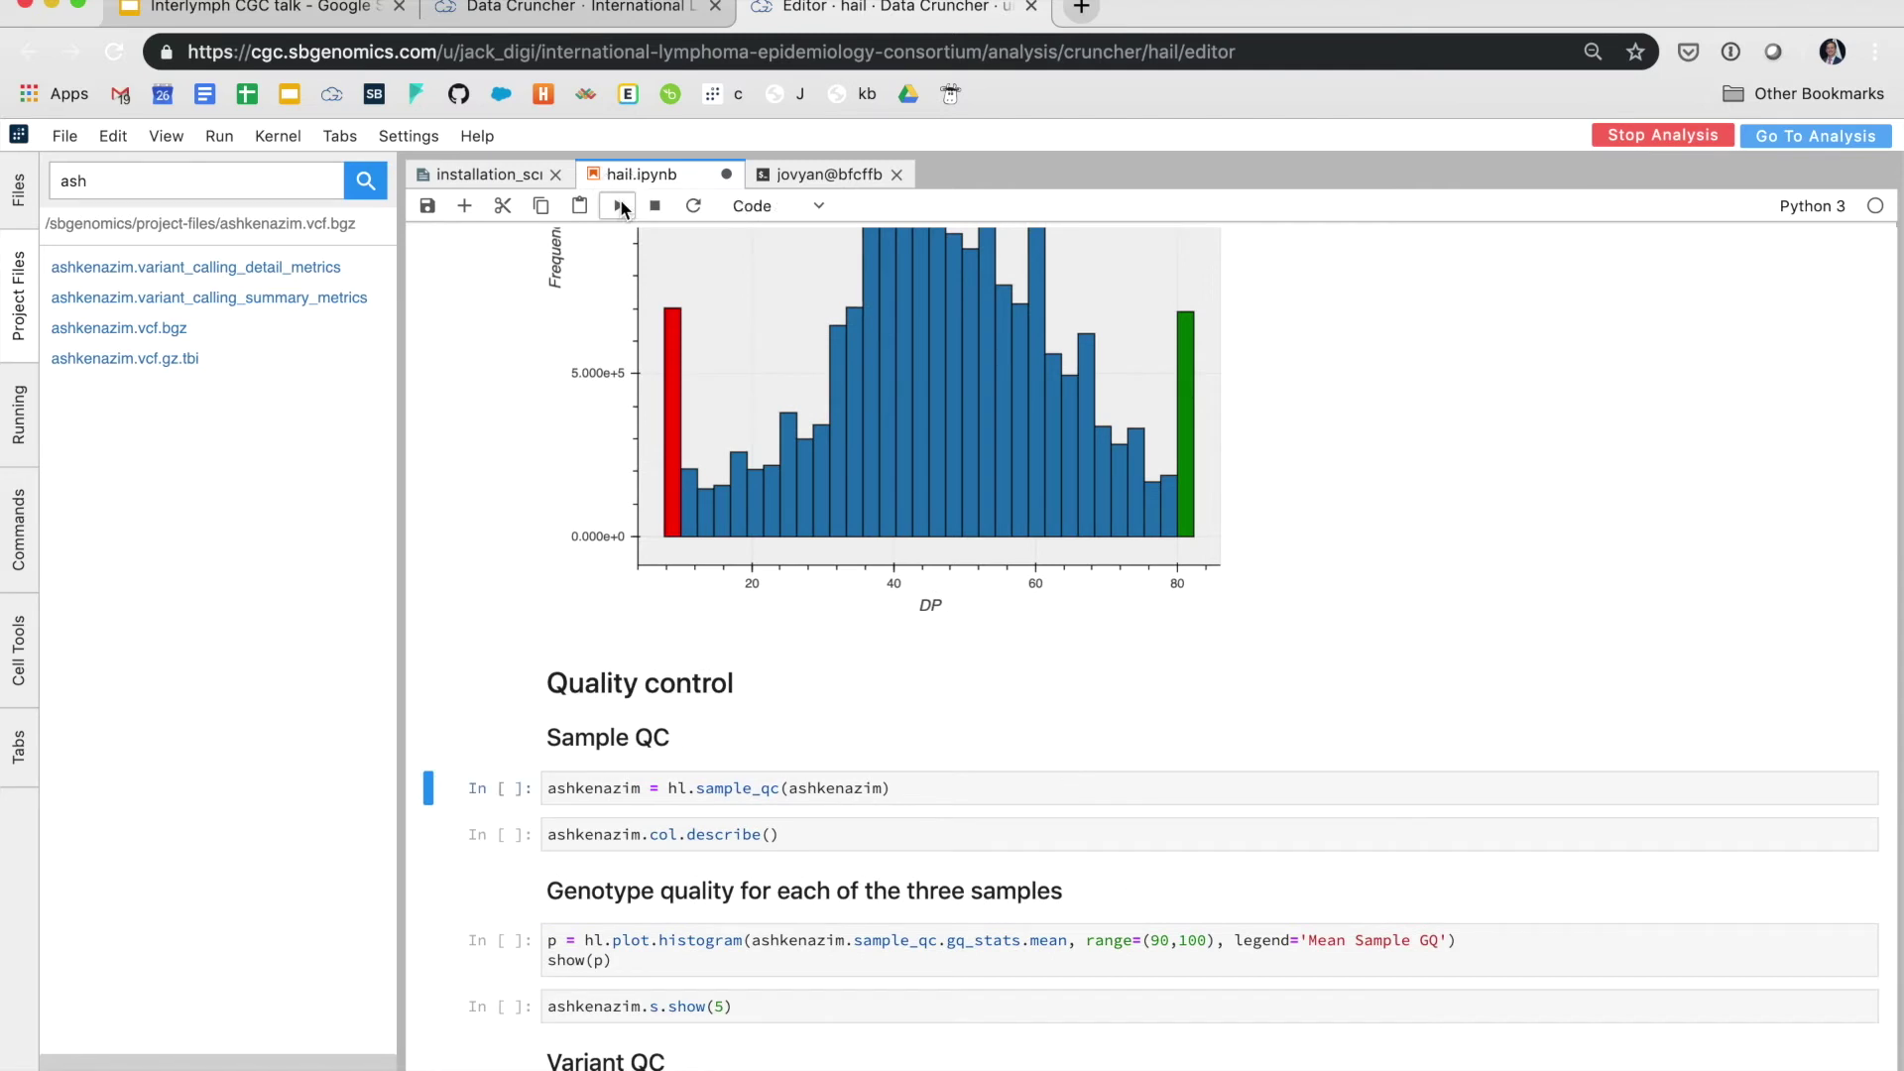
{"action": "left_click", "coordinate": [620, 206]}
{"action": "left_click", "coordinate": [620, 206]}
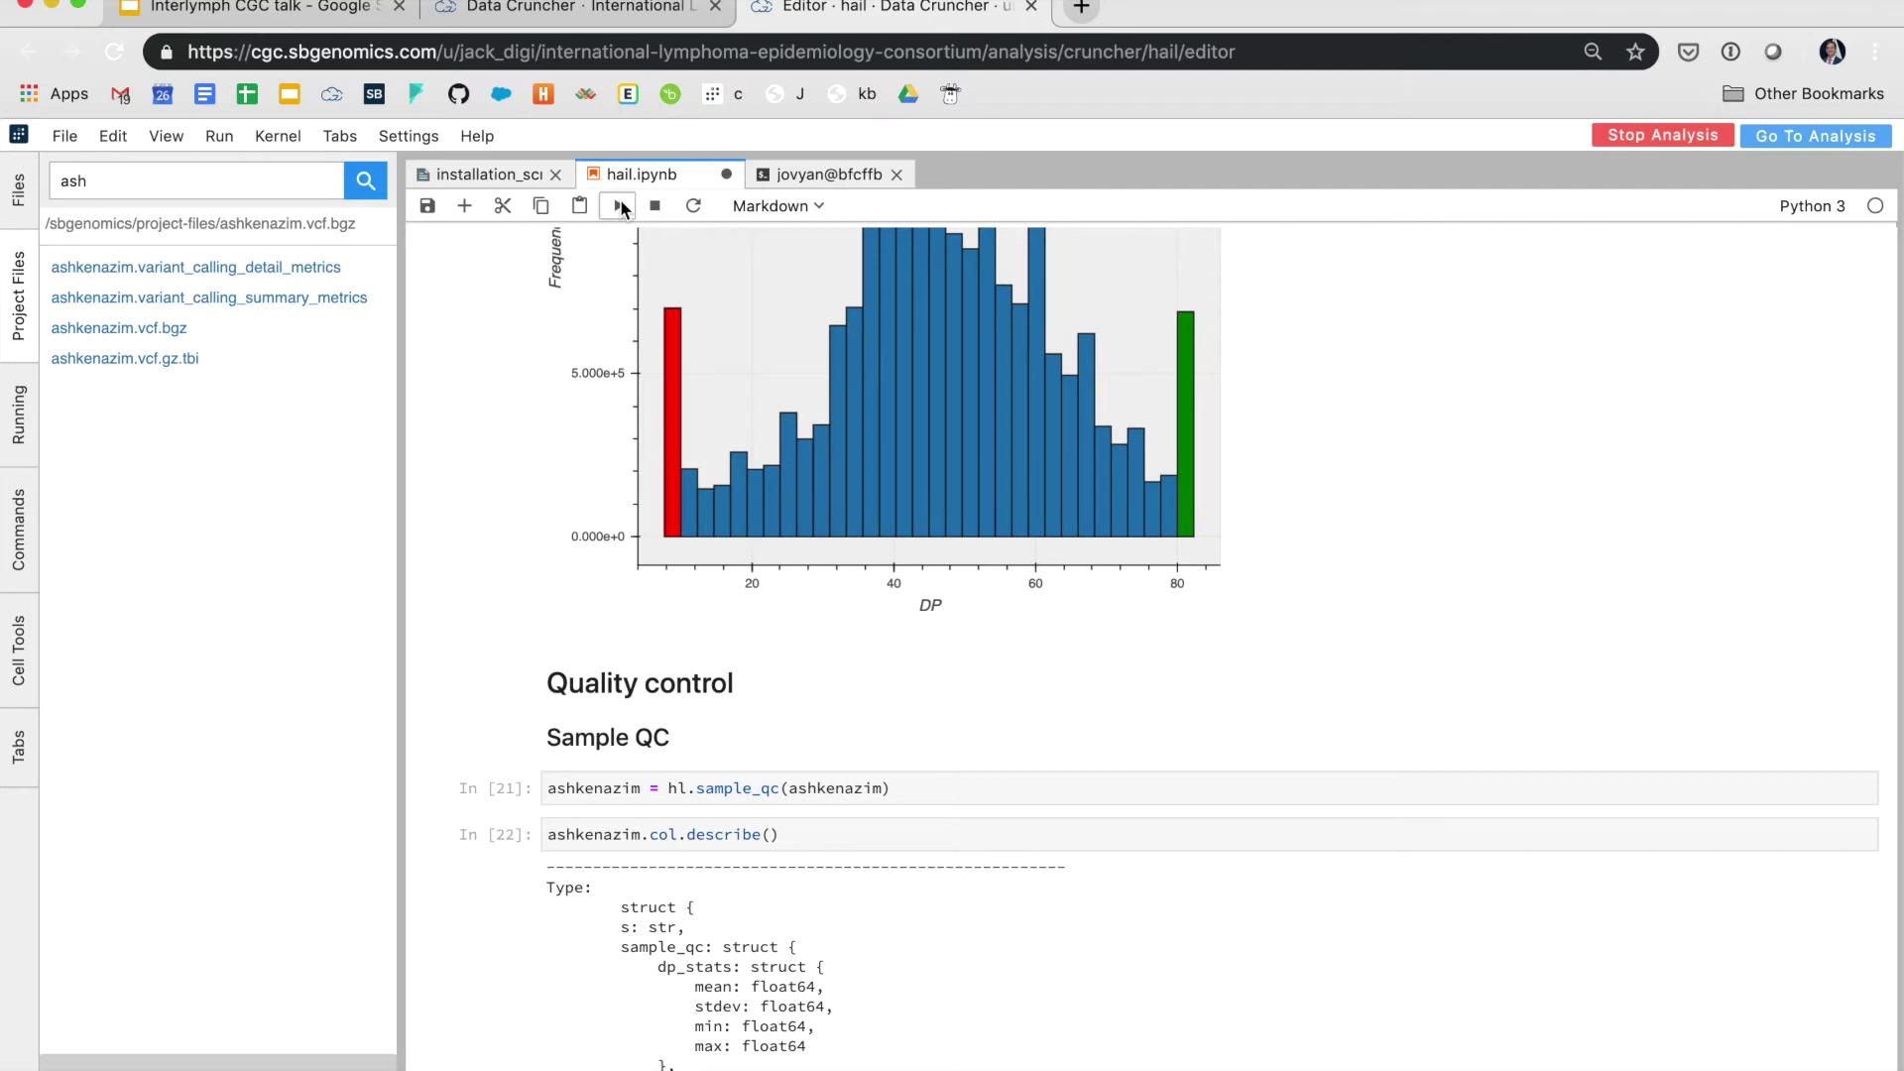
{"action": "scroll", "coordinate": [859, 563], "scroll_direction": "down", "scroll_amount": 5}
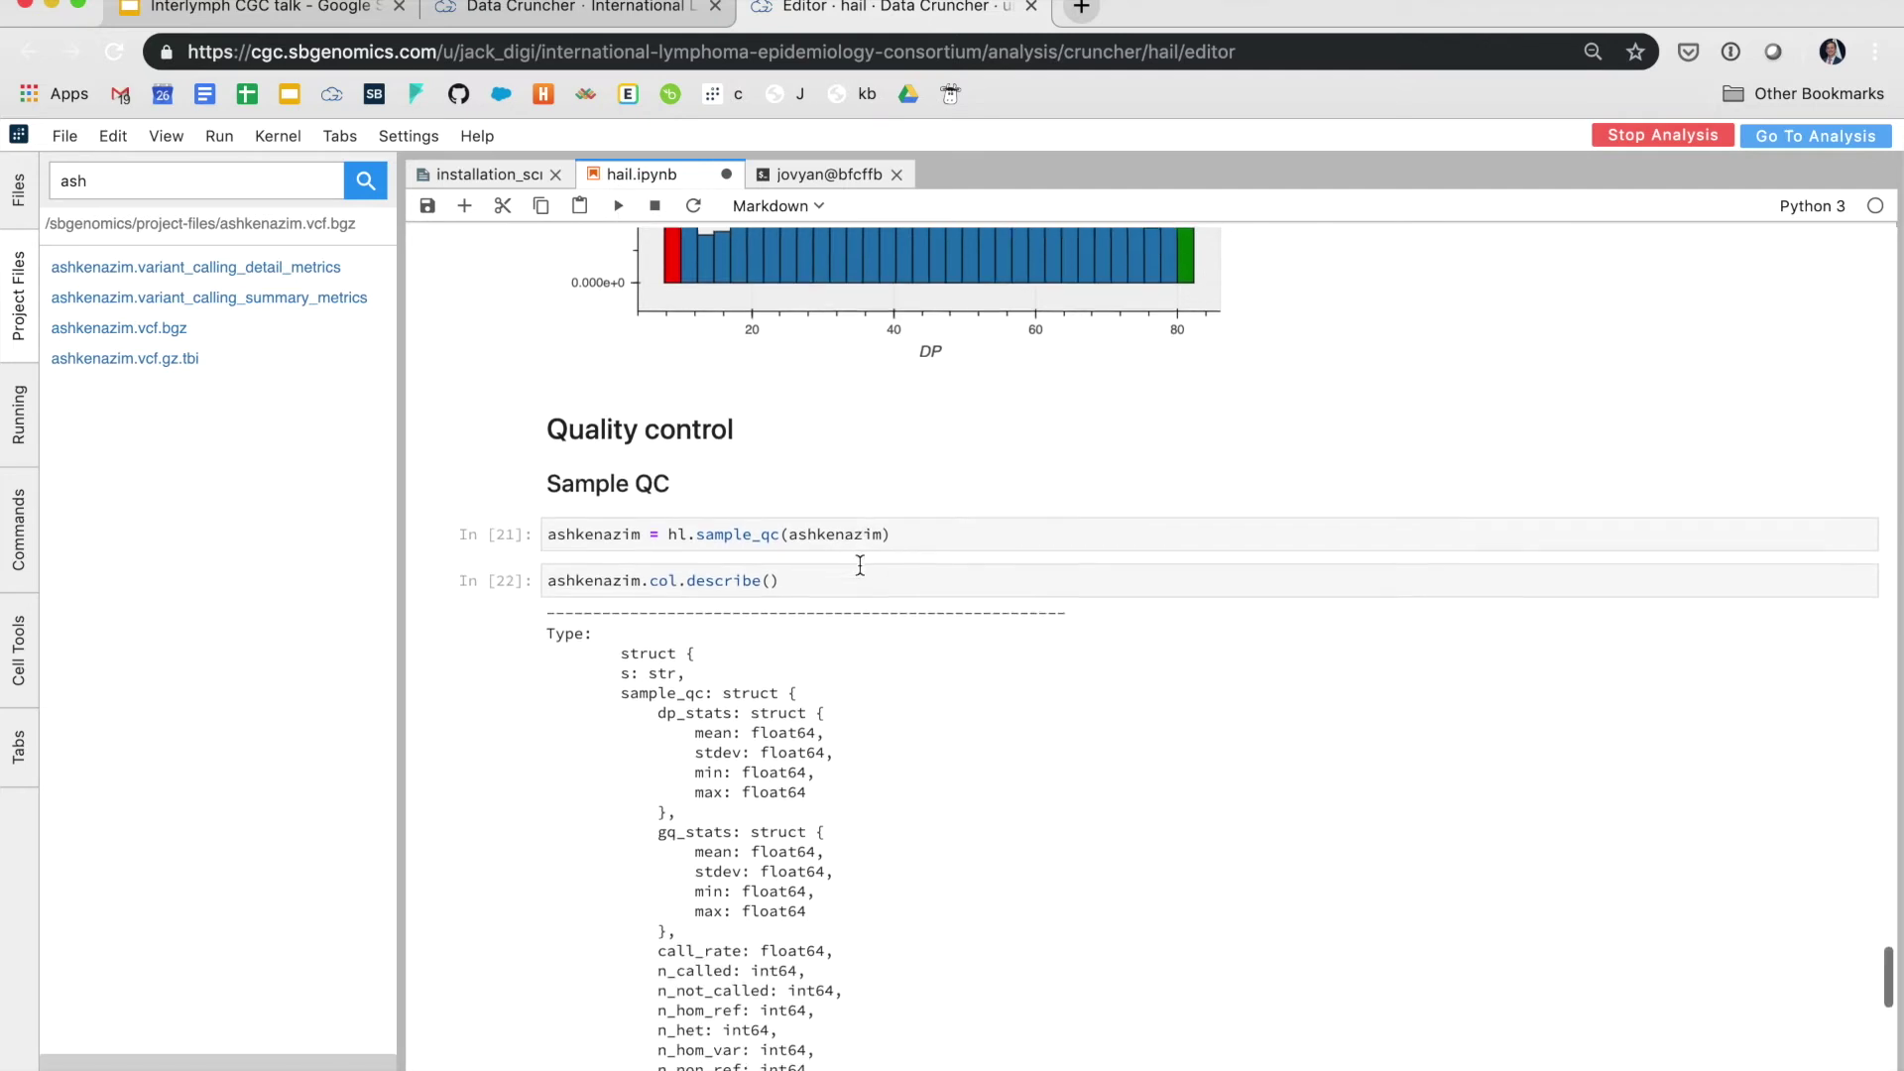
{"action": "scroll", "coordinate": [859, 573], "scroll_direction": "down", "scroll_amount": 4}
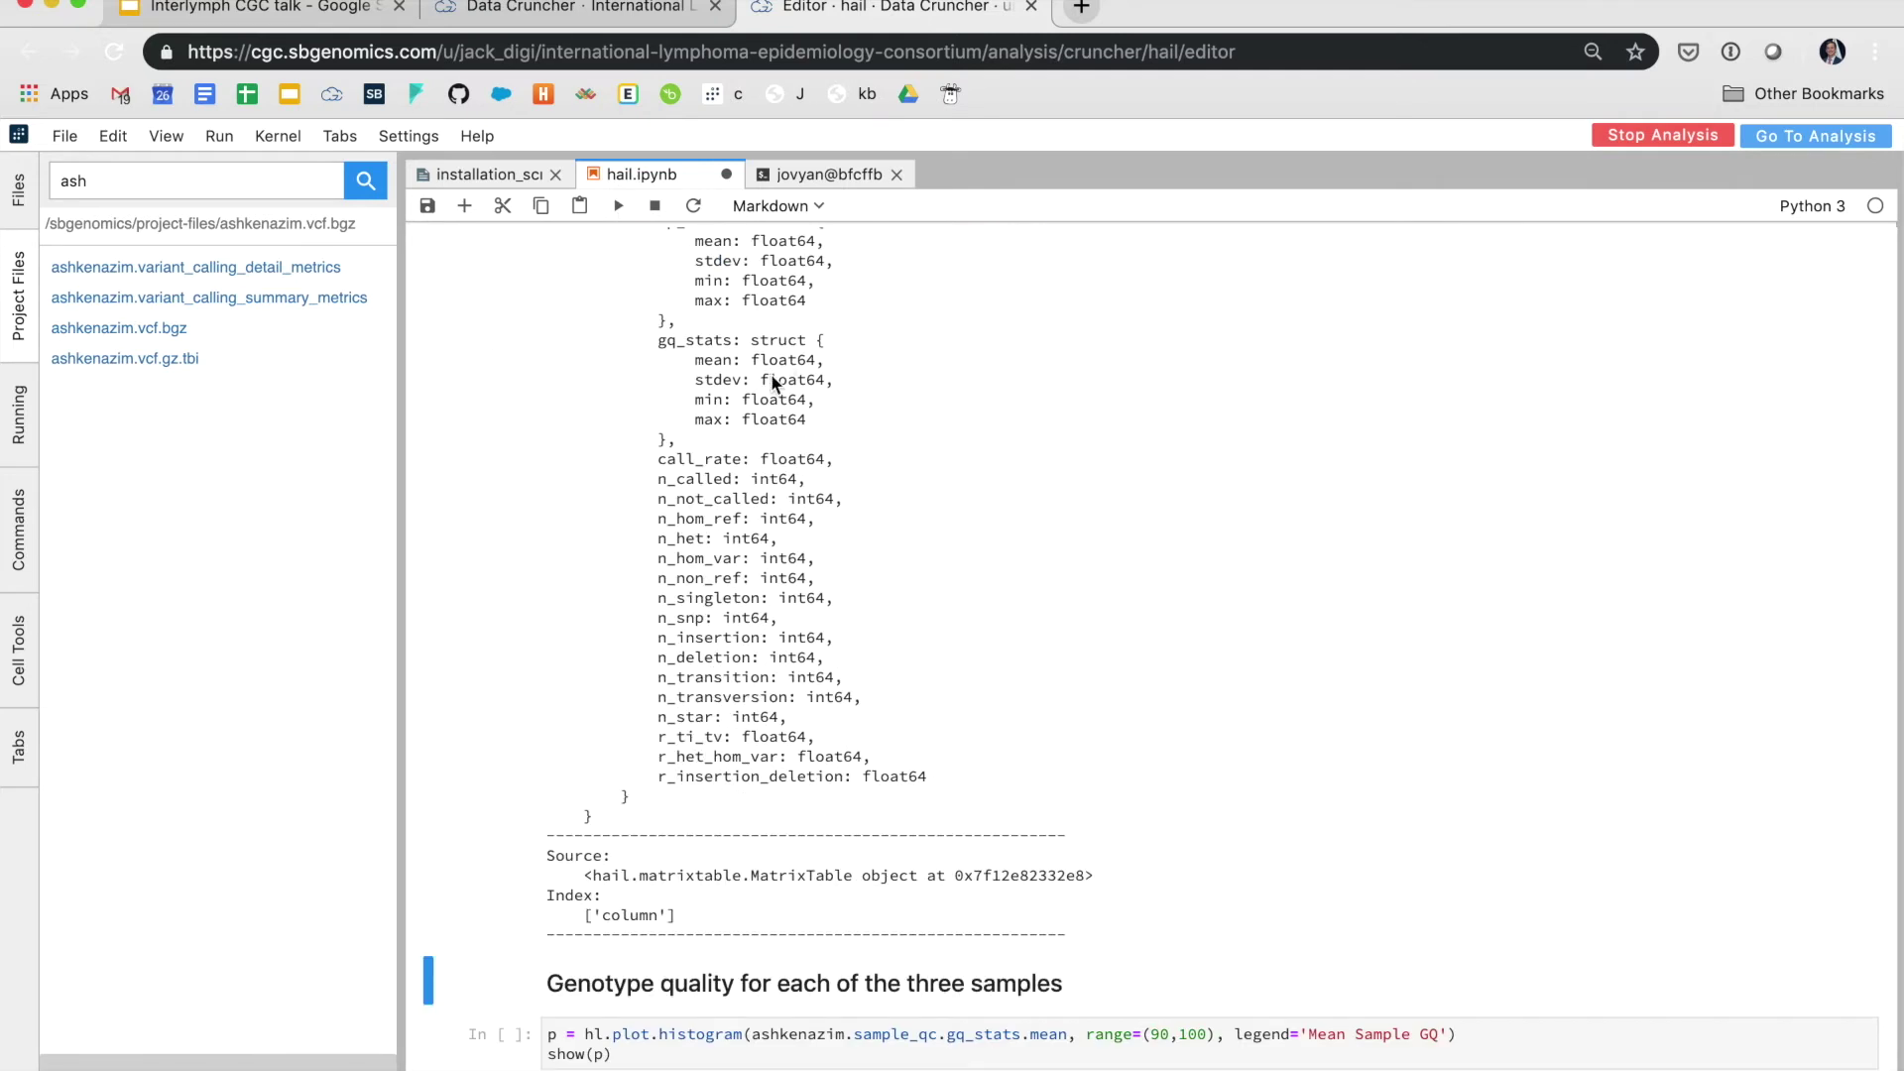
{"action": "scroll", "coordinate": [860, 603], "scroll_direction": "down", "scroll_amount": 5}
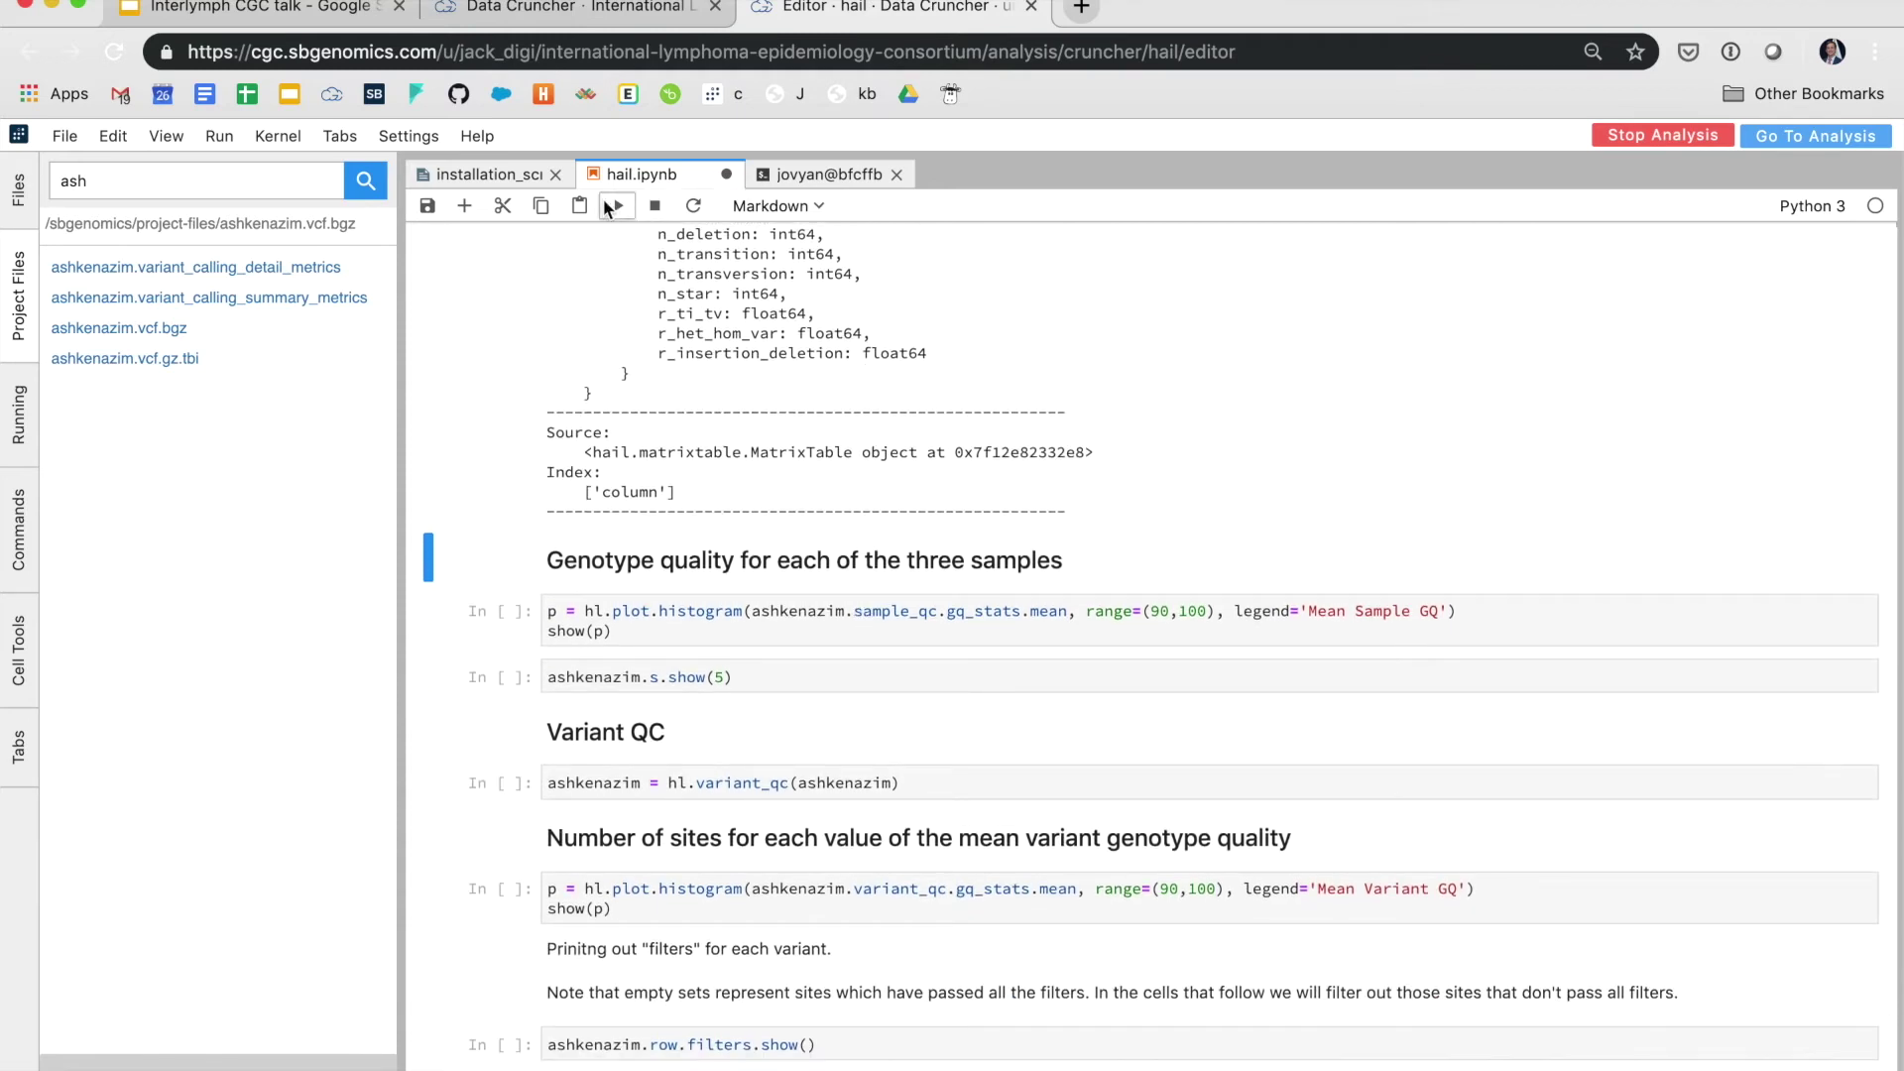
Plot the Mean Sample GQ histogram and list samples HG003, HG004 and NA24385
{"action": "left_click", "coordinate": [617, 206]}
{"action": "left_click", "coordinate": [616, 207]}
{"action": "left_click", "coordinate": [616, 207]}
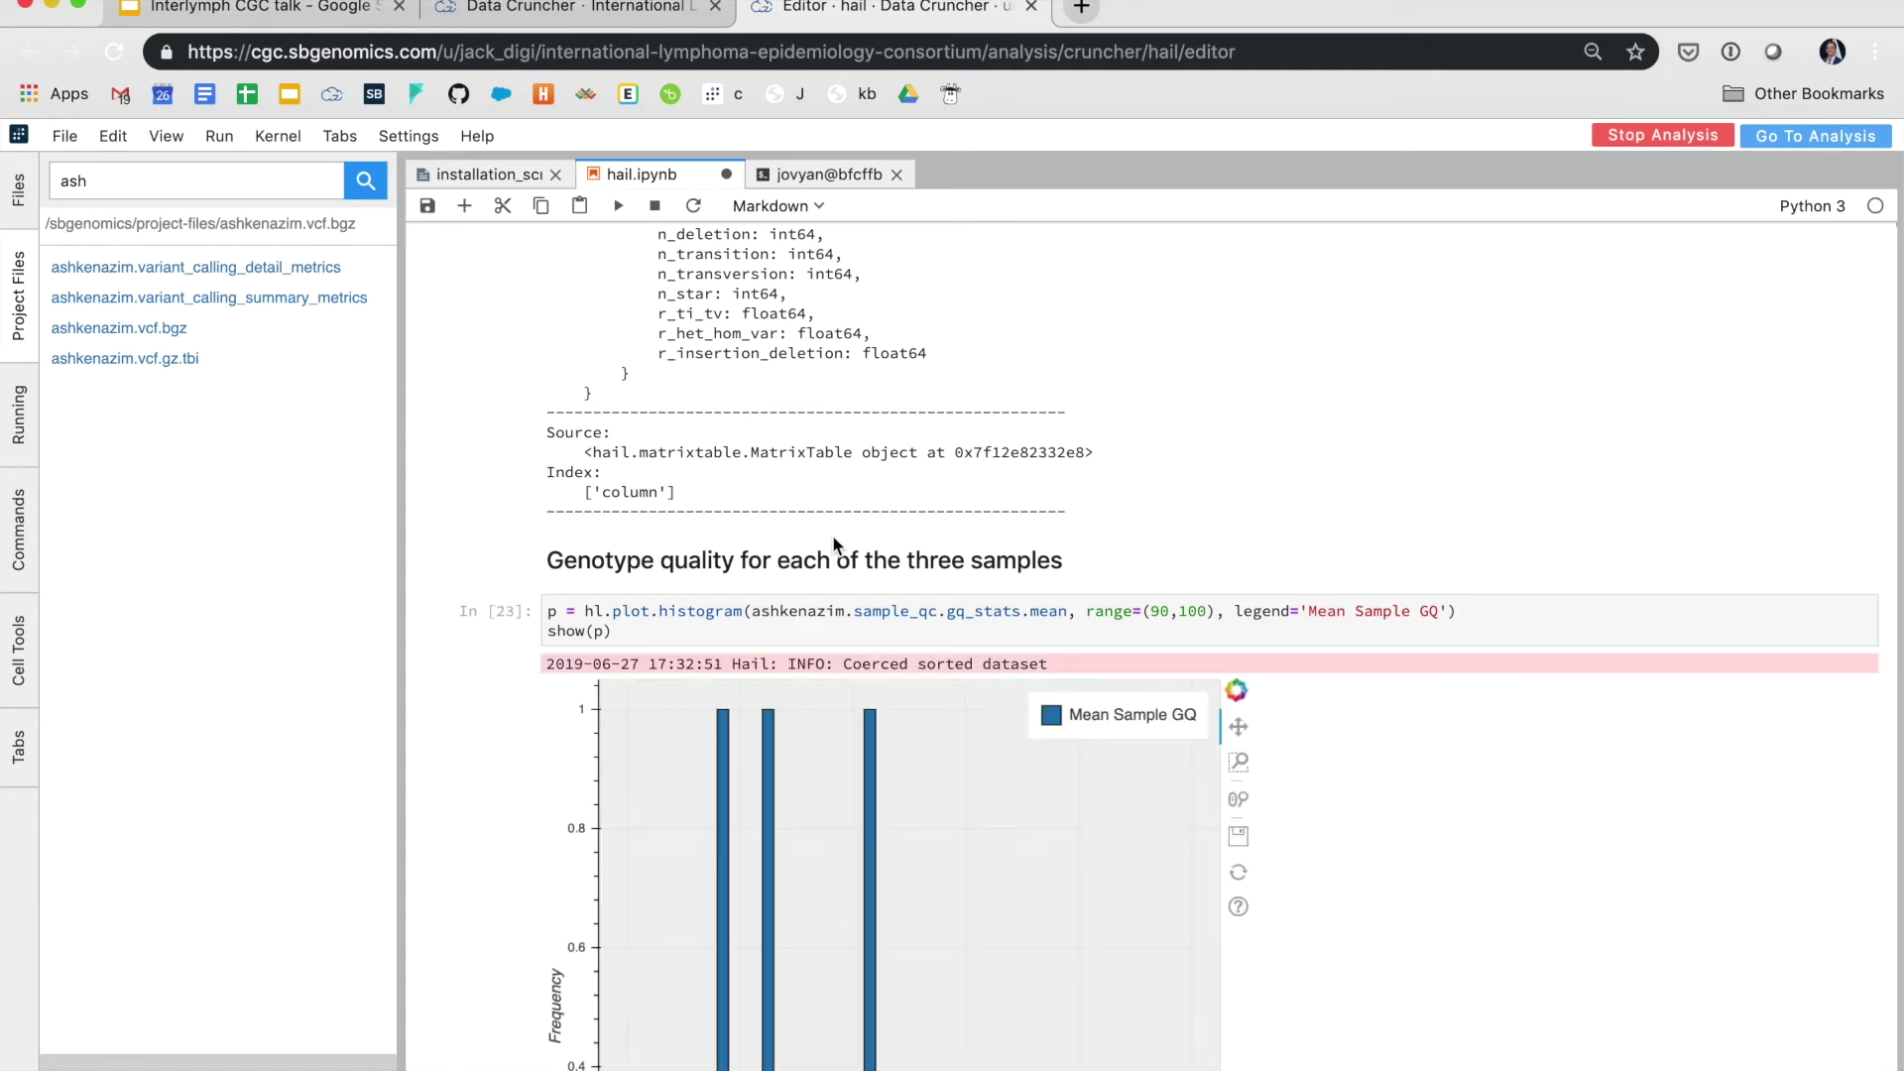
{"action": "scroll", "coordinate": [833, 543], "scroll_direction": "down", "scroll_amount": 5}
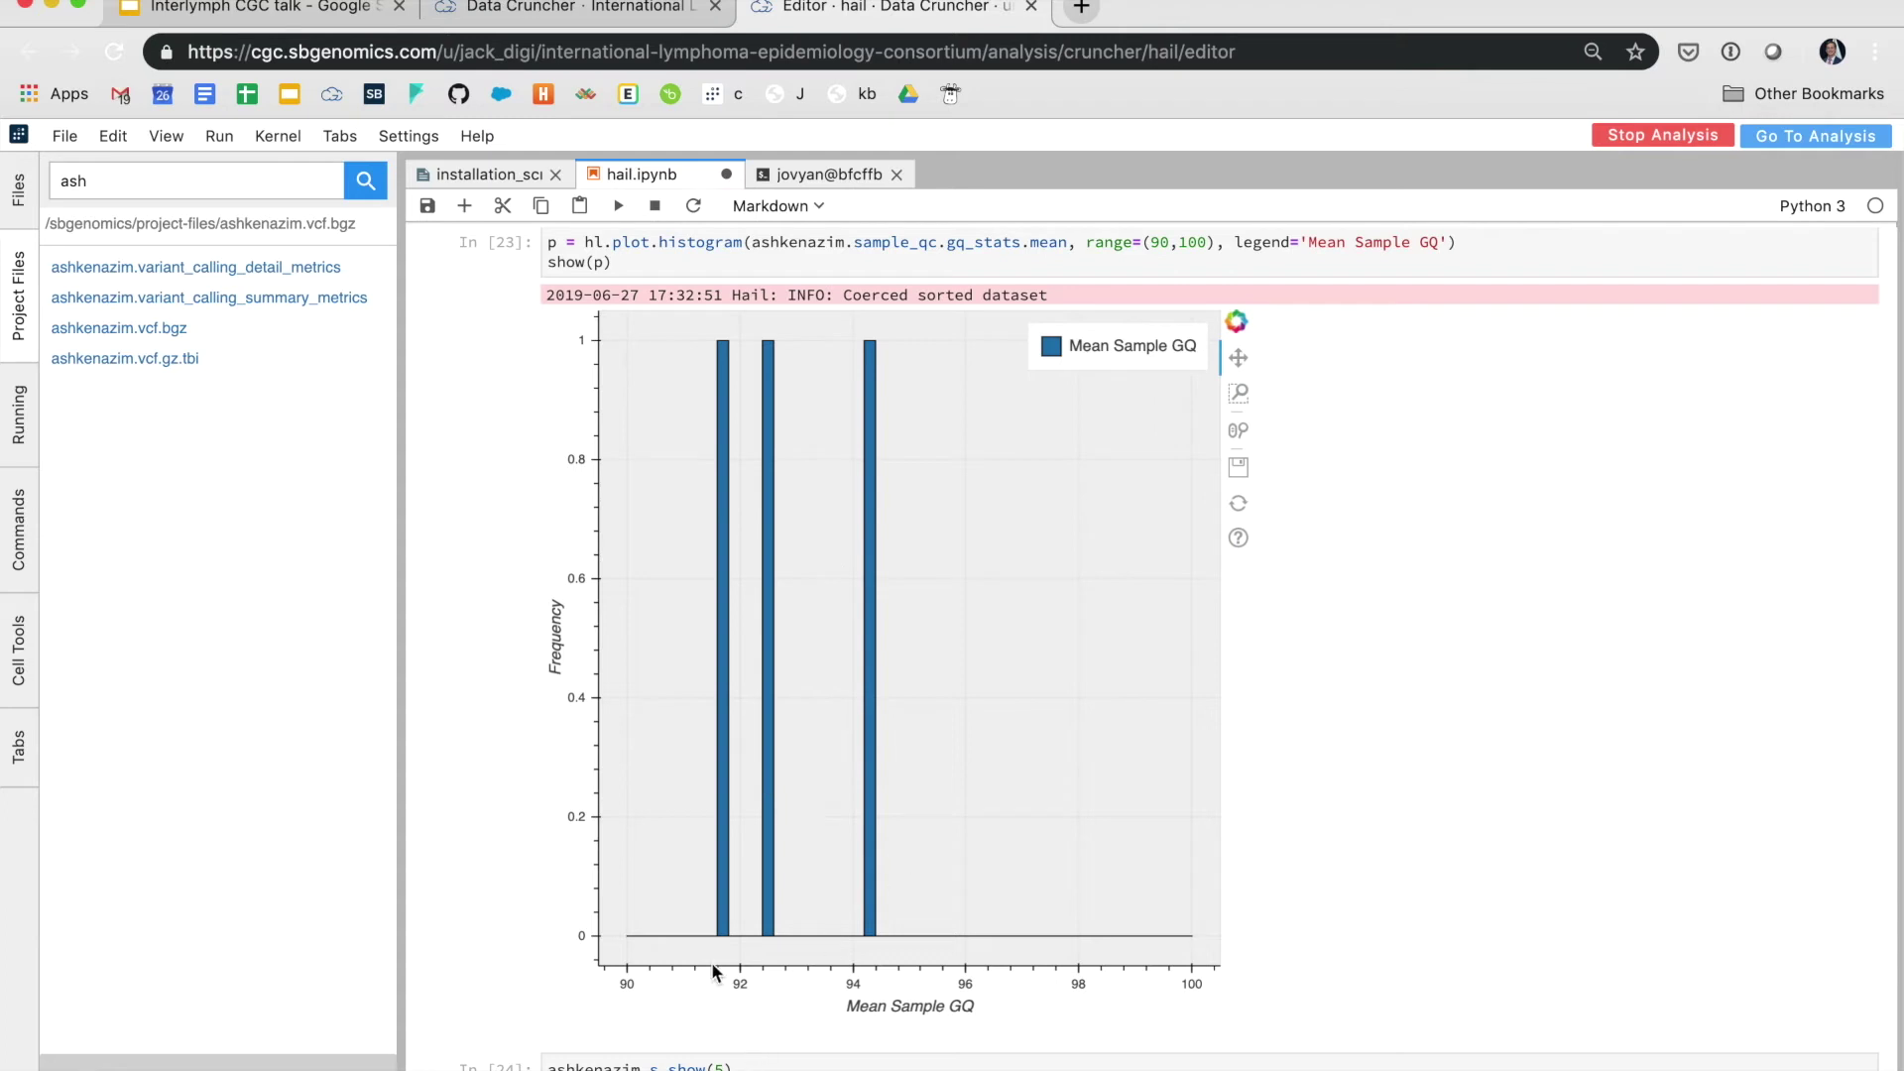
{"action": "scroll", "coordinate": [770, 863], "scroll_direction": "down", "scroll_amount": 4}
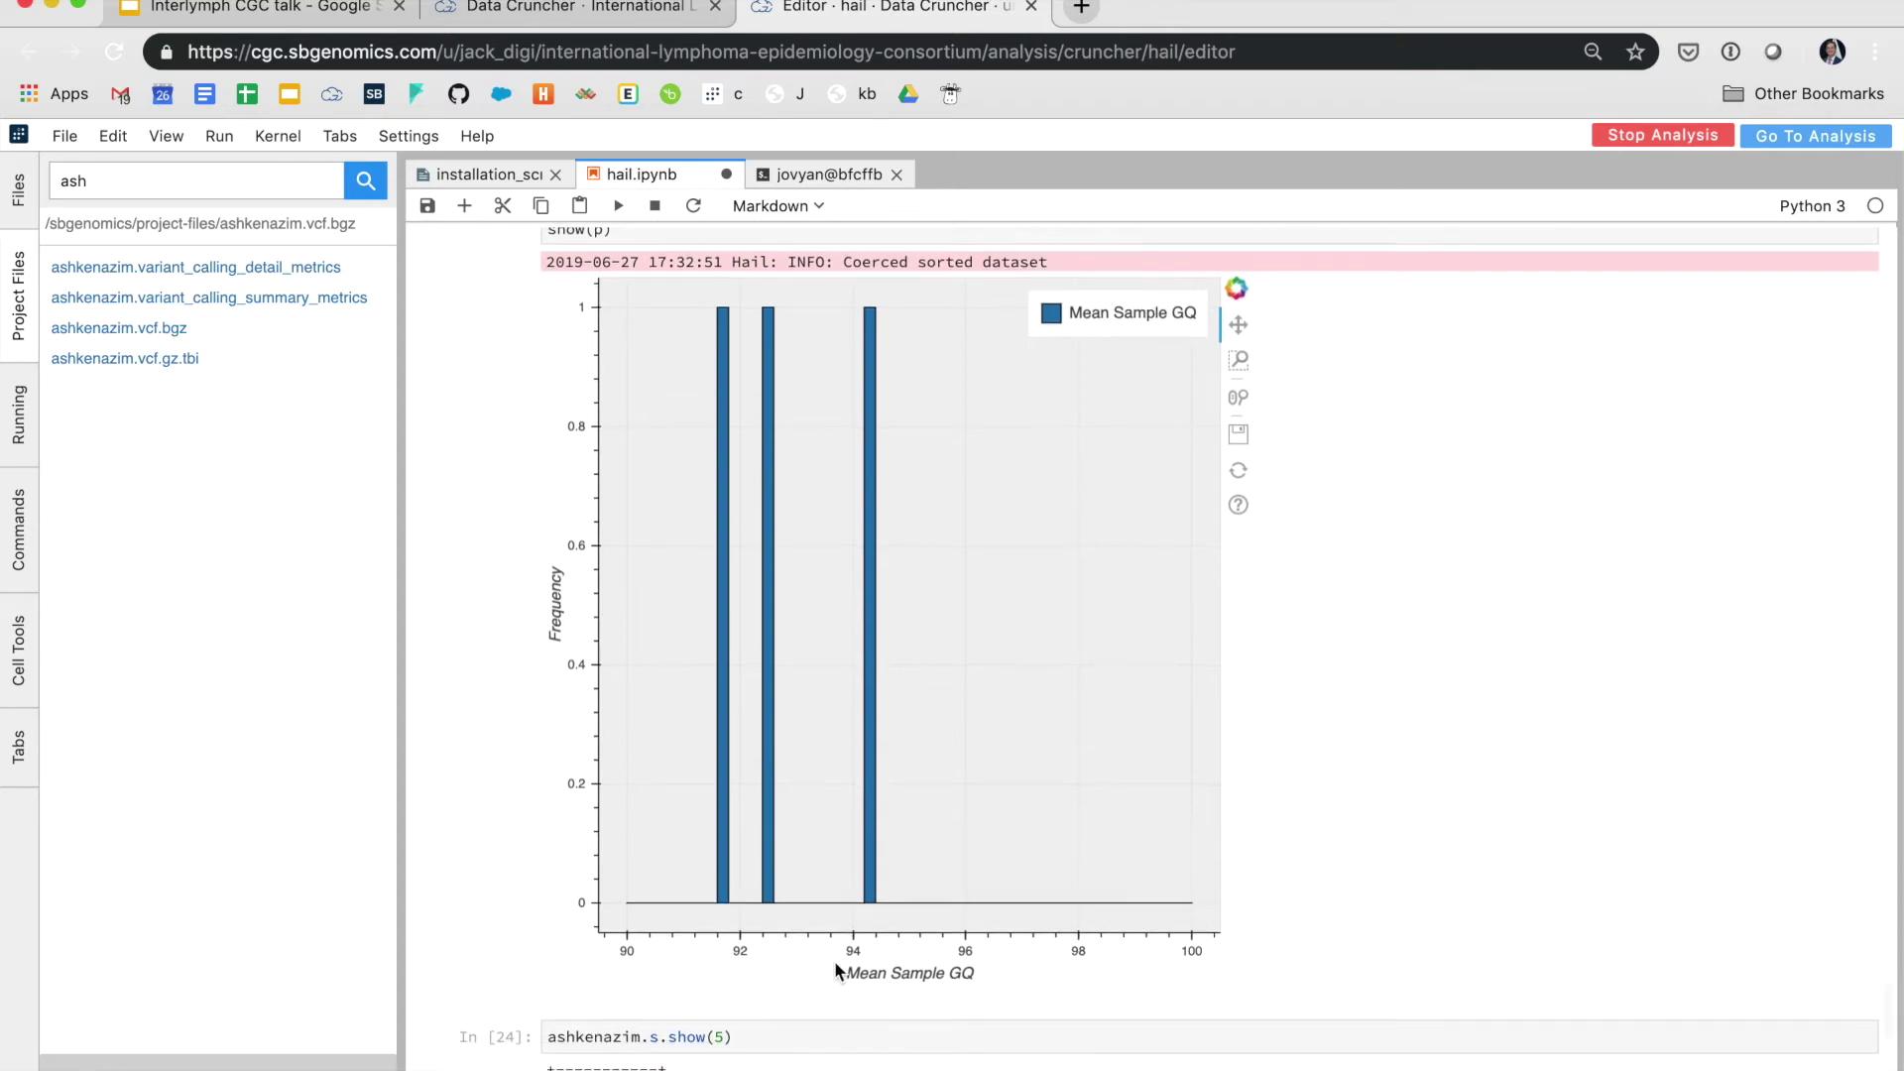
{"action": "scroll", "coordinate": [835, 971], "scroll_direction": "down", "scroll_amount": 5}
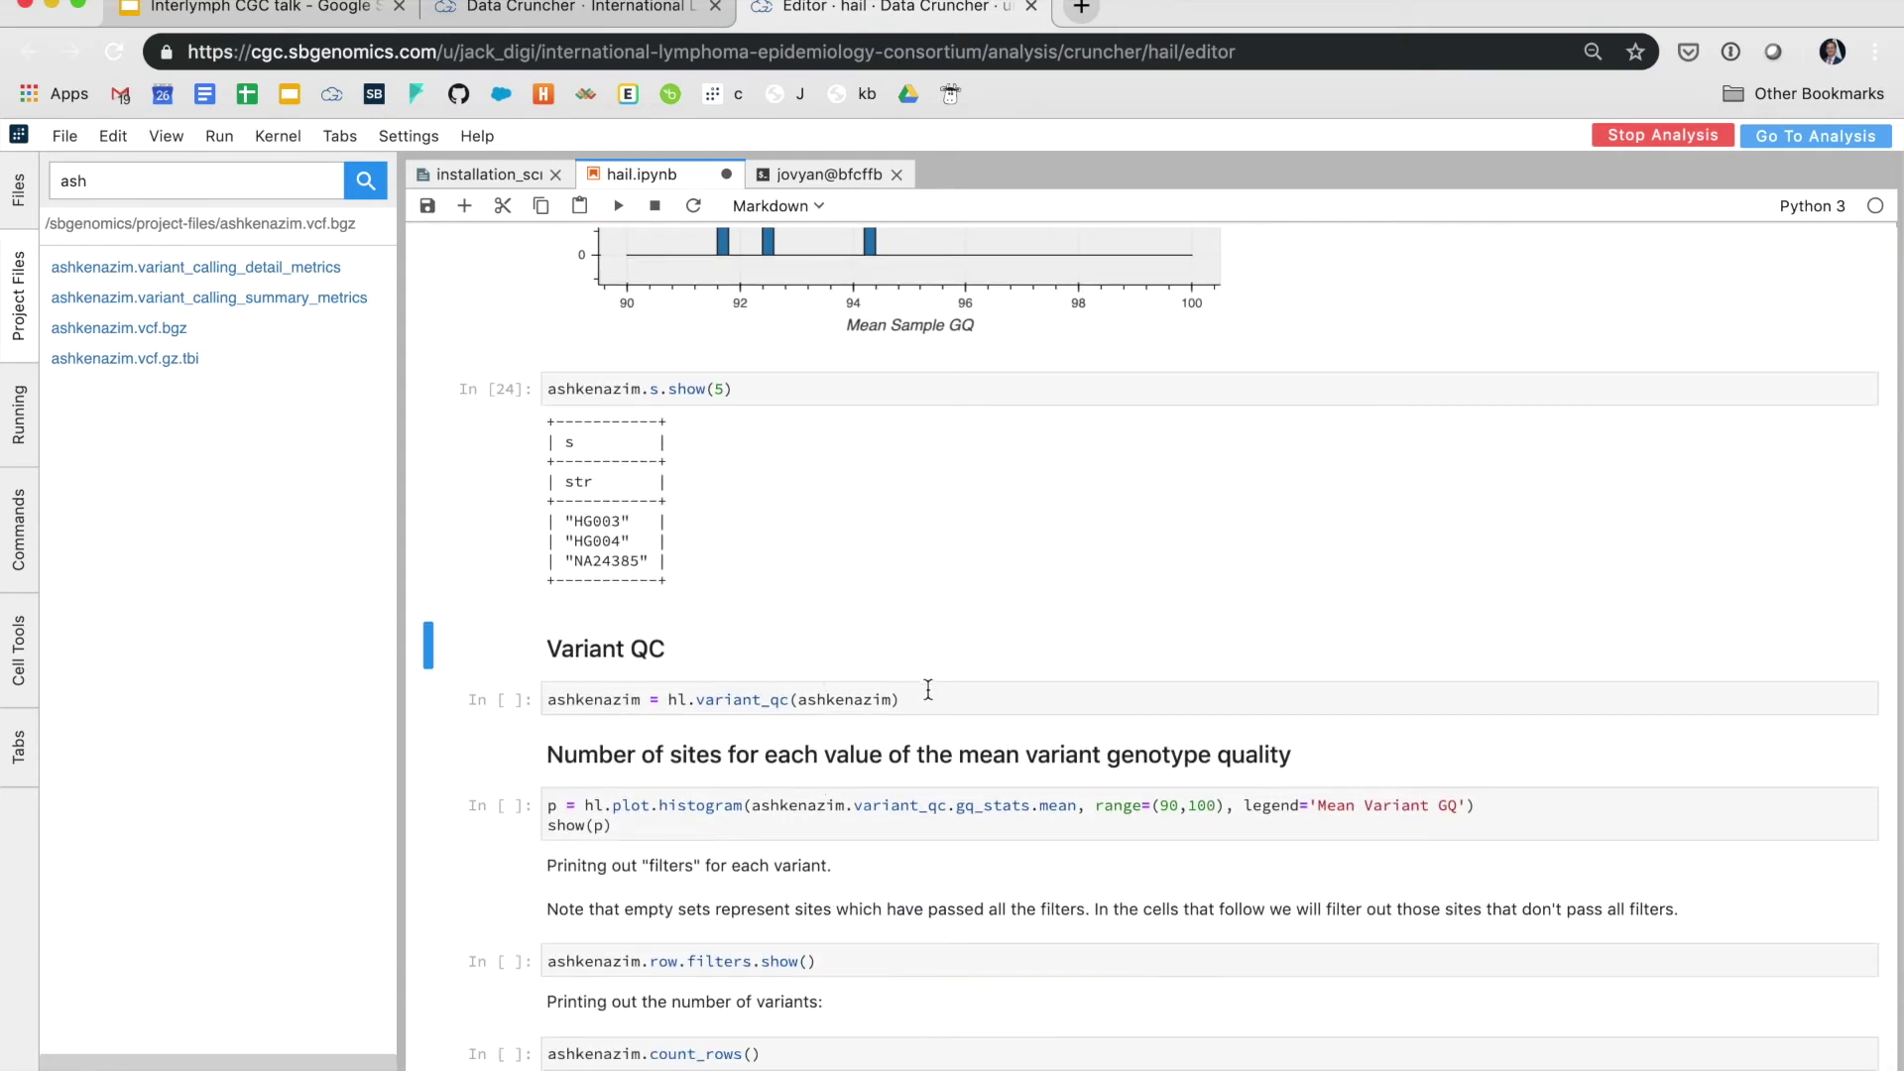
Compute per-variant QC with variant_qc and plot the mean variant GQ histogram
{"action": "left_click", "coordinate": [930, 697]}
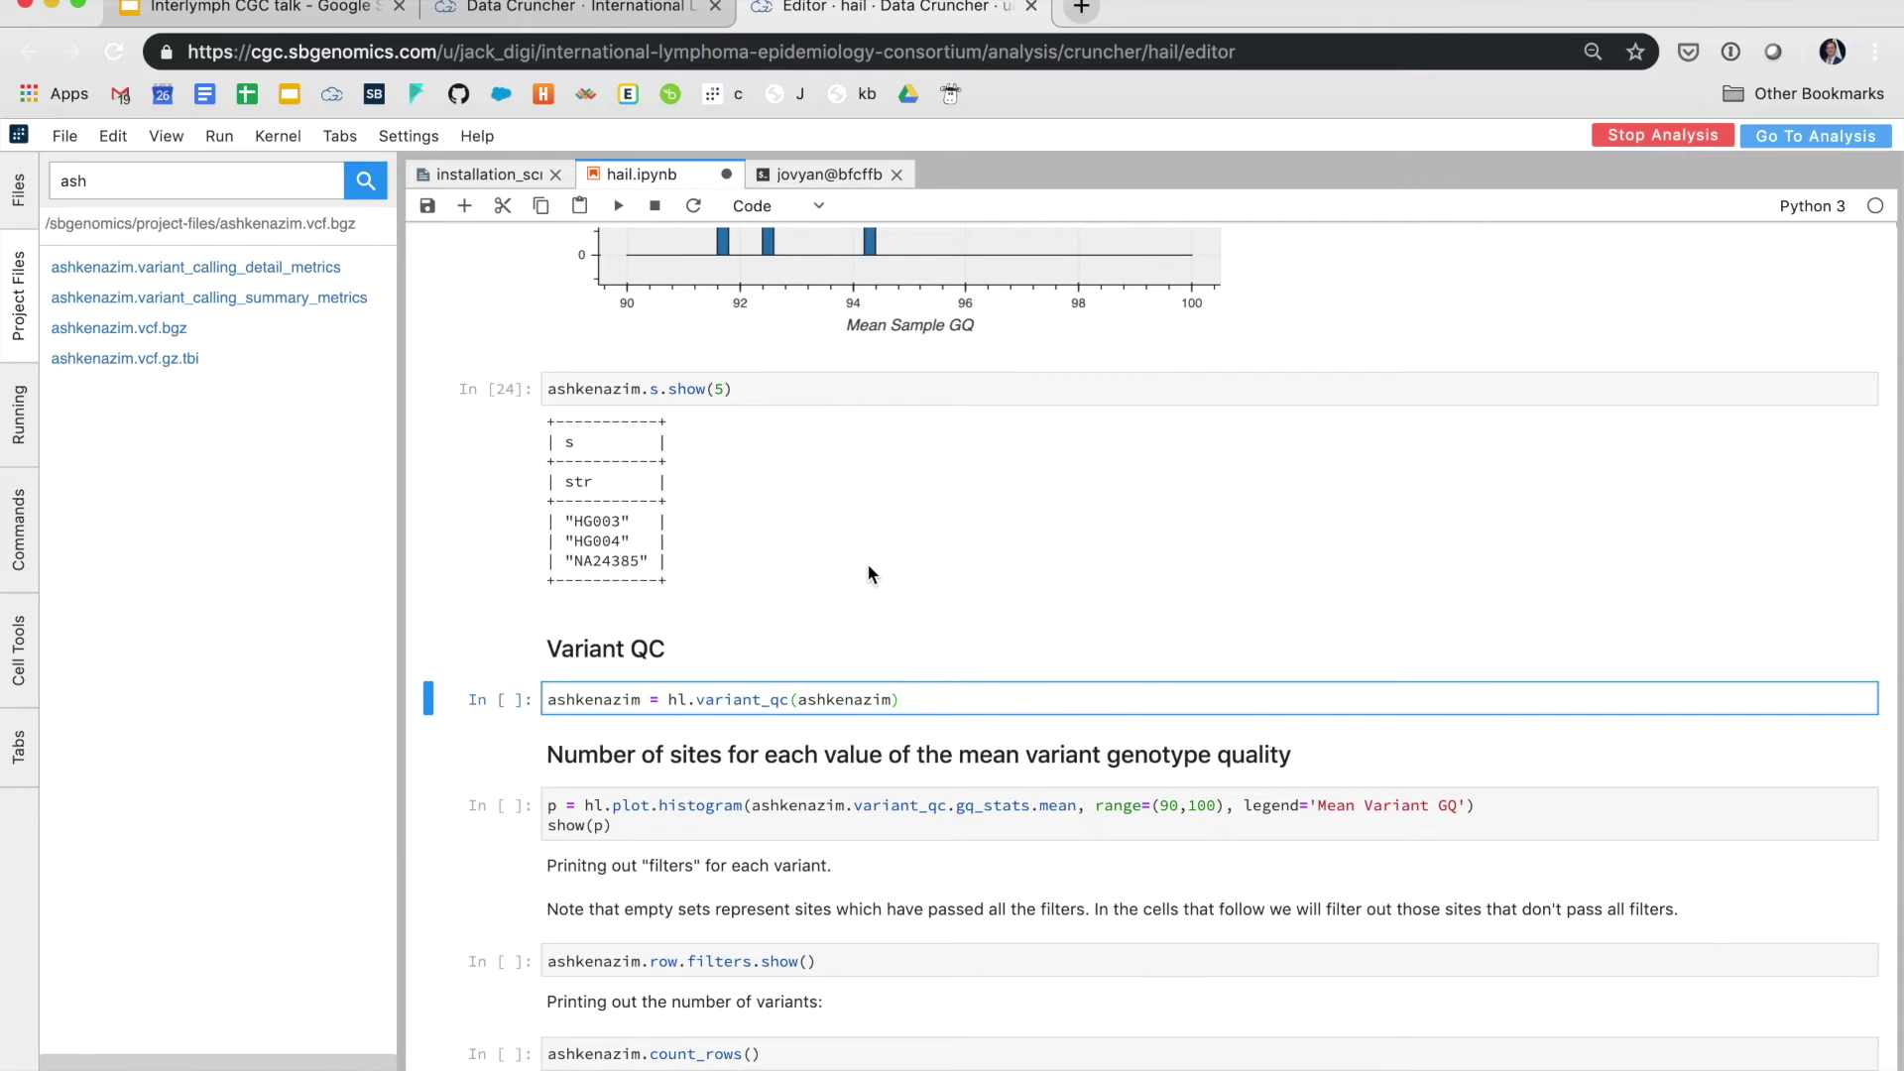
{"action": "left_click", "coordinate": [619, 206]}
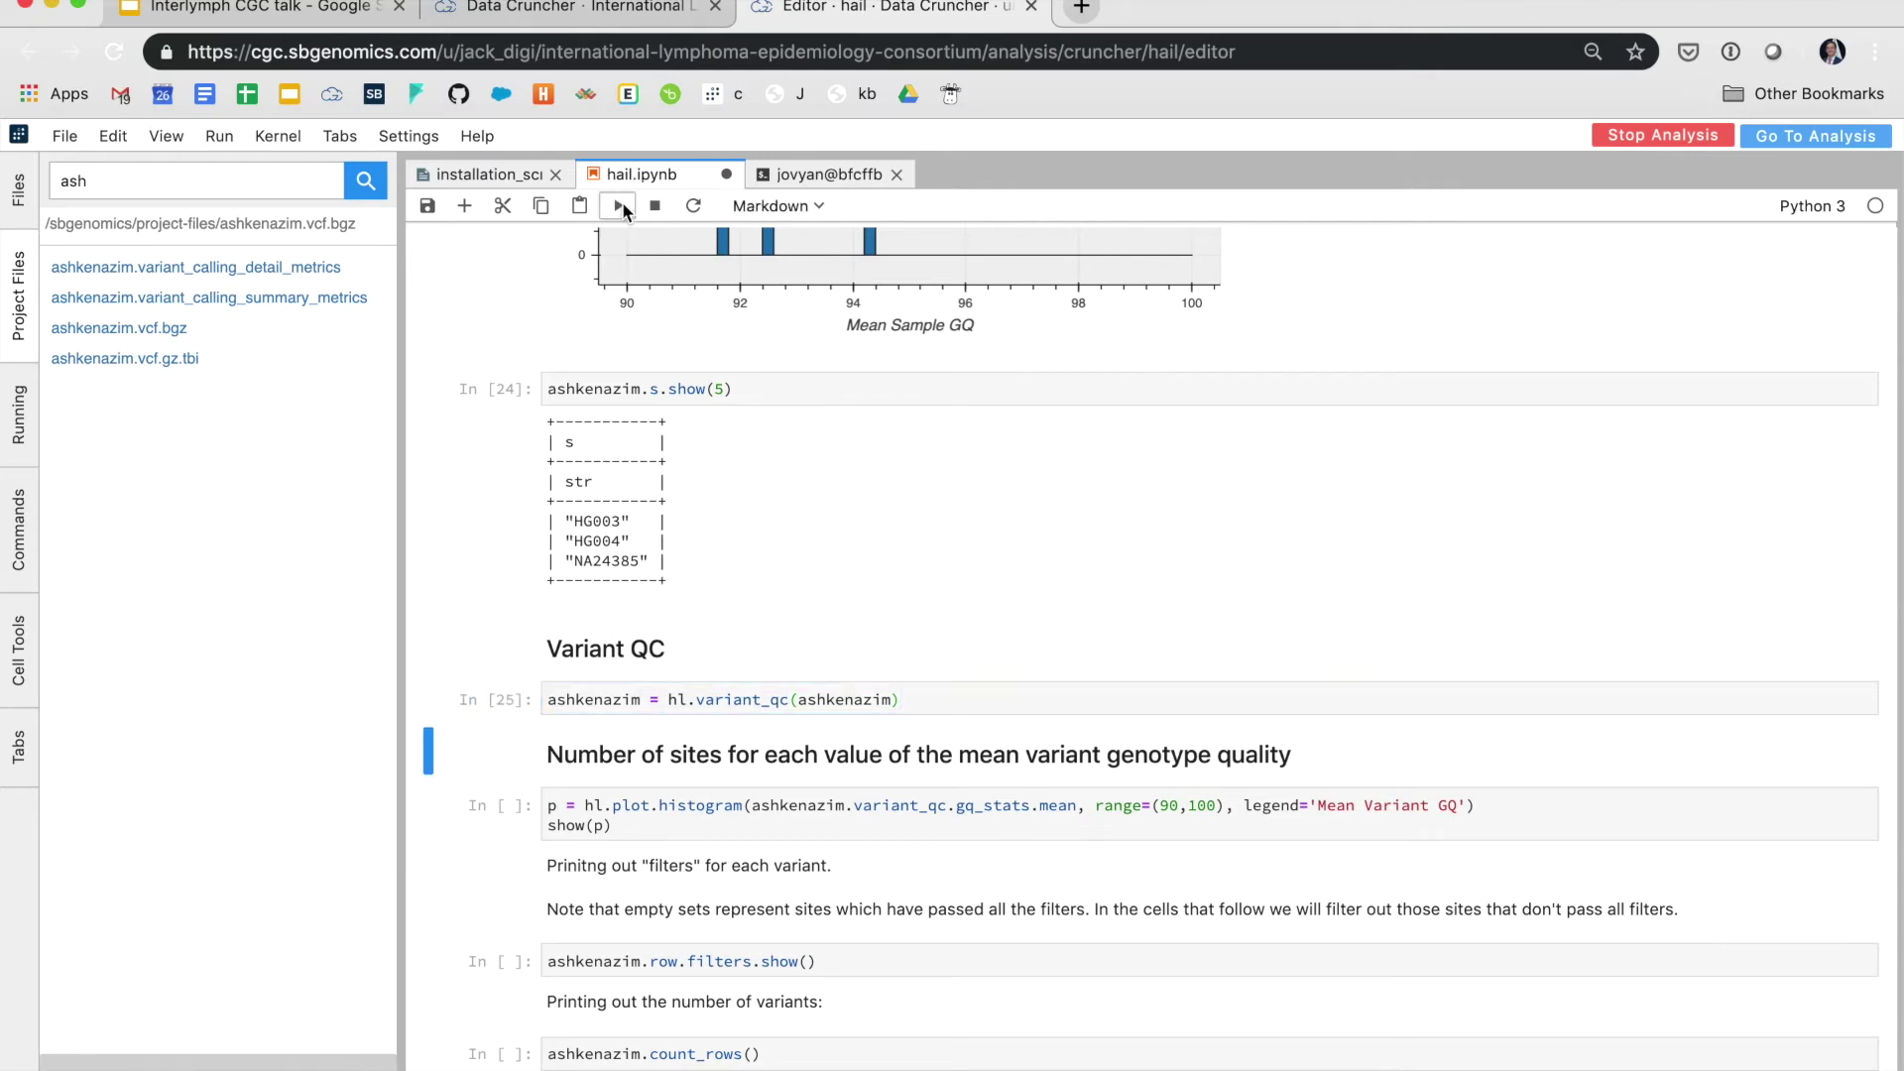
{"action": "left_click", "coordinate": [620, 206]}
{"action": "left_click", "coordinate": [619, 206]}
{"action": "scroll", "coordinate": [611, 279], "scroll_direction": "down", "scroll_amount": 8}
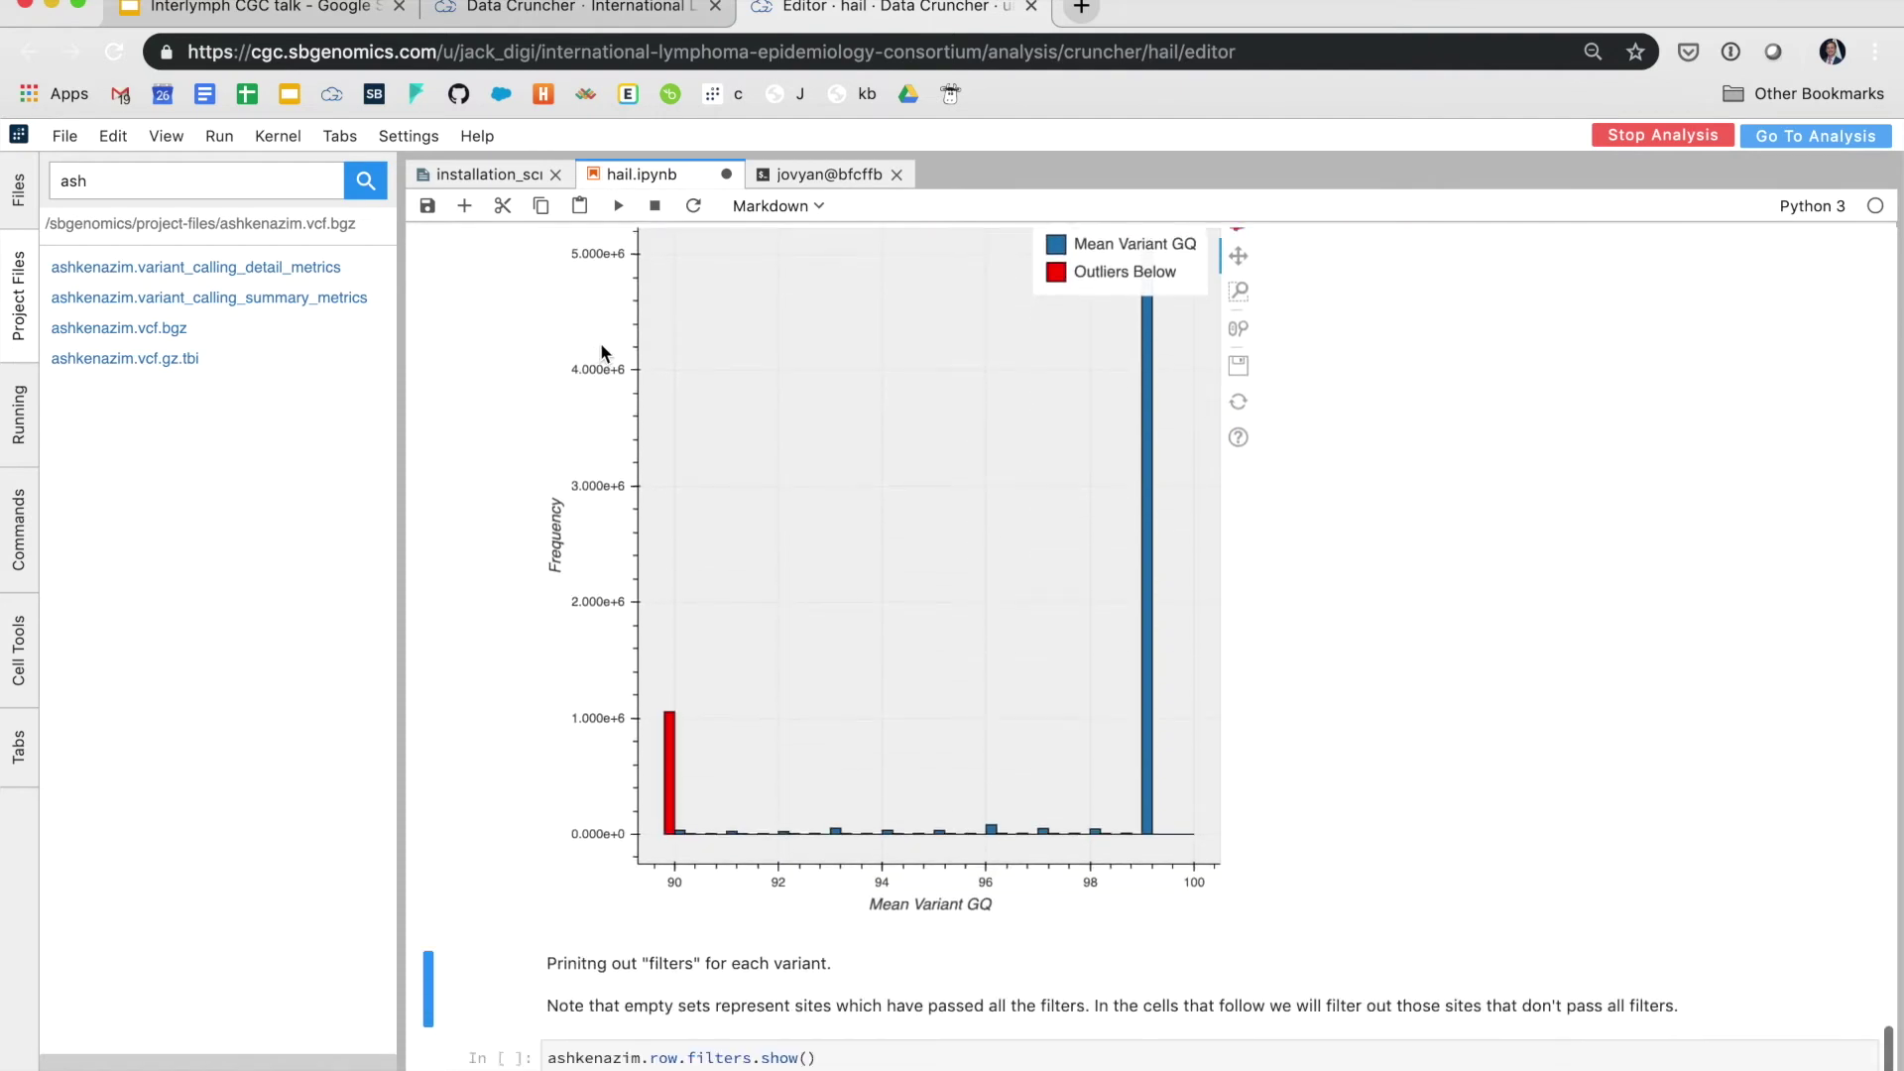
{"action": "scroll", "coordinate": [851, 731], "scroll_direction": "down", "scroll_amount": 3}
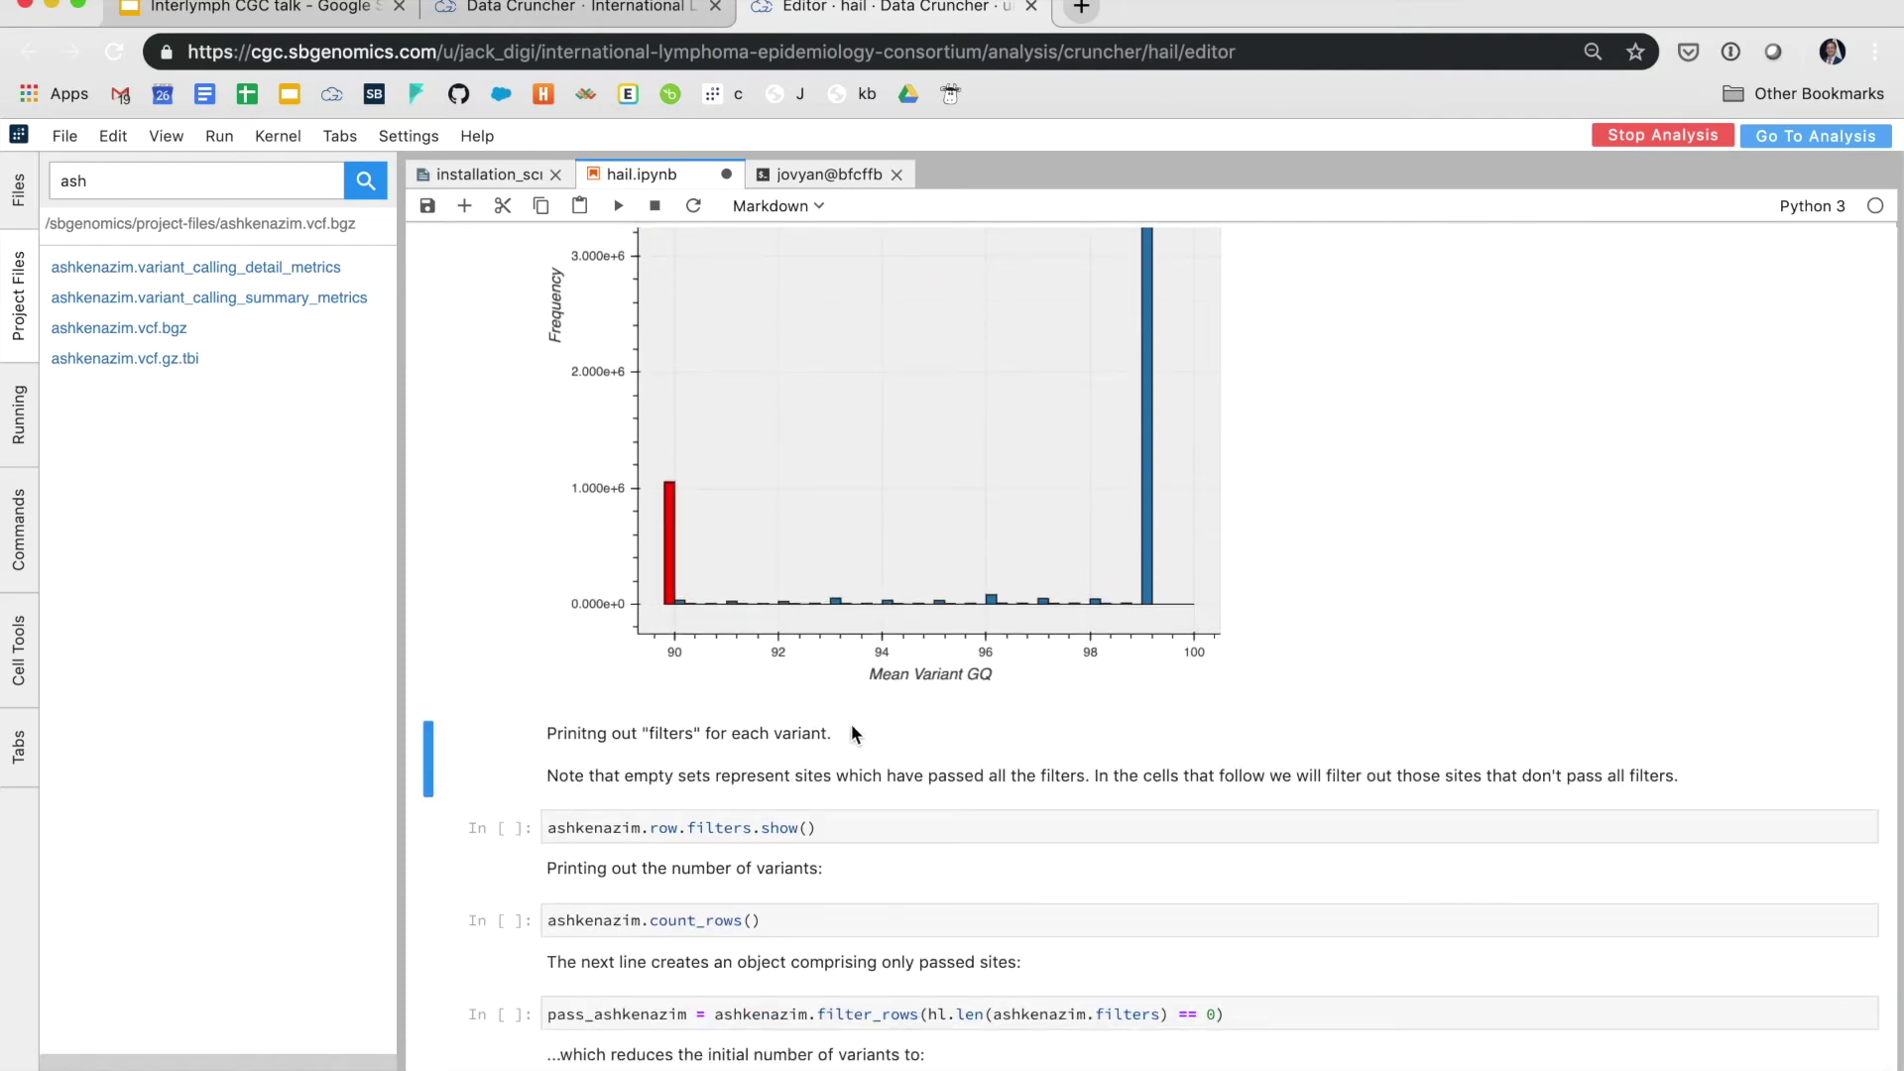
Show variant filters, count 6684118 variants, then keep passed sites, leaving 6151599
{"action": "left_click", "coordinate": [619, 205]}
{"action": "left_click", "coordinate": [619, 205]}
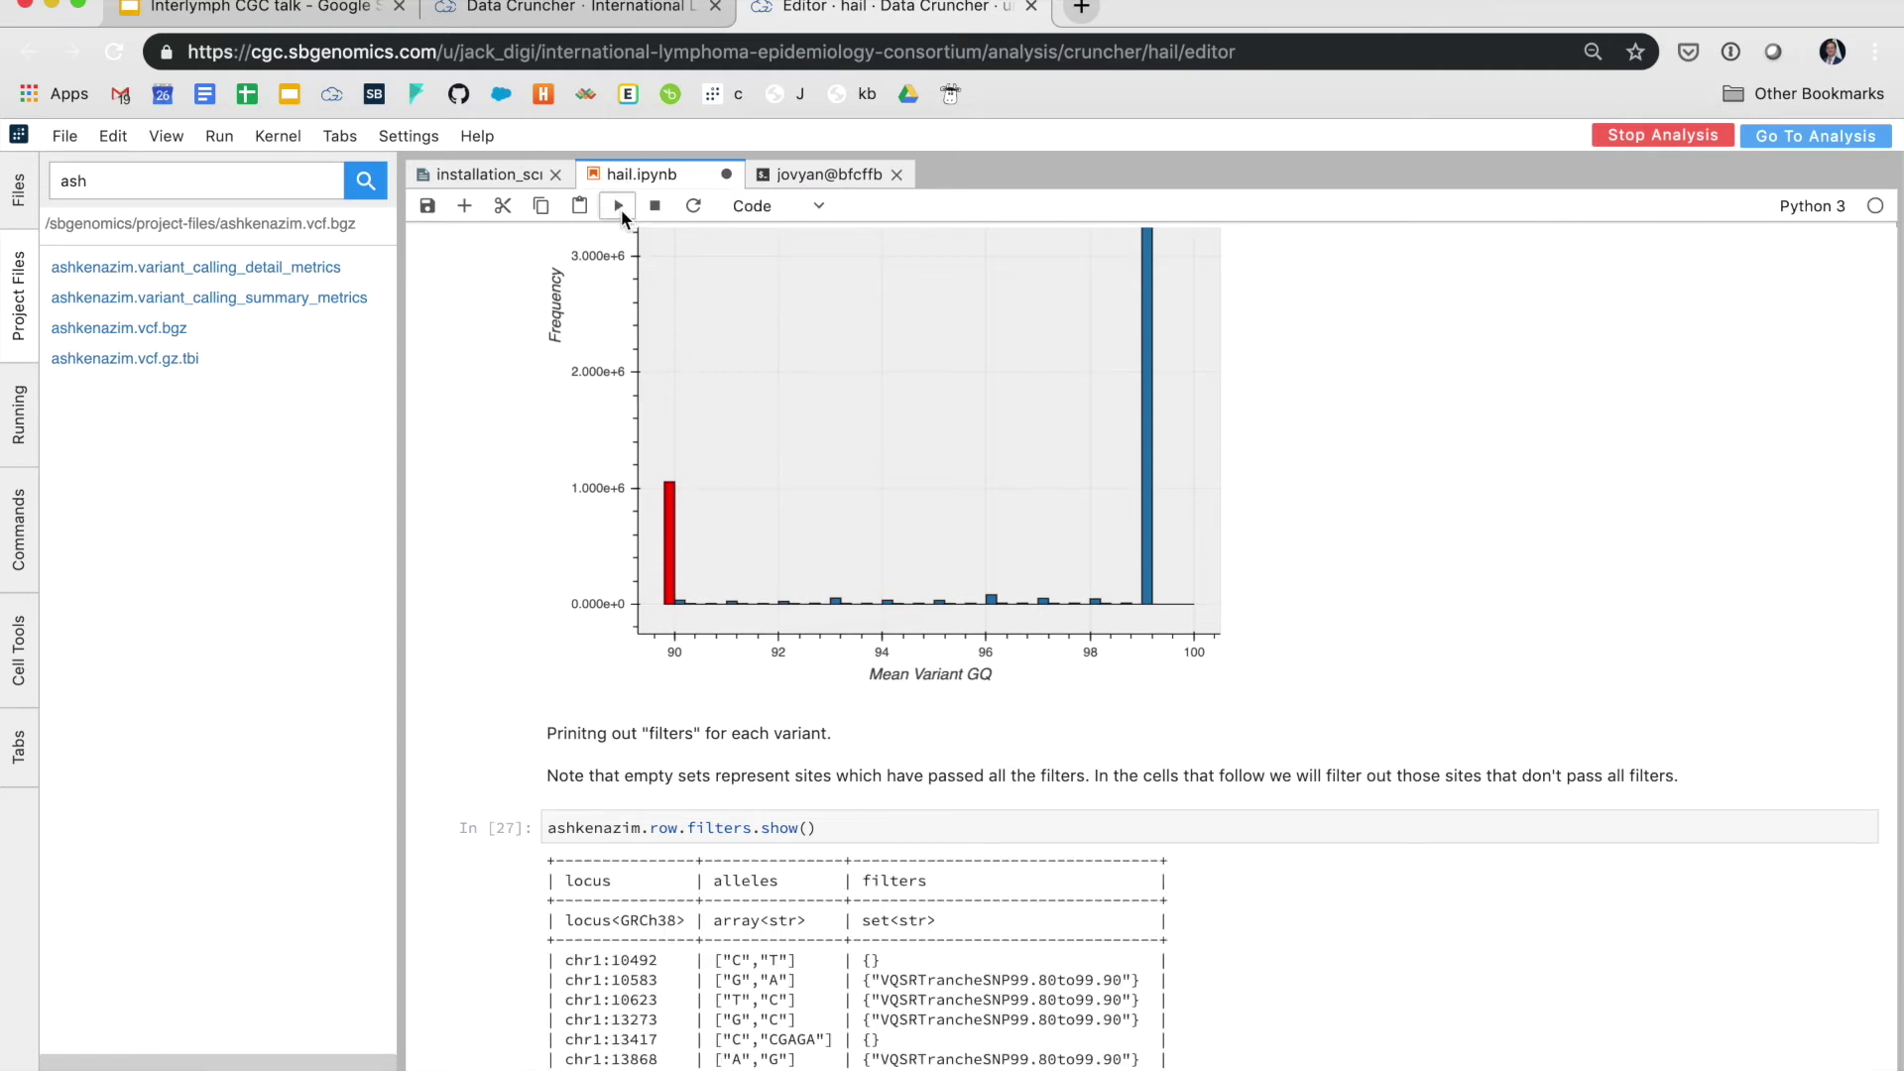
{"action": "left_click", "coordinate": [619, 206]}
{"action": "left_click", "coordinate": [619, 205]}
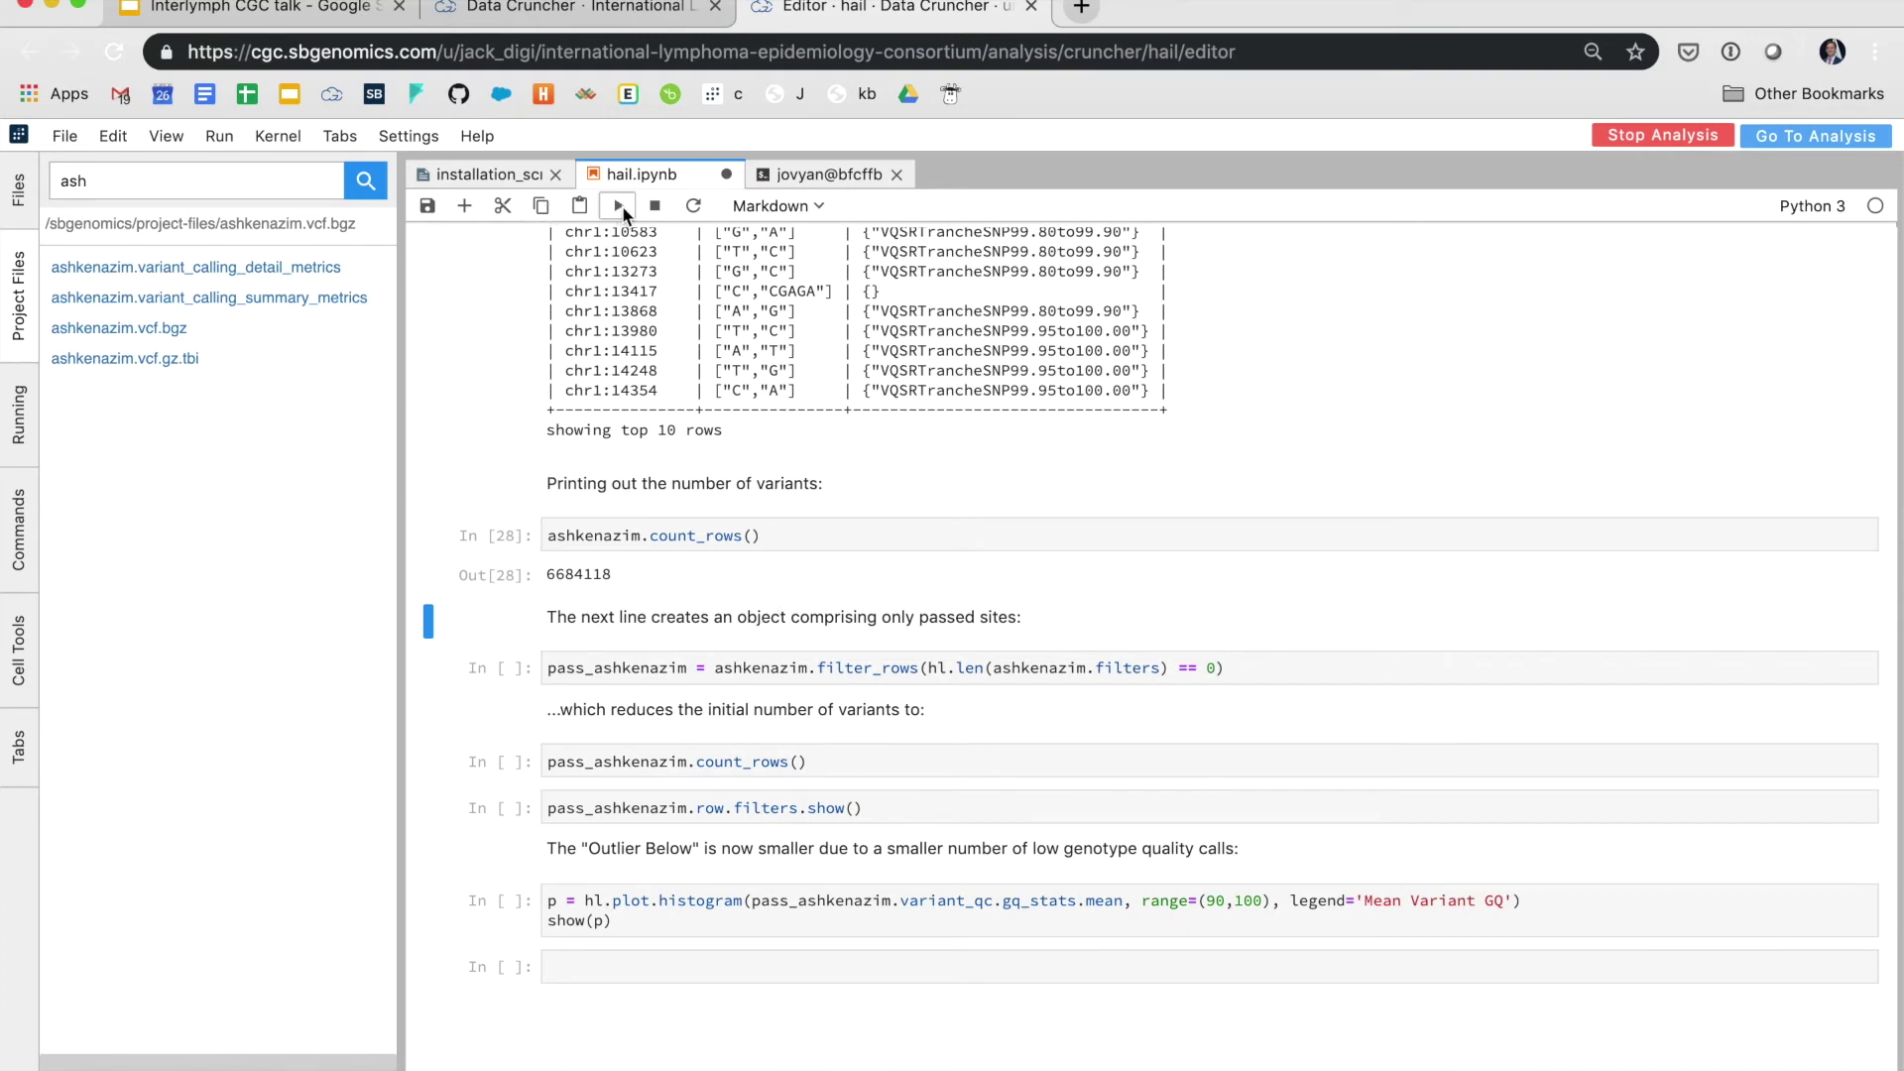
{"action": "left_click", "coordinate": [619, 205]}
{"action": "left_click", "coordinate": [619, 206]}
{"action": "left_click", "coordinate": [619, 206]}
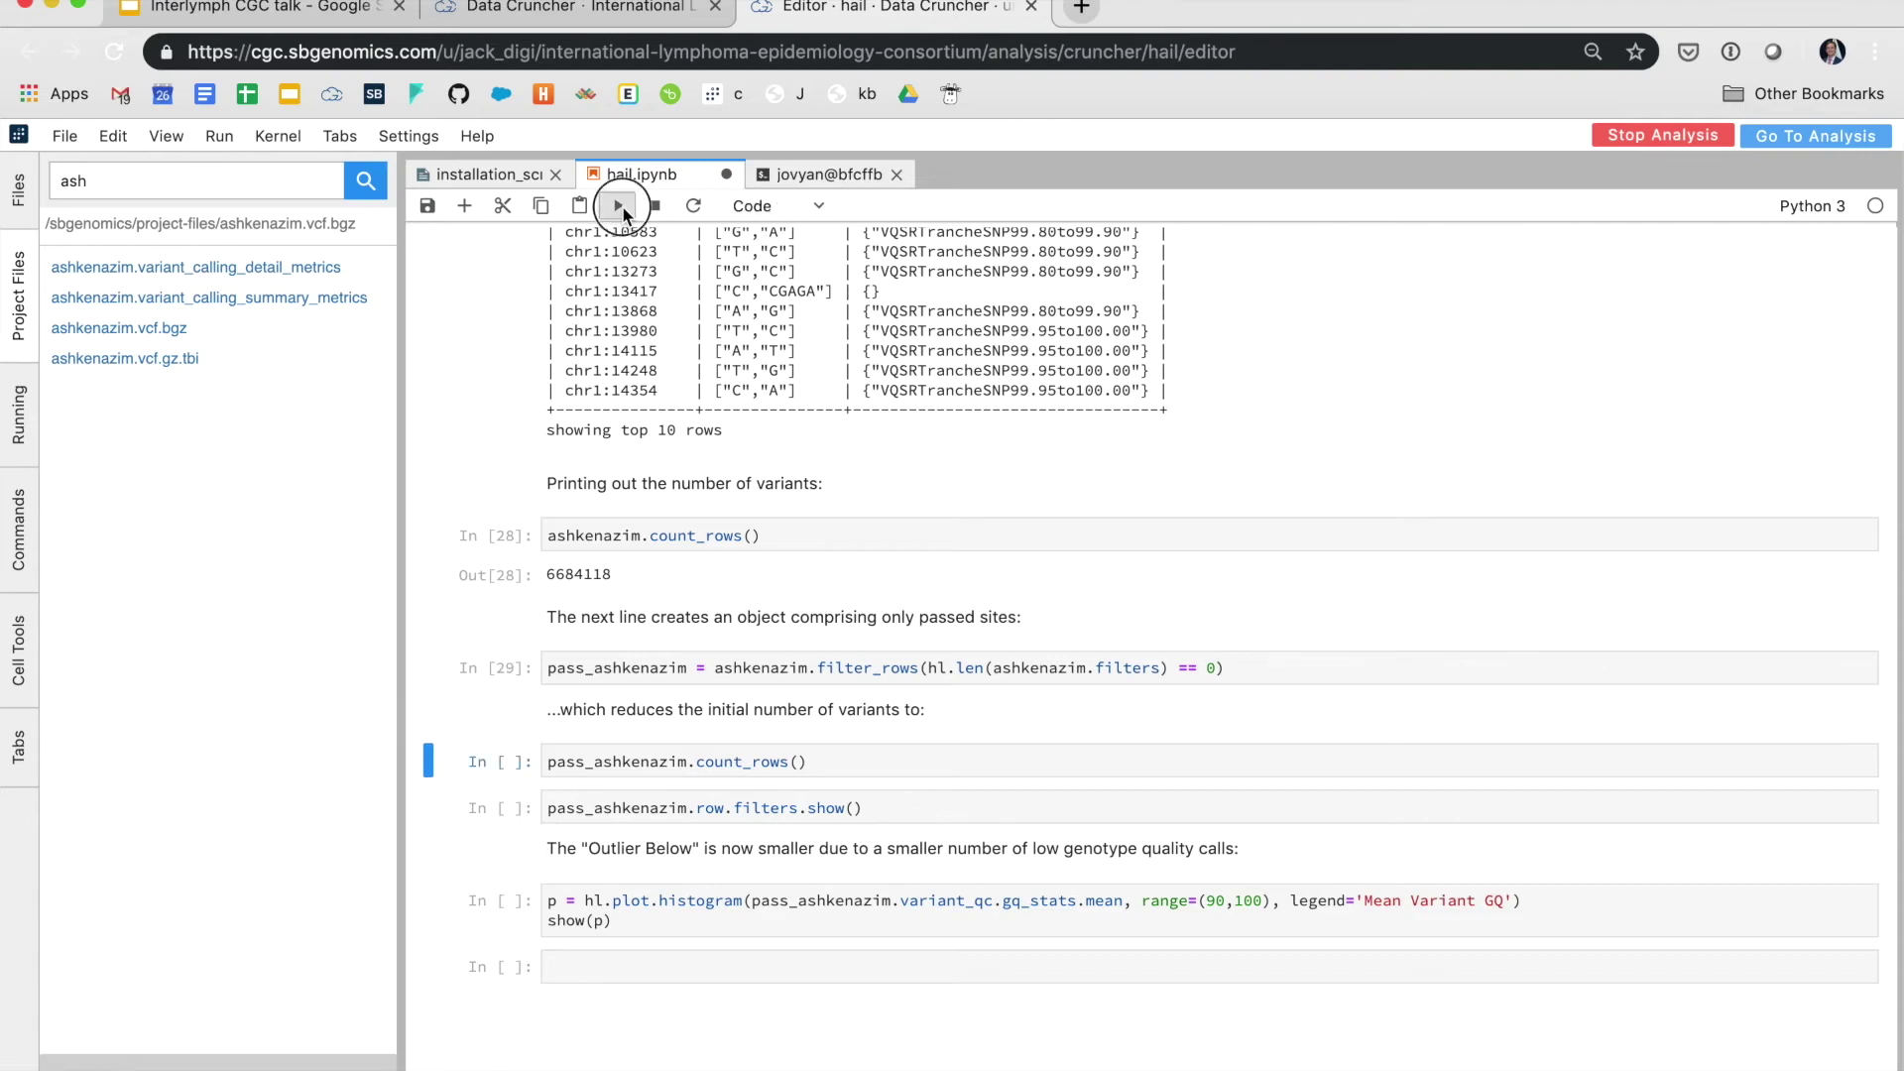
{"action": "left_click", "coordinate": [619, 205]}
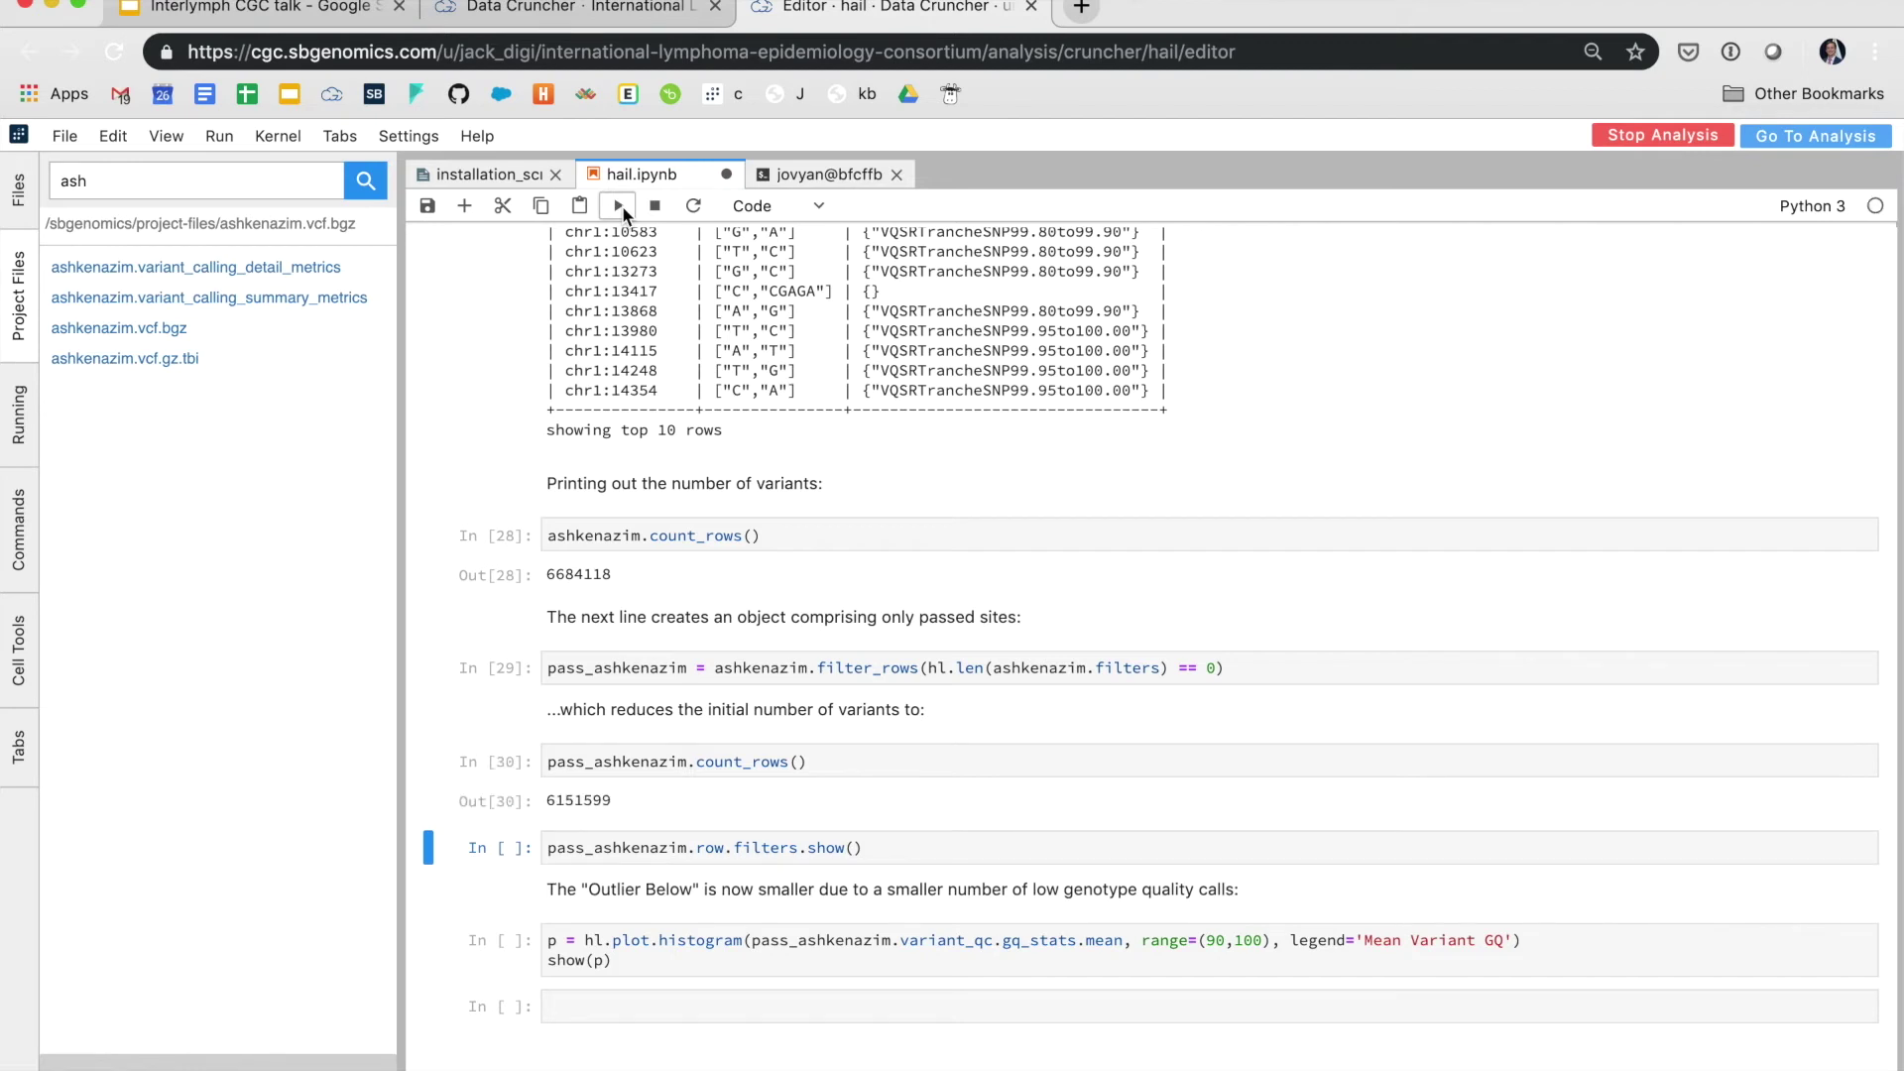
{"action": "left_click", "coordinate": [619, 205]}
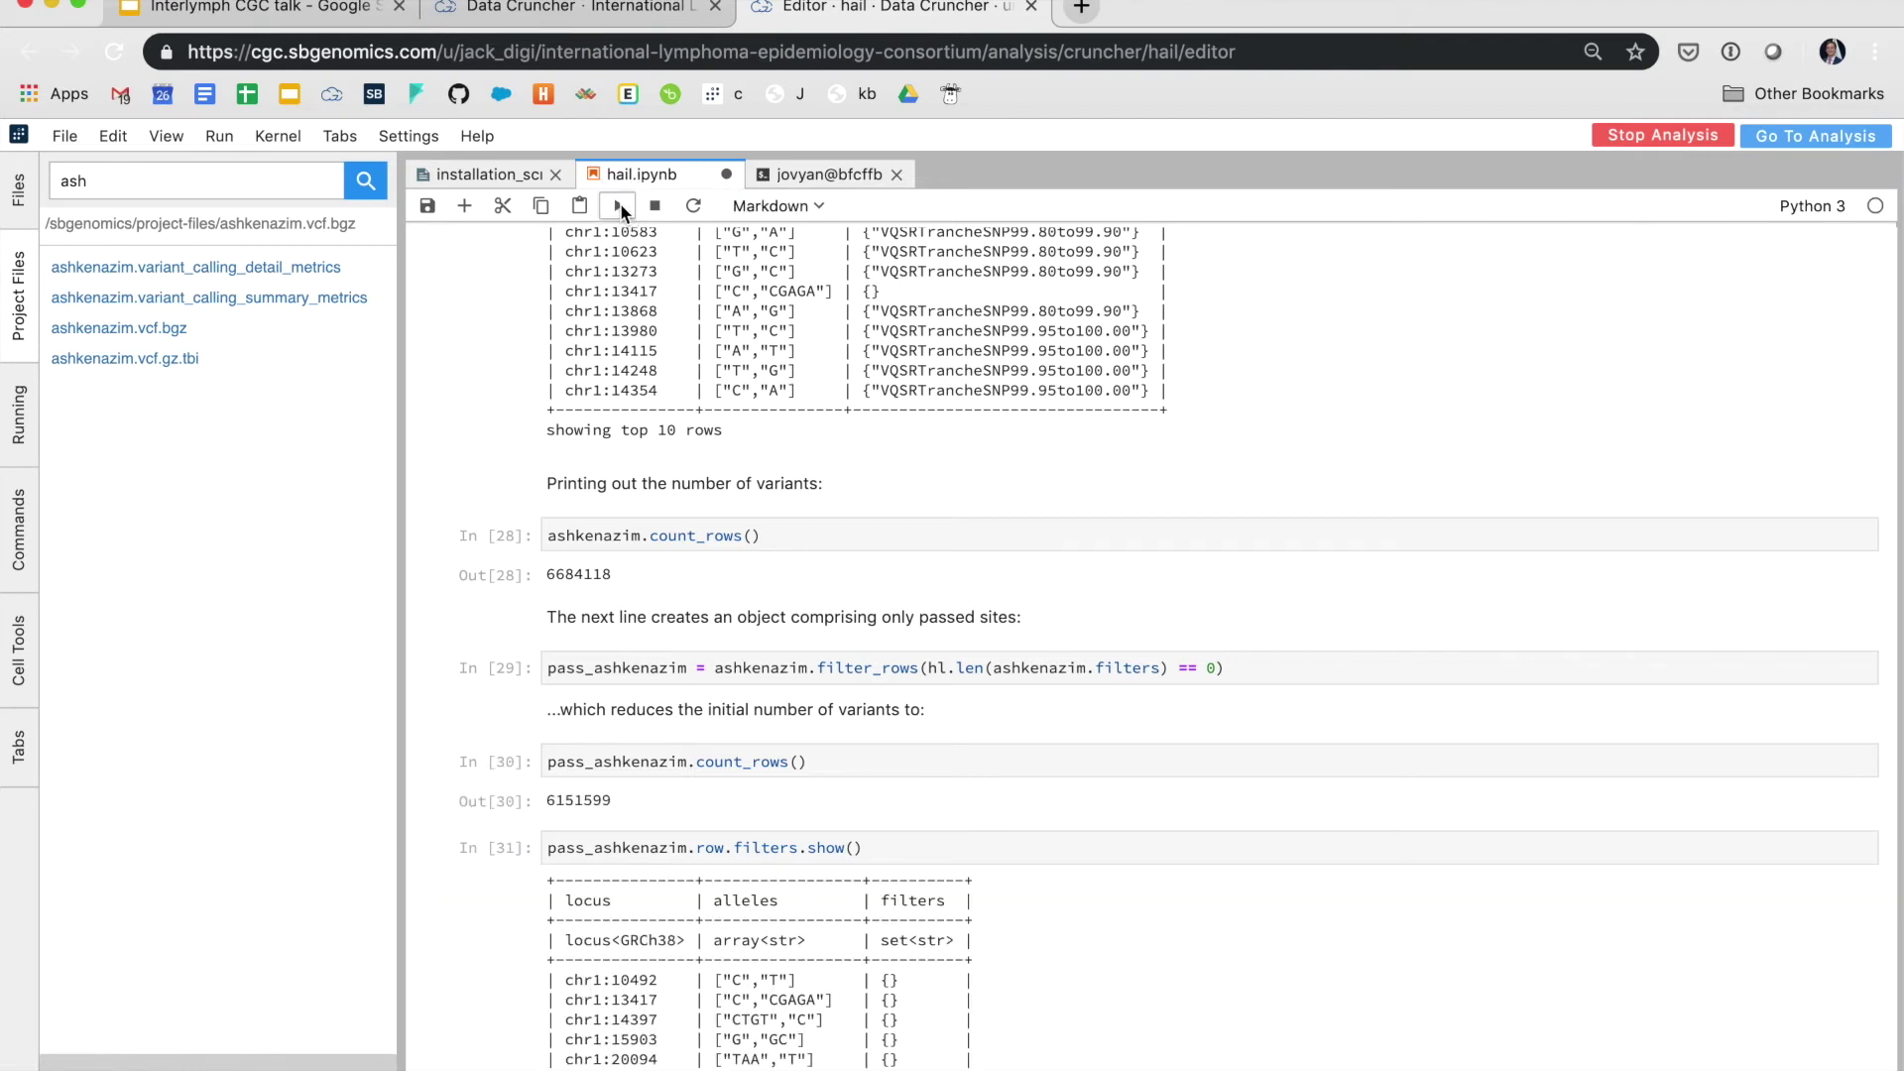
Plot the genotype quality histogram for the passed sites
{"action": "left_click", "coordinate": [621, 207]}
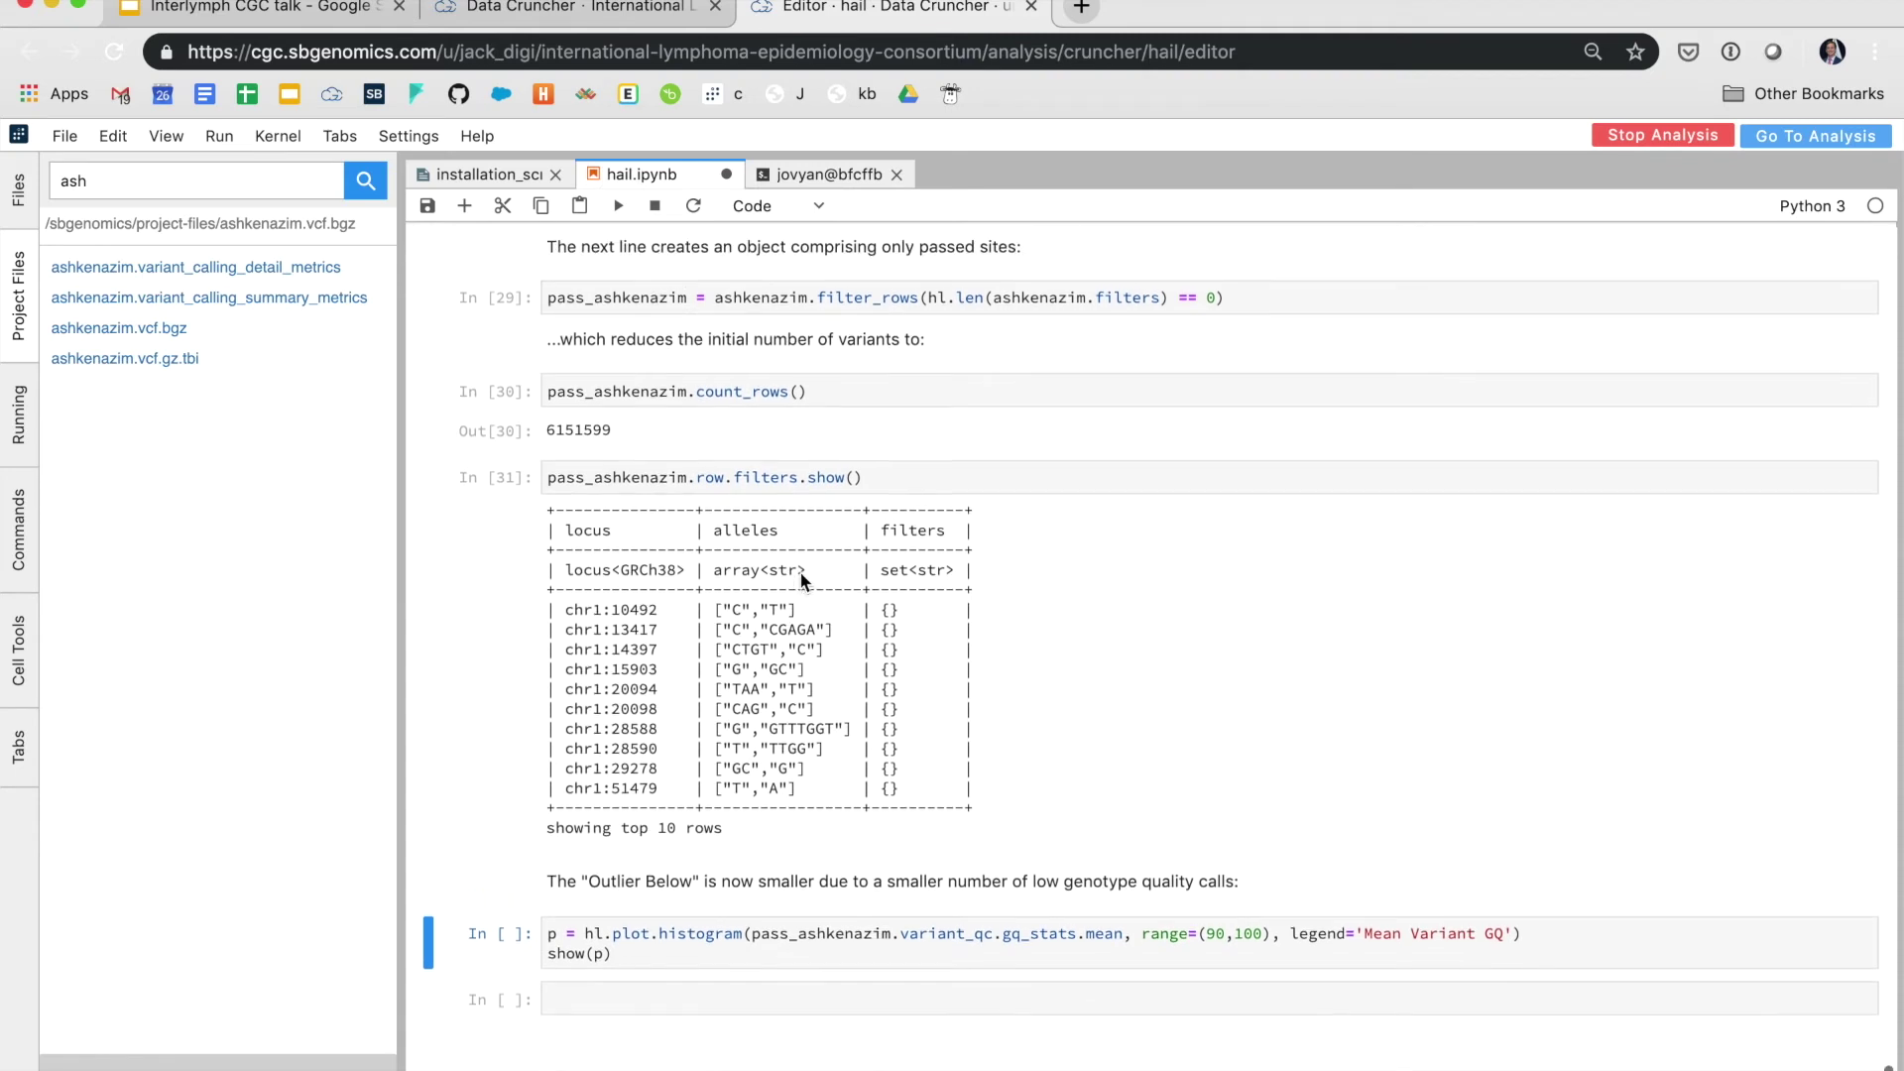
{"action": "left_click", "coordinate": [621, 205]}
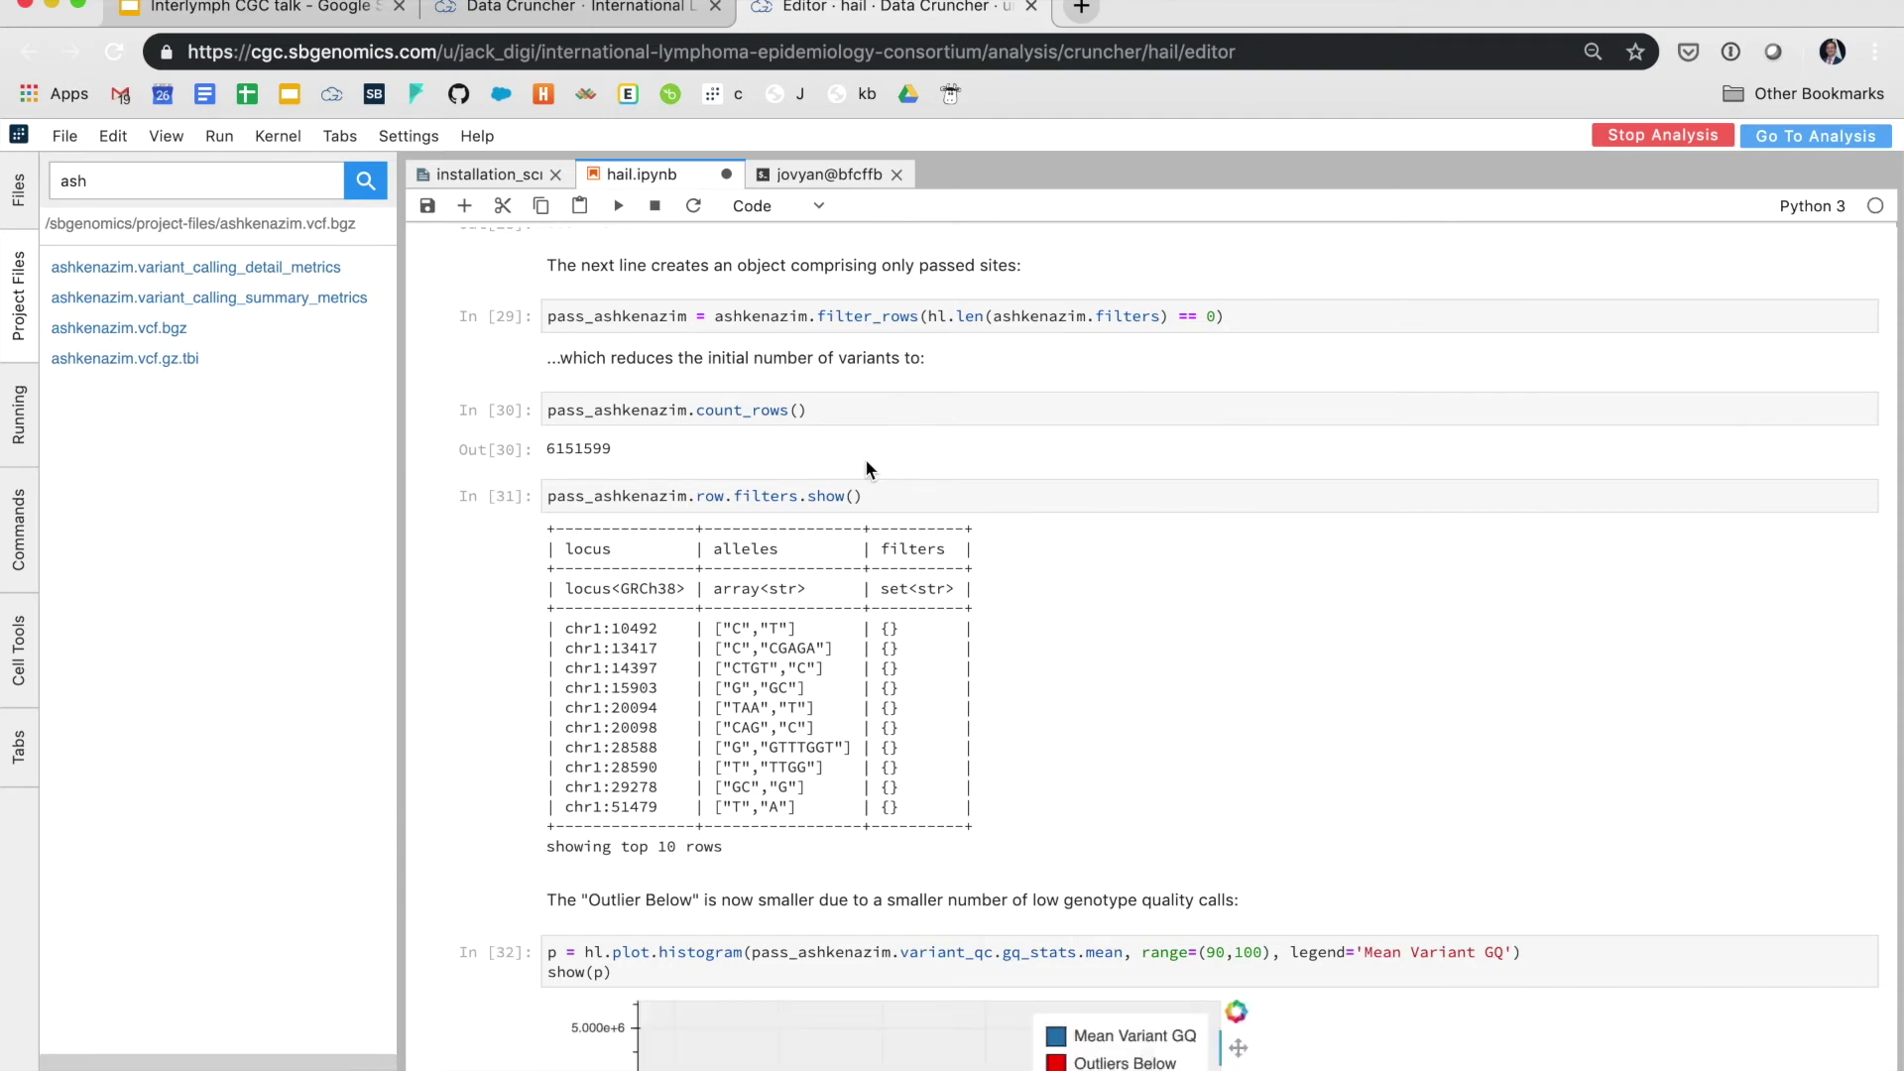
{"action": "scroll", "coordinate": [1174, 698], "scroll_direction": "down", "scroll_amount": 6}
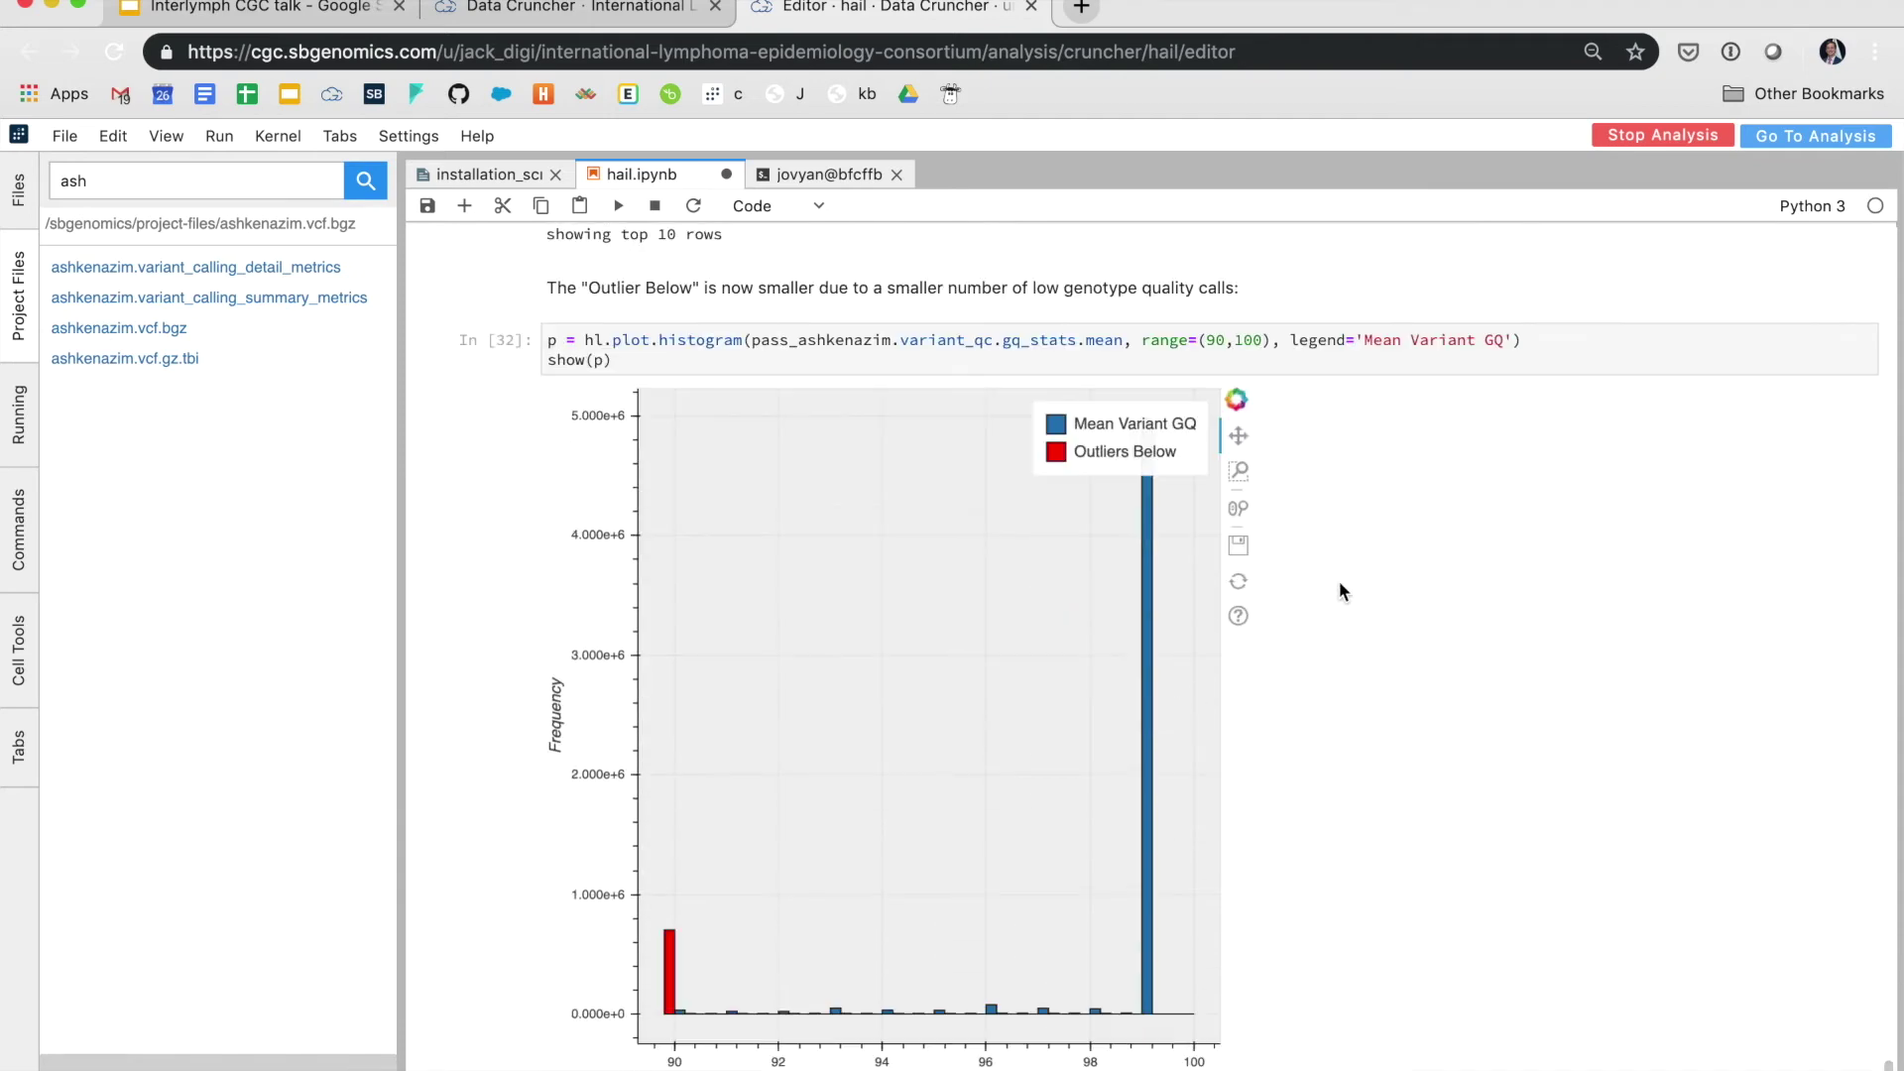
{"action": "scroll", "coordinate": [1358, 580], "scroll_direction": "up", "scroll_amount": 1}
{"action": "scroll", "coordinate": [1367, 582], "scroll_direction": "up", "scroll_amount": 20}
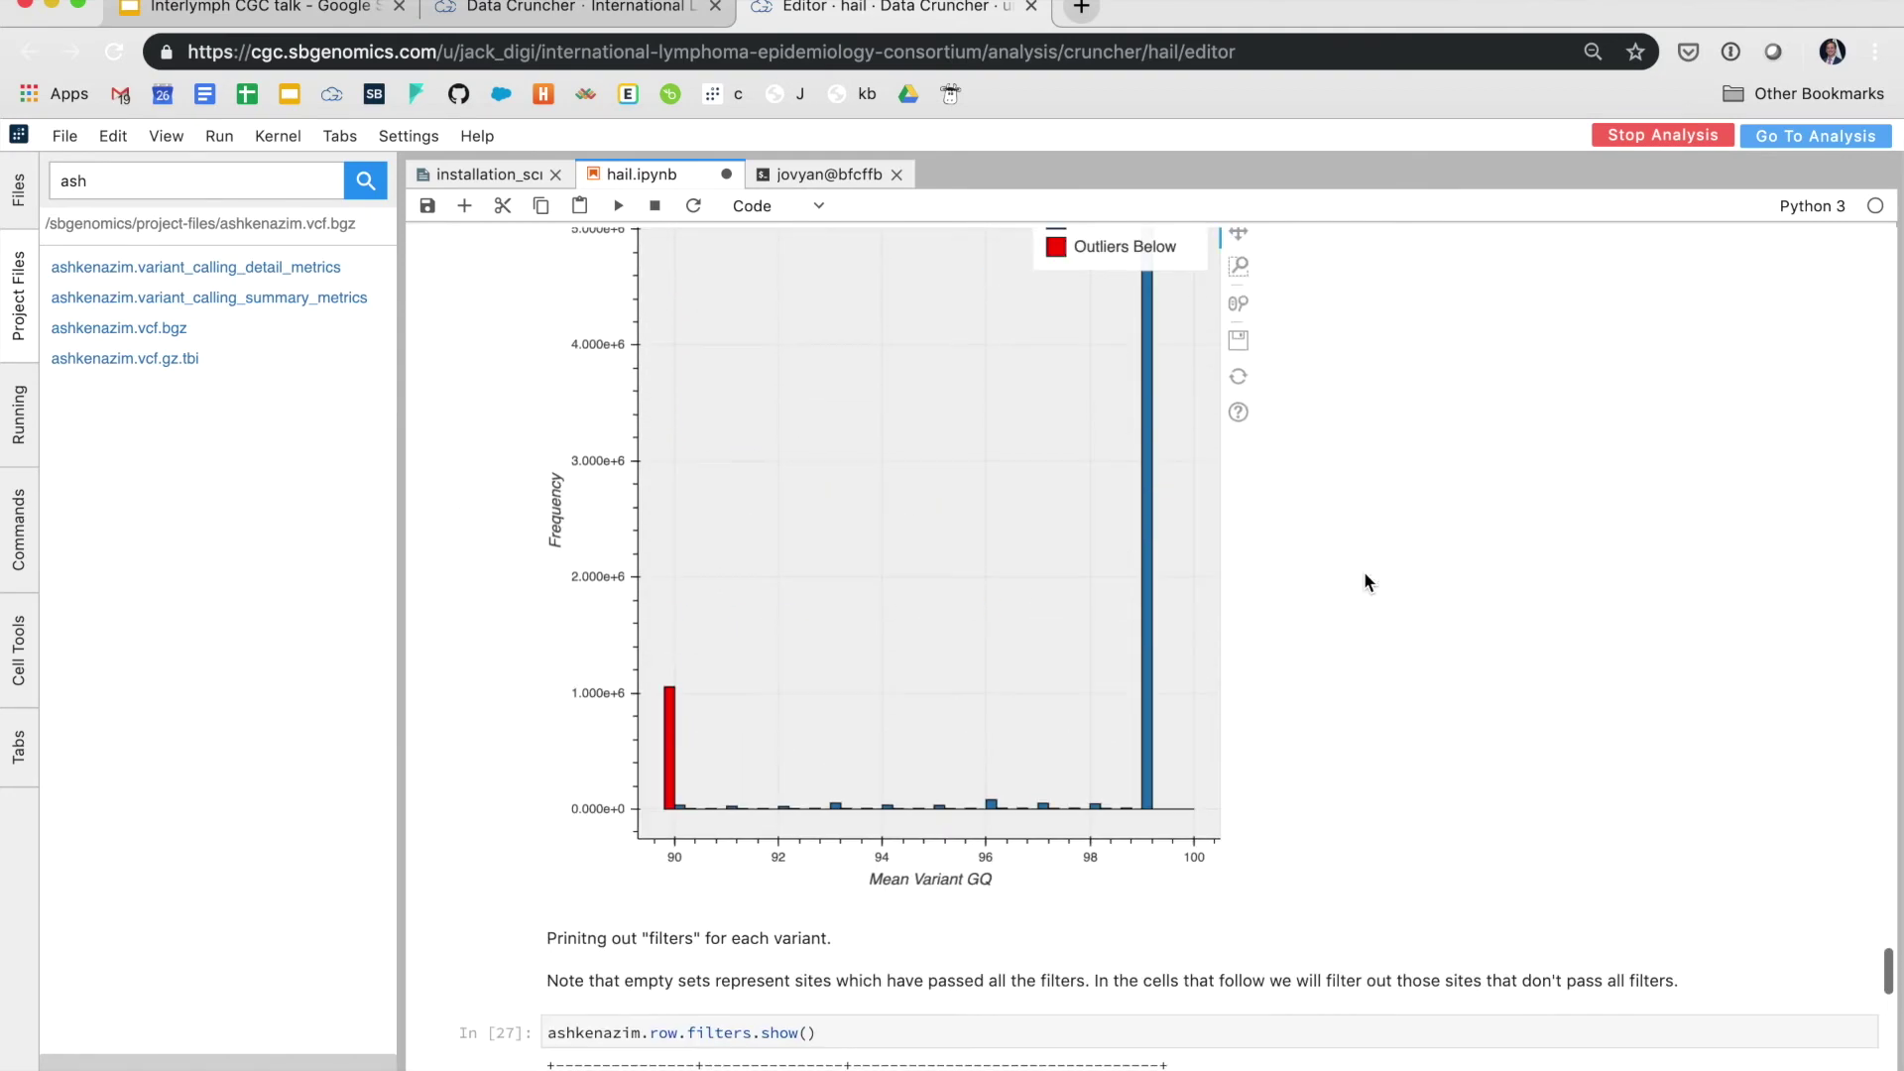
{"action": "scroll", "coordinate": [1367, 582], "scroll_direction": "up", "scroll_amount": 5}
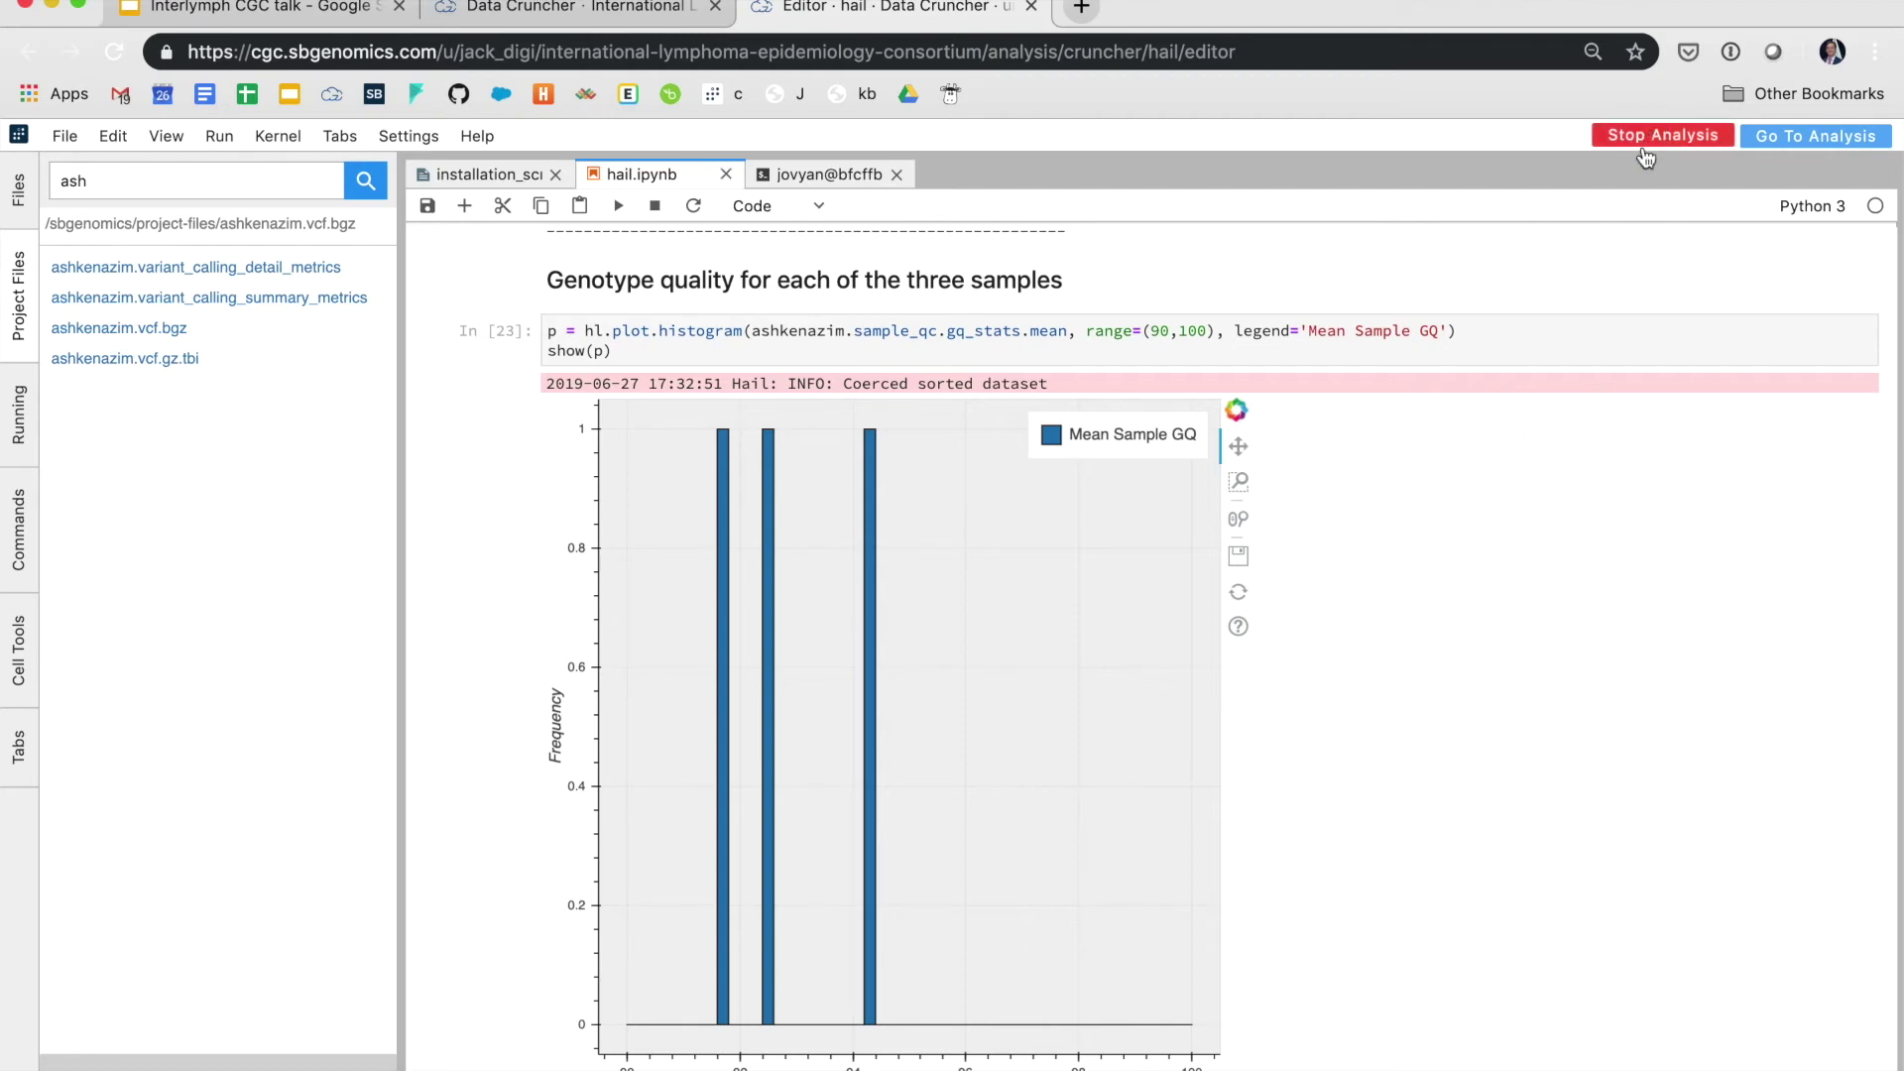
Stop the running Data Cruncher analysis and go to Data > Data Browser
{"action": "left_click", "coordinate": [1653, 137]}
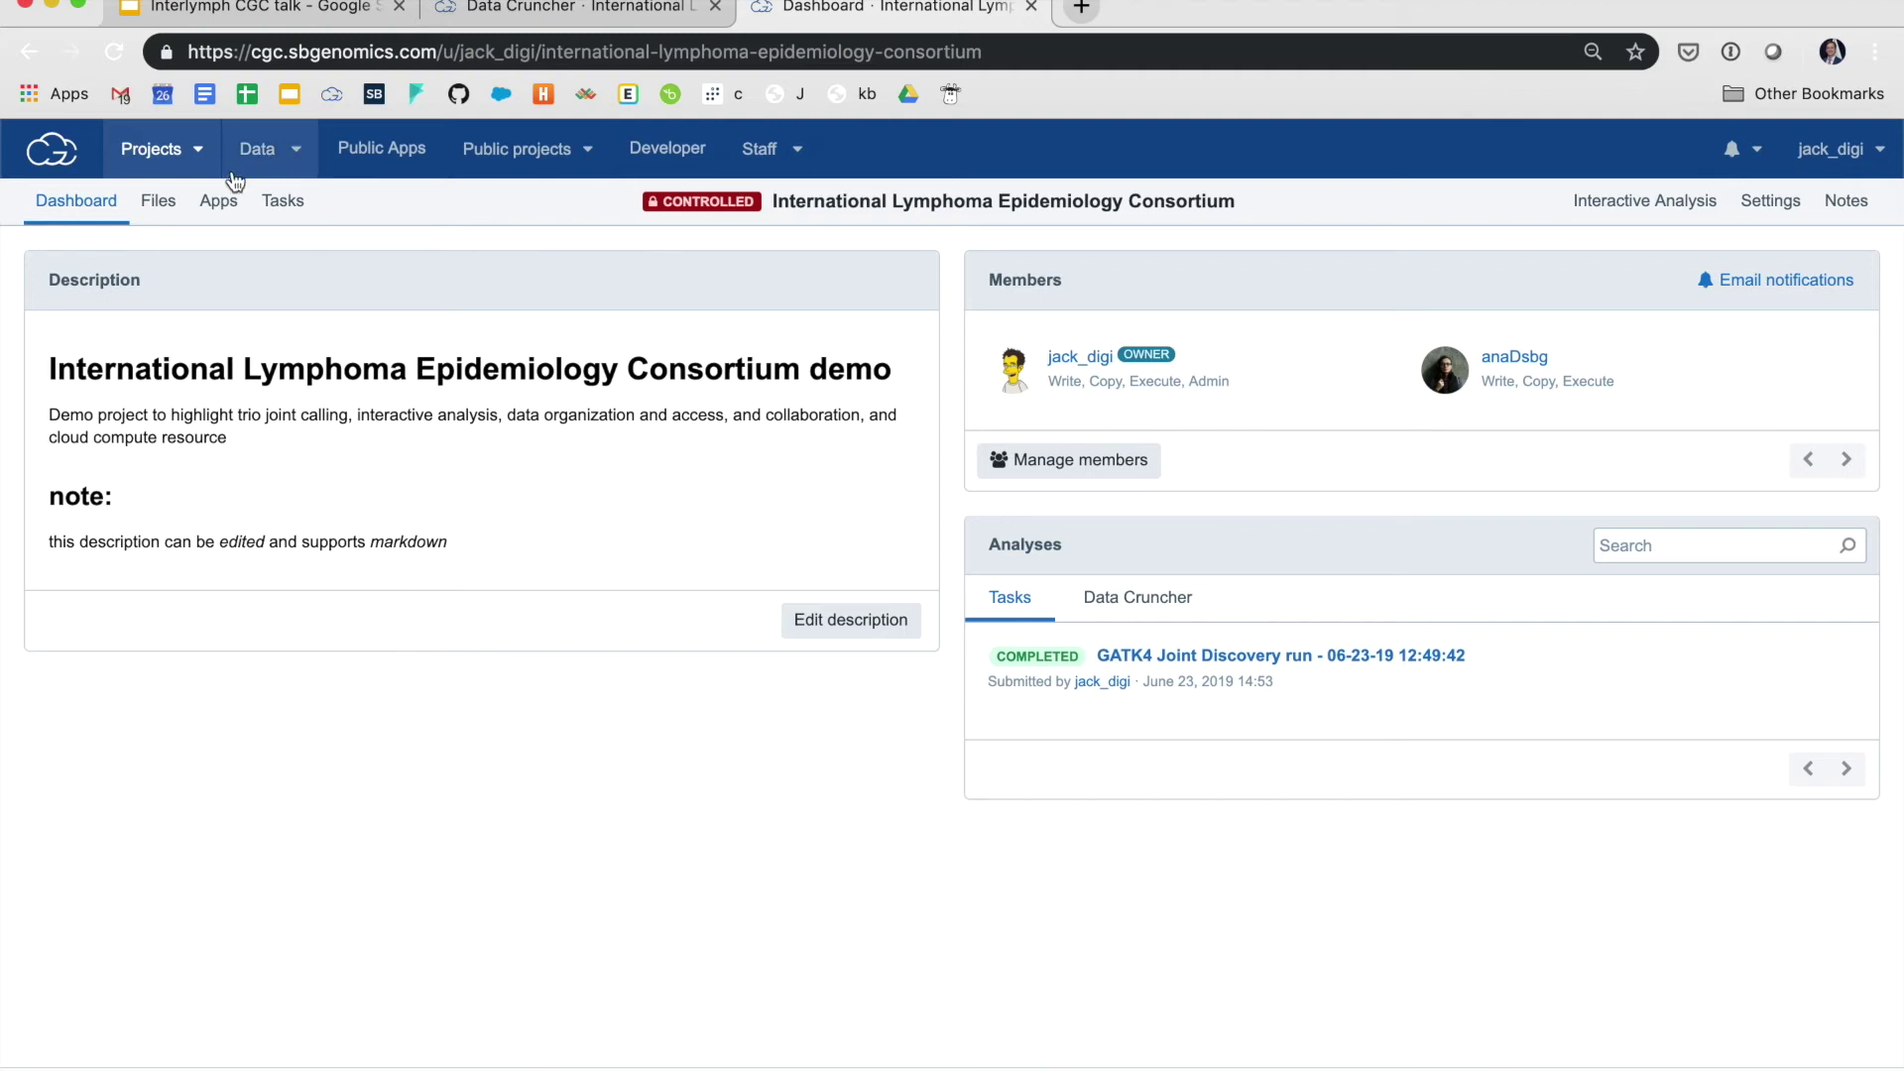
{"action": "left_click", "coordinate": [287, 149]}
{"action": "left_click", "coordinate": [255, 347]}
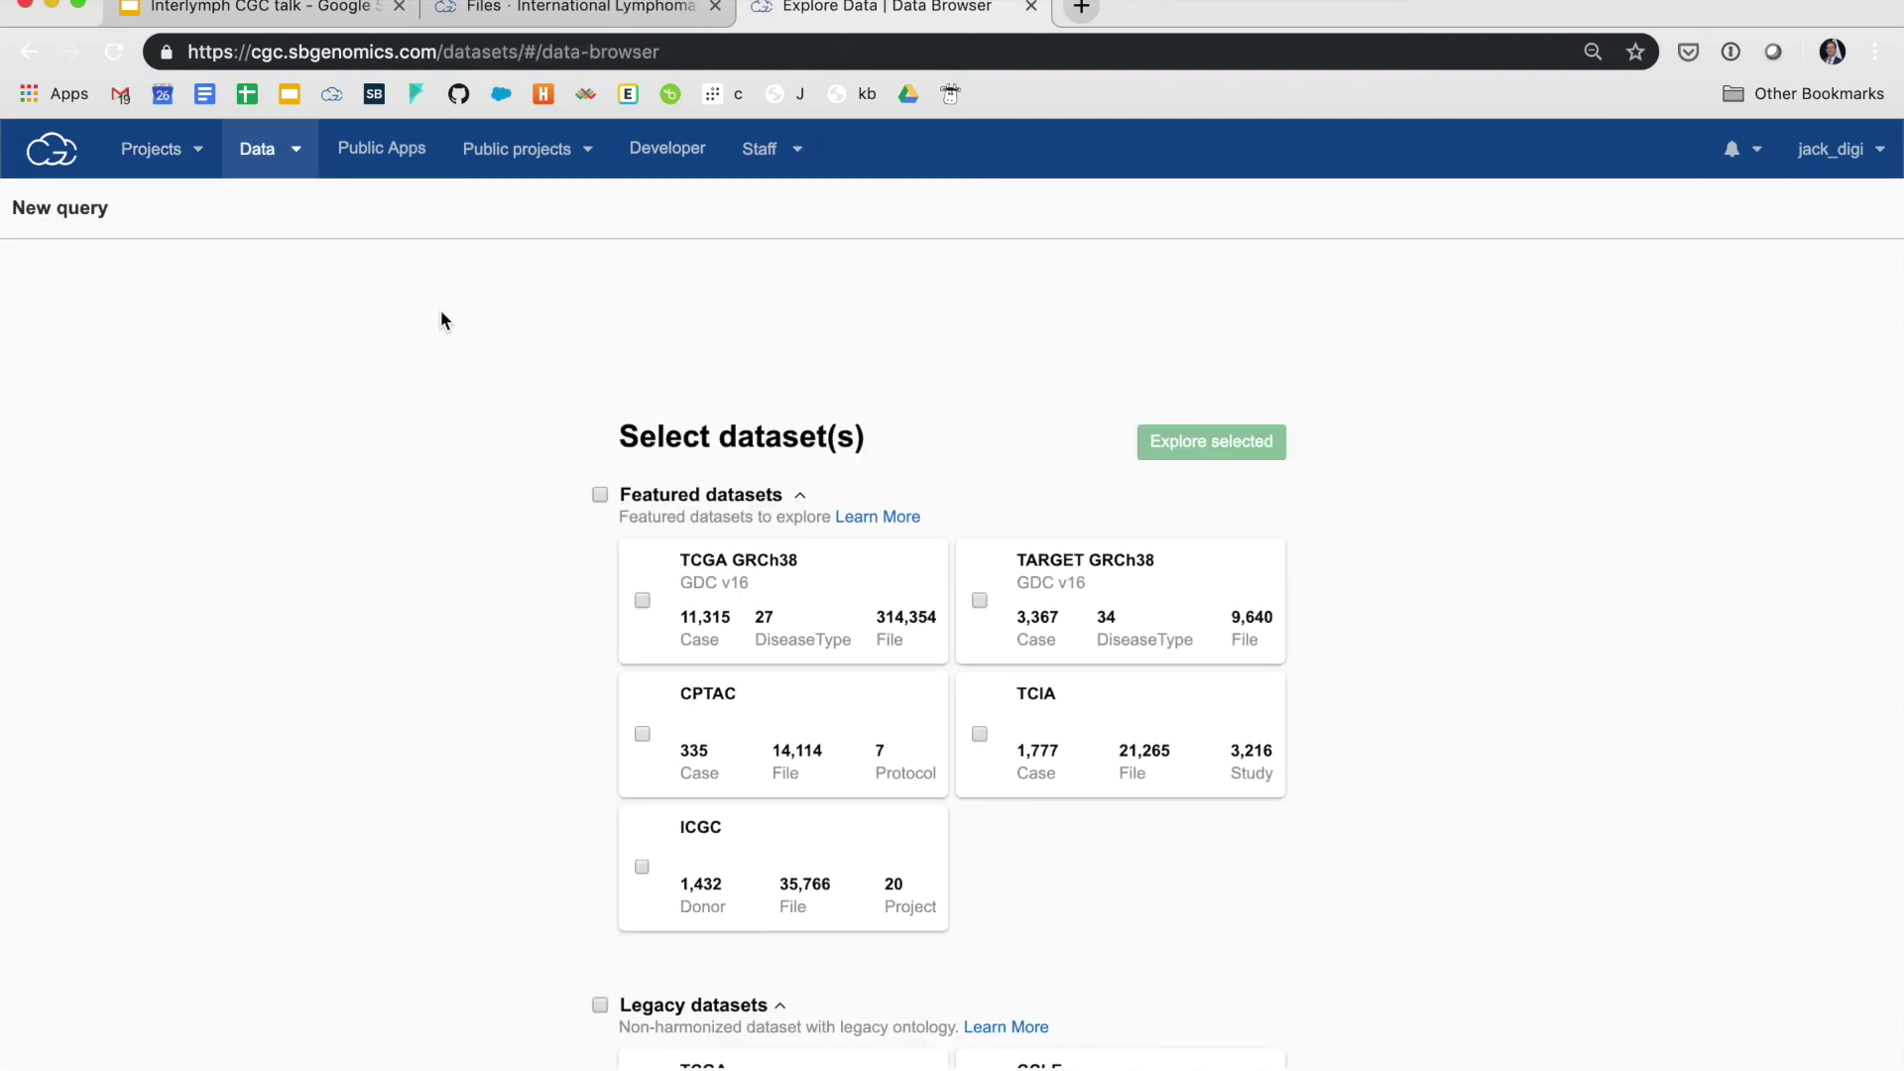
Select only TCGA GRCh38, leaving TARGET GRCh38 and TCIA unticked, and explore it
{"action": "left_click", "coordinate": [643, 603]}
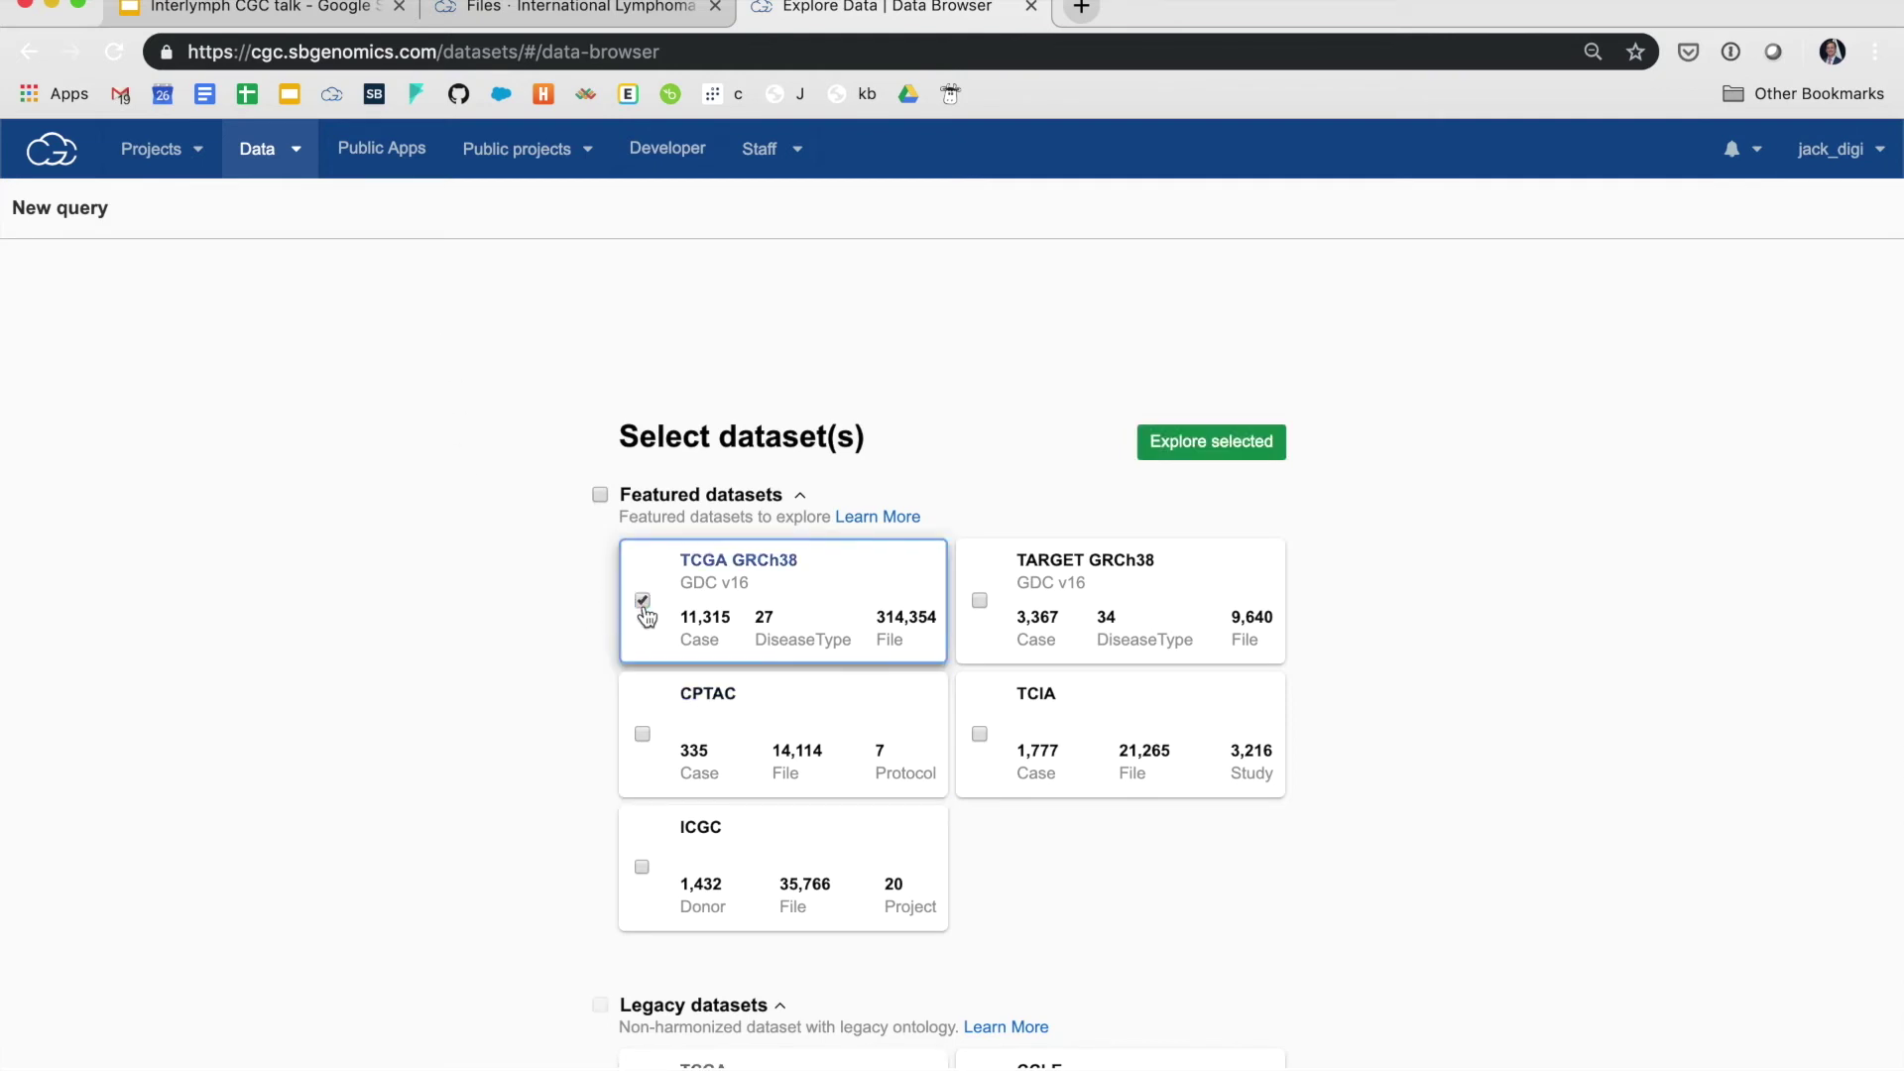
{"action": "left_click", "coordinate": [980, 600]}
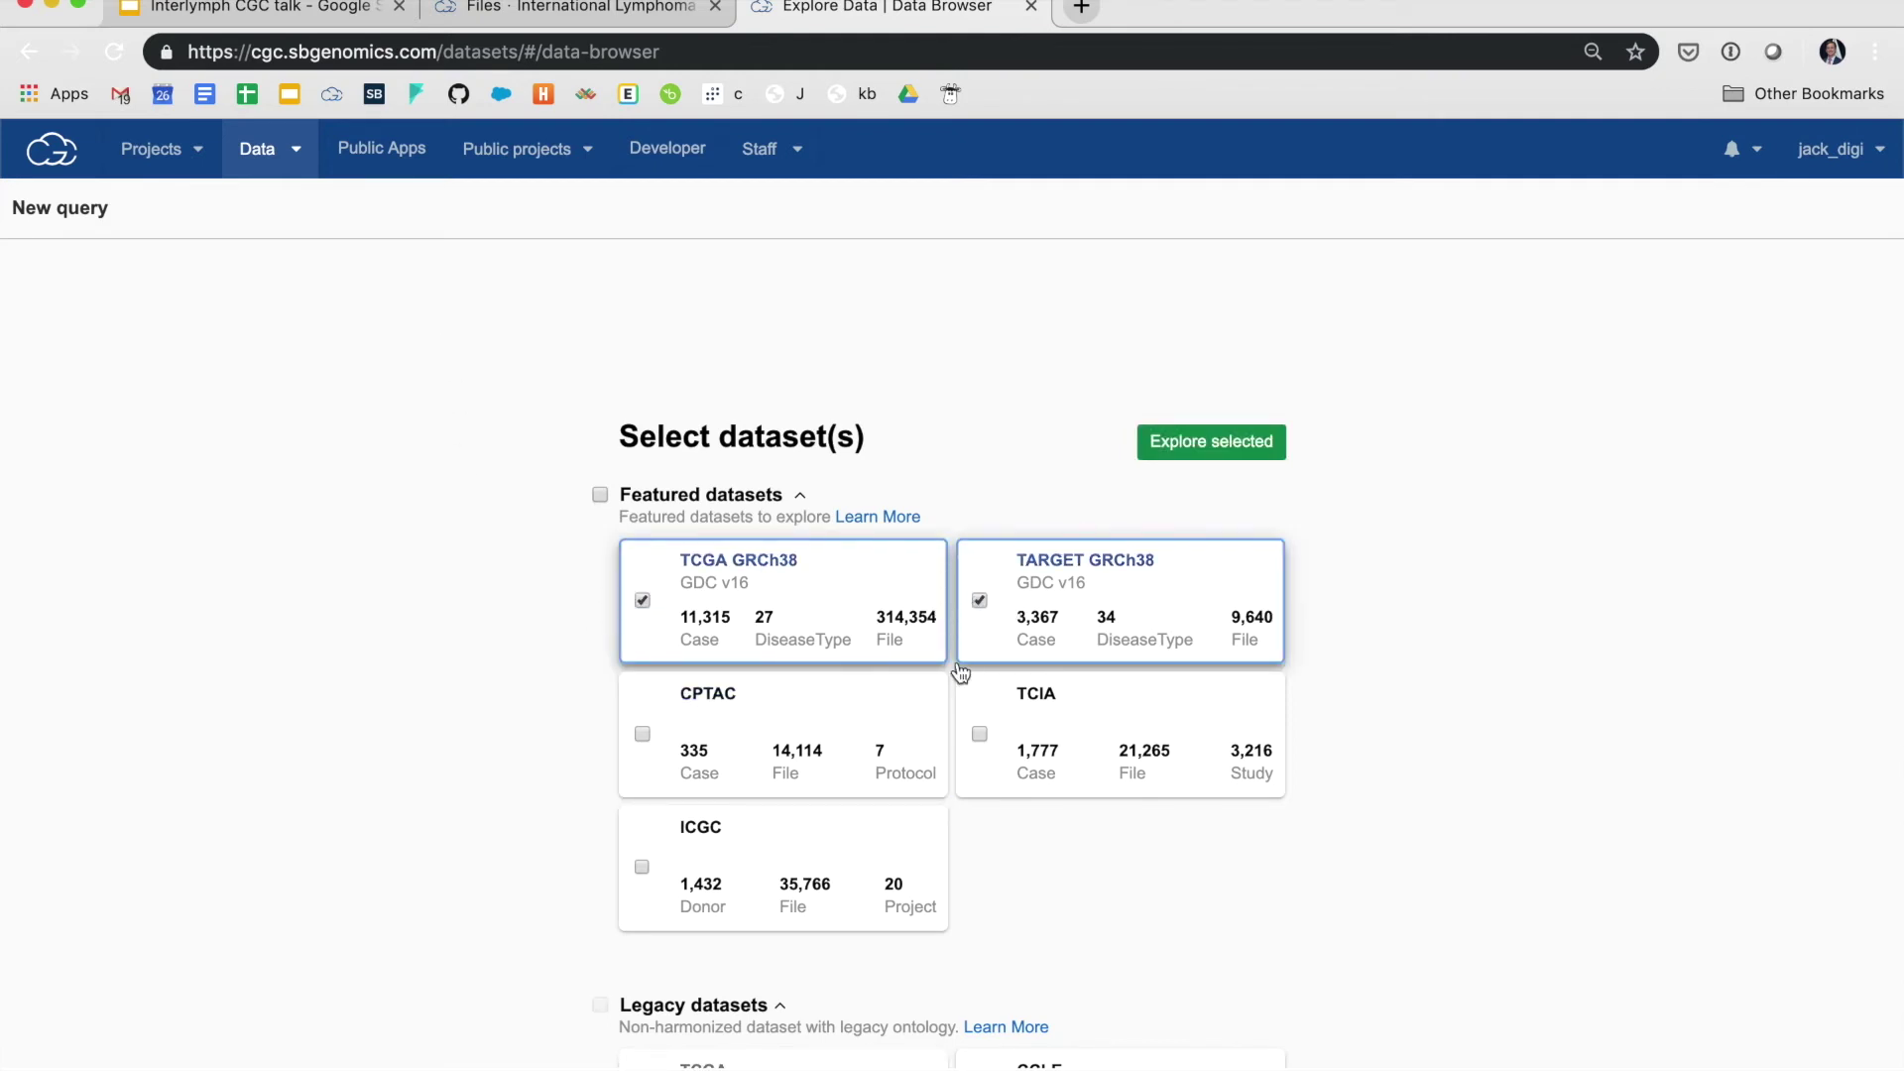
{"action": "left_click", "coordinate": [980, 734]}
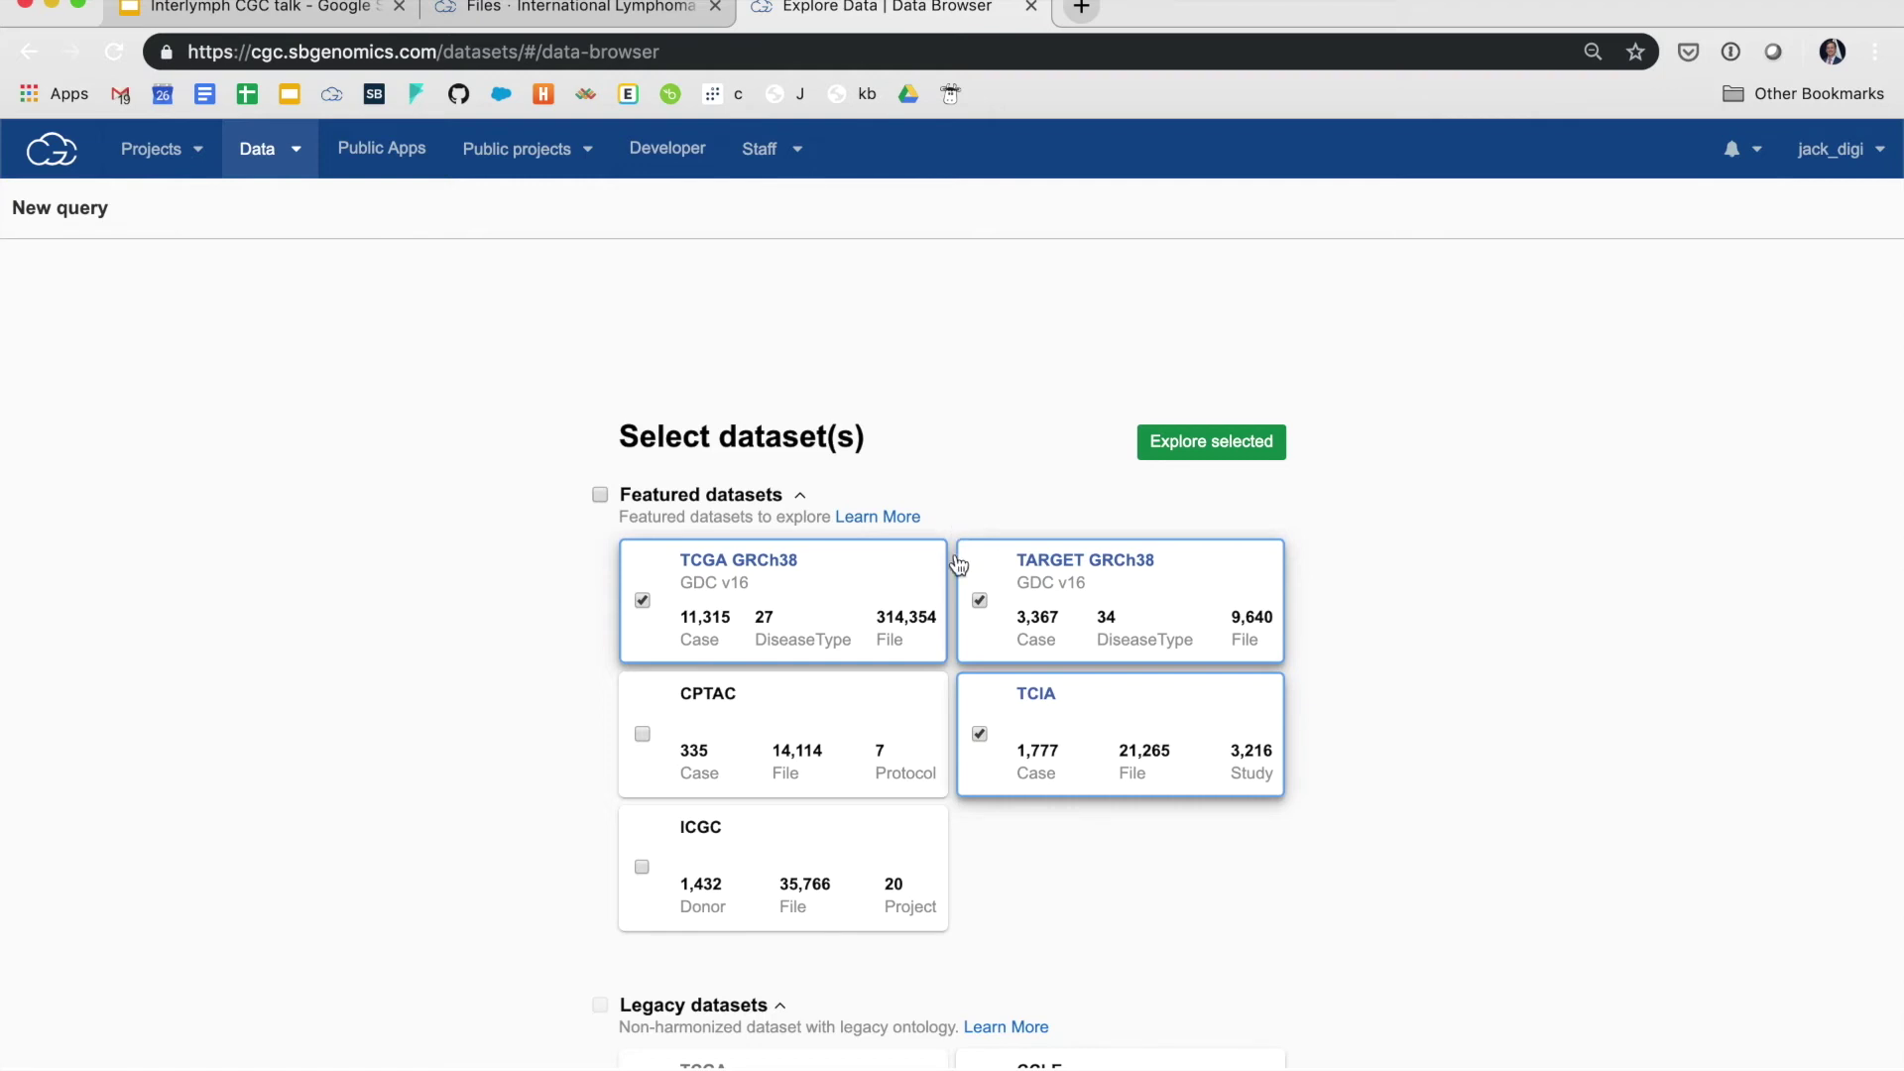
{"action": "left_click", "coordinate": [980, 600]}
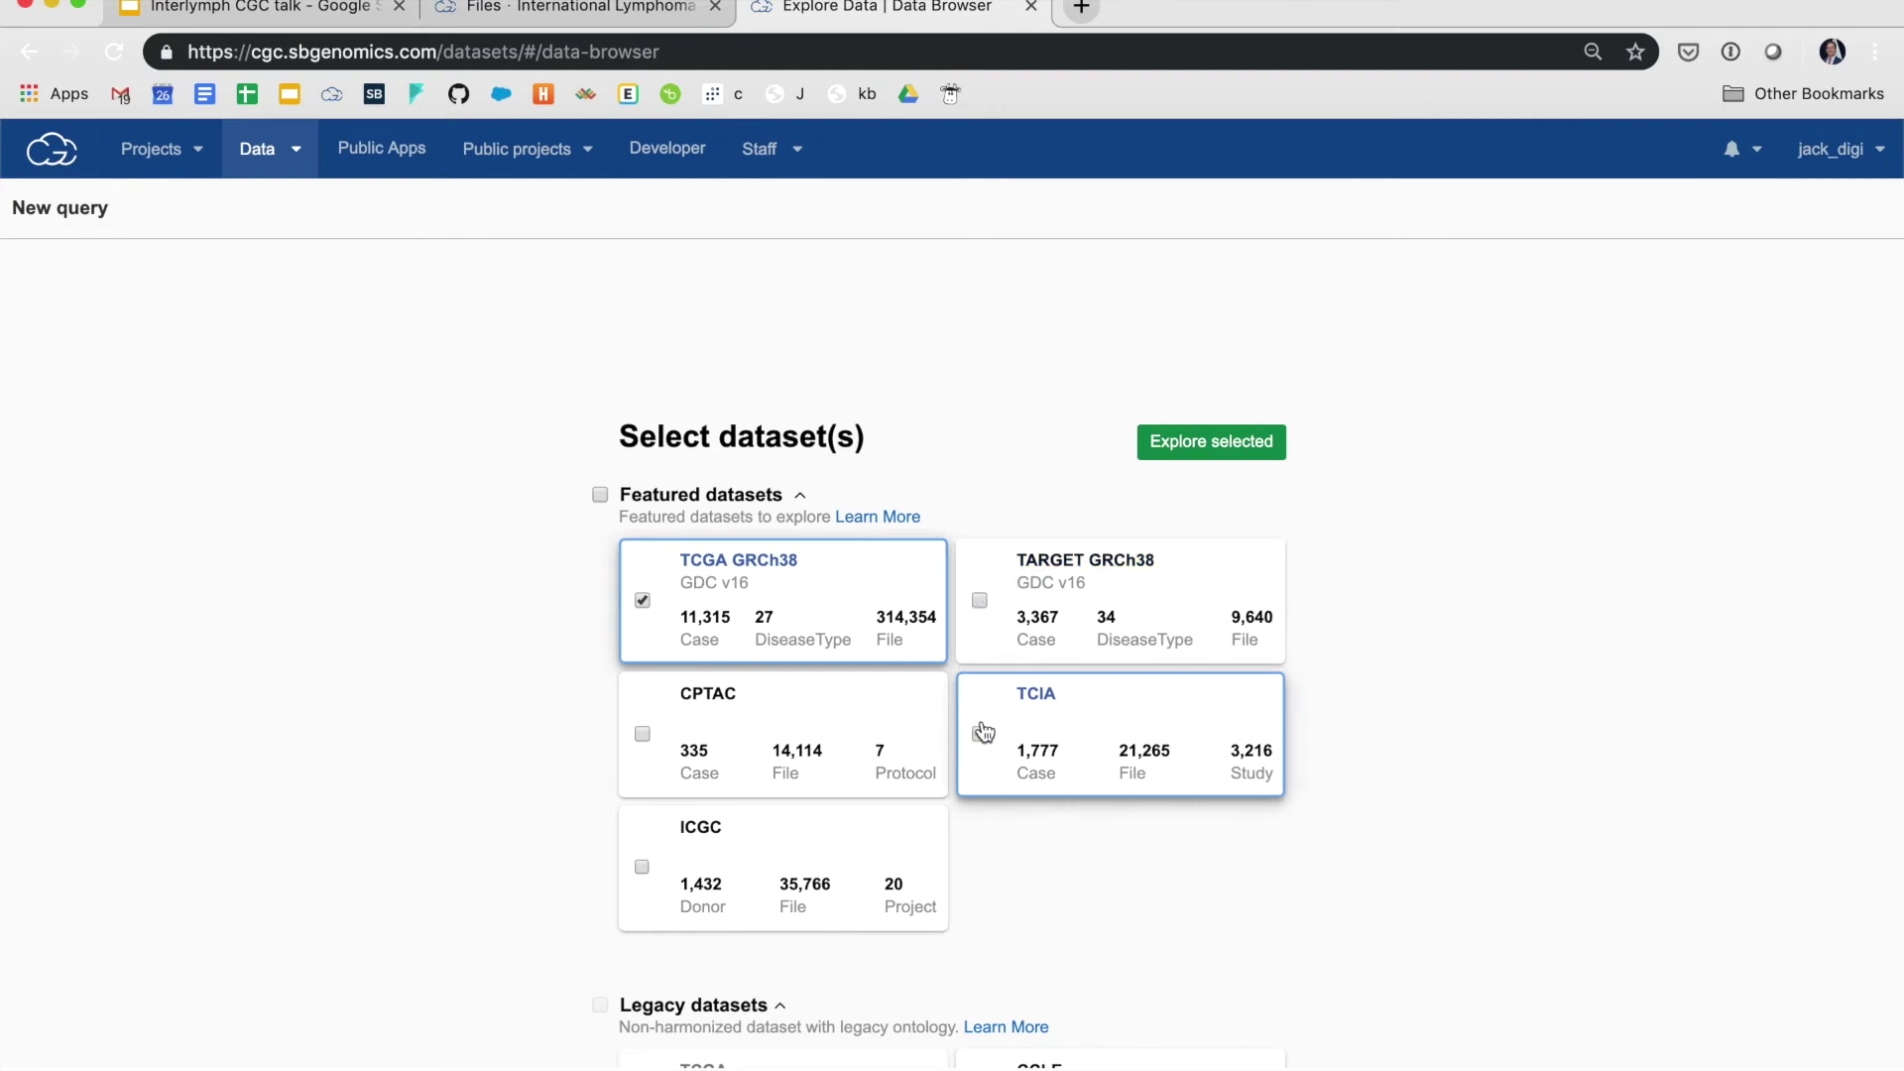
{"action": "left_click", "coordinate": [980, 734]}
{"action": "left_click", "coordinate": [1214, 438]}
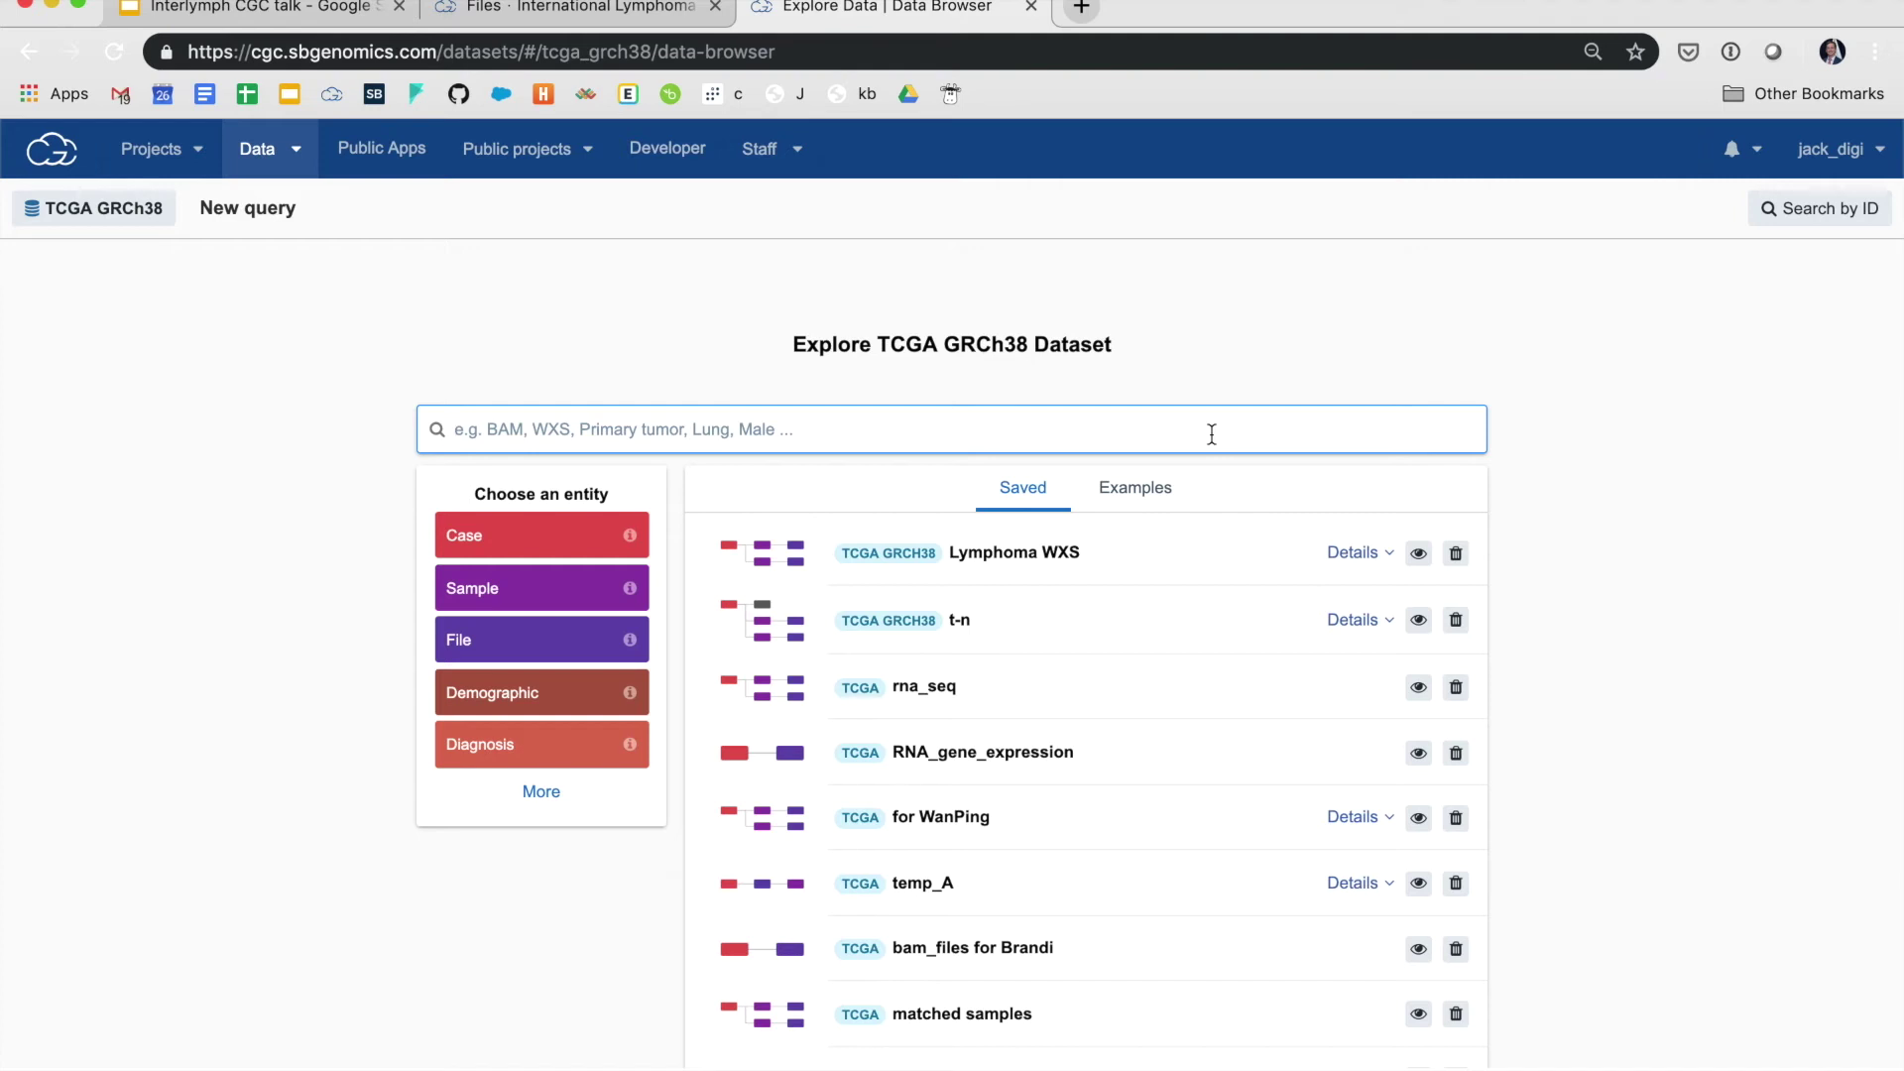
Search saved queries for Mature B-Cell Lymphomas and BAM, review the results, then clear the terms
{"action": "type", "text": "Ly"}
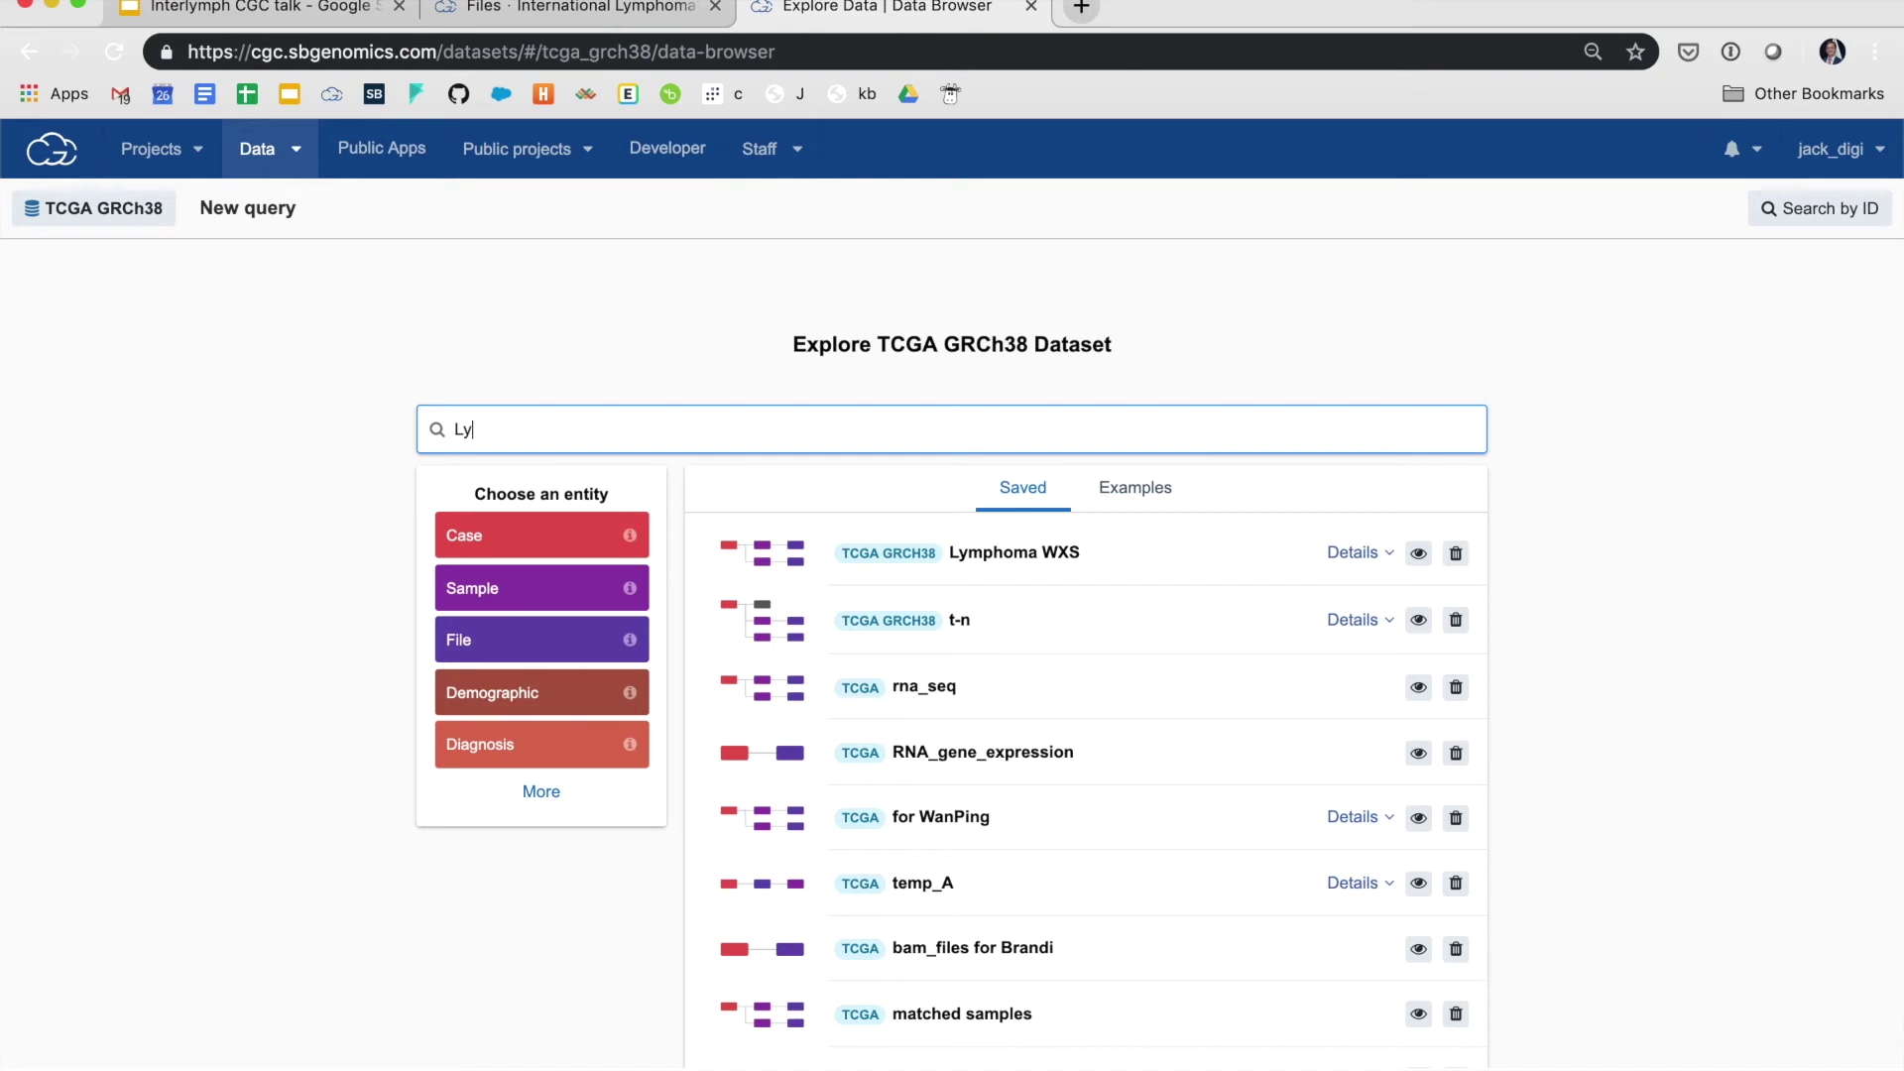
{"action": "type", "text": "mpho"}
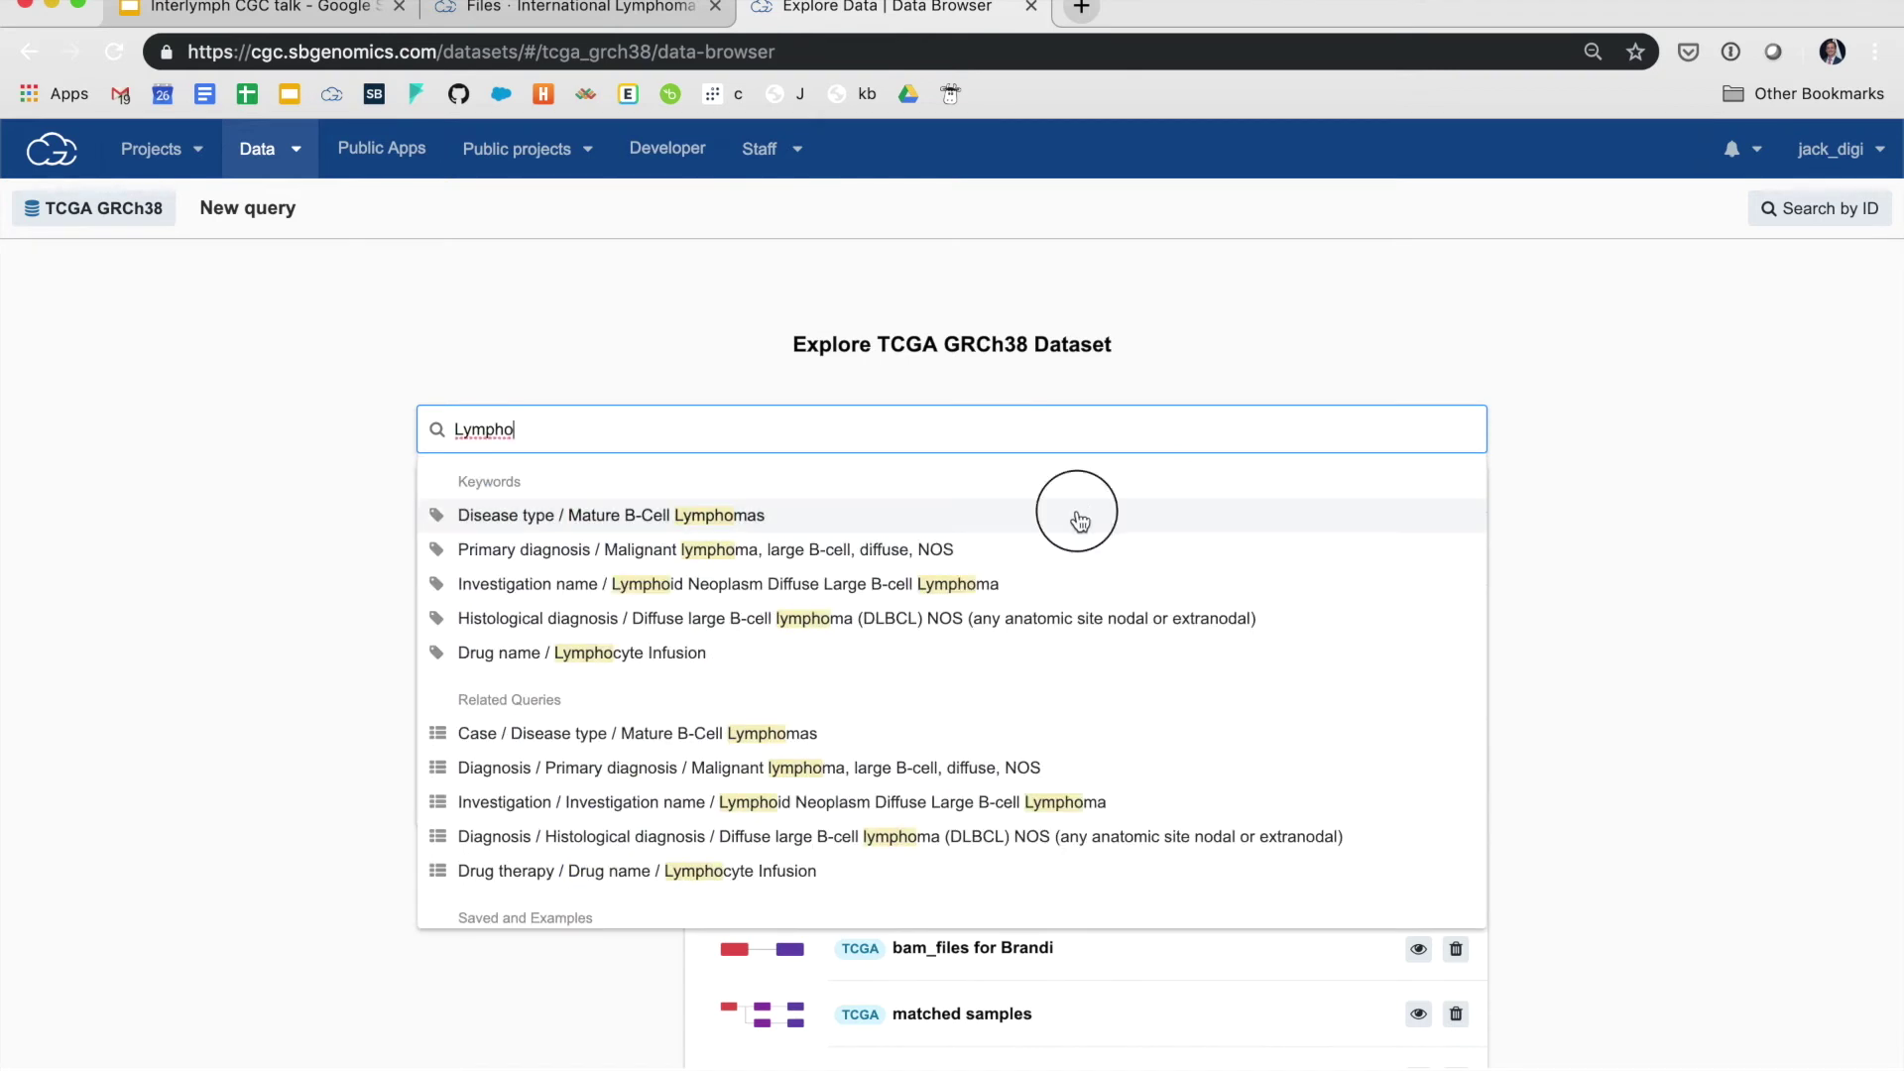
{"action": "left_click", "coordinate": [1078, 515]}
{"action": "type", "text": "BAM"}
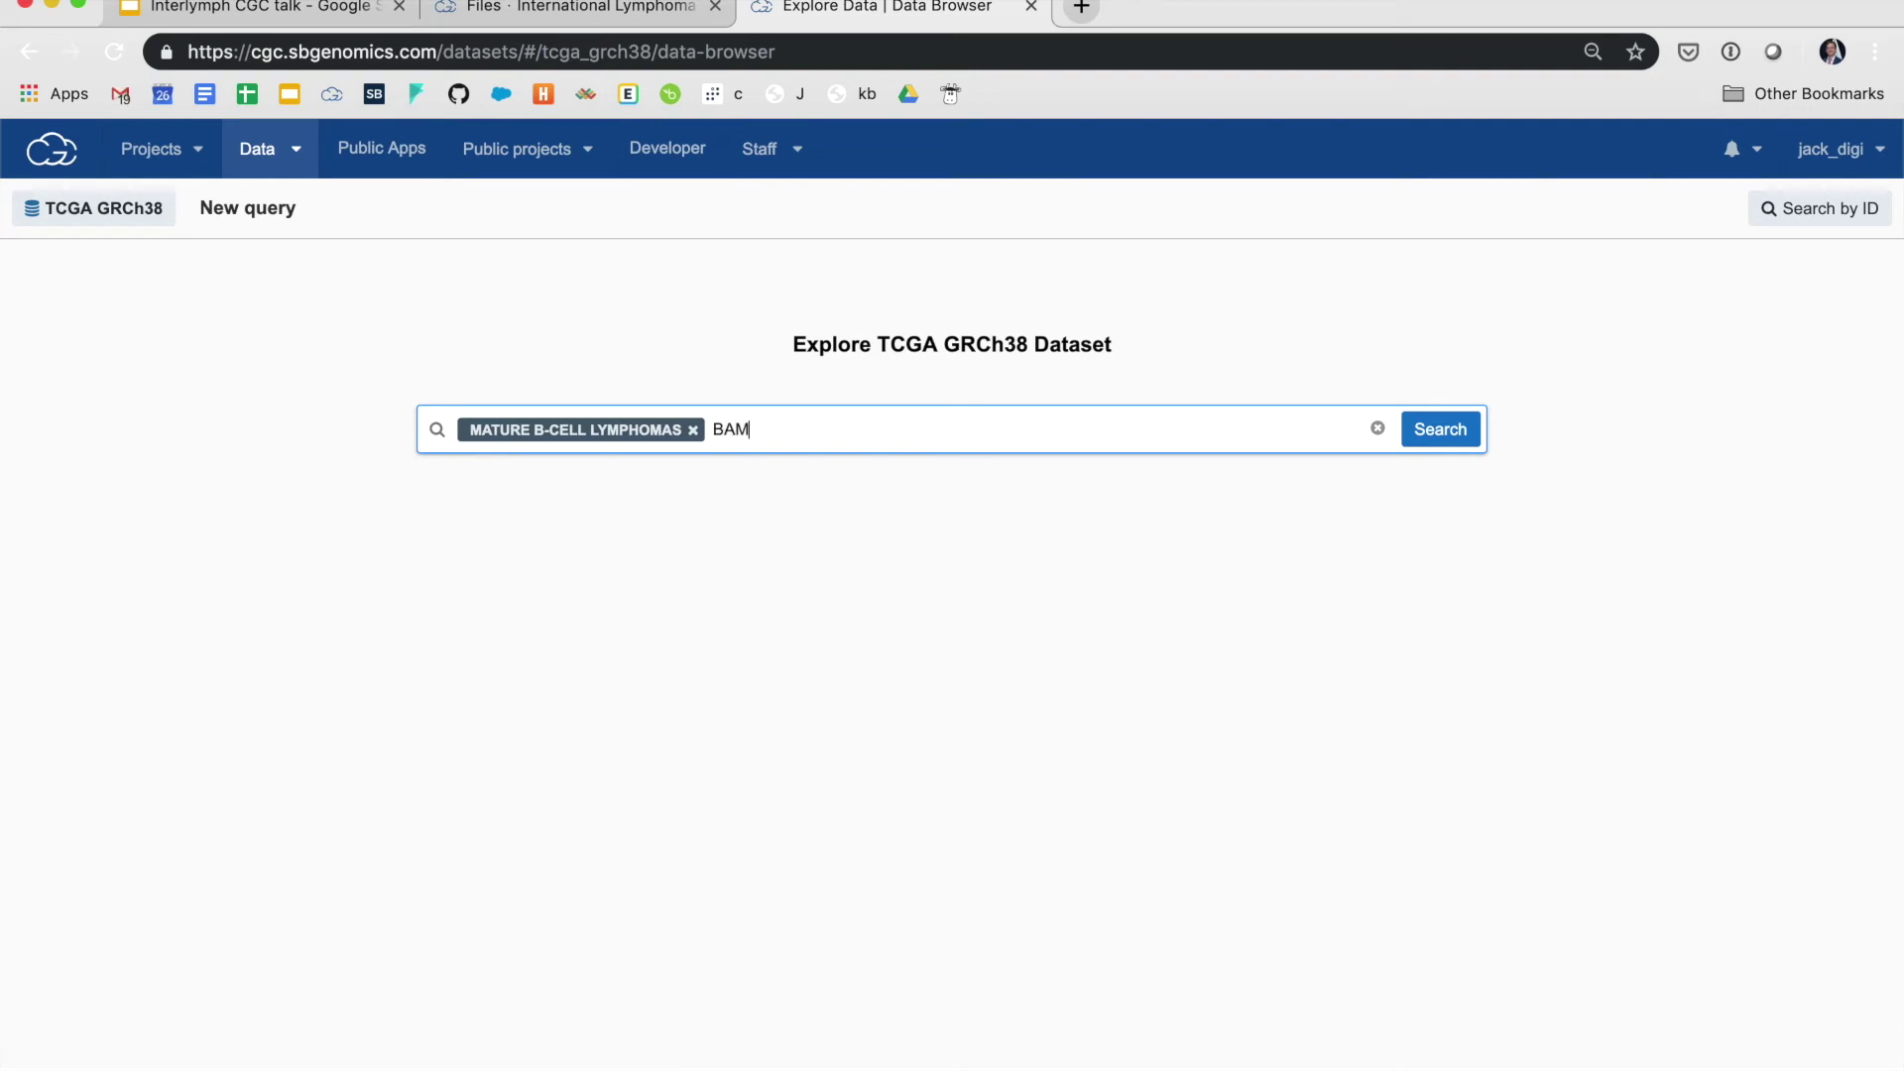
{"action": "key", "text": "Return"}
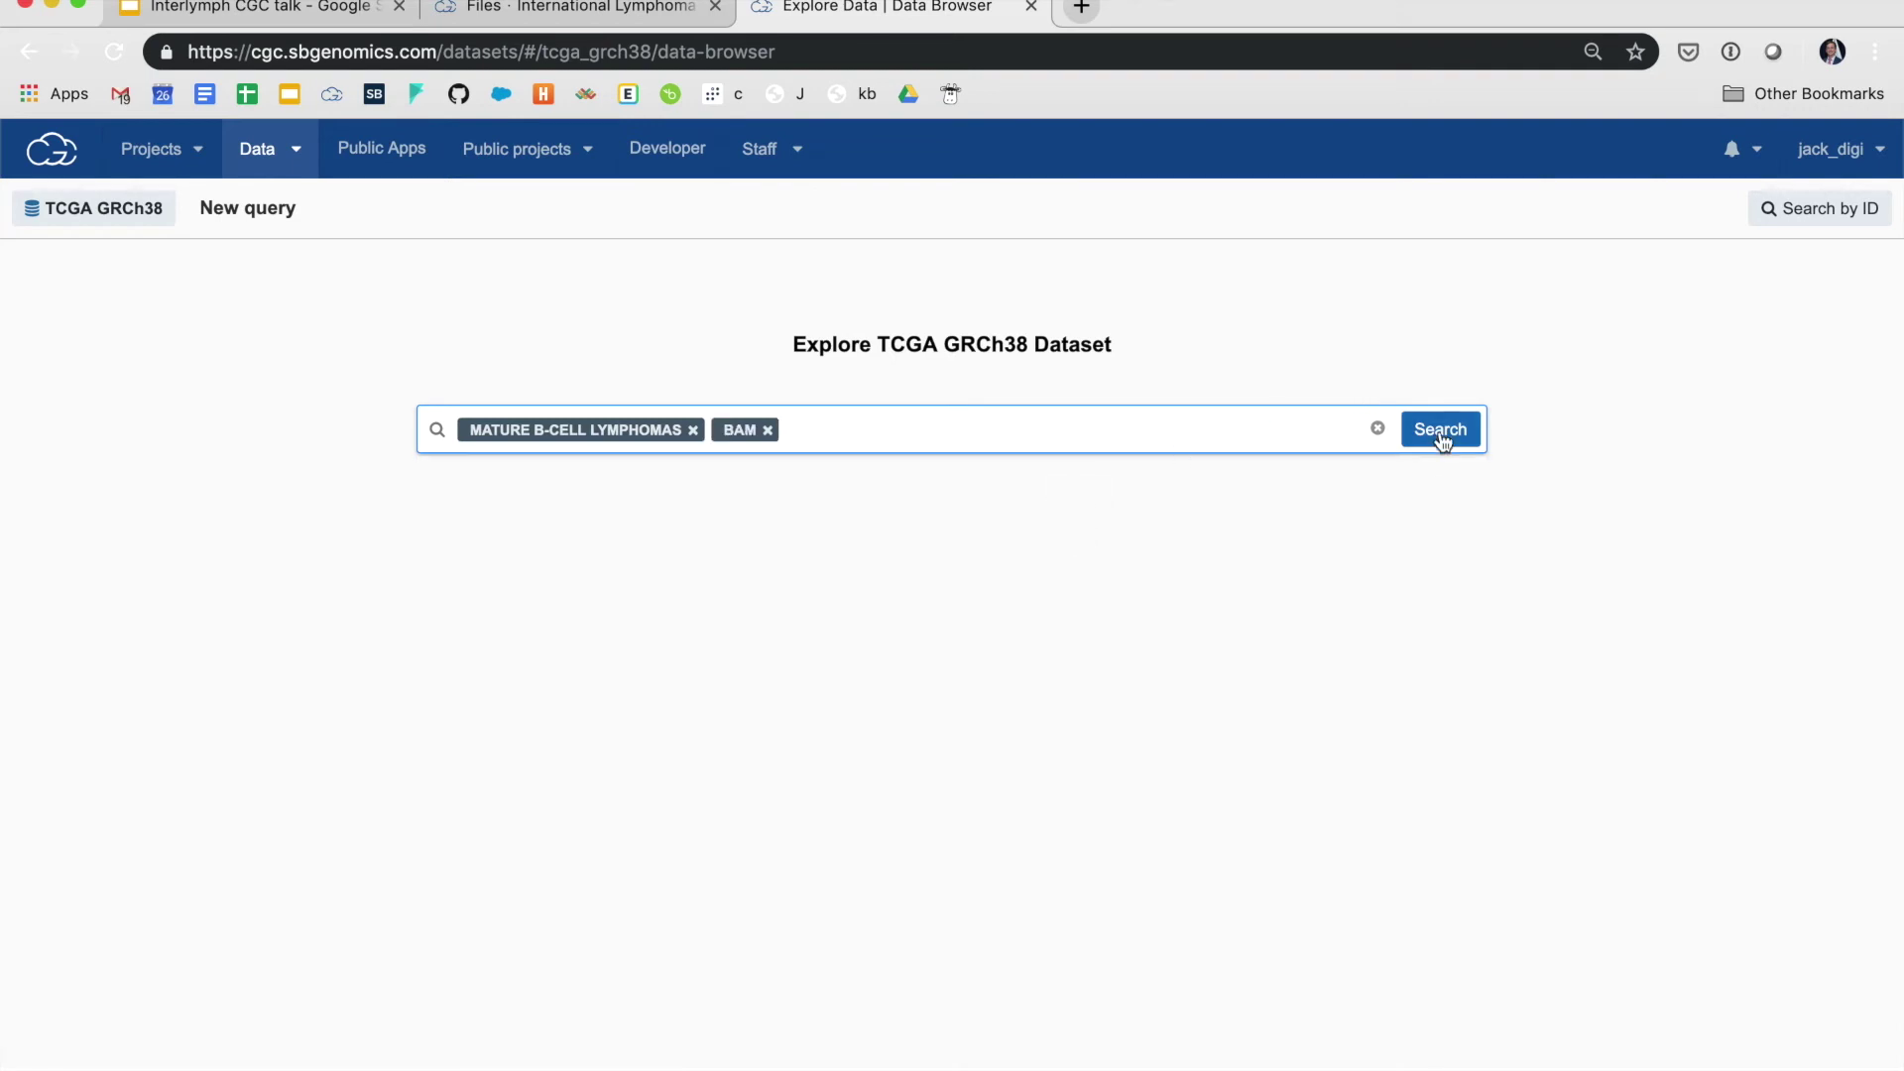
{"action": "left_click", "coordinate": [1441, 435]}
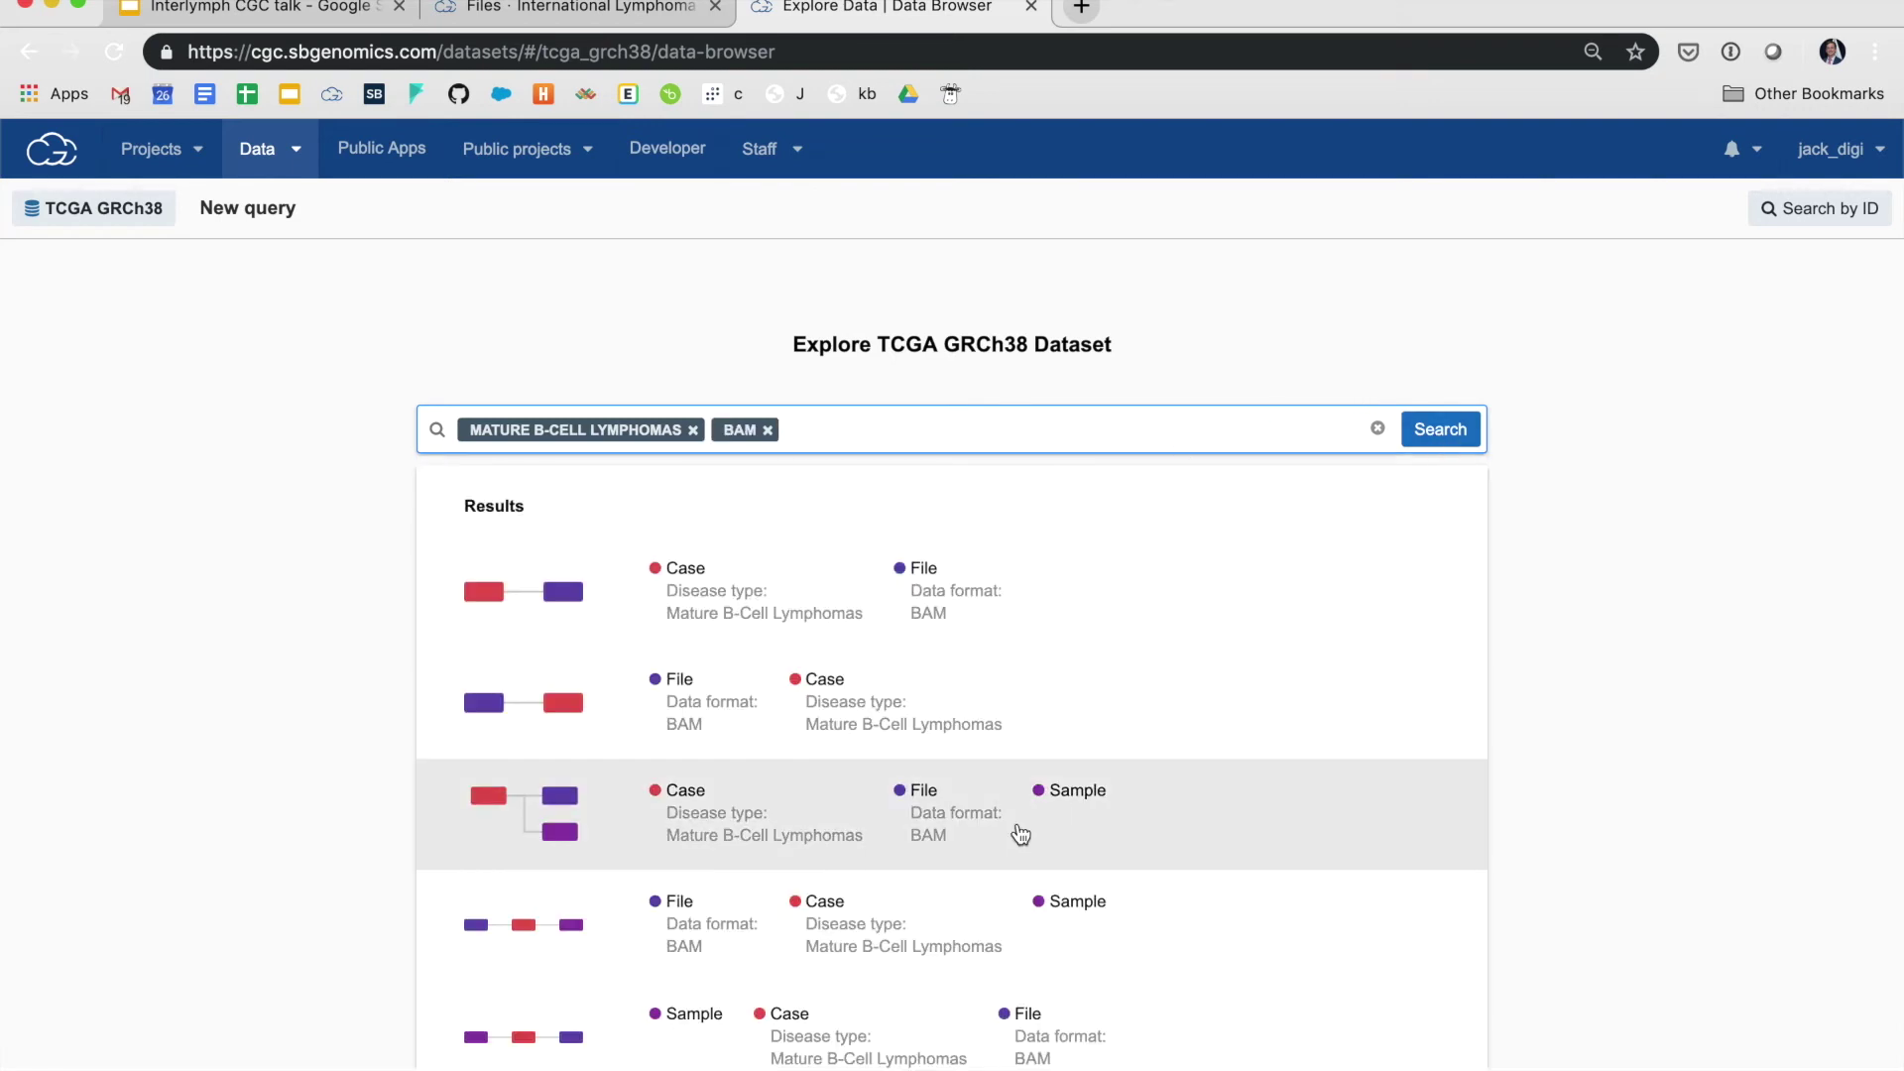
{"action": "scroll", "coordinate": [1021, 833], "scroll_direction": "down", "scroll_amount": 3}
{"action": "scroll", "coordinate": [1058, 682], "scroll_direction": "down", "scroll_amount": 2}
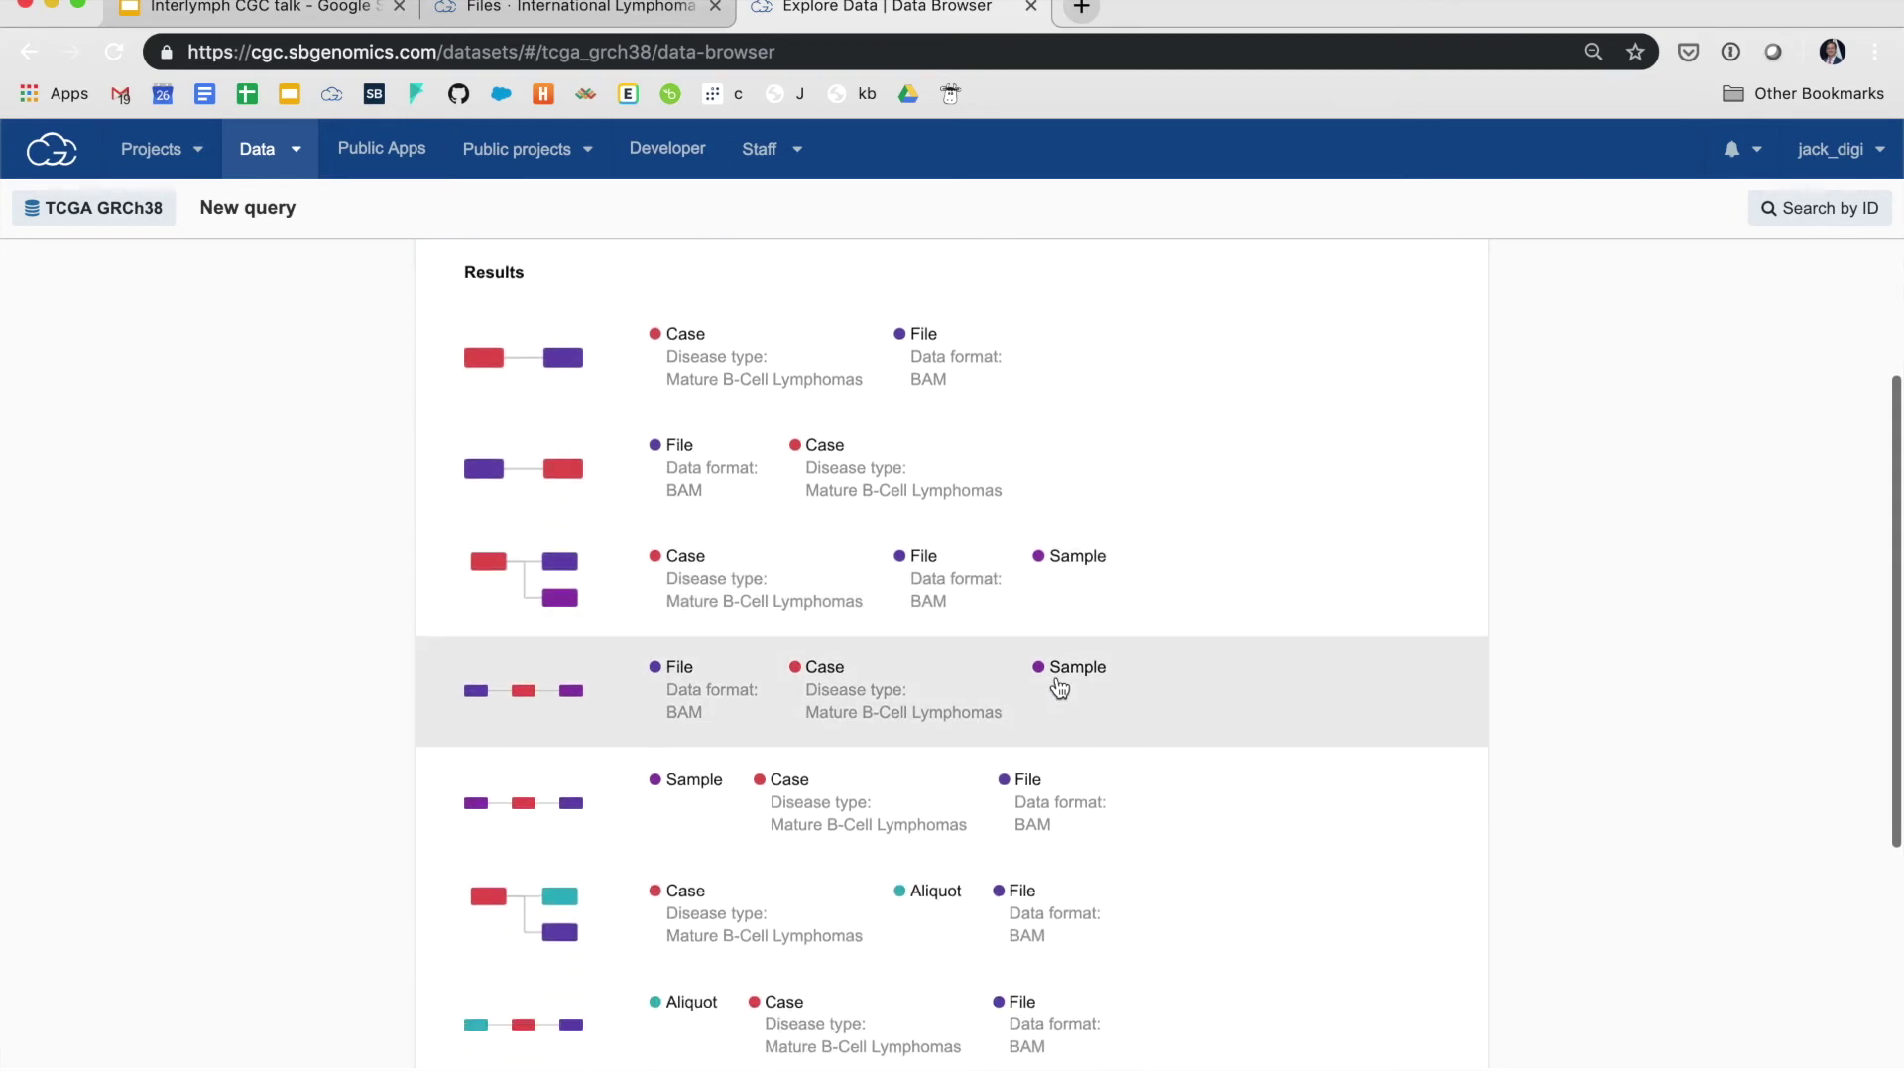
{"action": "scroll", "coordinate": [1056, 682], "scroll_direction": "up", "scroll_amount": 4}
{"action": "left_click", "coordinate": [1378, 428]}
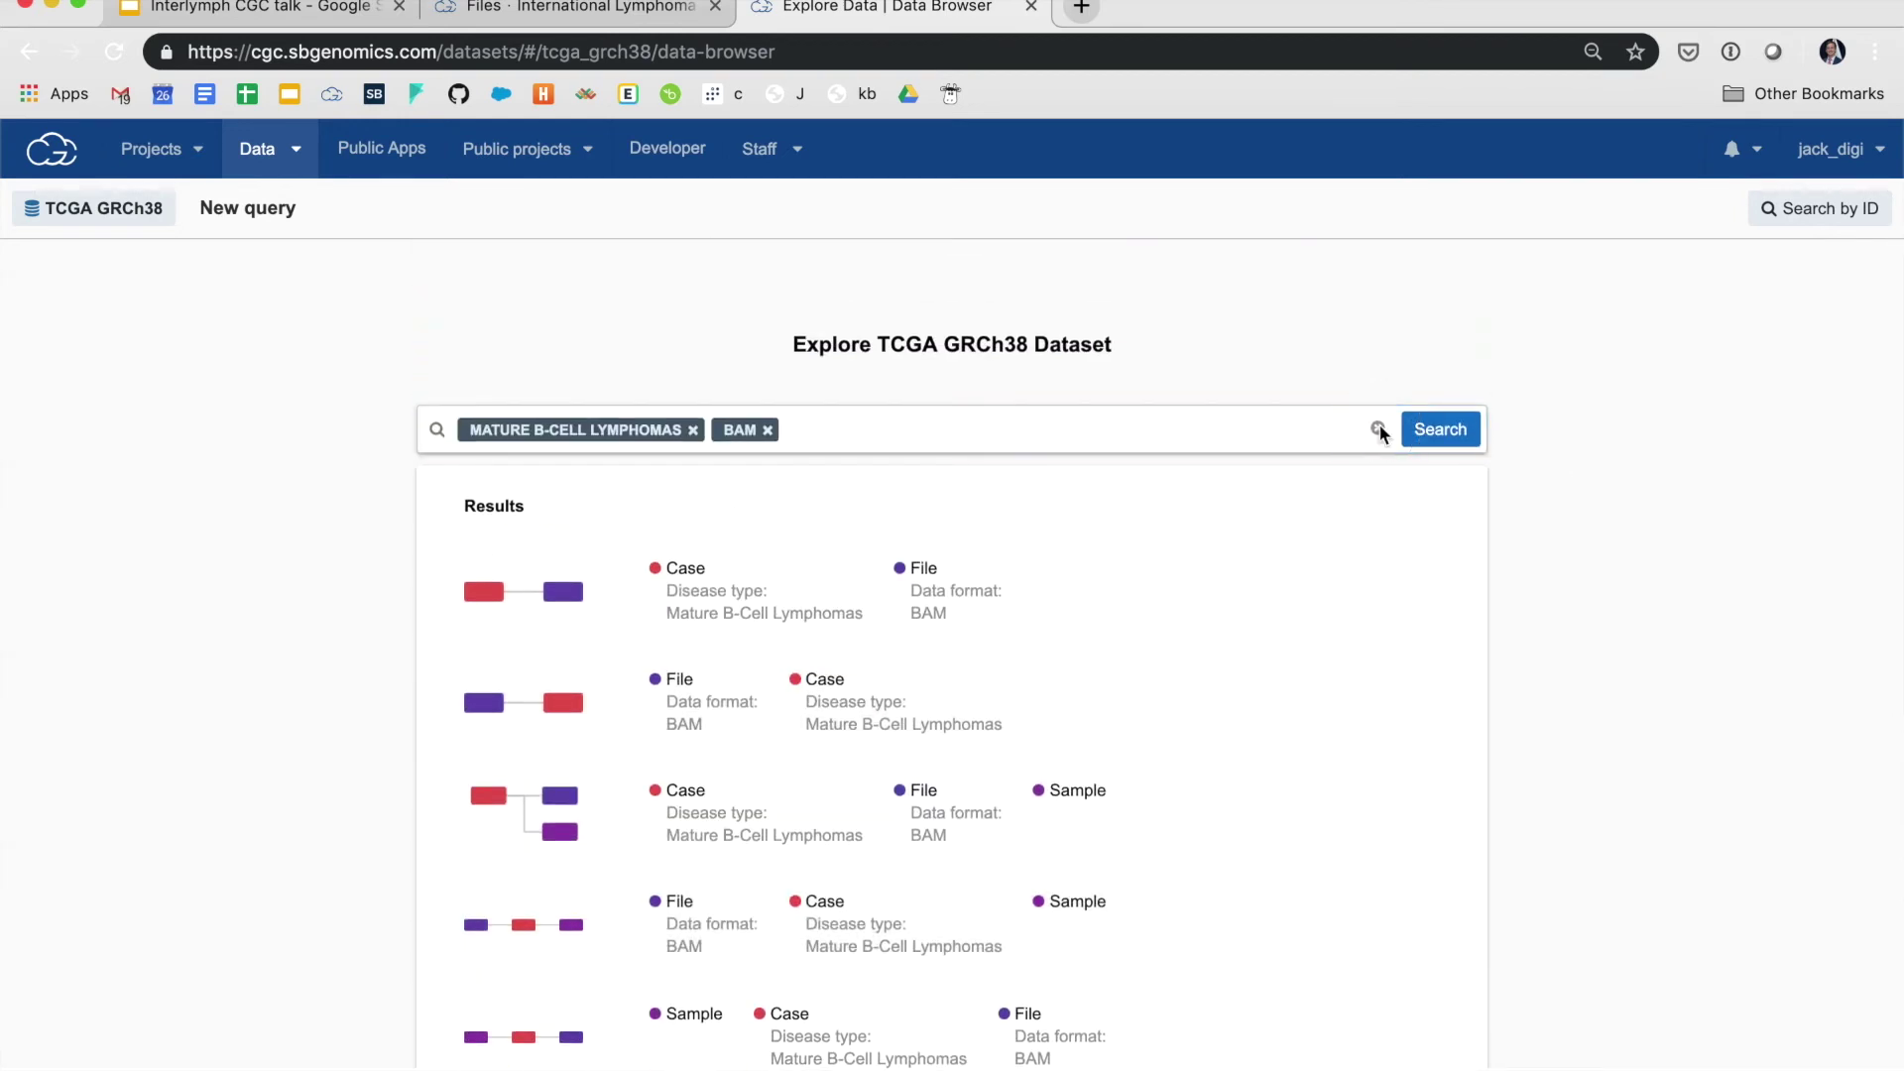
Open the Lymphoma WXS query, filter the primary-tumour File node to Data format BAM, and refresh the counts
{"action": "left_click", "coordinate": [985, 563]}
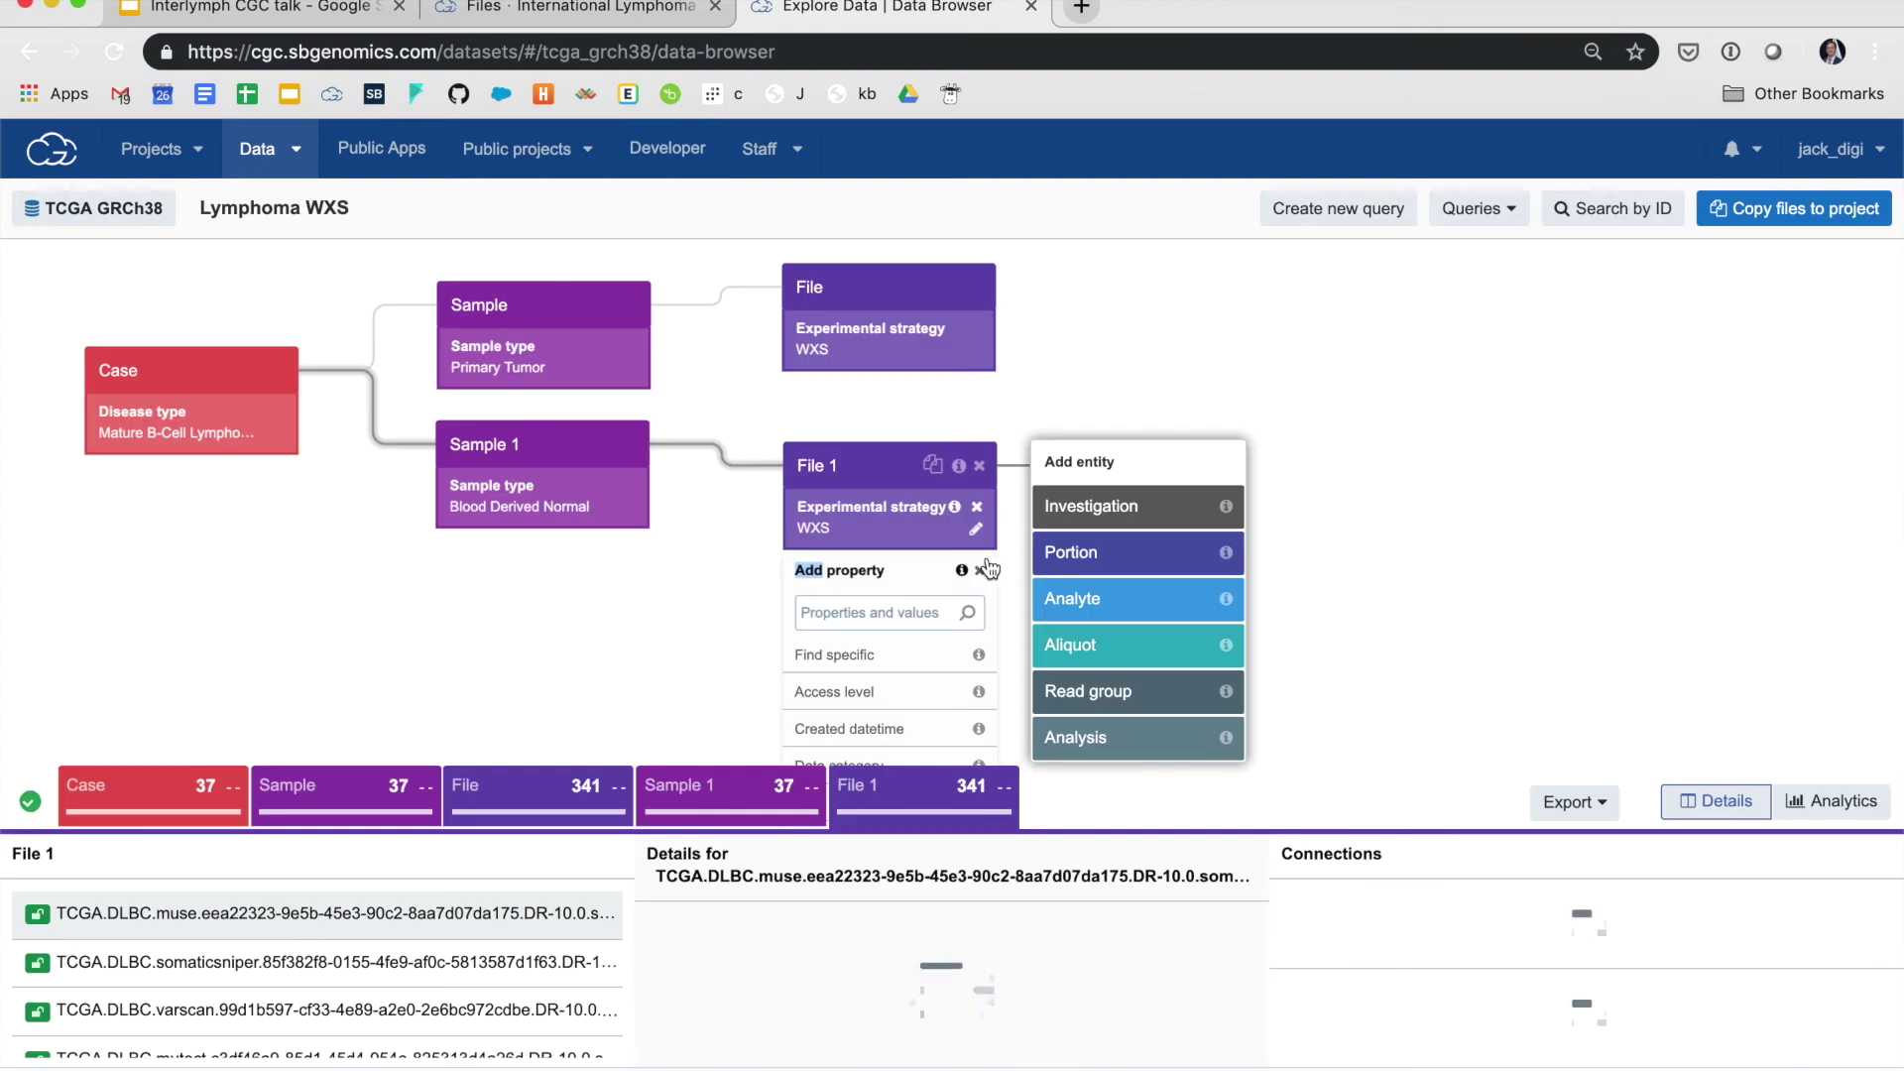
{"action": "left_click", "coordinate": [1024, 397]}
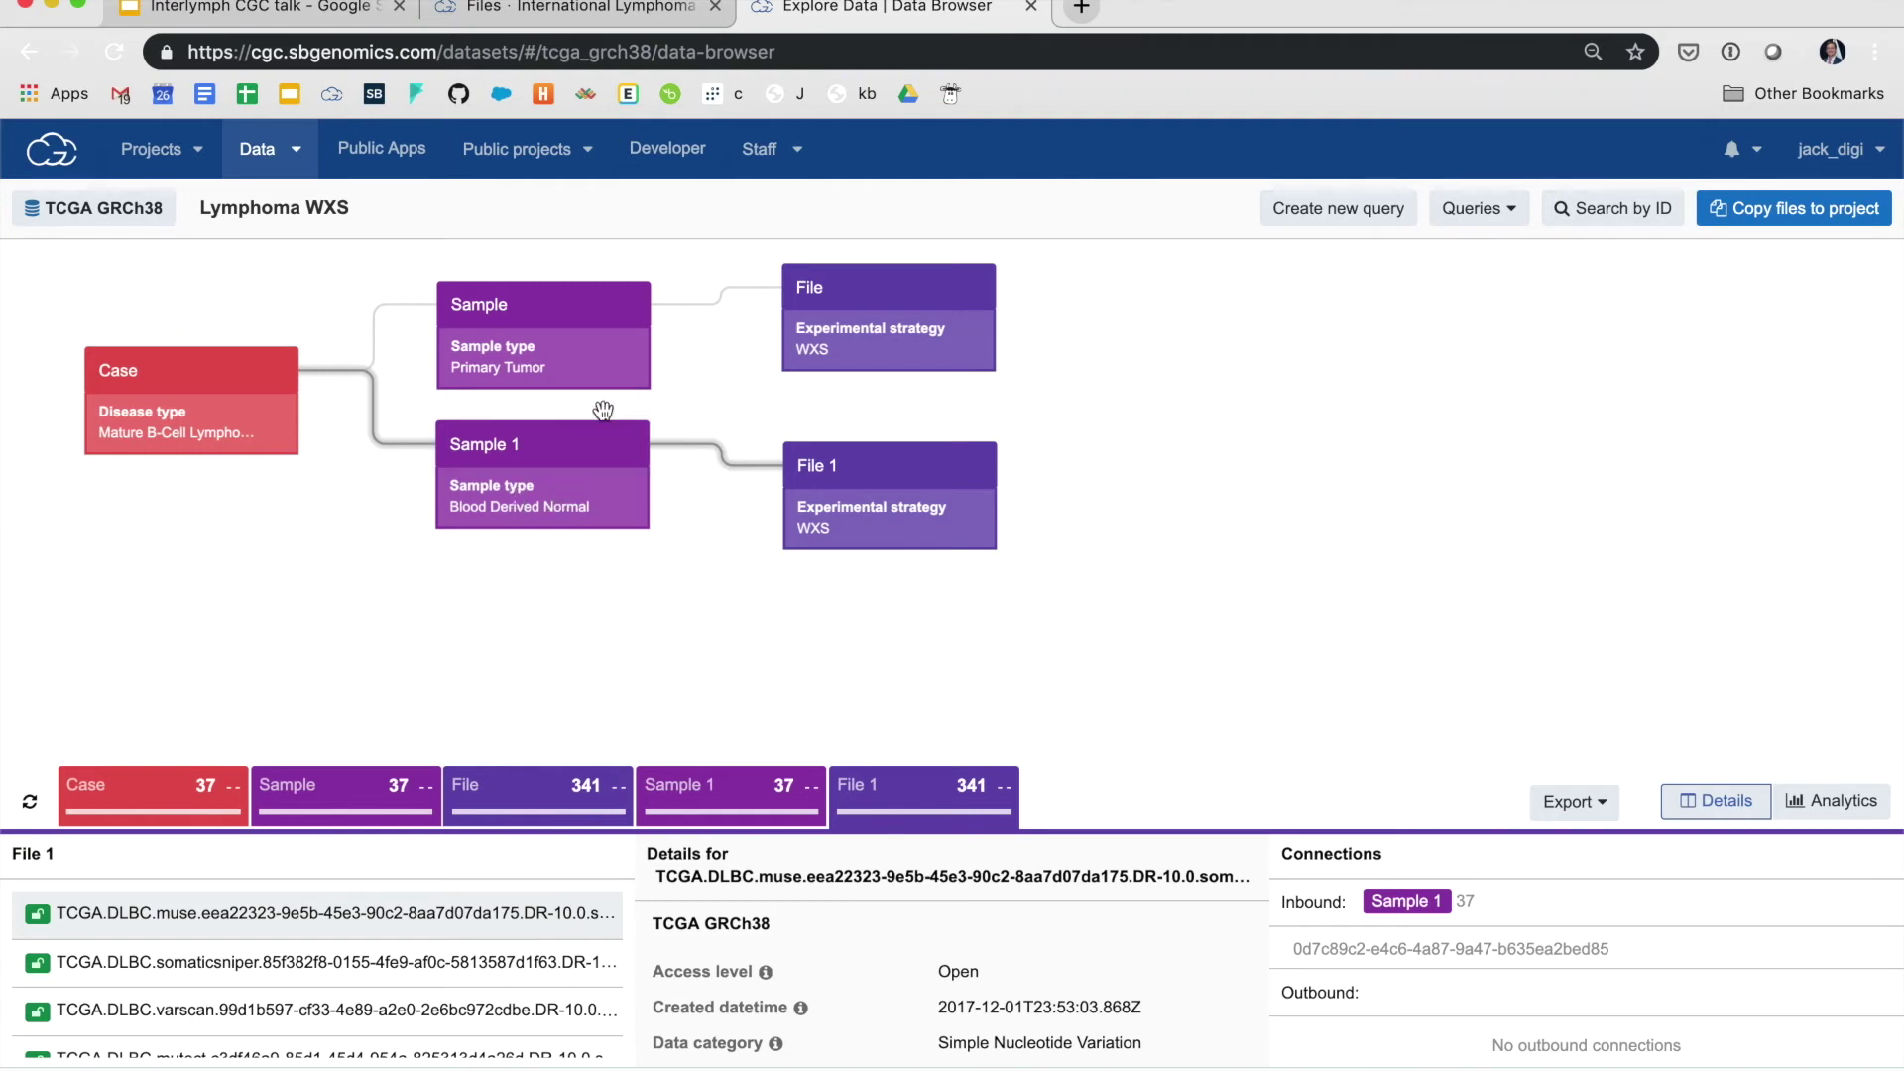
{"action": "mouse_move", "coordinate": [610, 286]}
{"action": "mouse_move", "coordinate": [870, 297]}
{"action": "left_click", "coordinate": [870, 298]}
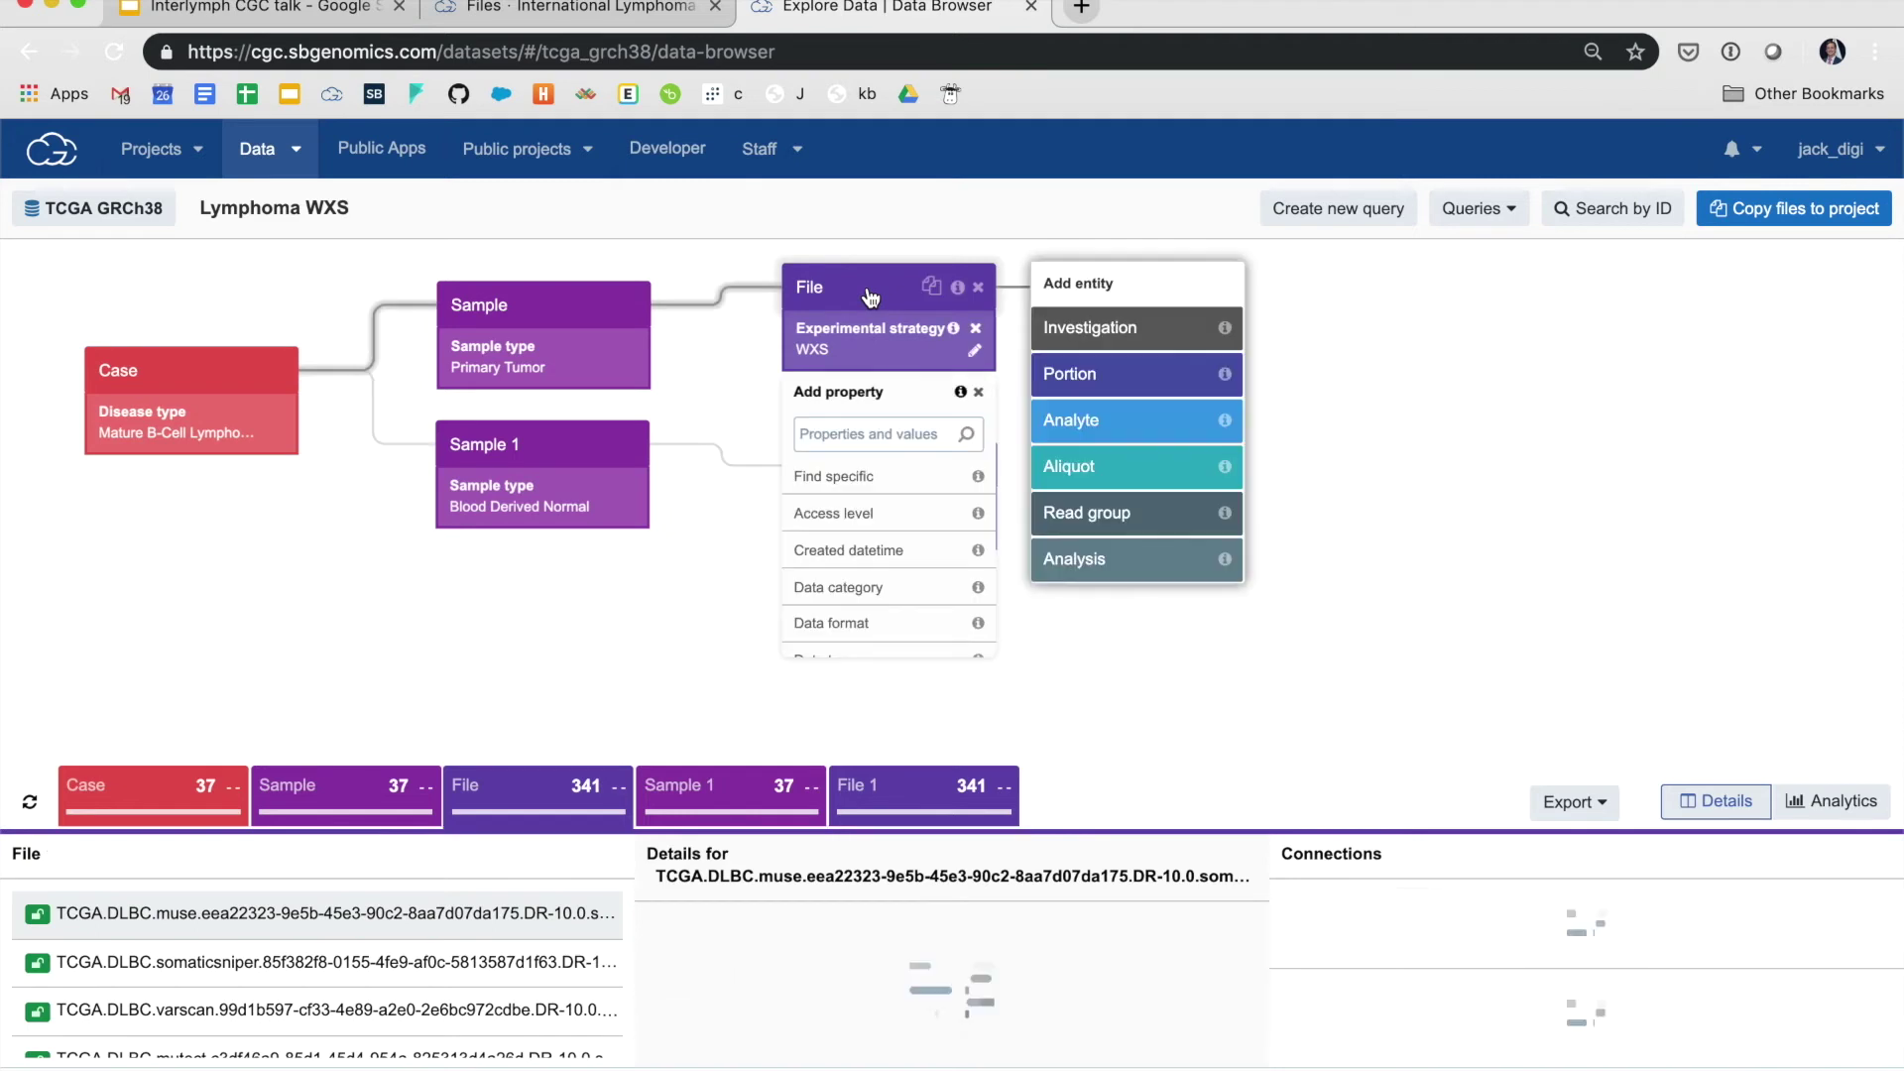
{"action": "left_click", "coordinate": [877, 434]}
{"action": "type", "text": "BAM"}
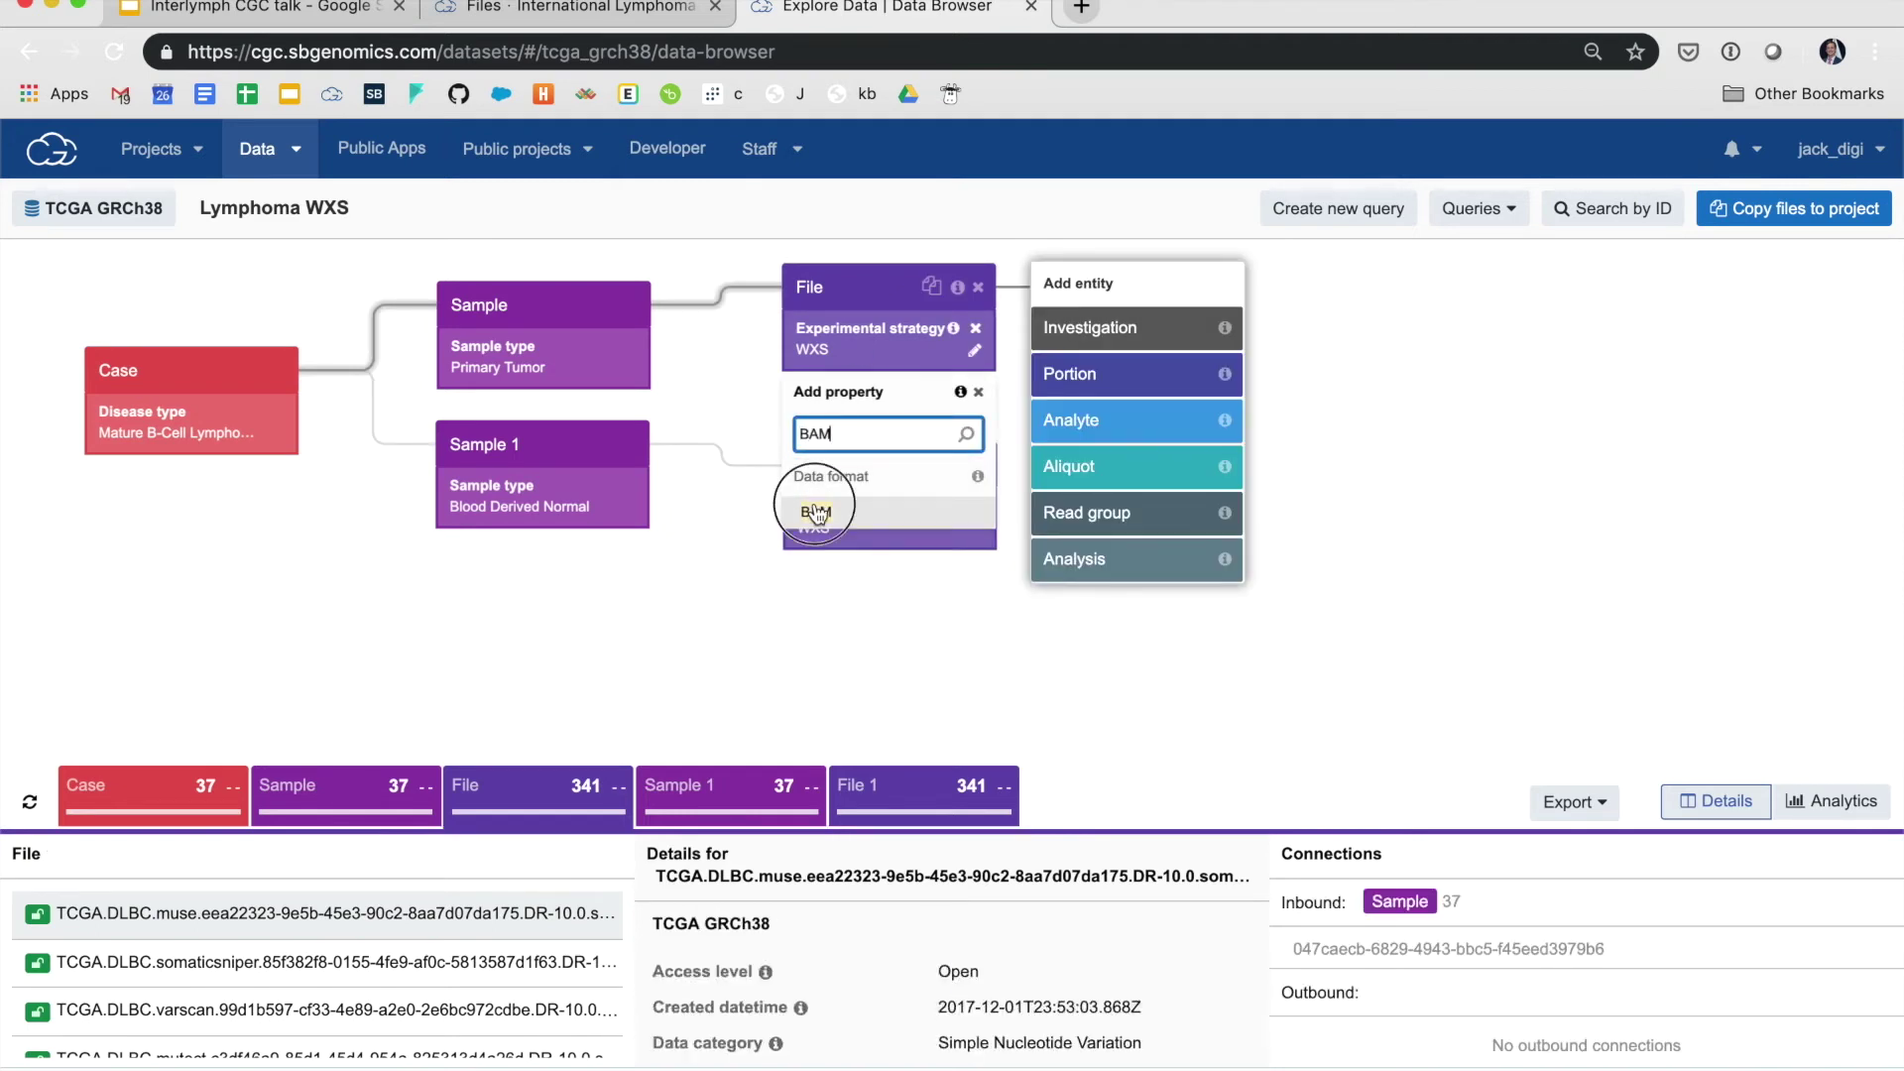
{"action": "left_click", "coordinate": [815, 510]}
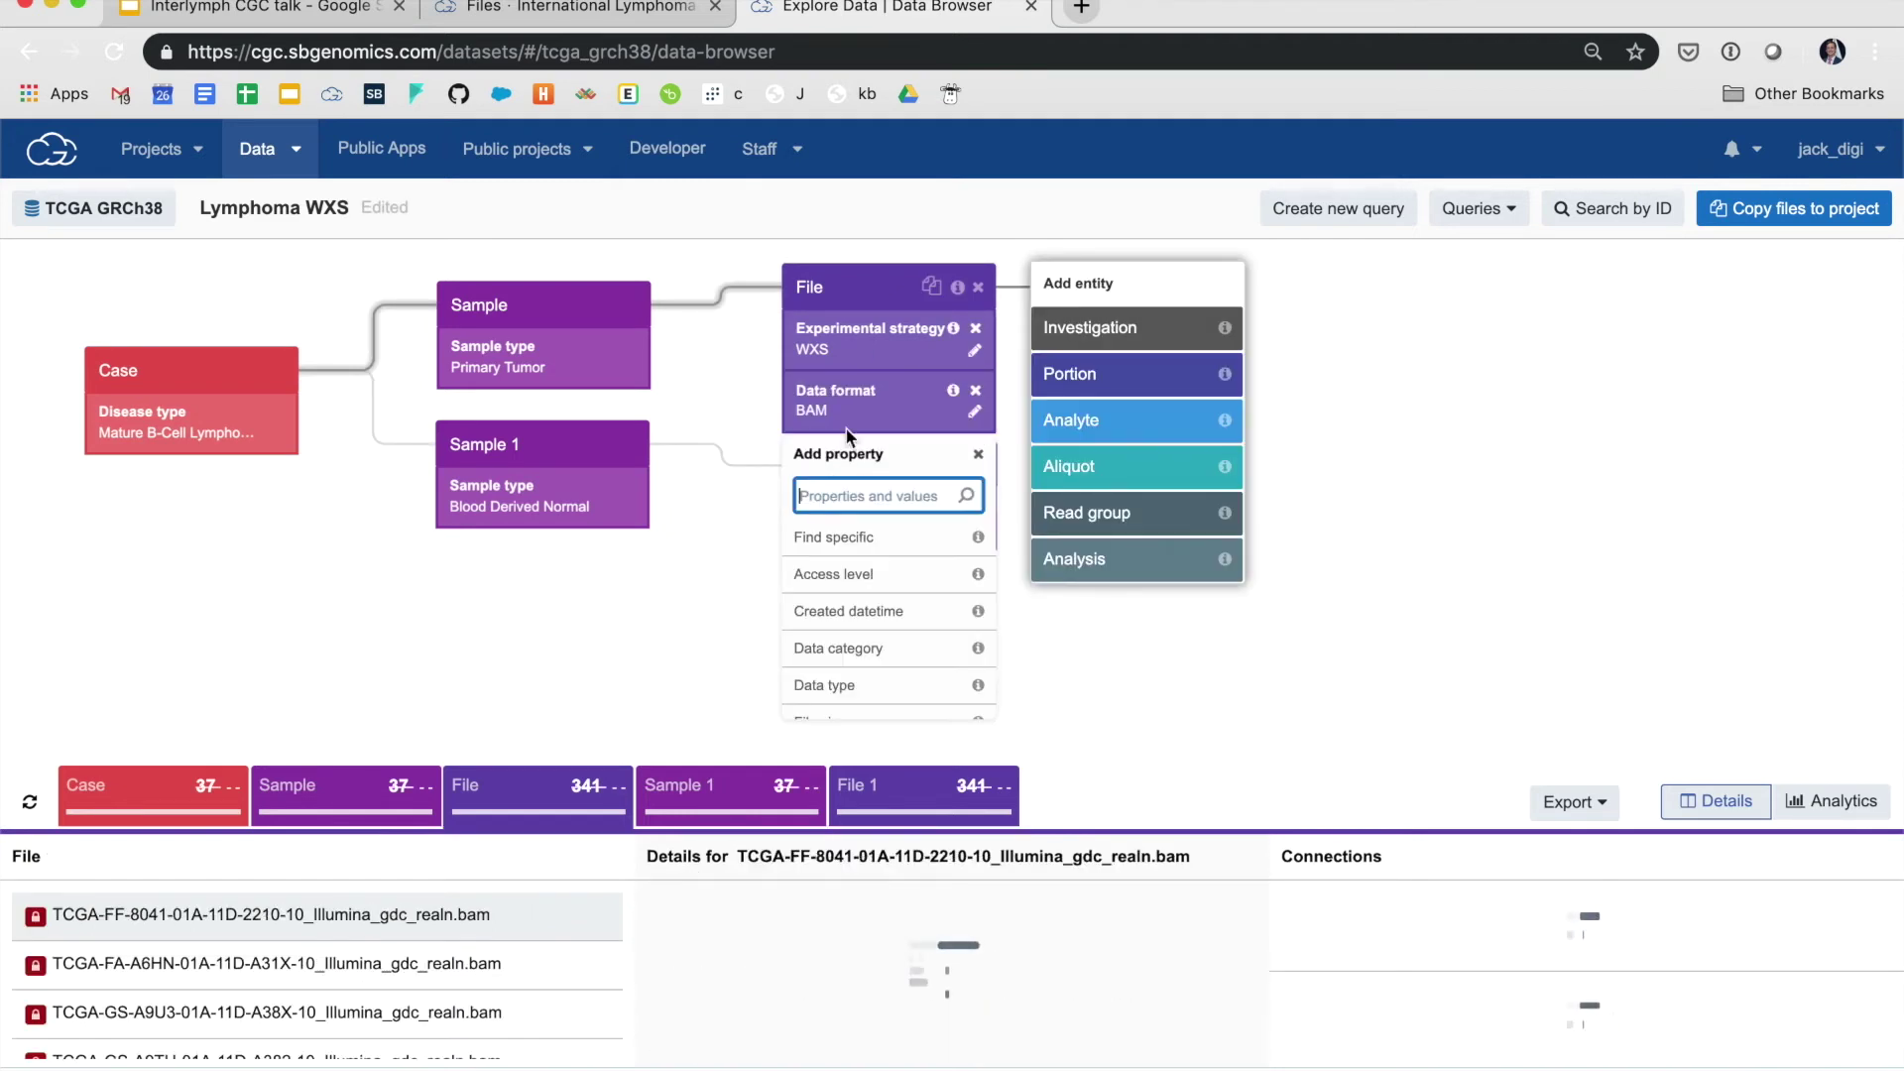
{"action": "left_click", "coordinate": [694, 357]}
{"action": "left_click", "coordinate": [28, 808]}
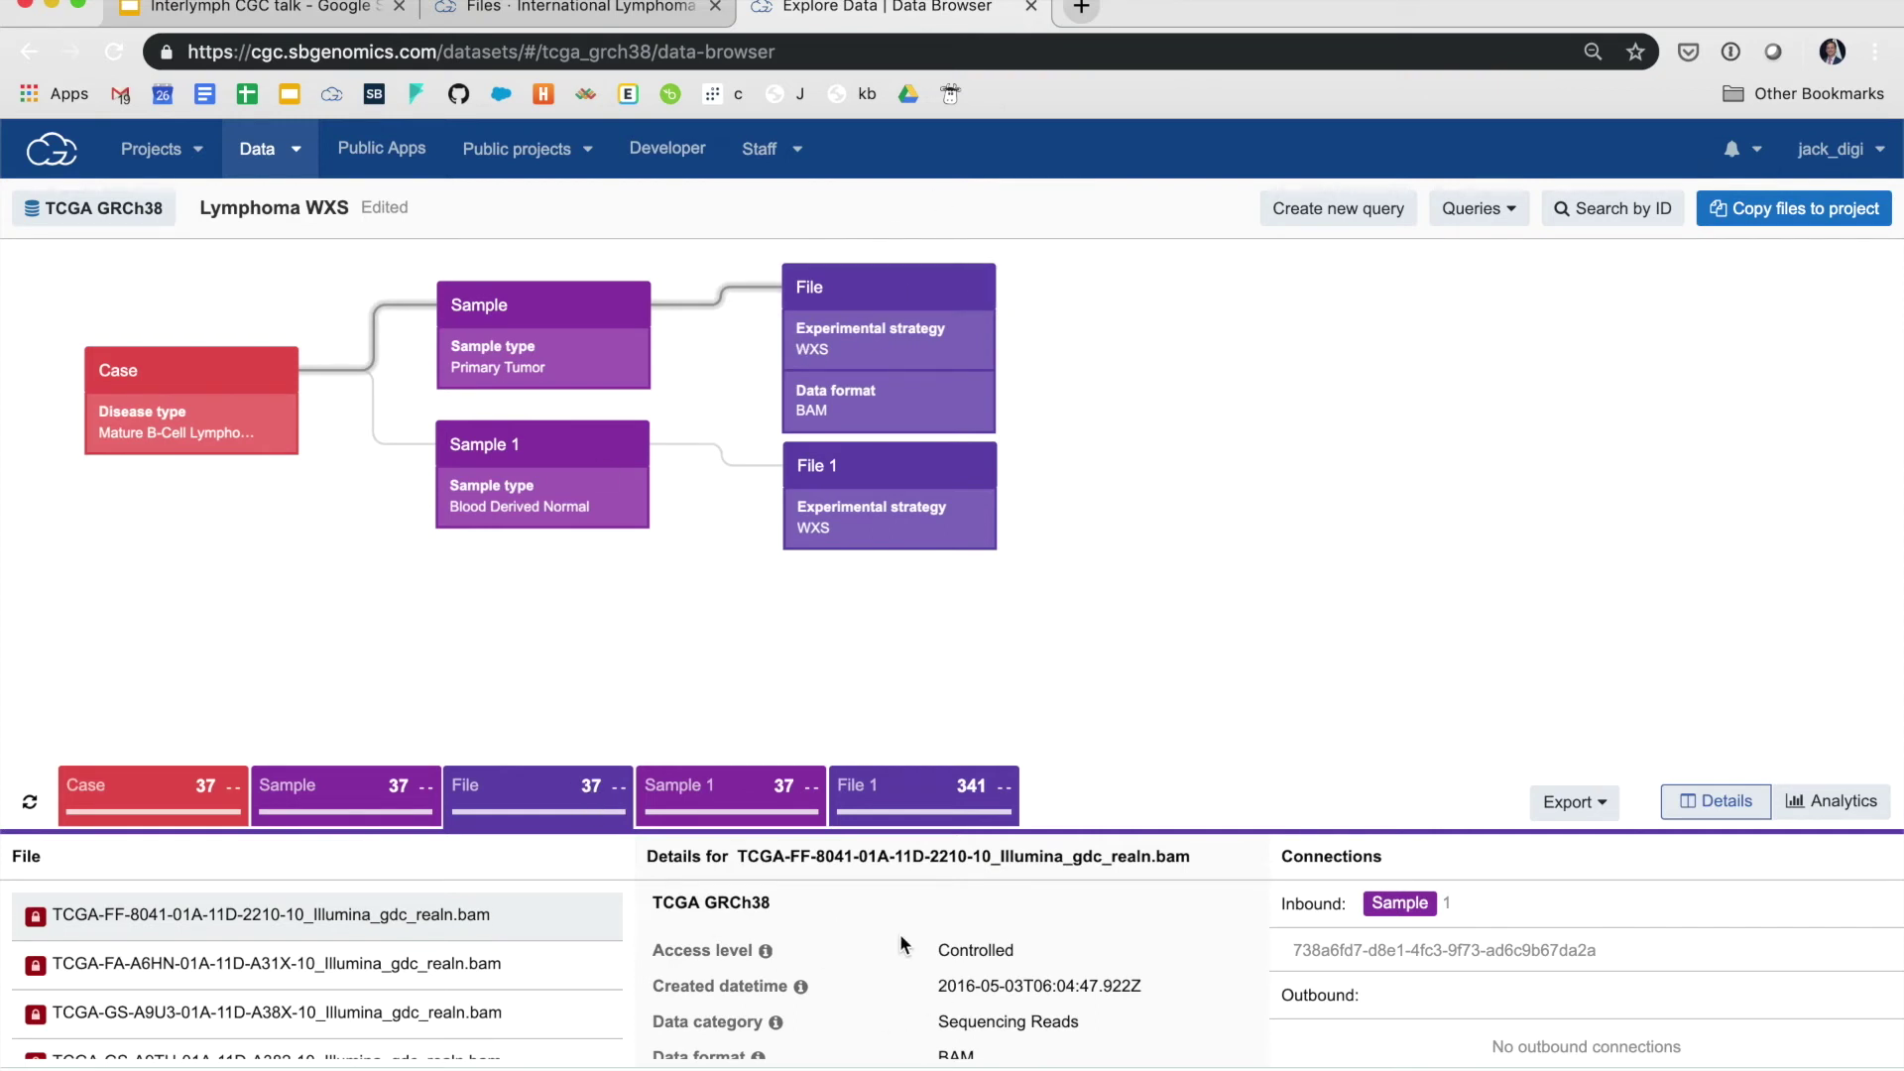
{"action": "scroll", "coordinate": [900, 937], "scroll_direction": "down", "scroll_amount": 3}
{"action": "scroll", "coordinate": [901, 937], "scroll_direction": "down", "scroll_amount": 4}
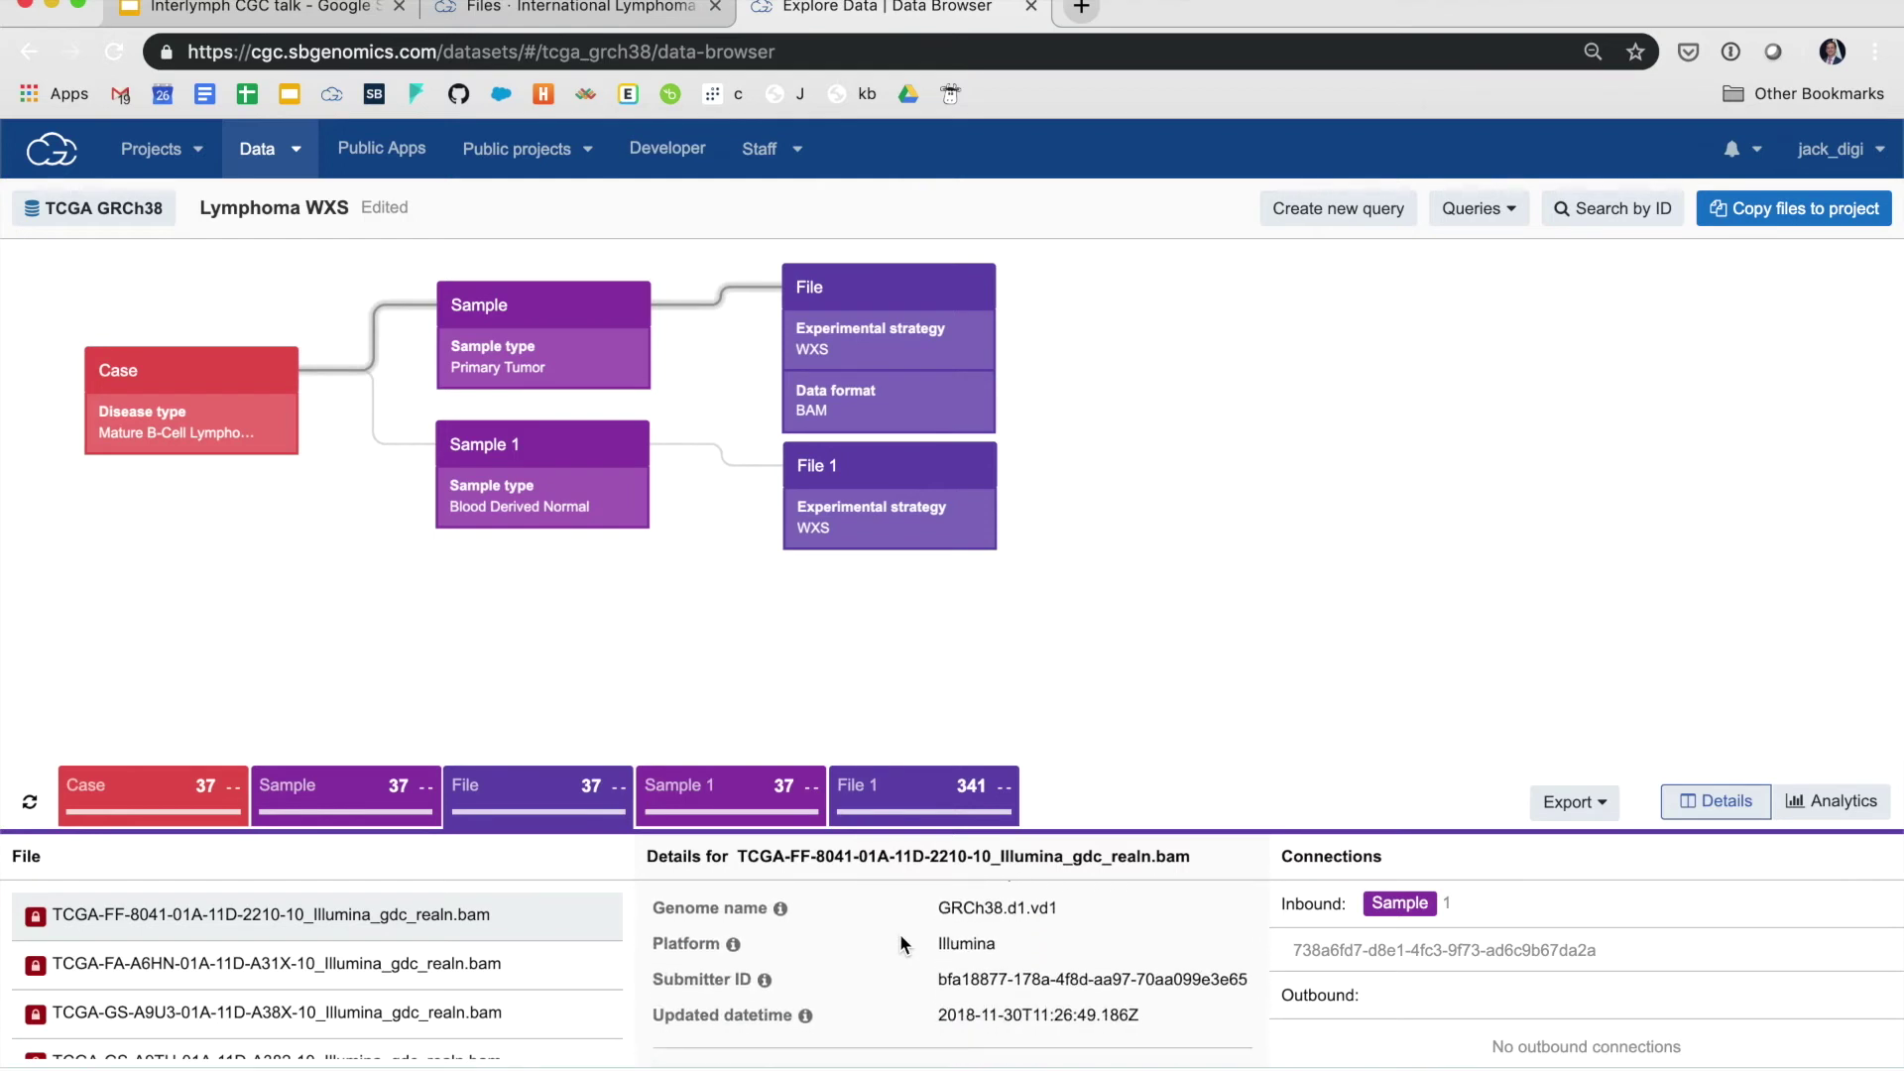
{"action": "scroll", "coordinate": [900, 940], "scroll_direction": "up", "scroll_amount": 3}
{"action": "scroll", "coordinate": [288, 991], "scroll_direction": "down", "scroll_amount": 5}
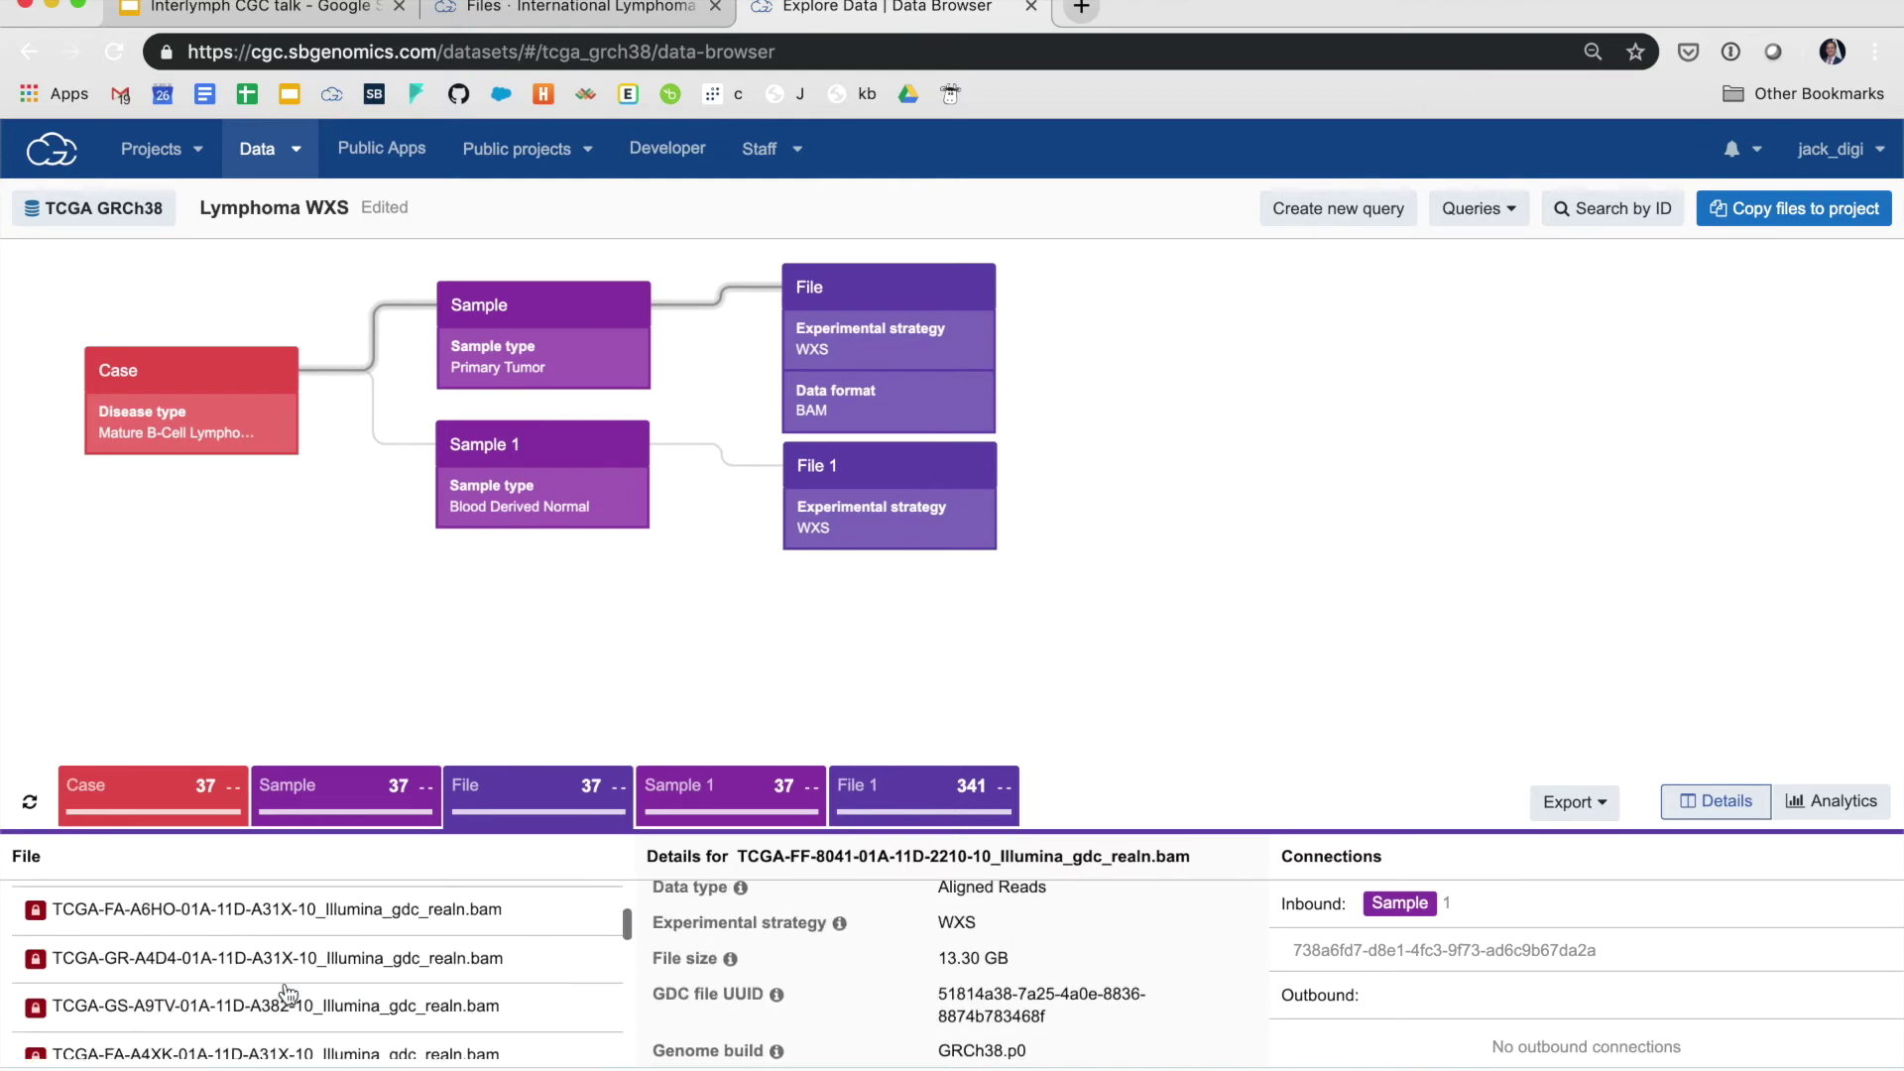
{"action": "scroll", "coordinate": [288, 992], "scroll_direction": "up", "scroll_amount": 5}
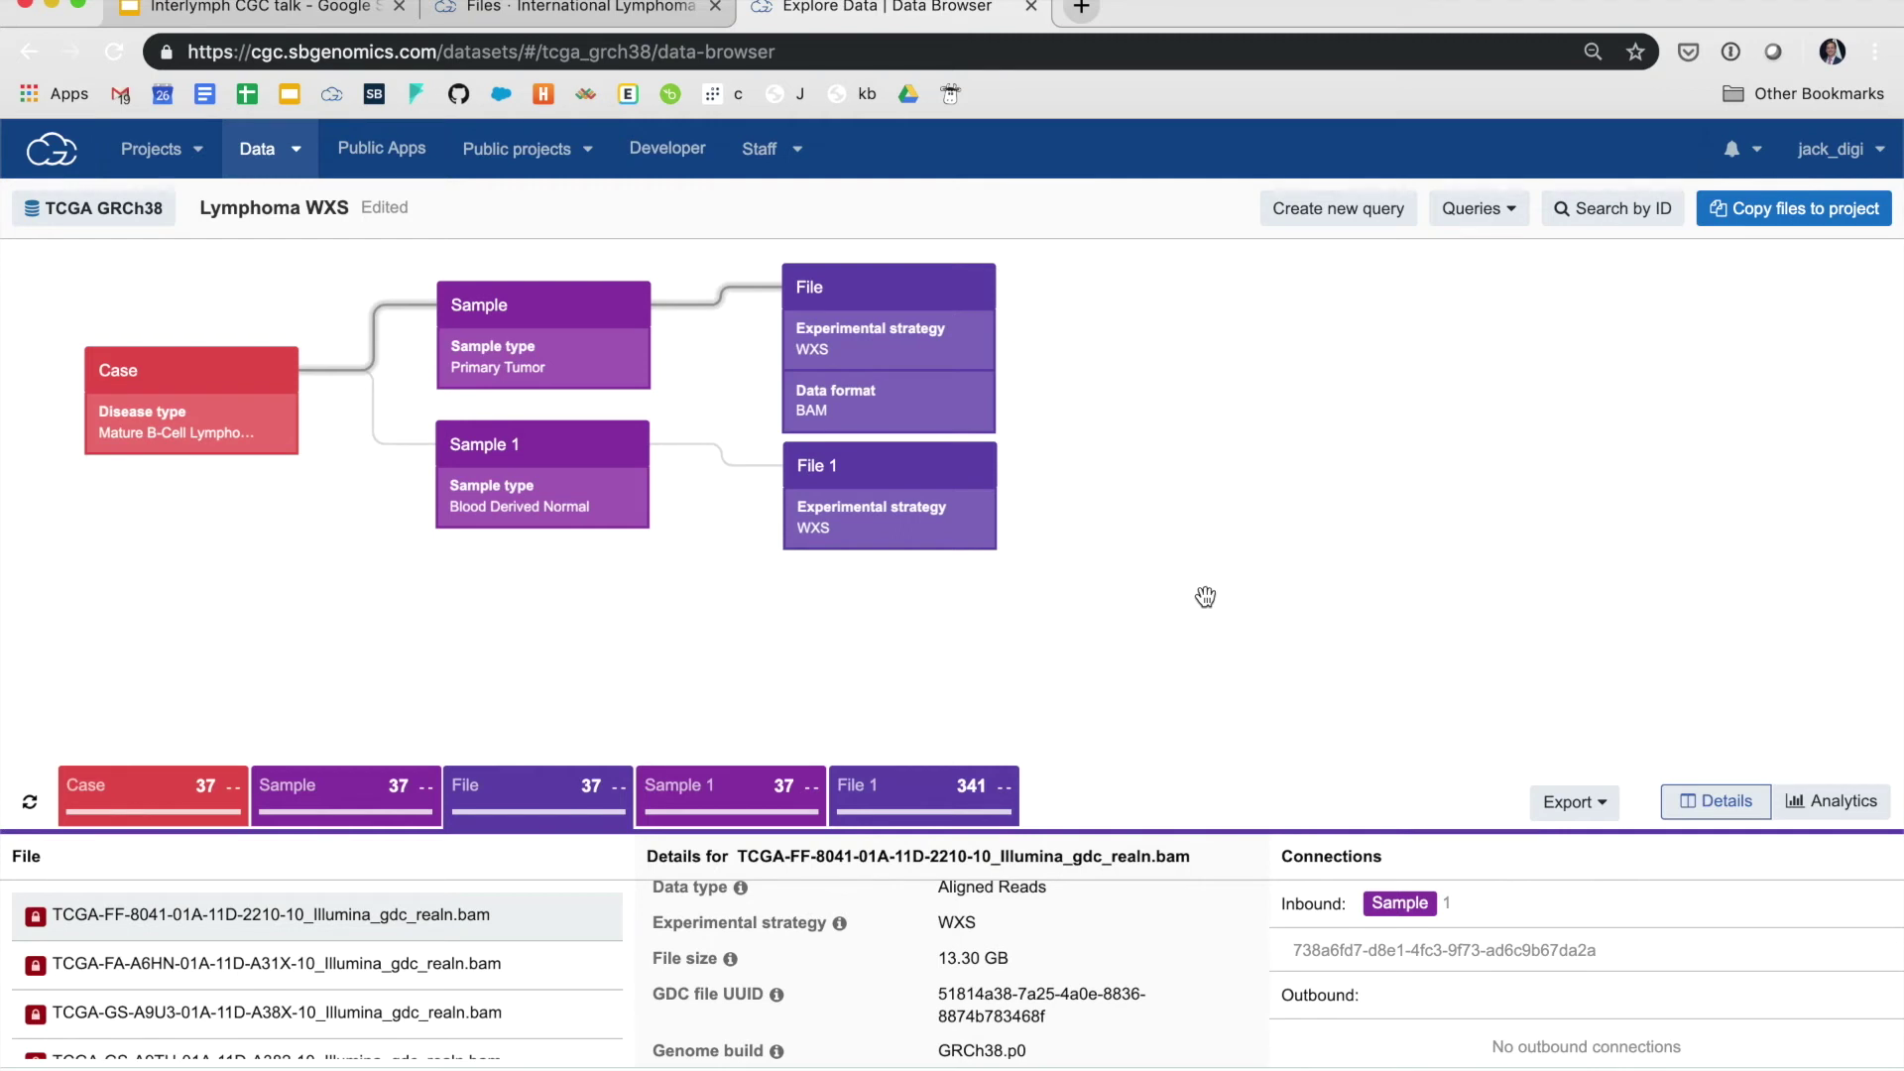
Copy the selected BAM files into International Lymphoma Epidemiology Consortium with the tag Tumor
{"action": "left_click", "coordinate": [1820, 222]}
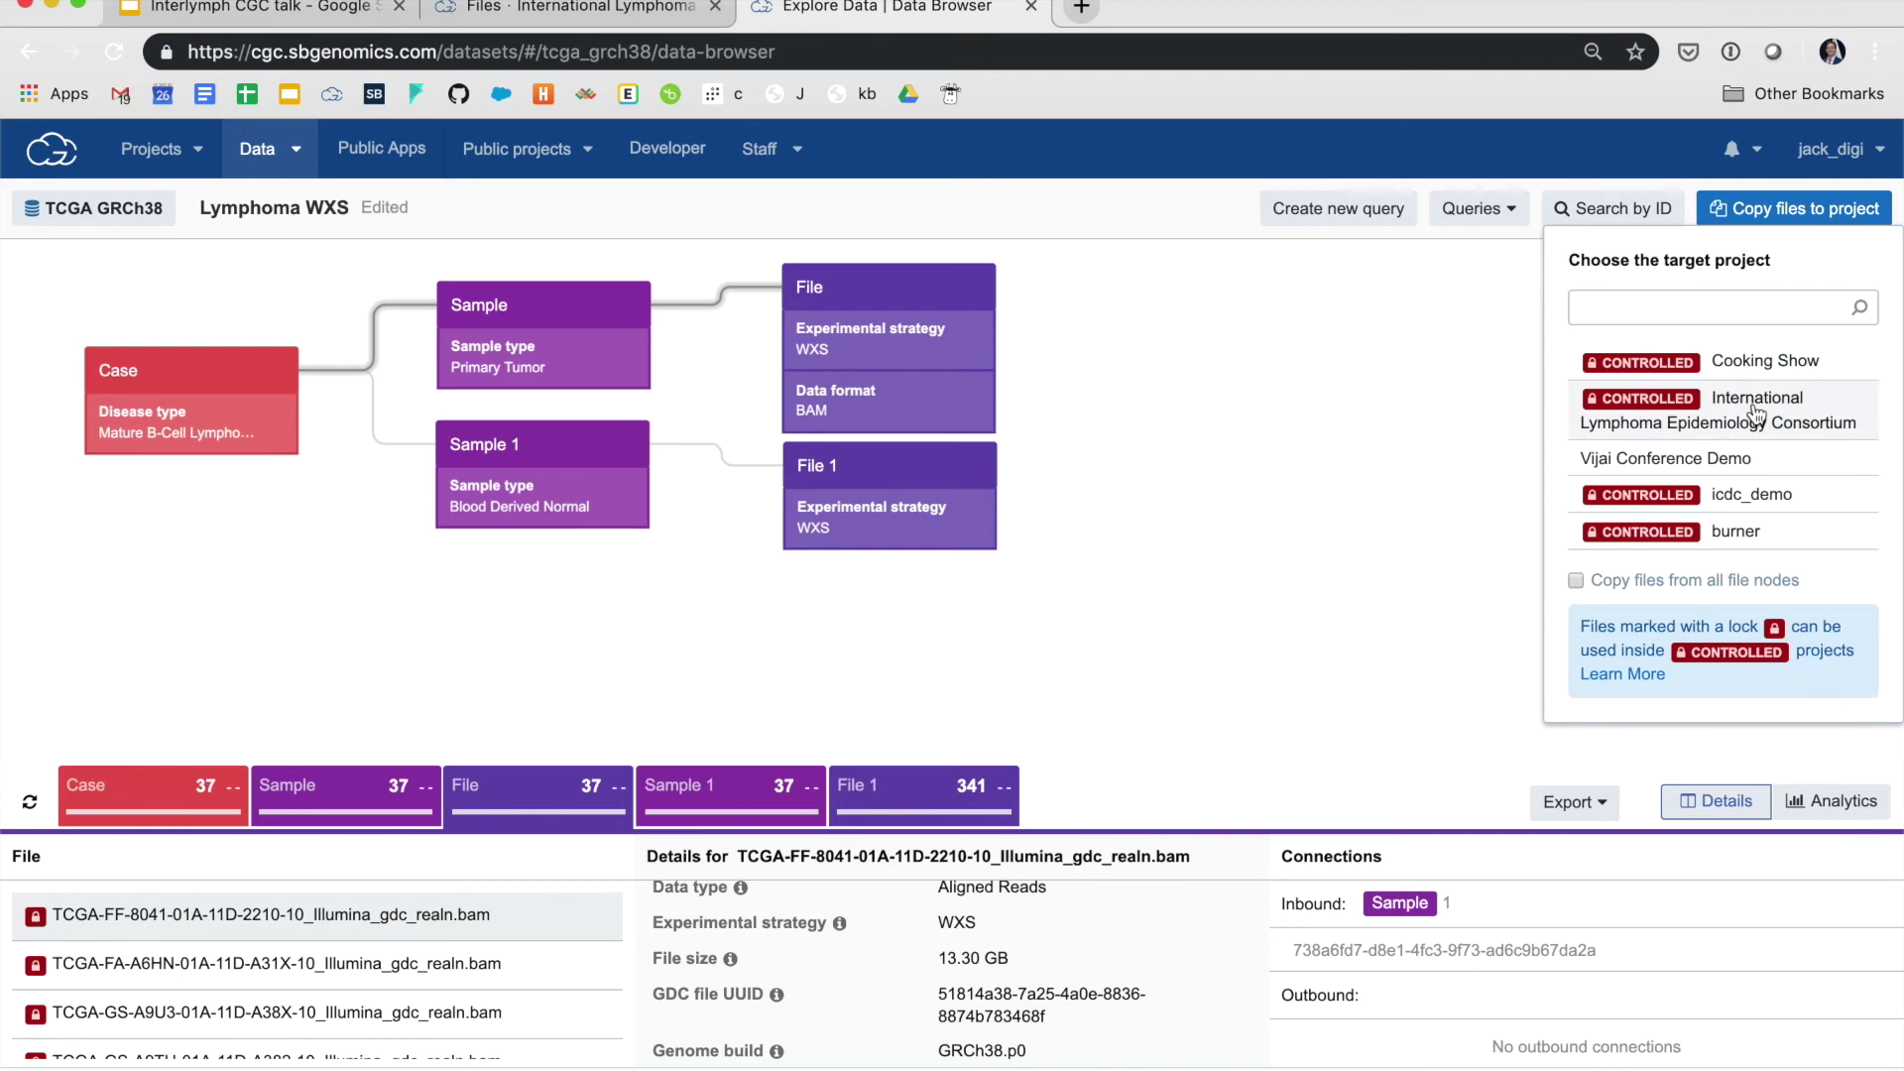
{"action": "left_click", "coordinate": [1753, 412]}
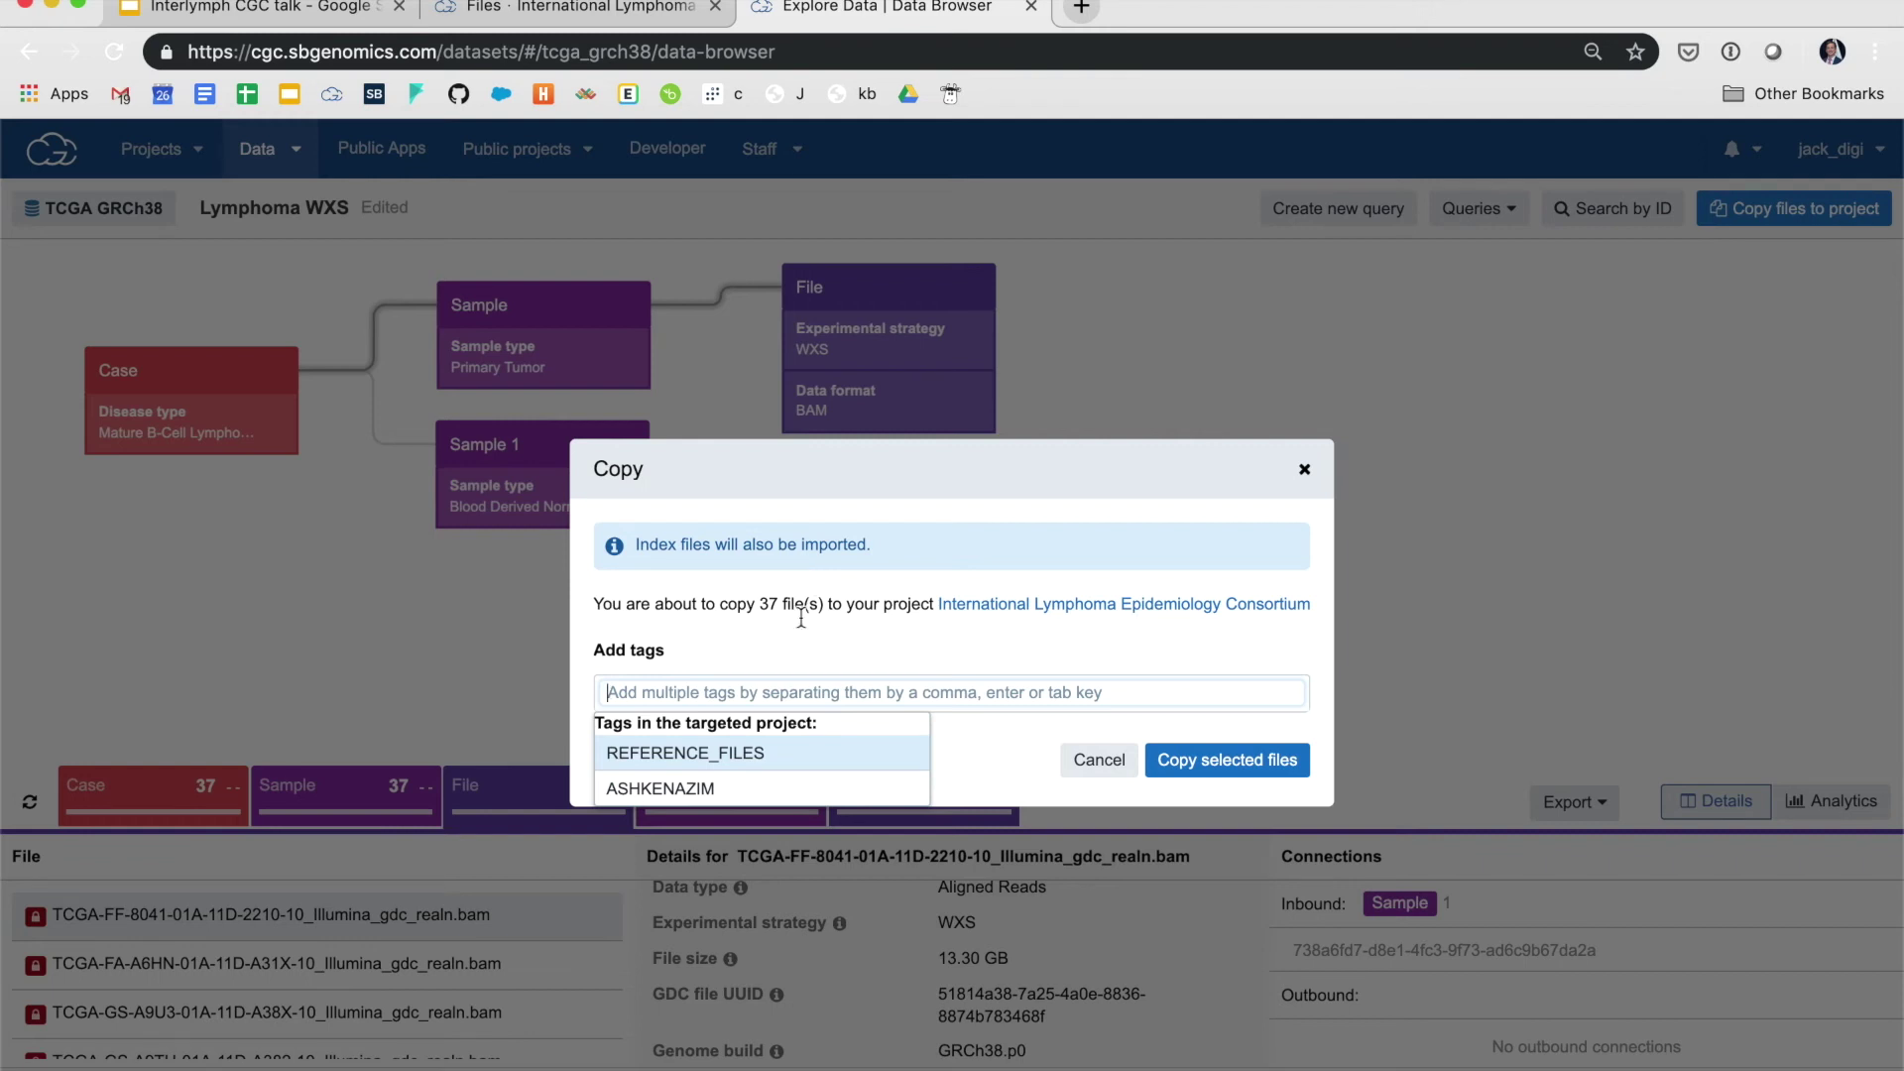
{"action": "type", "text": "Tu"}
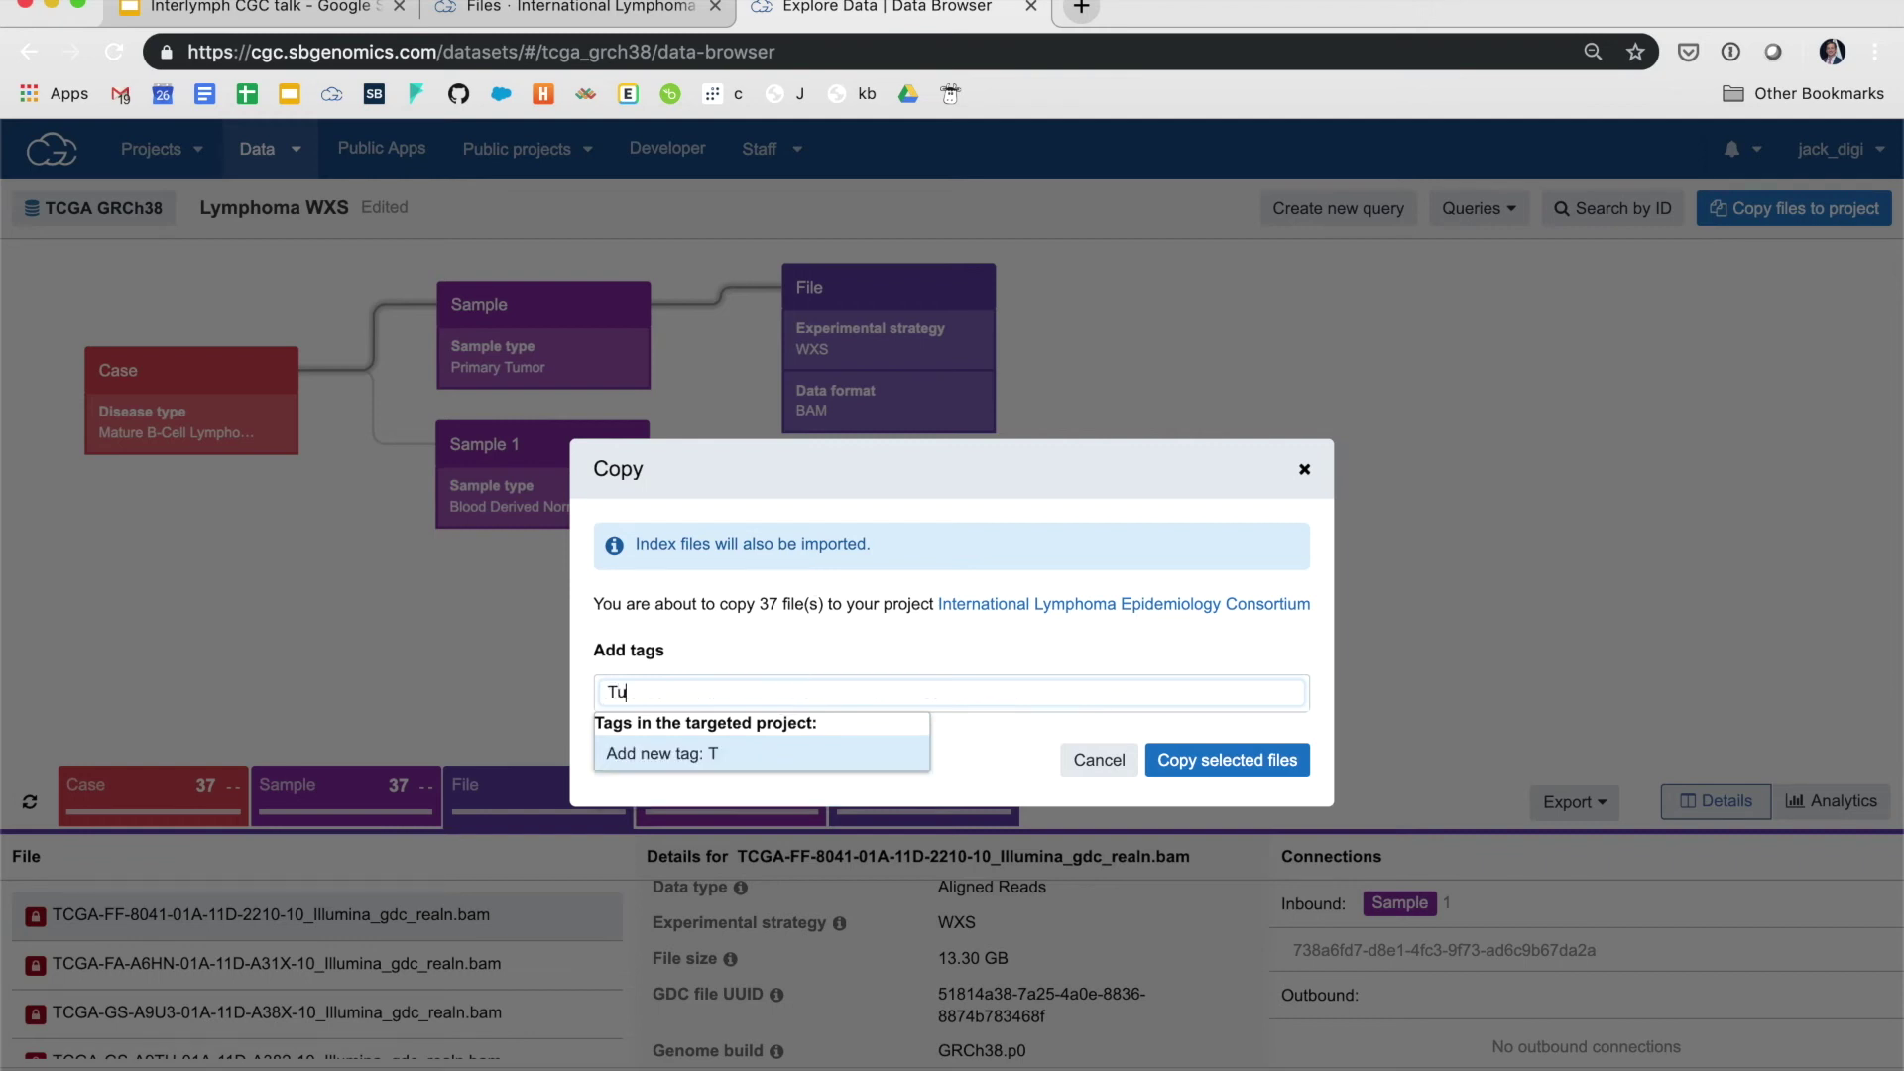
{"action": "type", "text": "mor"}
{"action": "key", "text": "Return"}
{"action": "left_click", "coordinate": [1235, 761]}
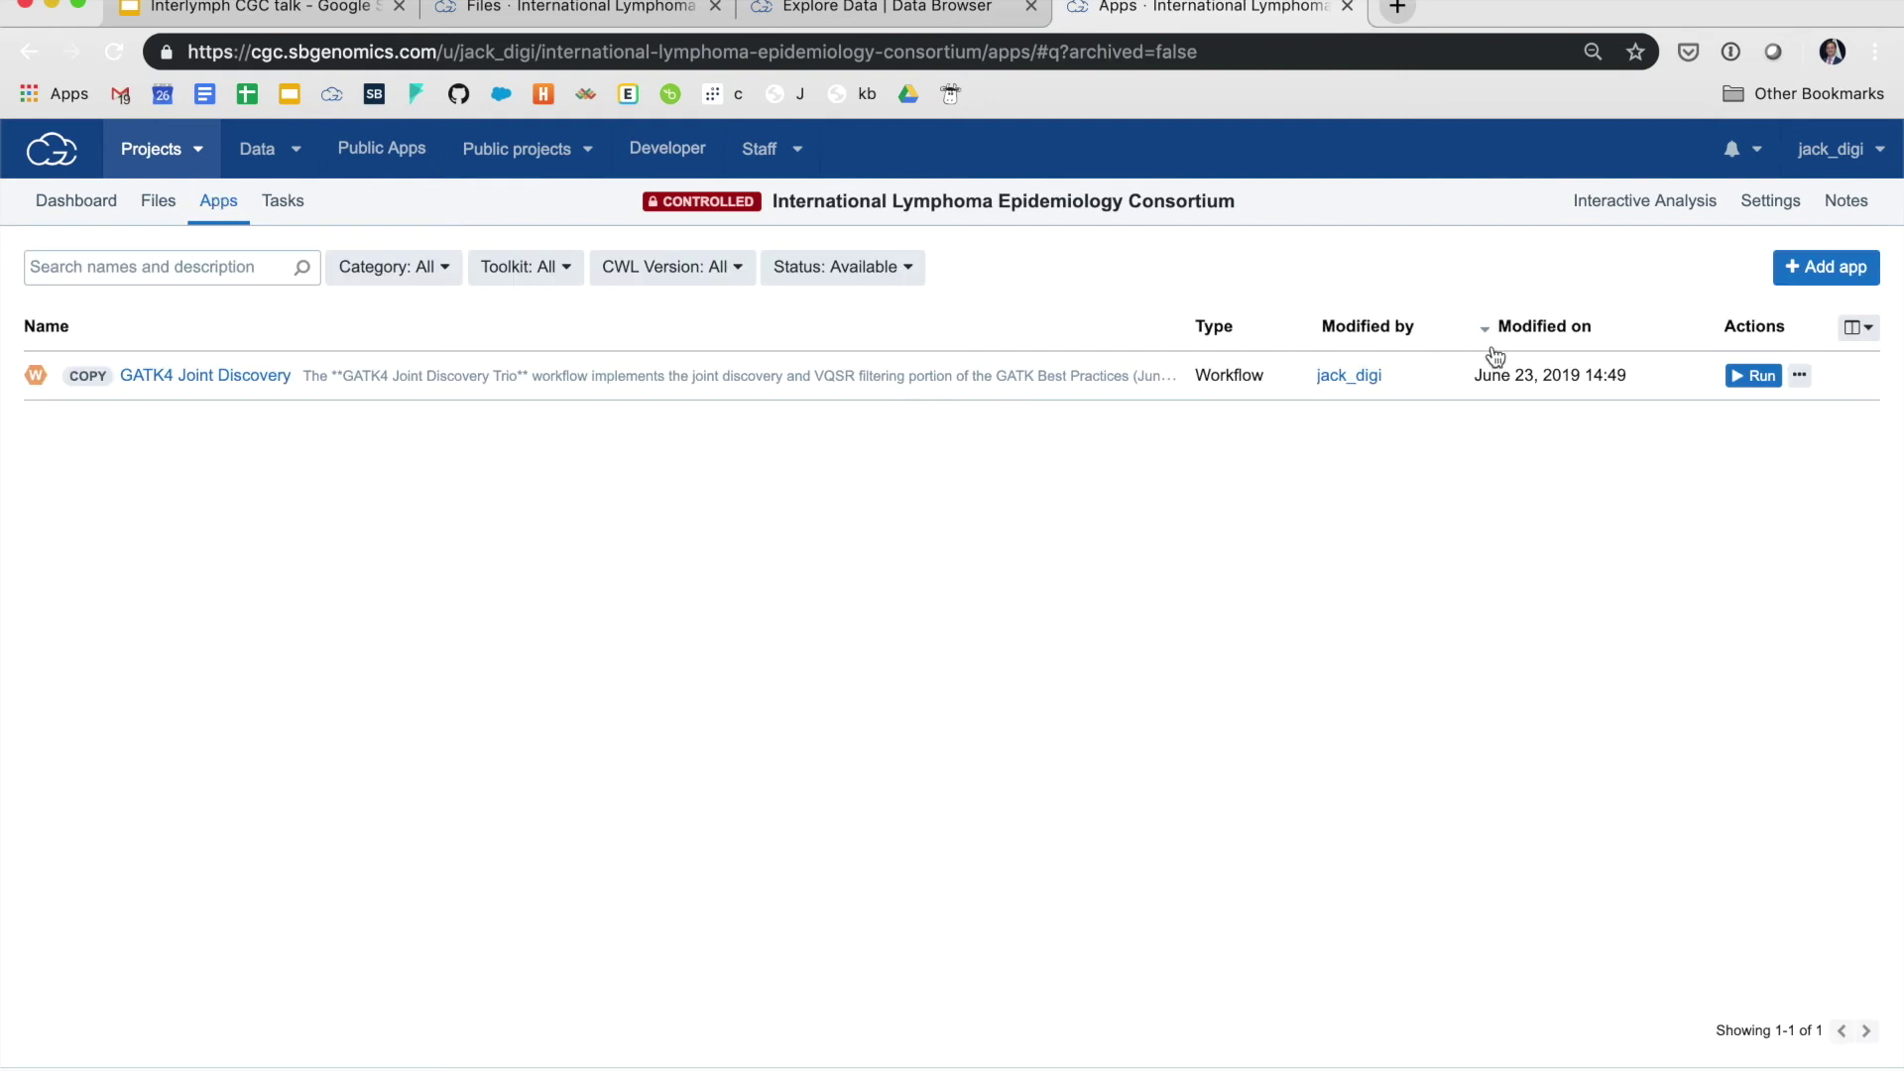
Search the project's public apps for 'picard fastq'
{"action": "left_click", "coordinate": [1851, 273]}
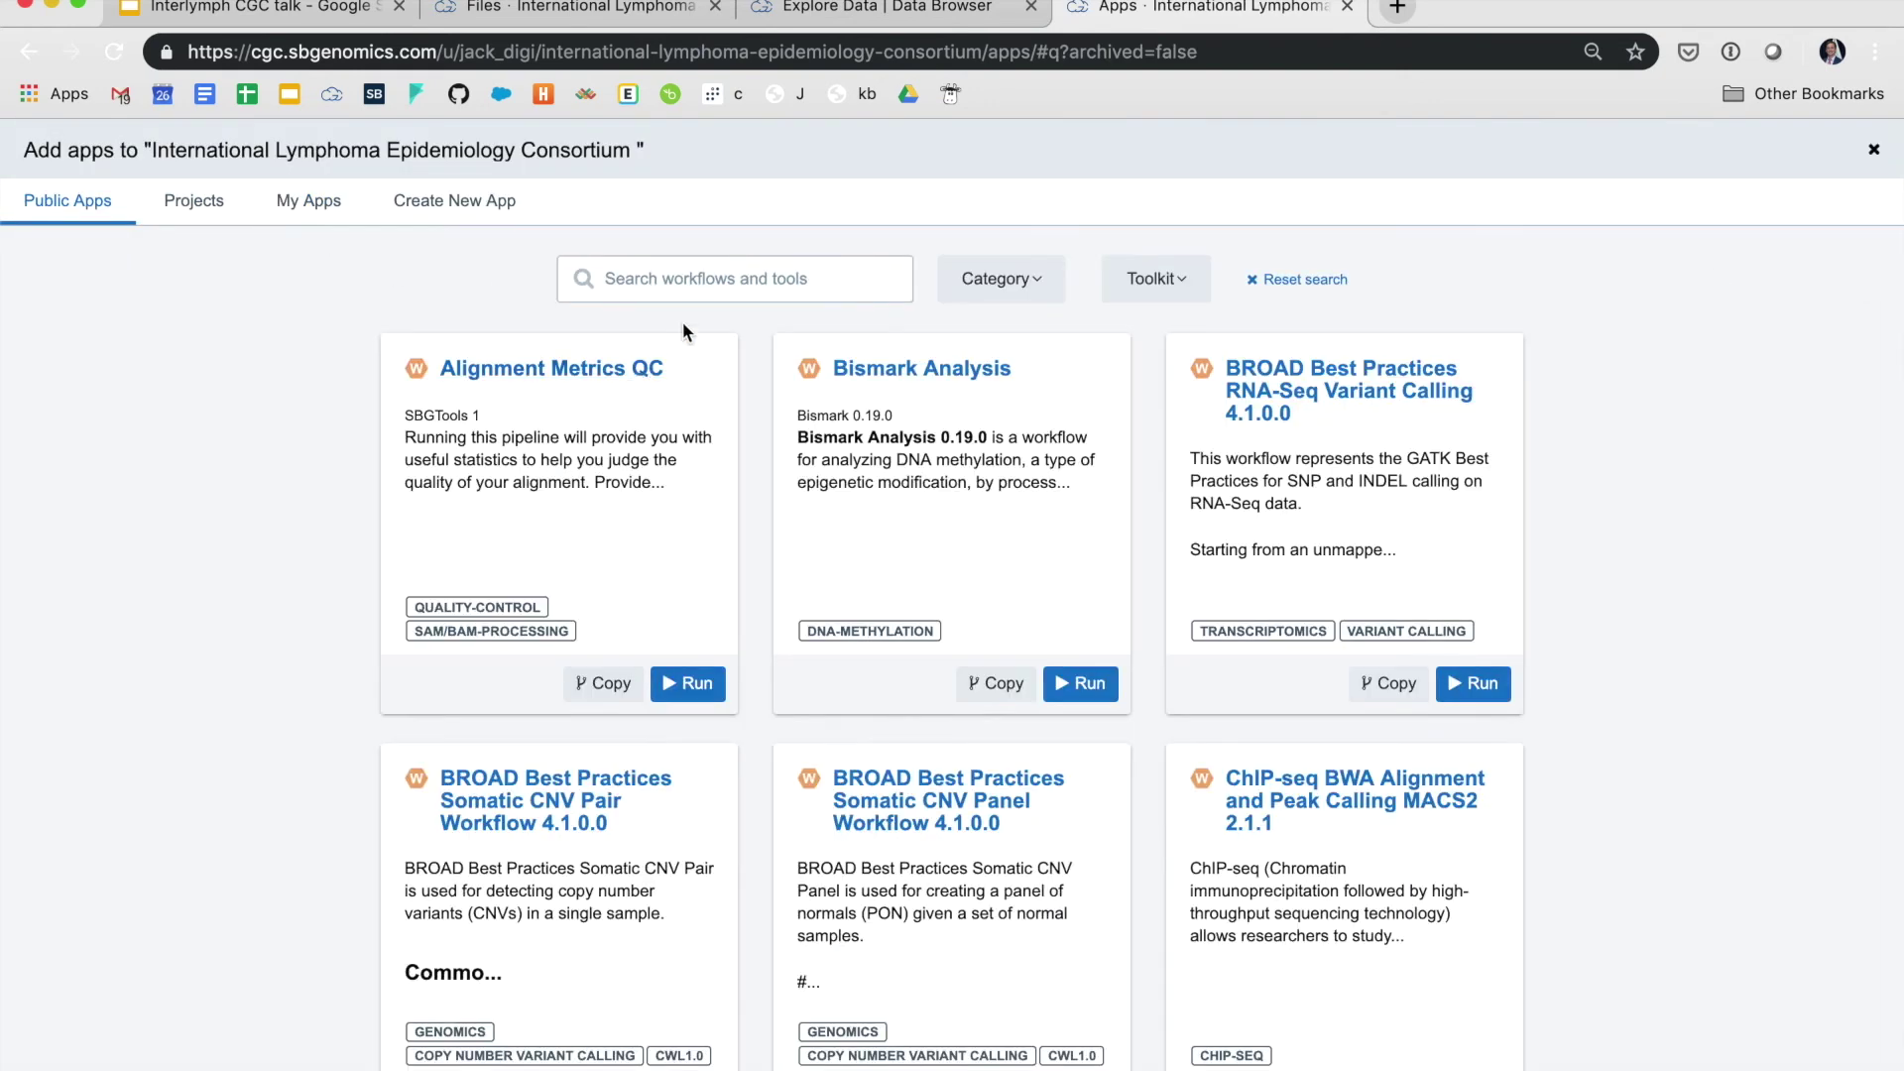
{"action": "left_click", "coordinate": [731, 278]}
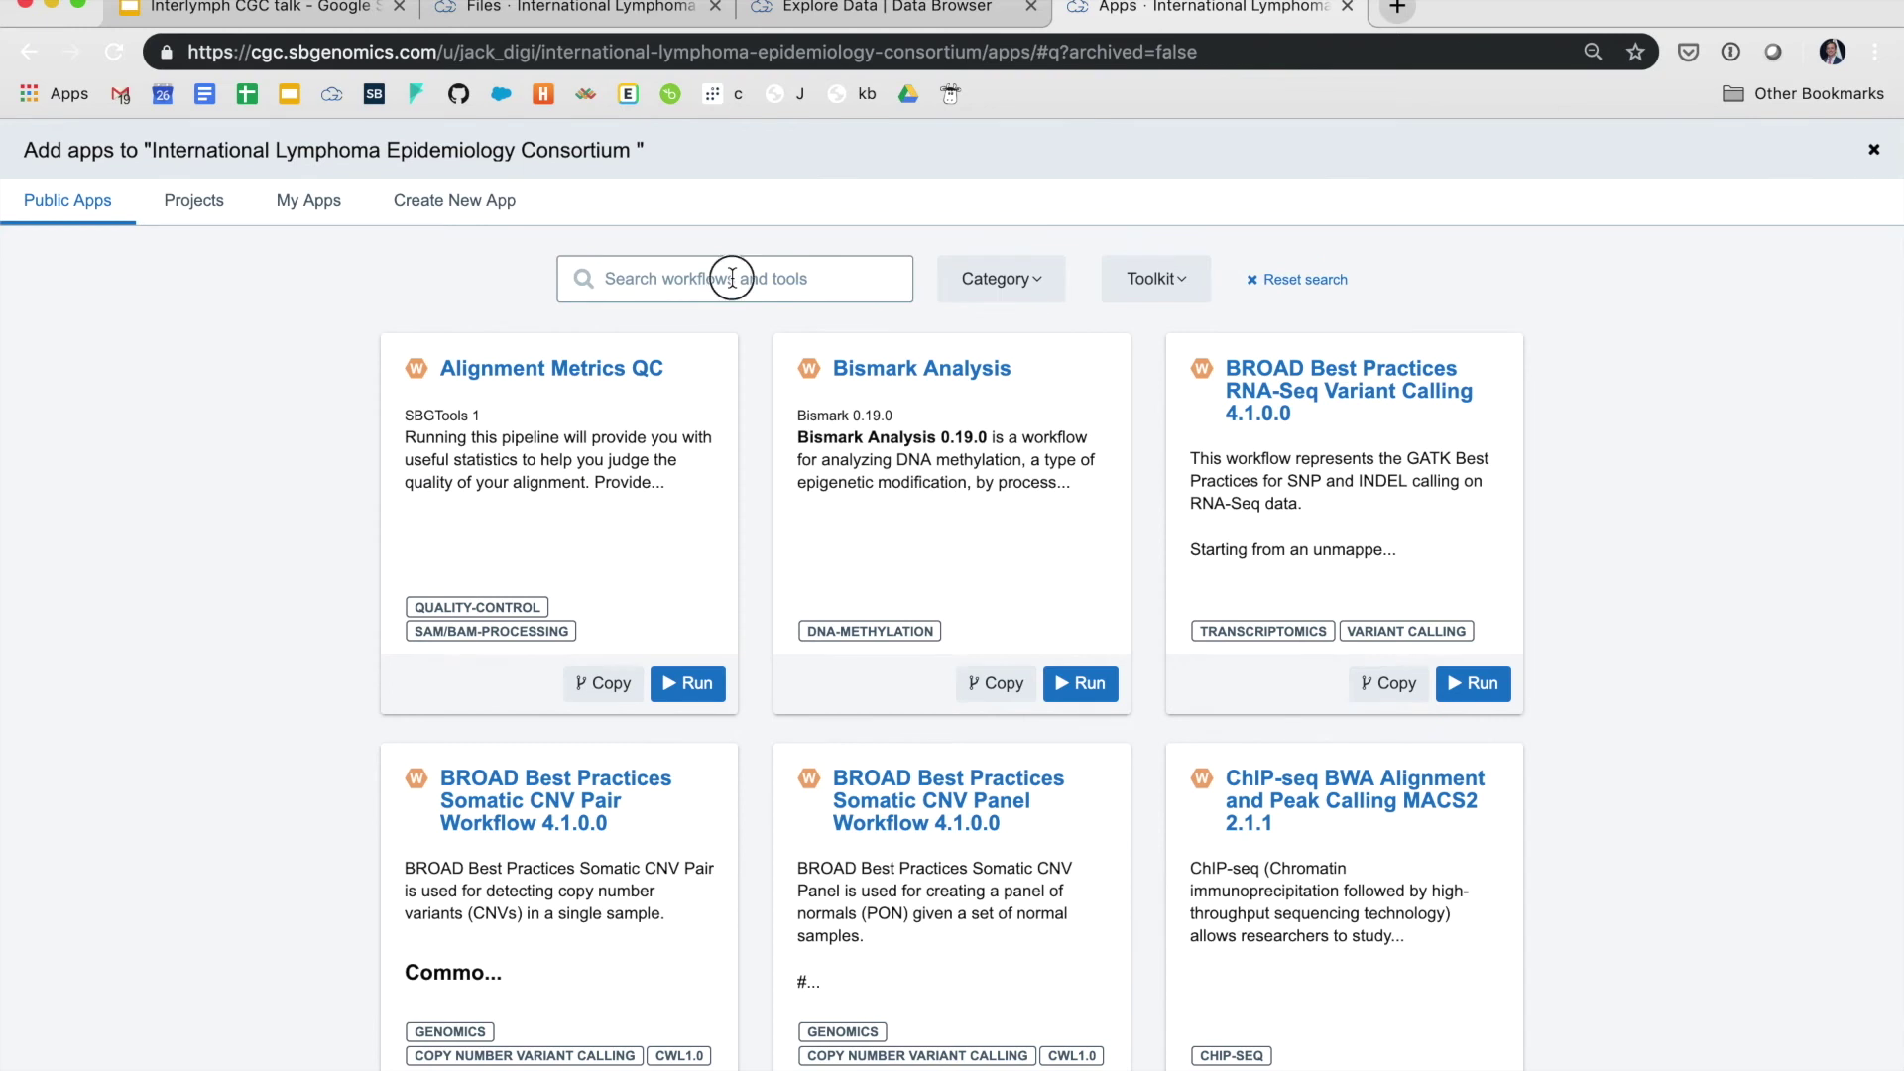
{"action": "type", "text": "picard"}
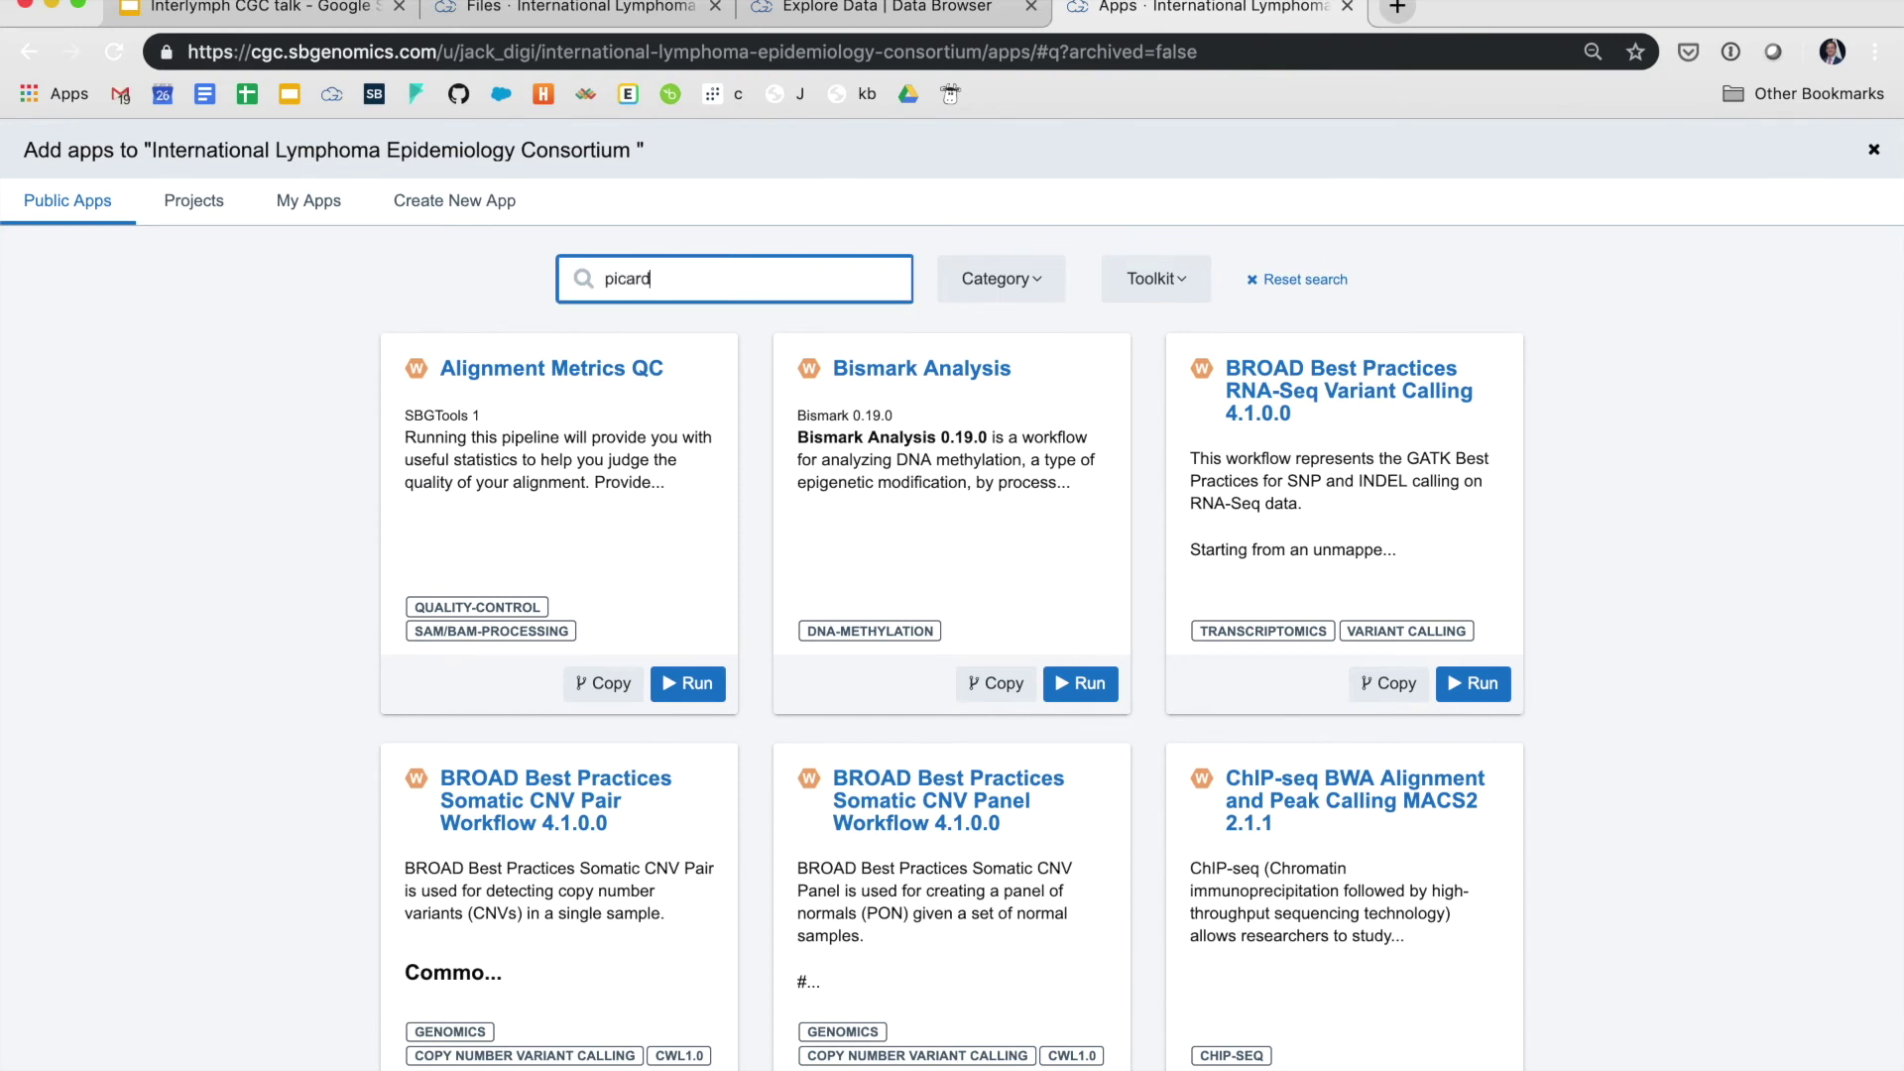
{"action": "type", "text": " fastq"}
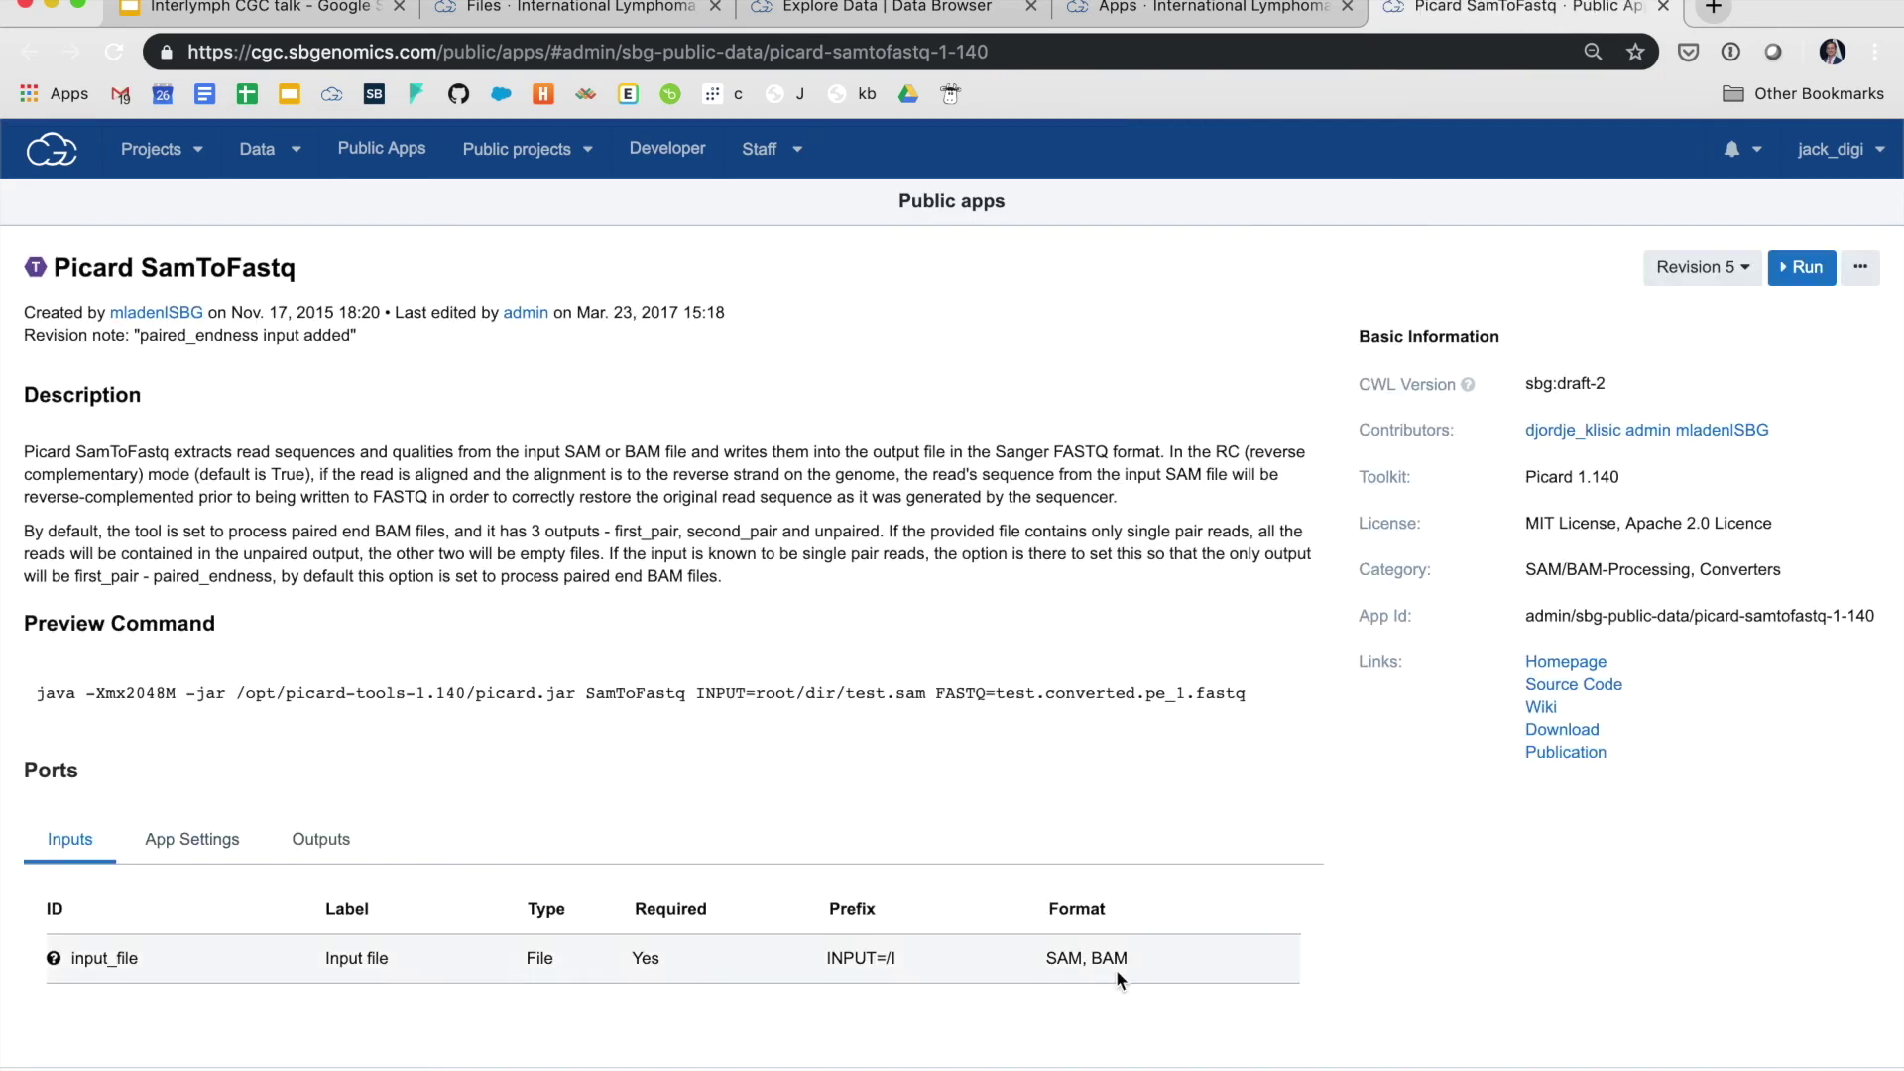
Copy the Picard SamToFastq app into International Lymphoma Epidemiology Consortium and return to the project apps
{"action": "left_click", "coordinate": [1866, 267]}
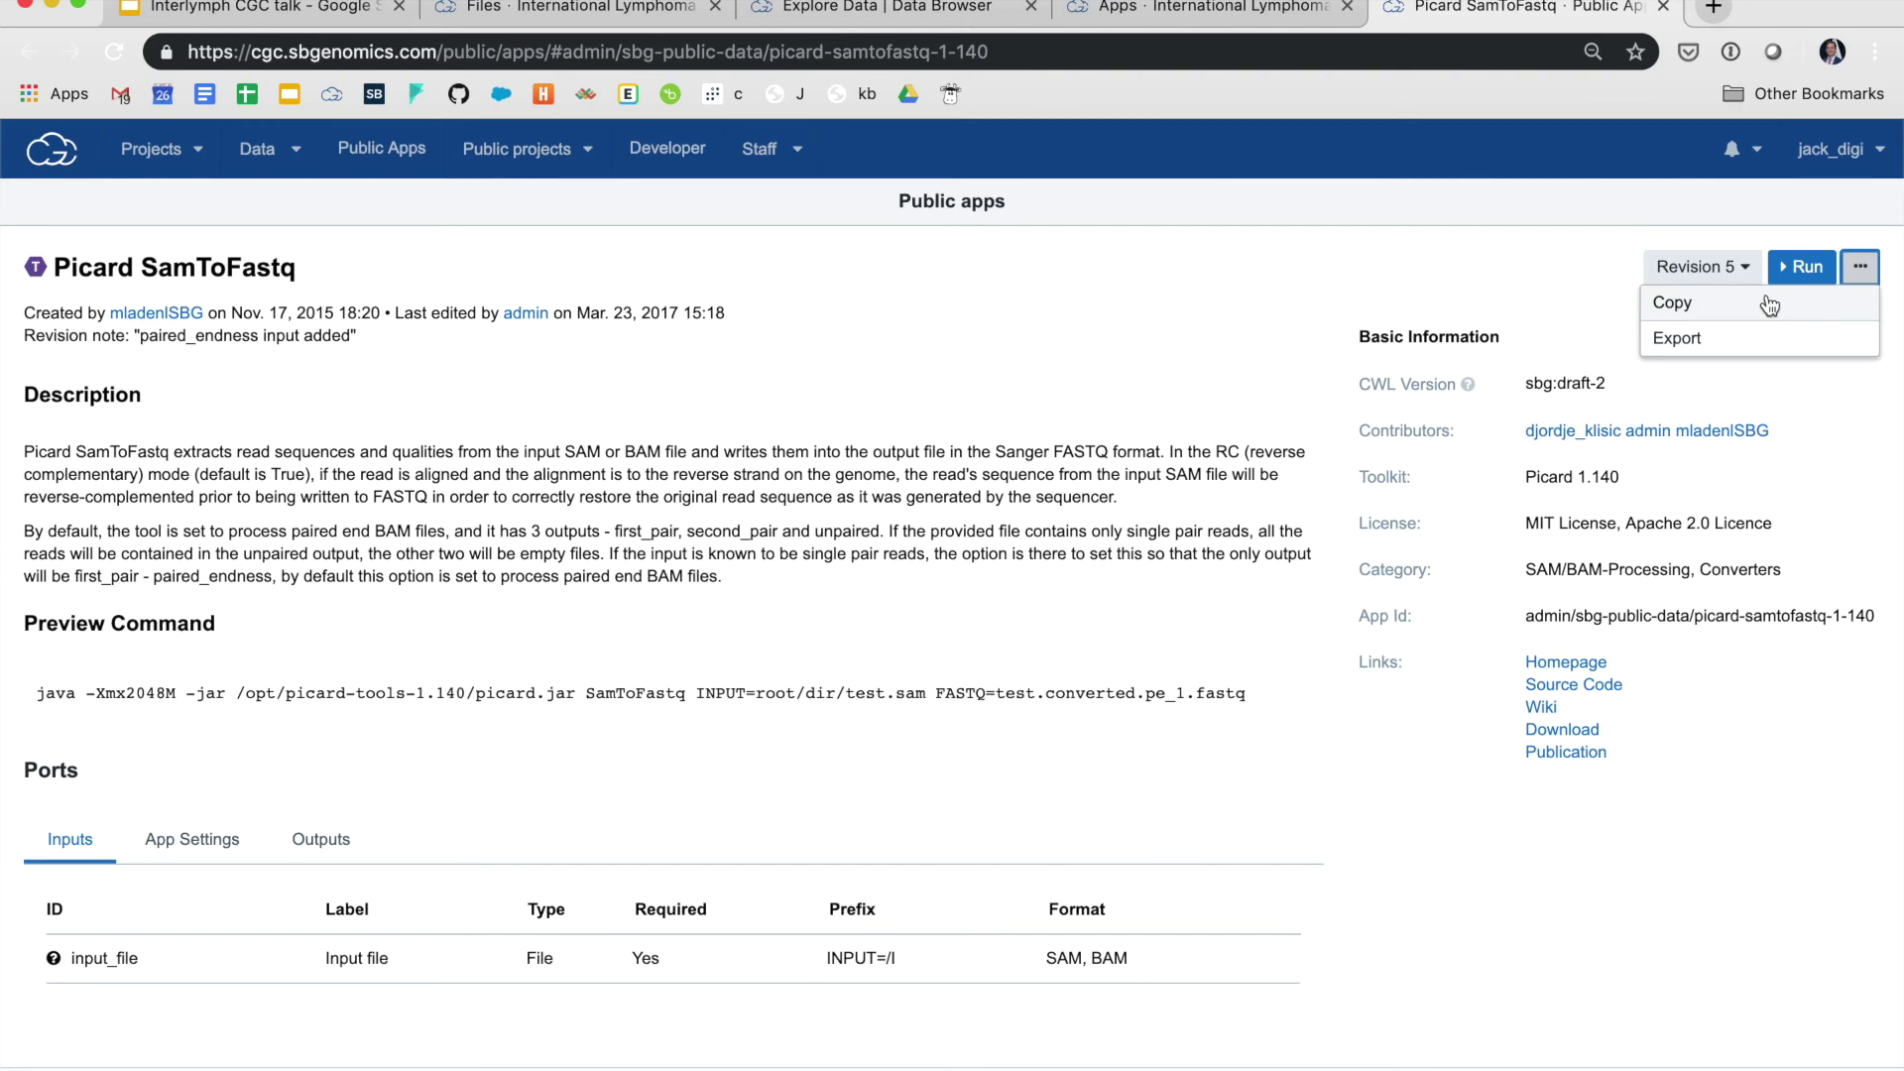
{"action": "left_click", "coordinate": [1676, 303]}
{"action": "left_click", "coordinate": [829, 632]}
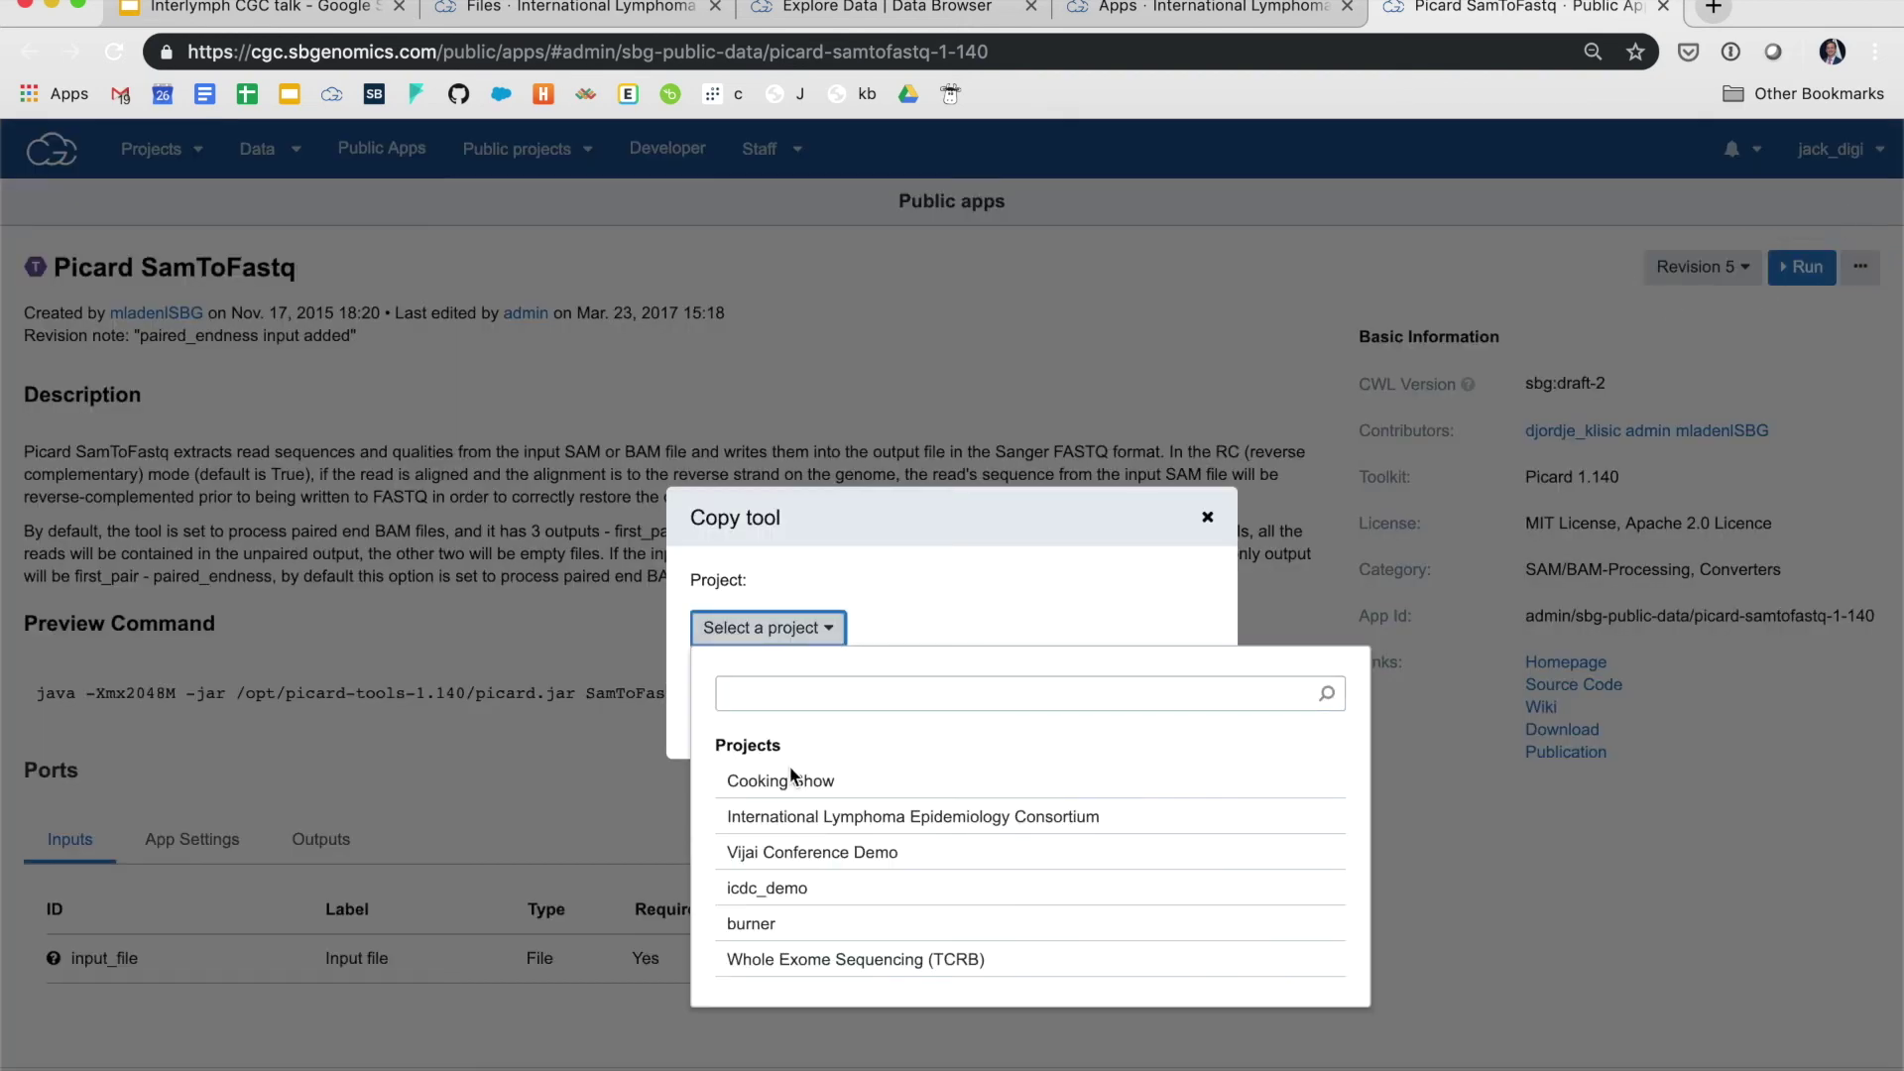
{"action": "left_click", "coordinate": [793, 817]}
{"action": "left_click", "coordinate": [1345, 743]}
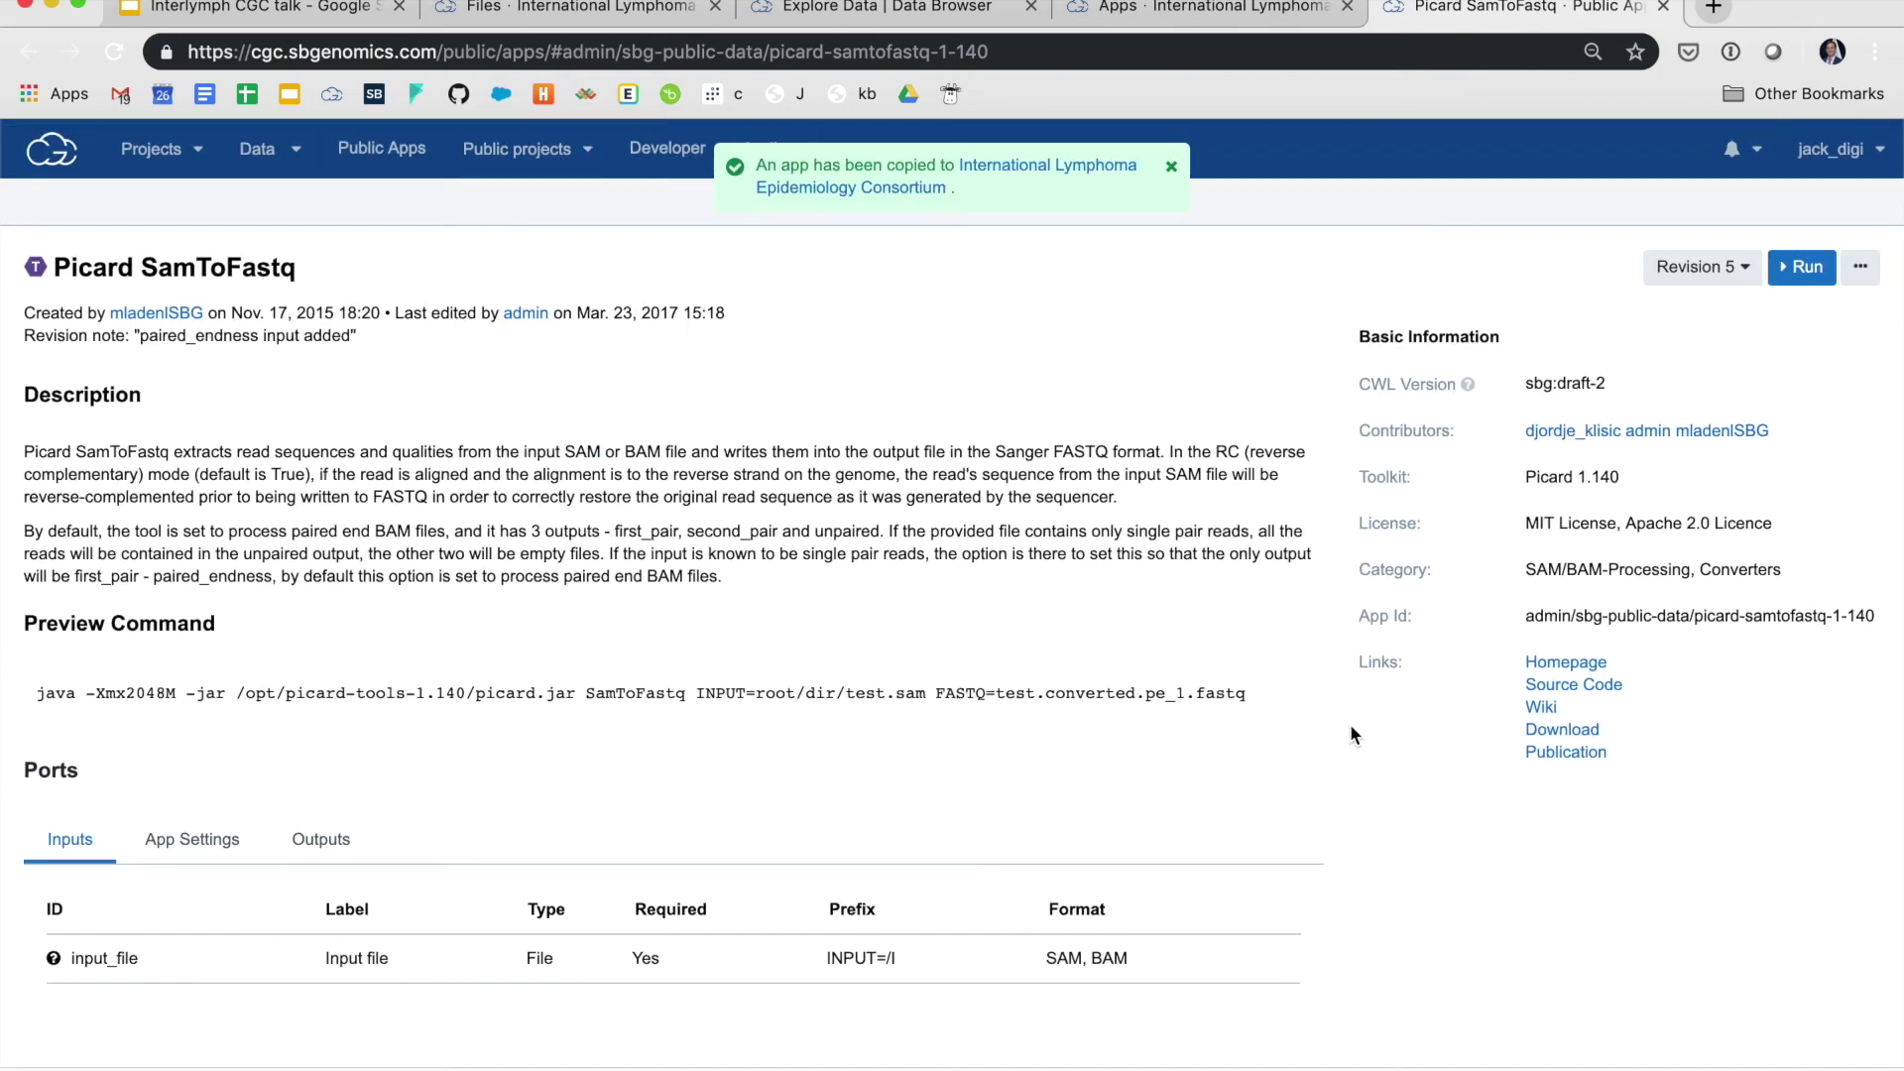
{"action": "left_click", "coordinate": [1666, 7]}
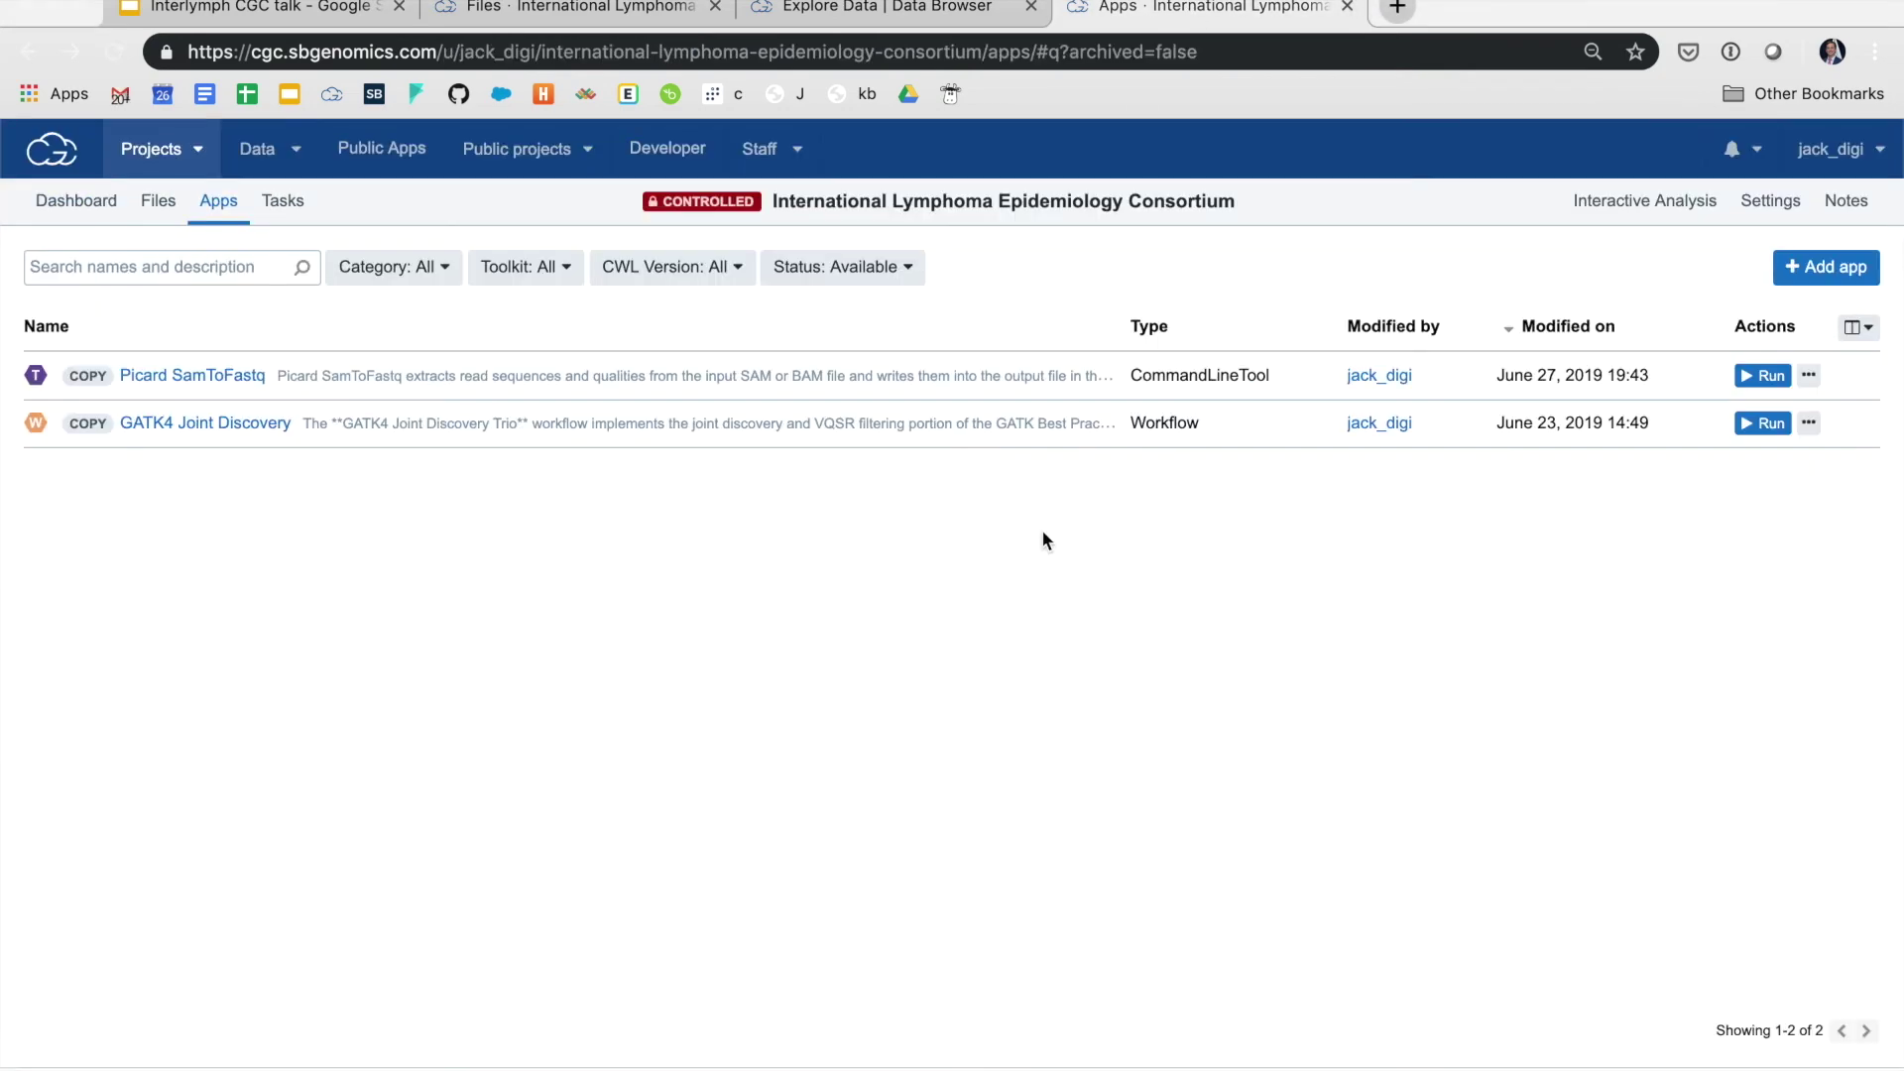
Start a Picard SamToFastq task and select all 37 BAM-filtered files as its input
{"action": "left_click", "coordinate": [1757, 377]}
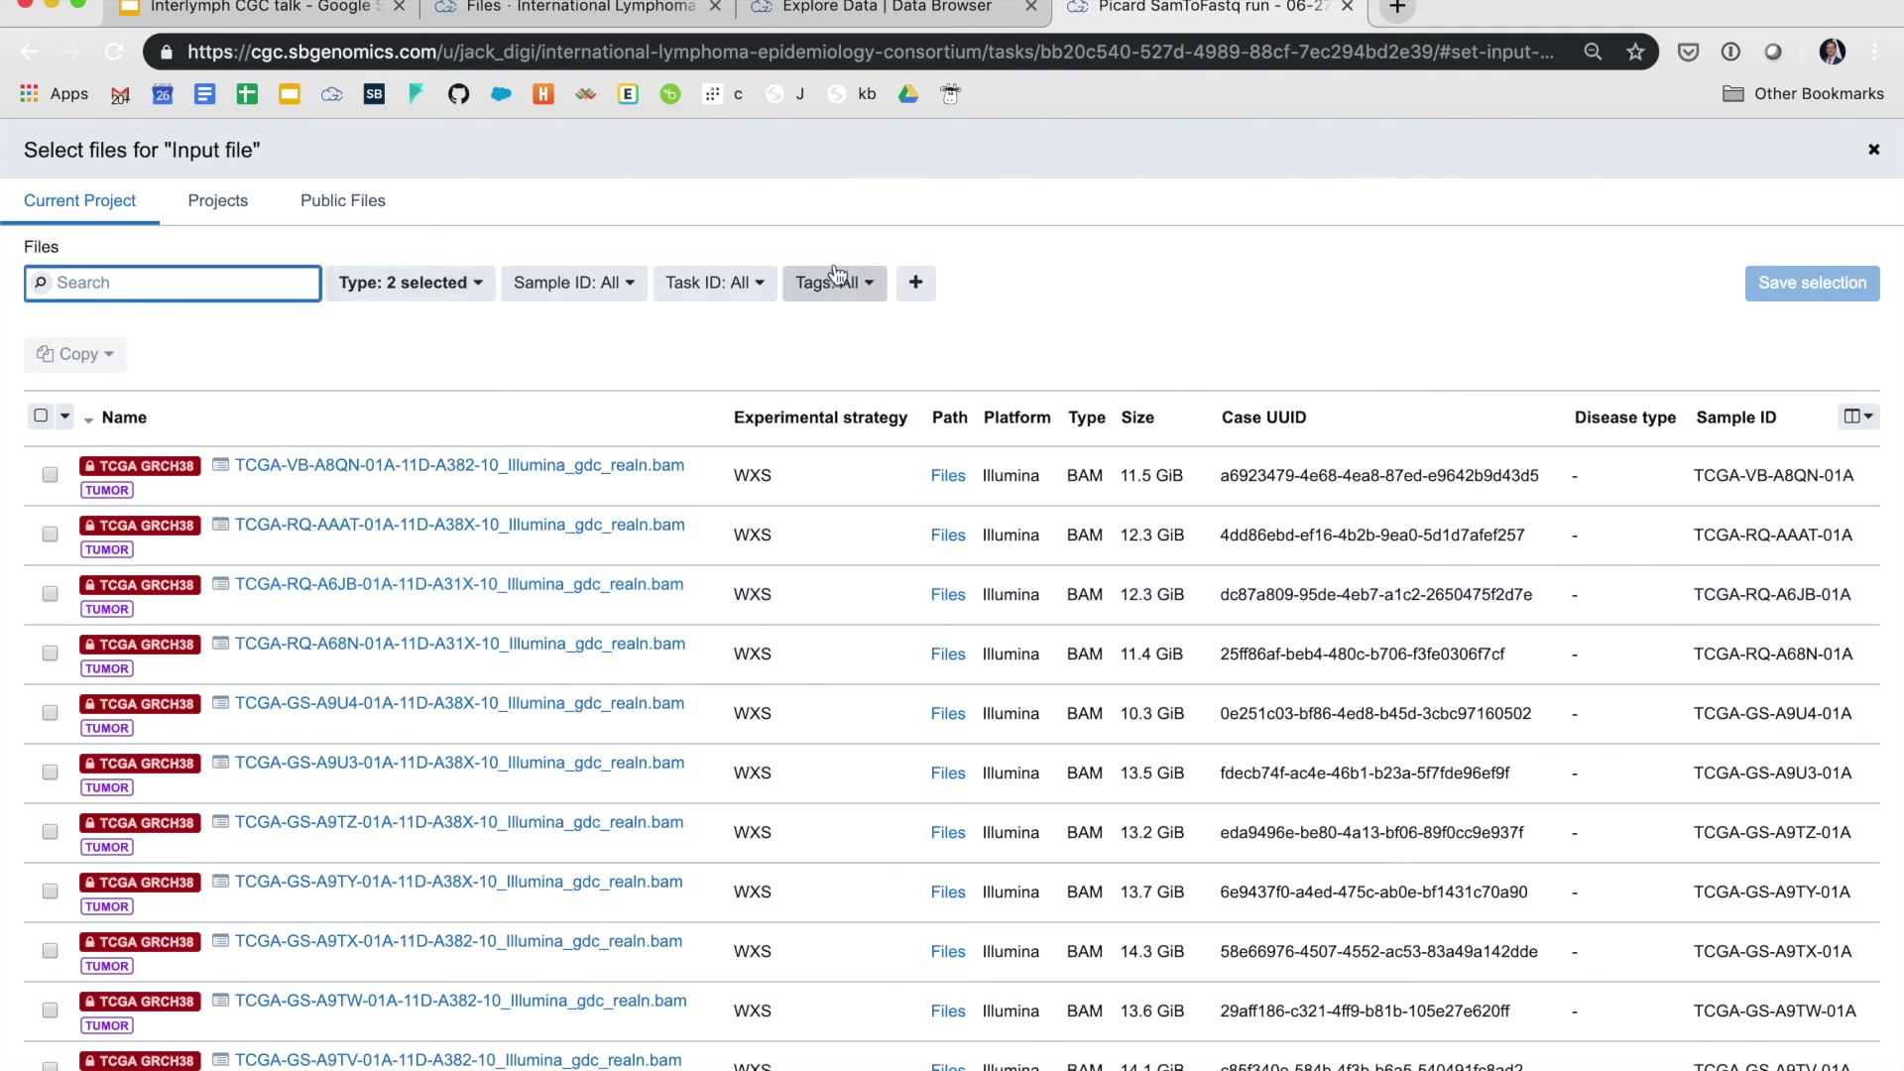
{"action": "left_click", "coordinate": [407, 283]}
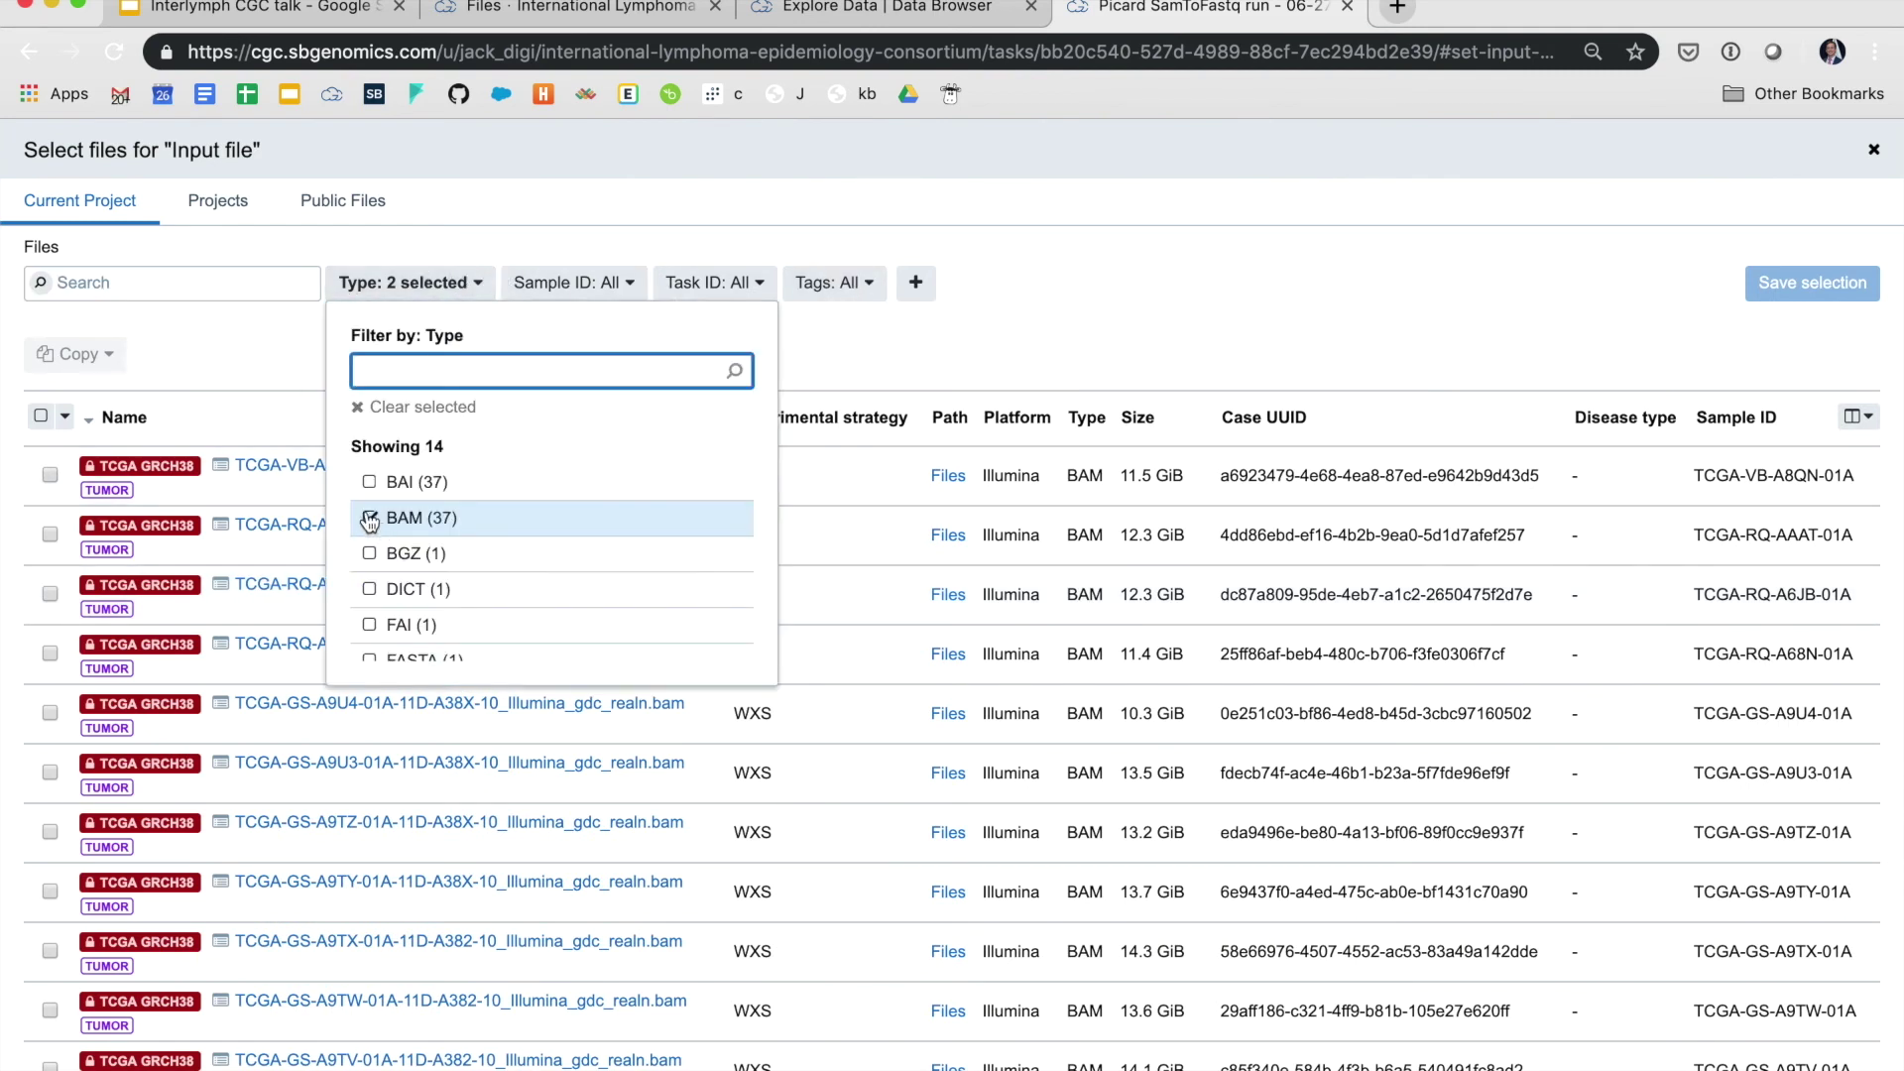
{"action": "left_click", "coordinate": [375, 407]}
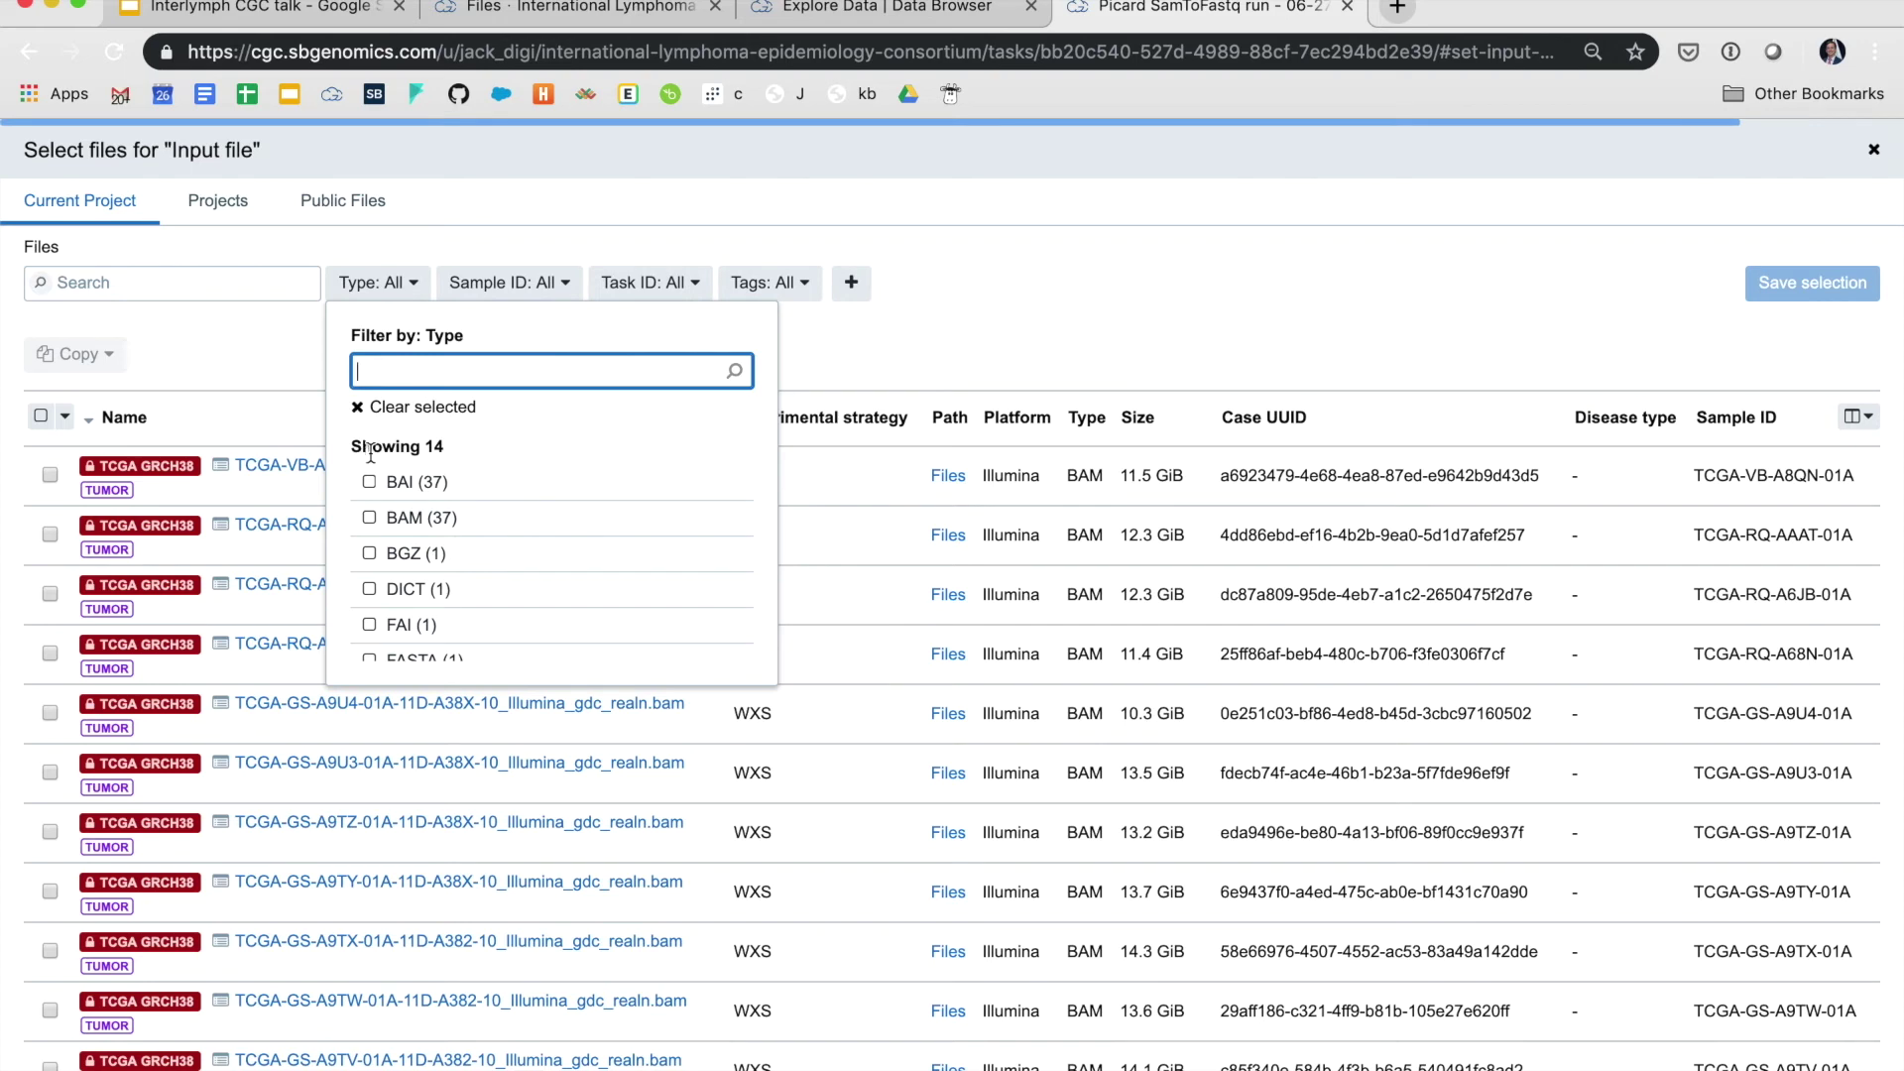
{"action": "left_click", "coordinate": [369, 518]}
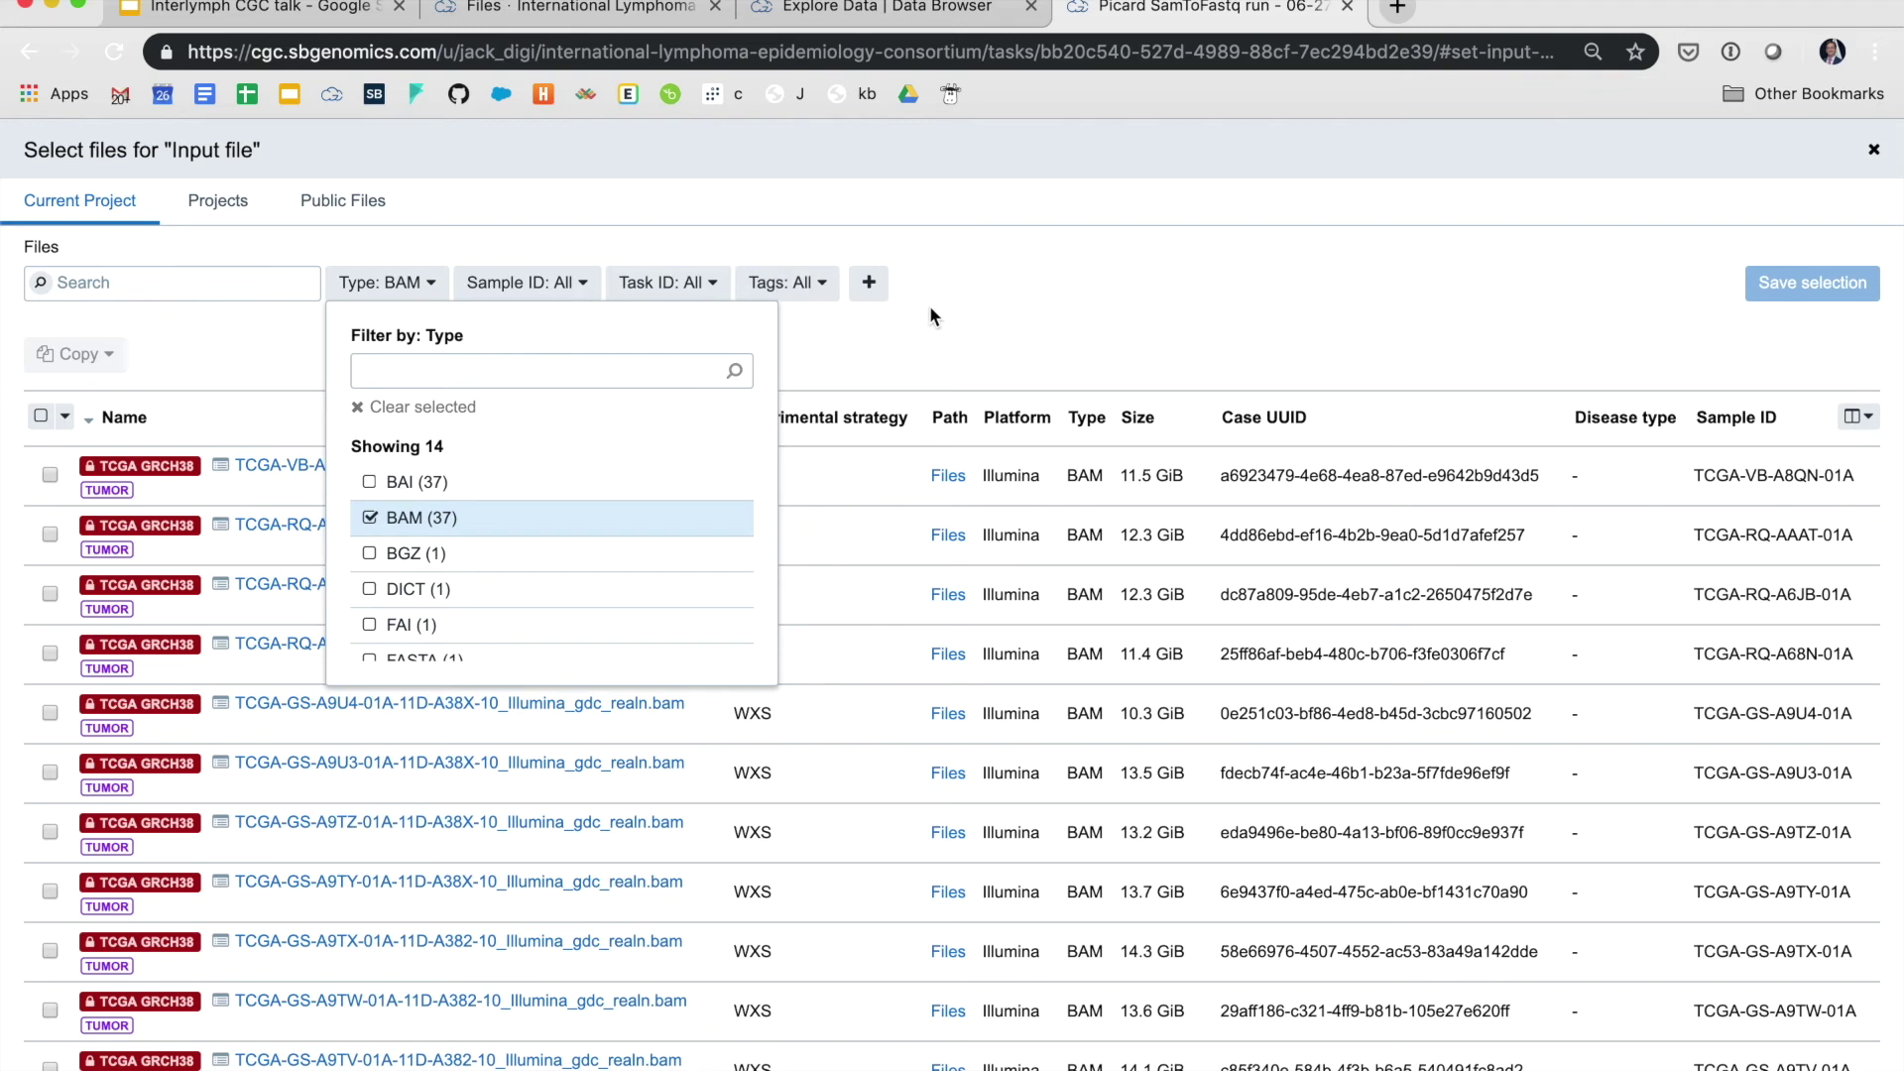
{"action": "left_click", "coordinate": [1023, 343]}
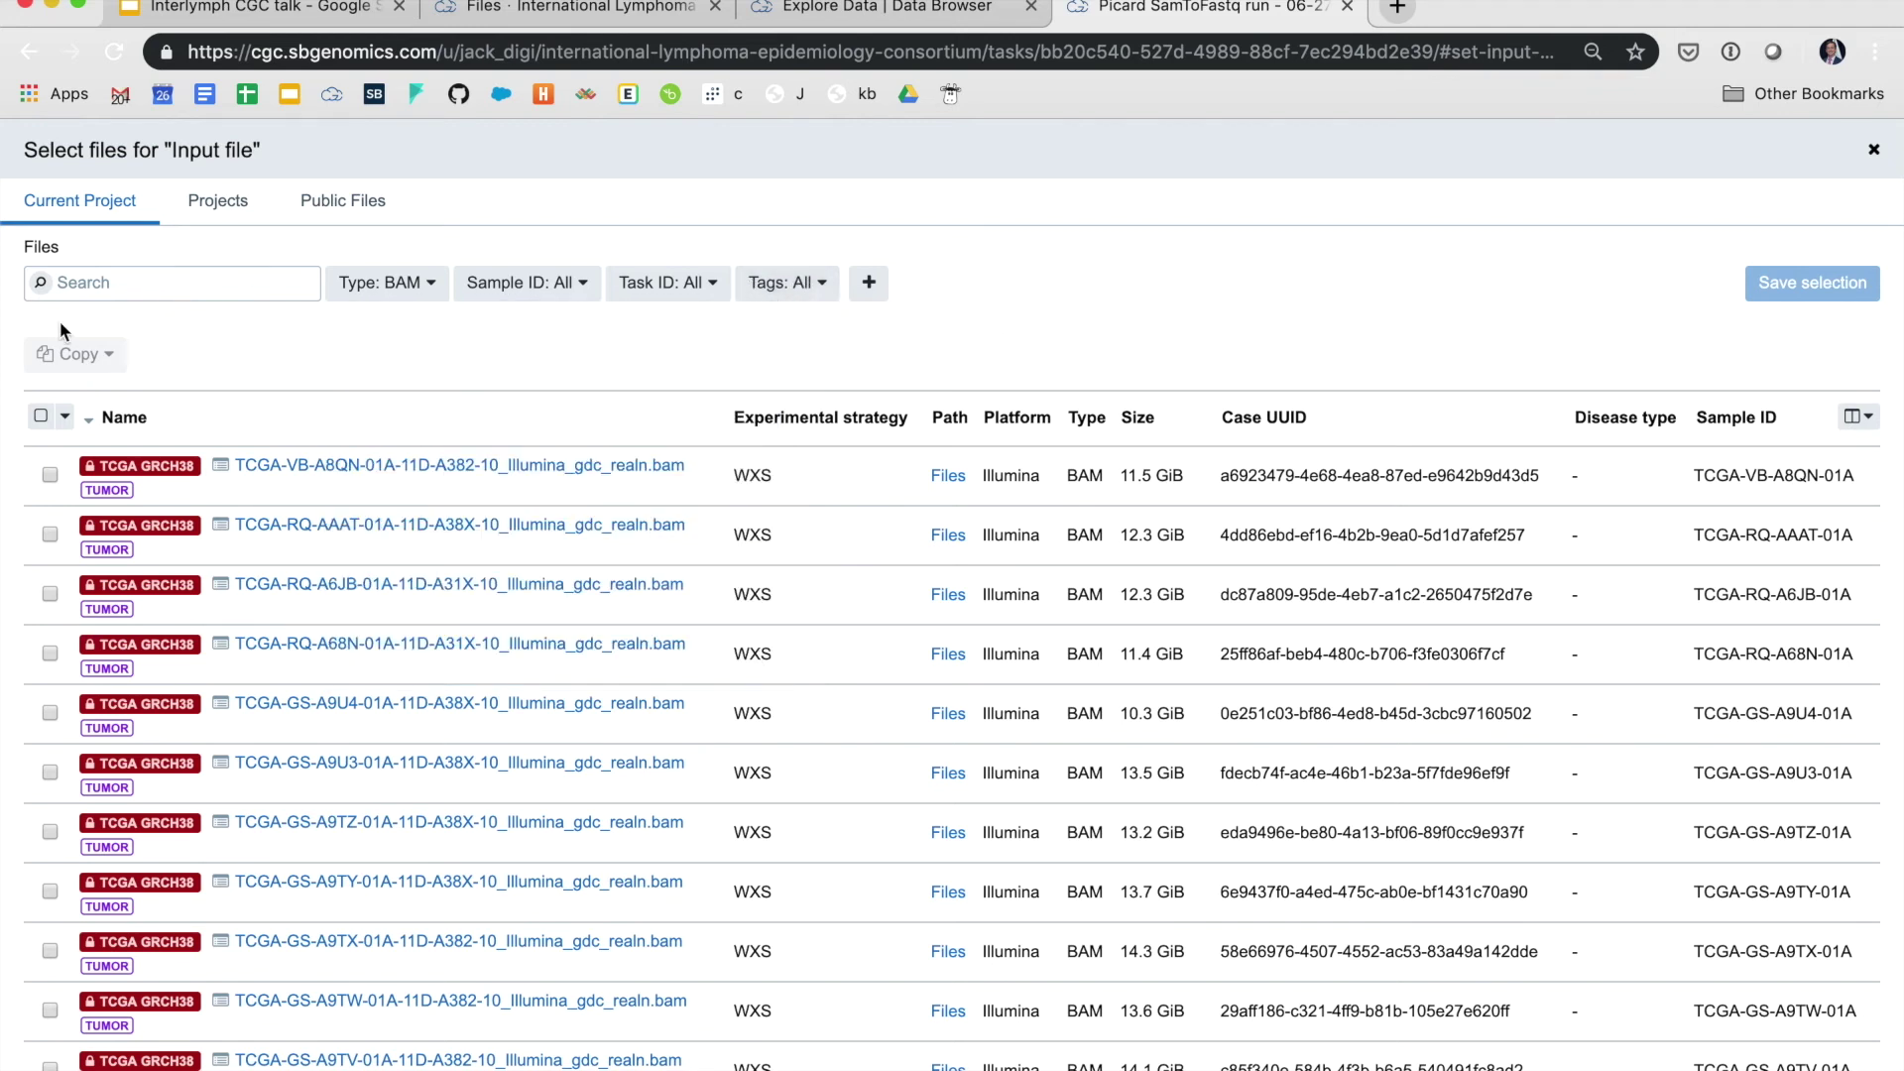
{"action": "left_click", "coordinate": [39, 416]}
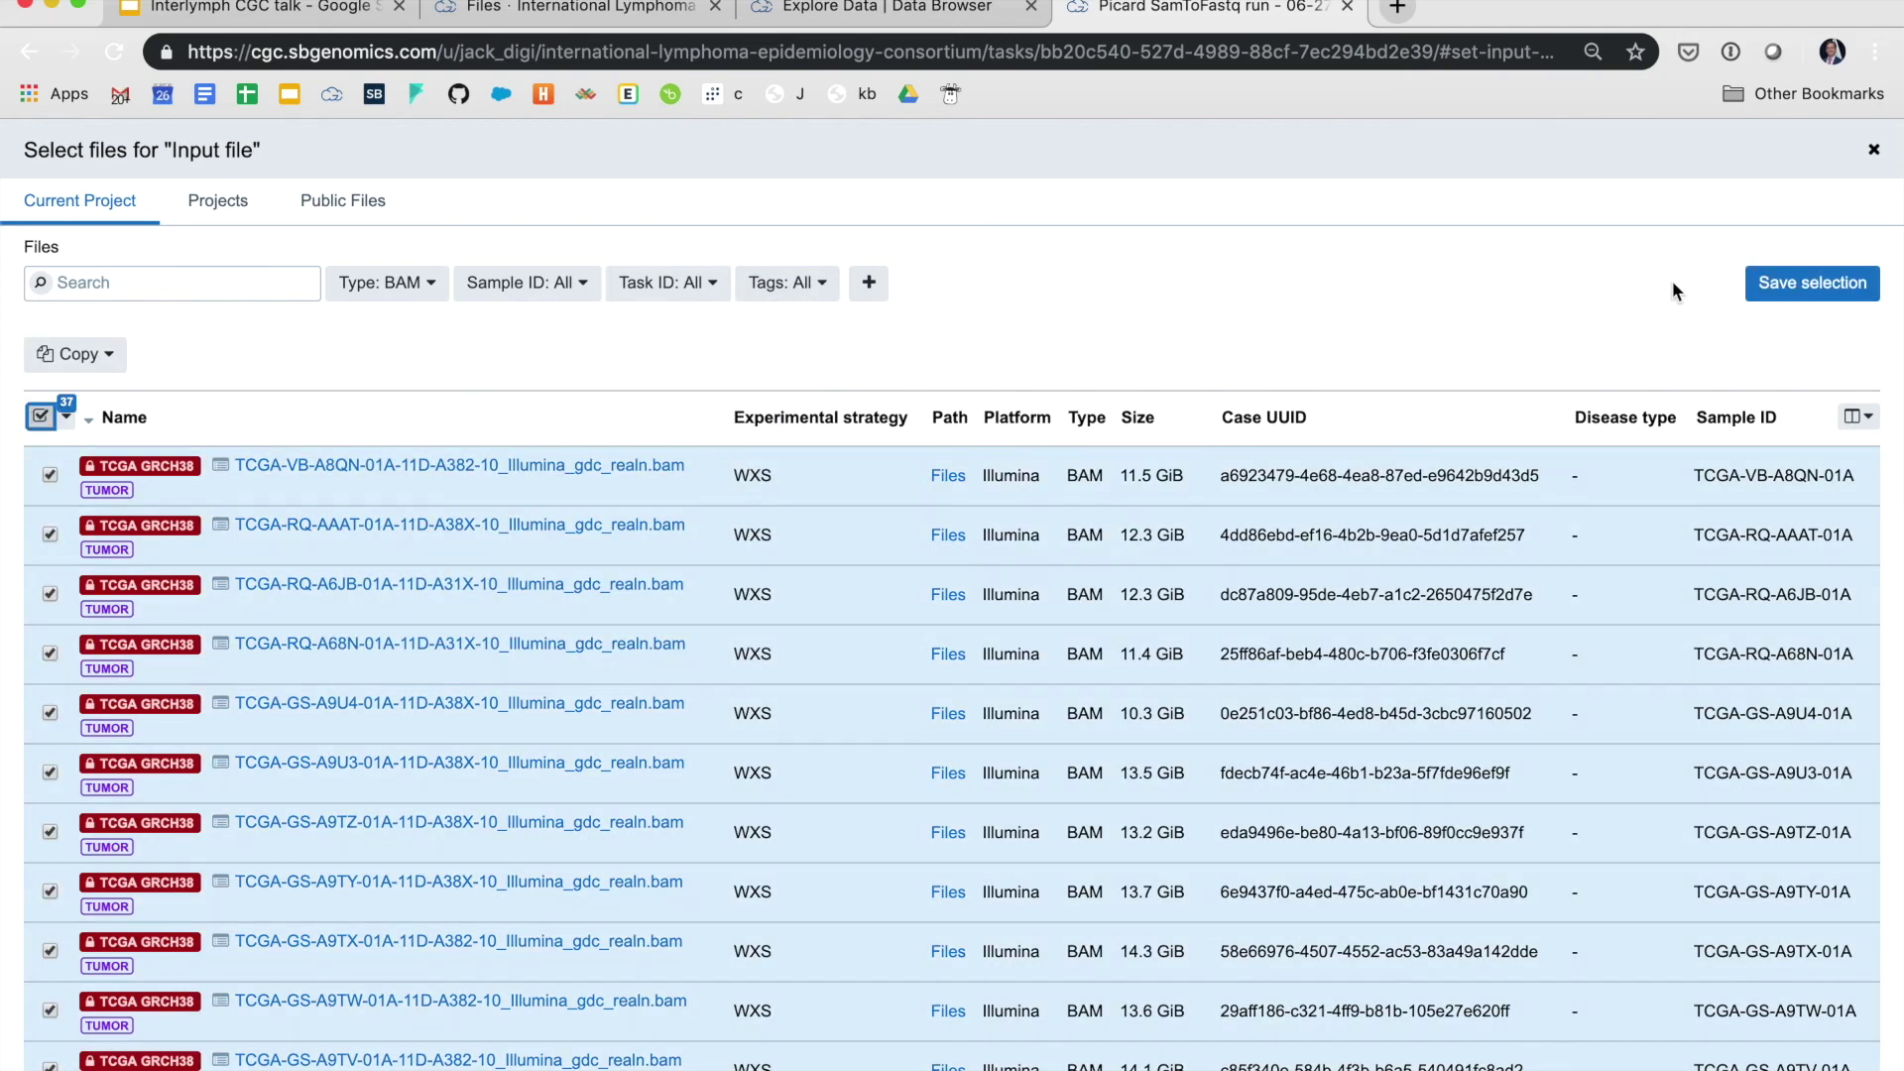
{"action": "left_click", "coordinate": [1807, 284]}
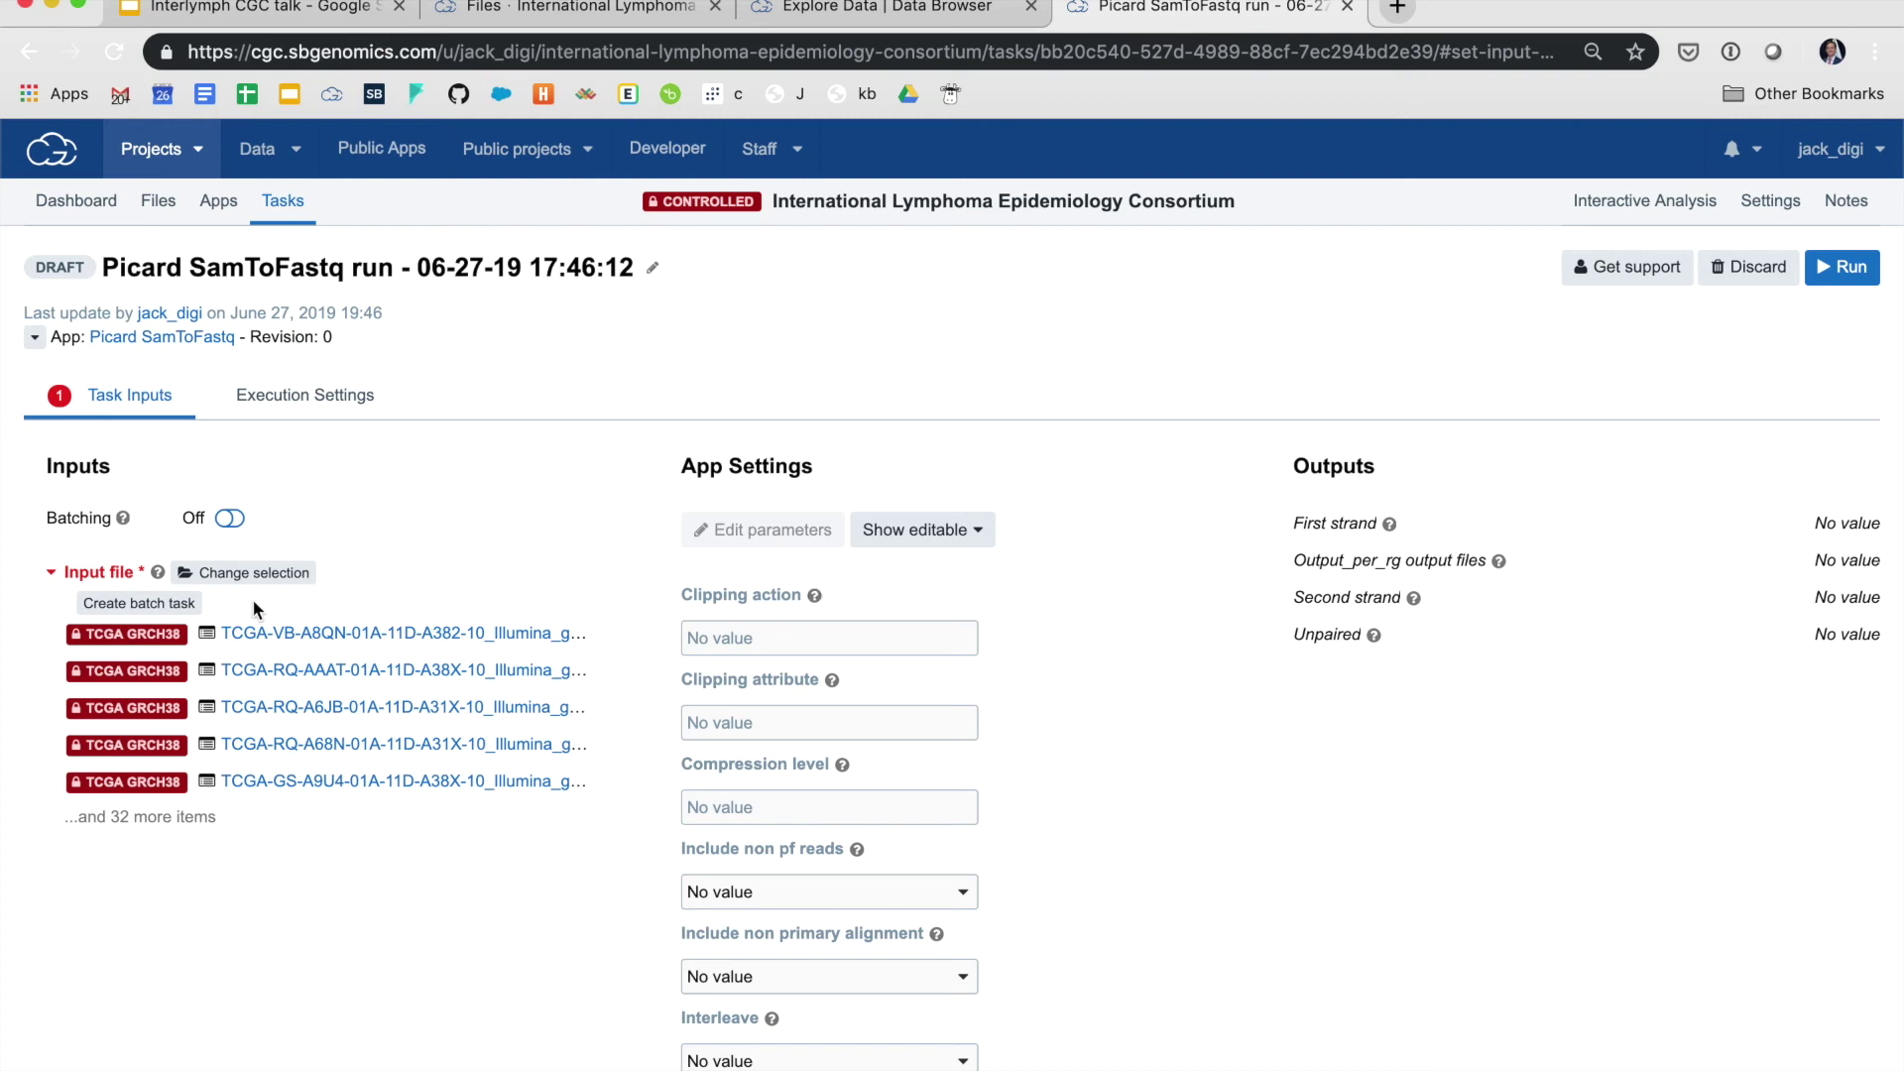
Make it a batch task grouped by File metadata Sample UUID
{"action": "left_click", "coordinate": [178, 603]}
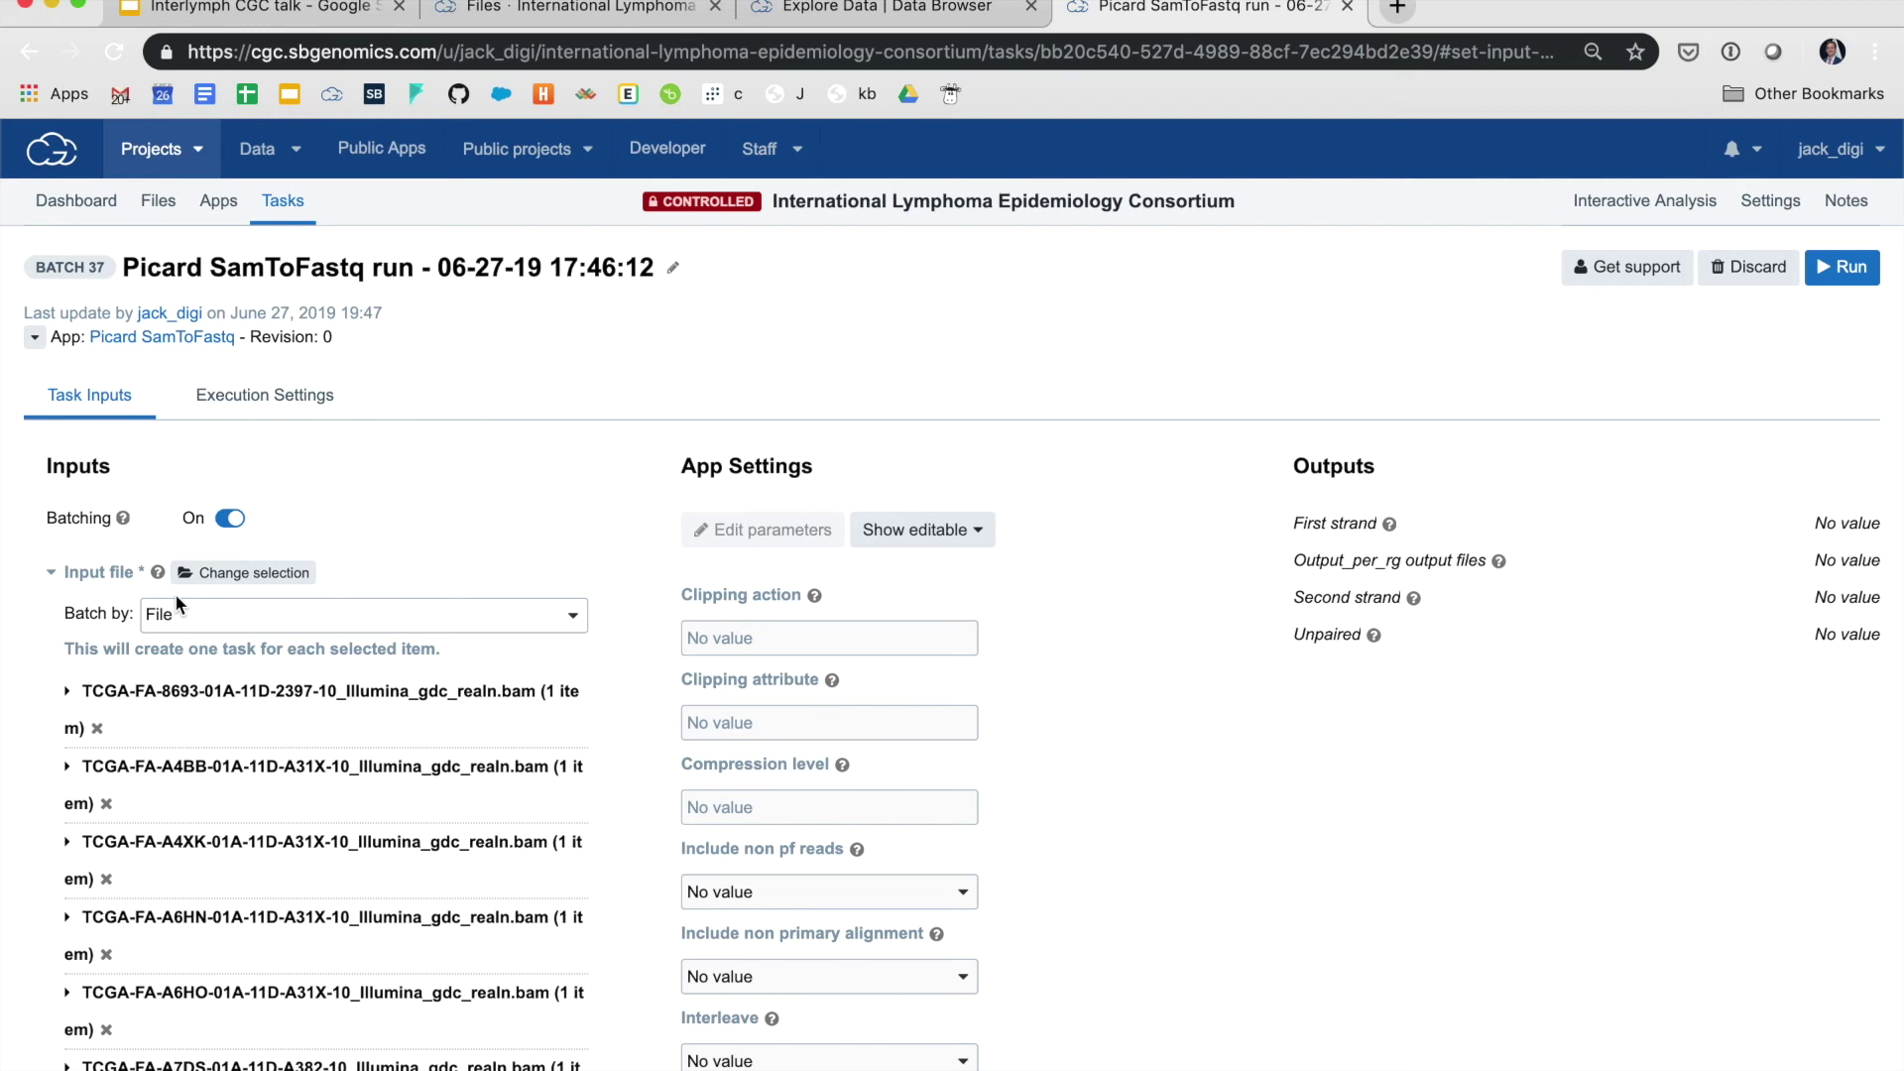
{"action": "left_click", "coordinate": [548, 615]}
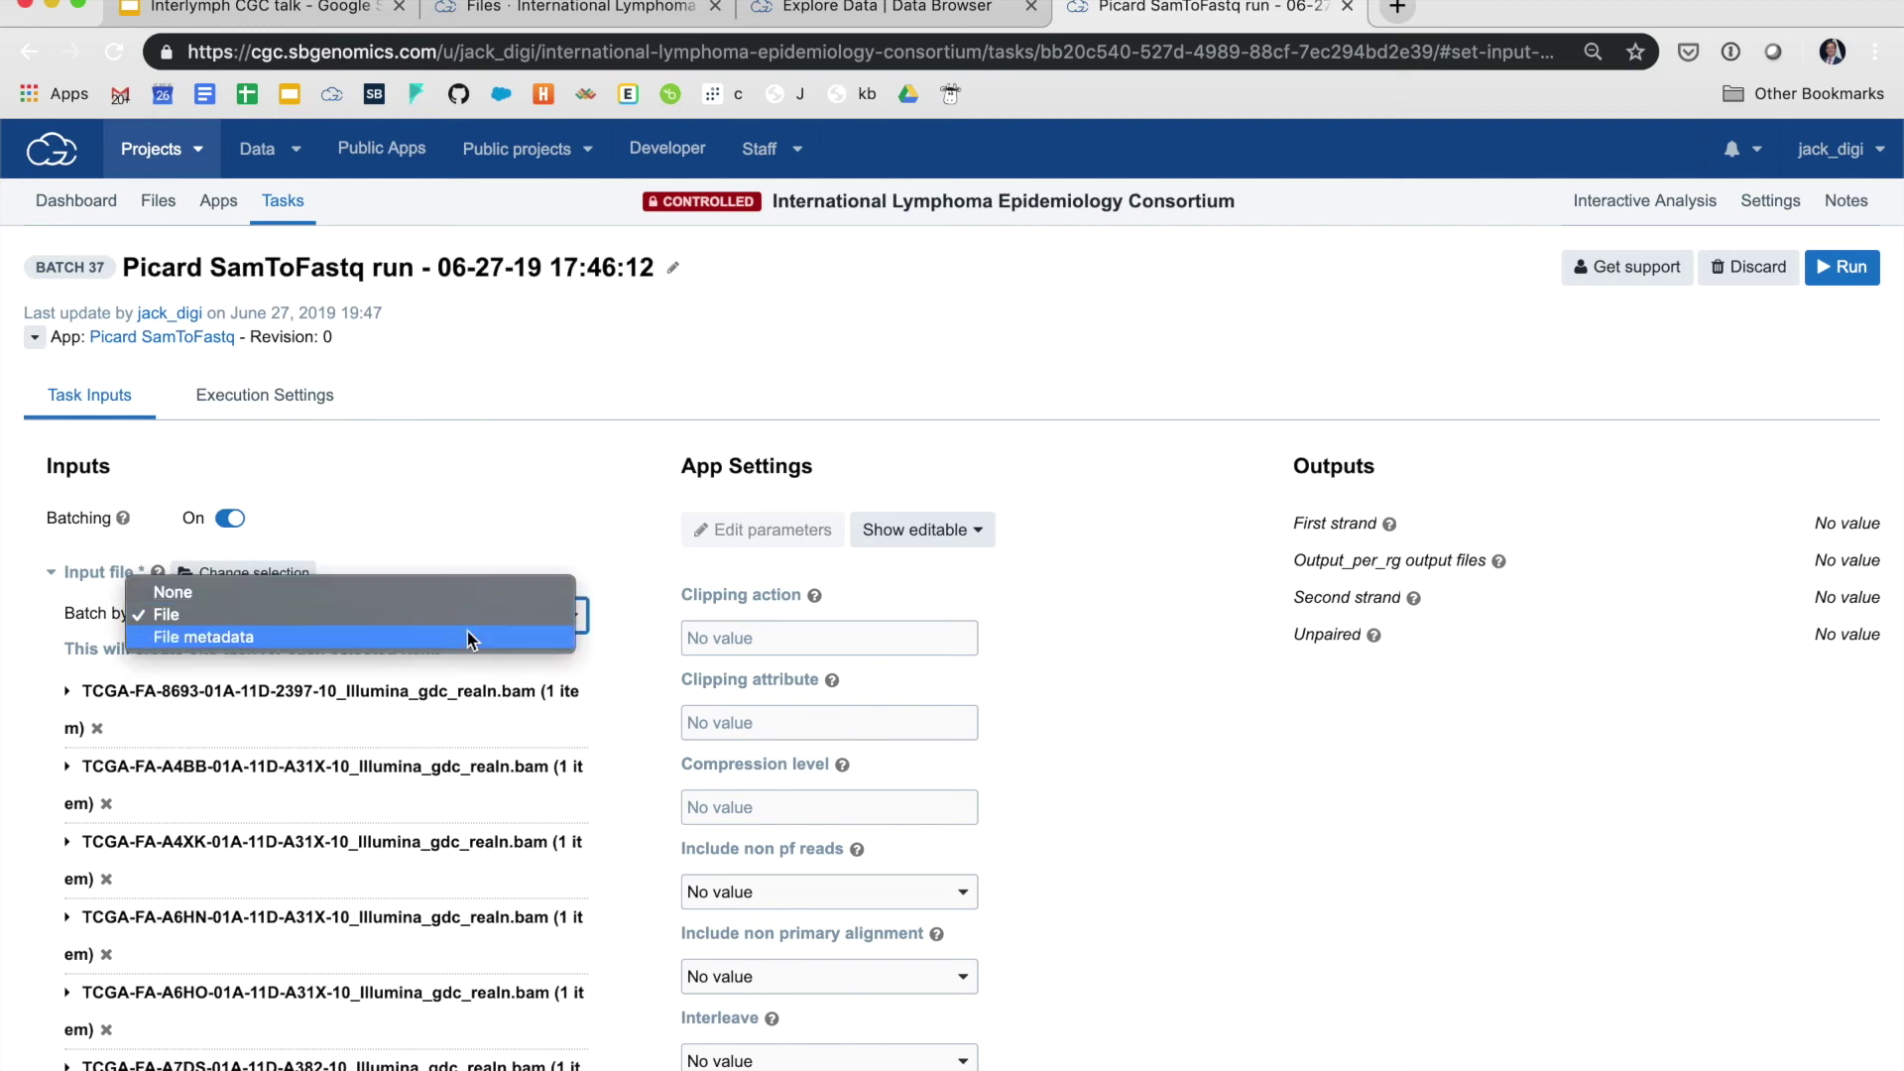
{"action": "left_click", "coordinate": [438, 635]}
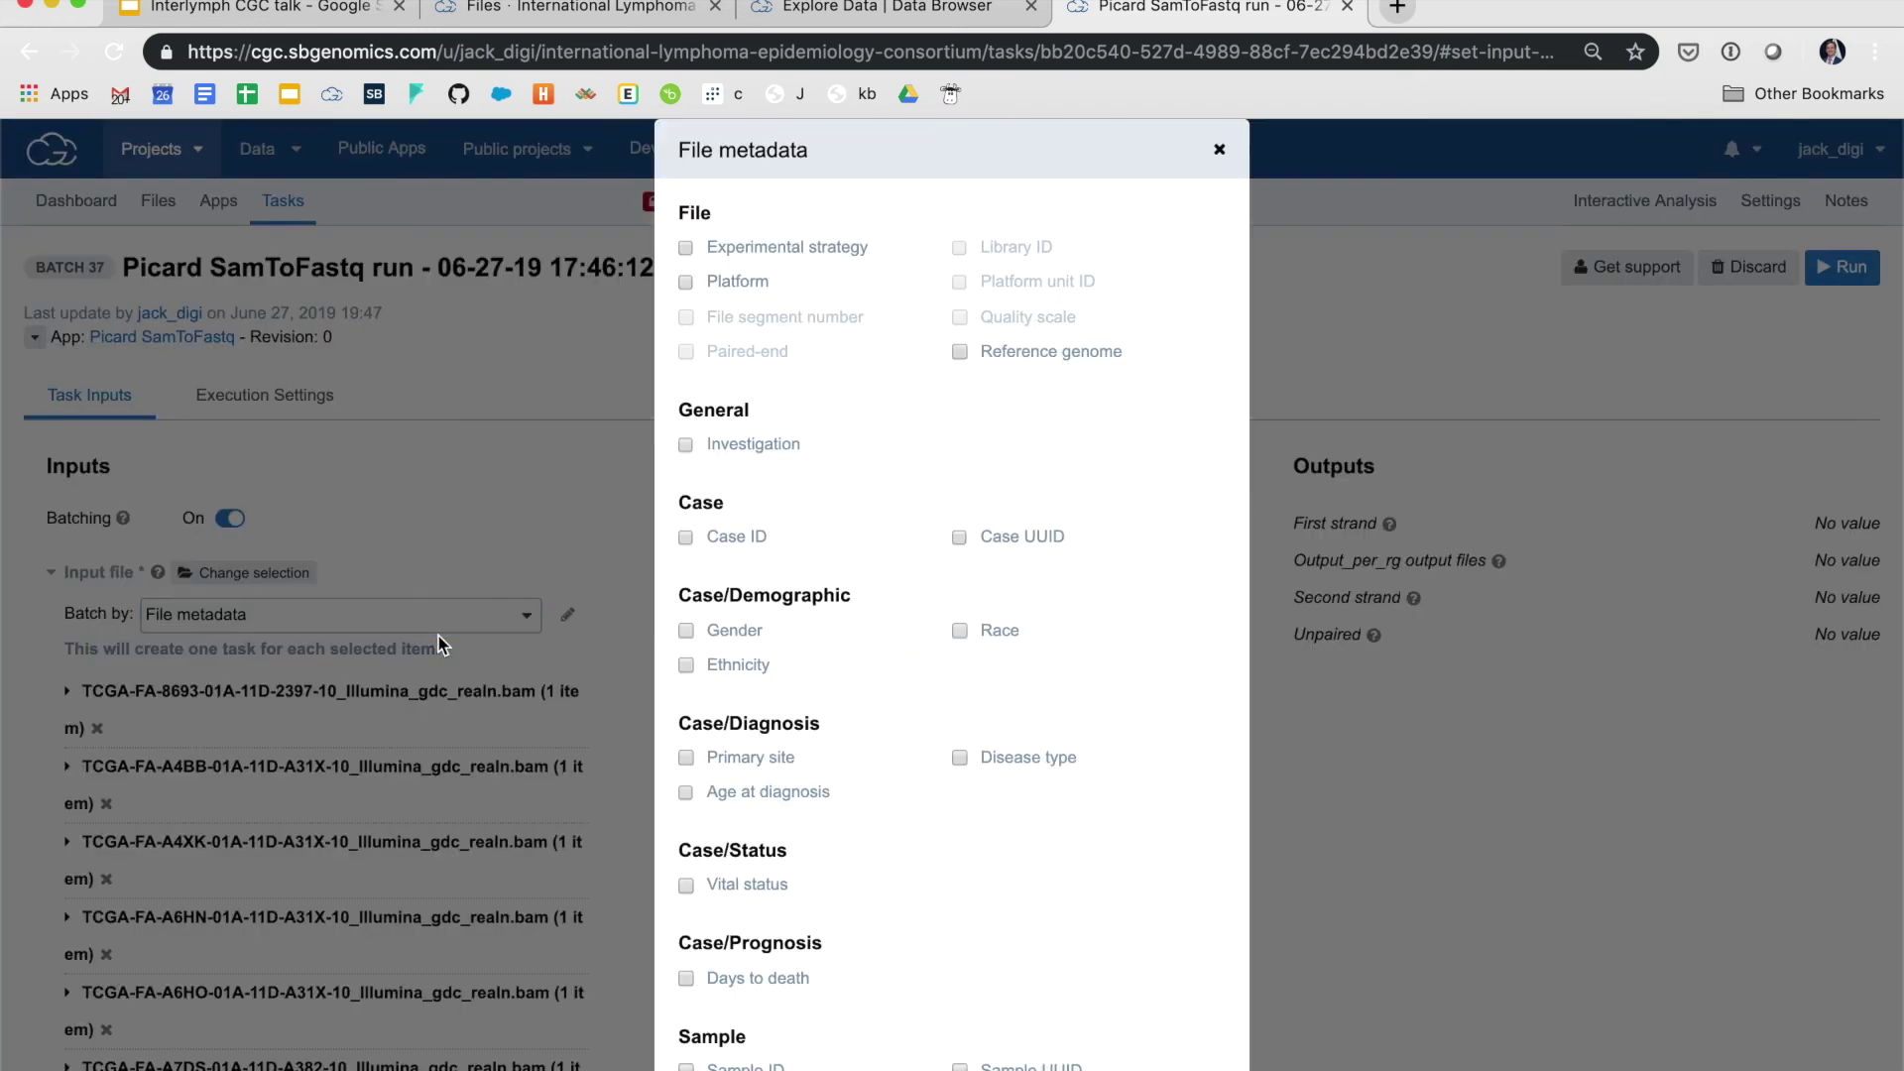
{"action": "scroll", "coordinate": [1151, 601], "scroll_direction": "down", "scroll_amount": 1}
{"action": "scroll", "coordinate": [1152, 595], "scroll_direction": "down", "scroll_amount": 2}
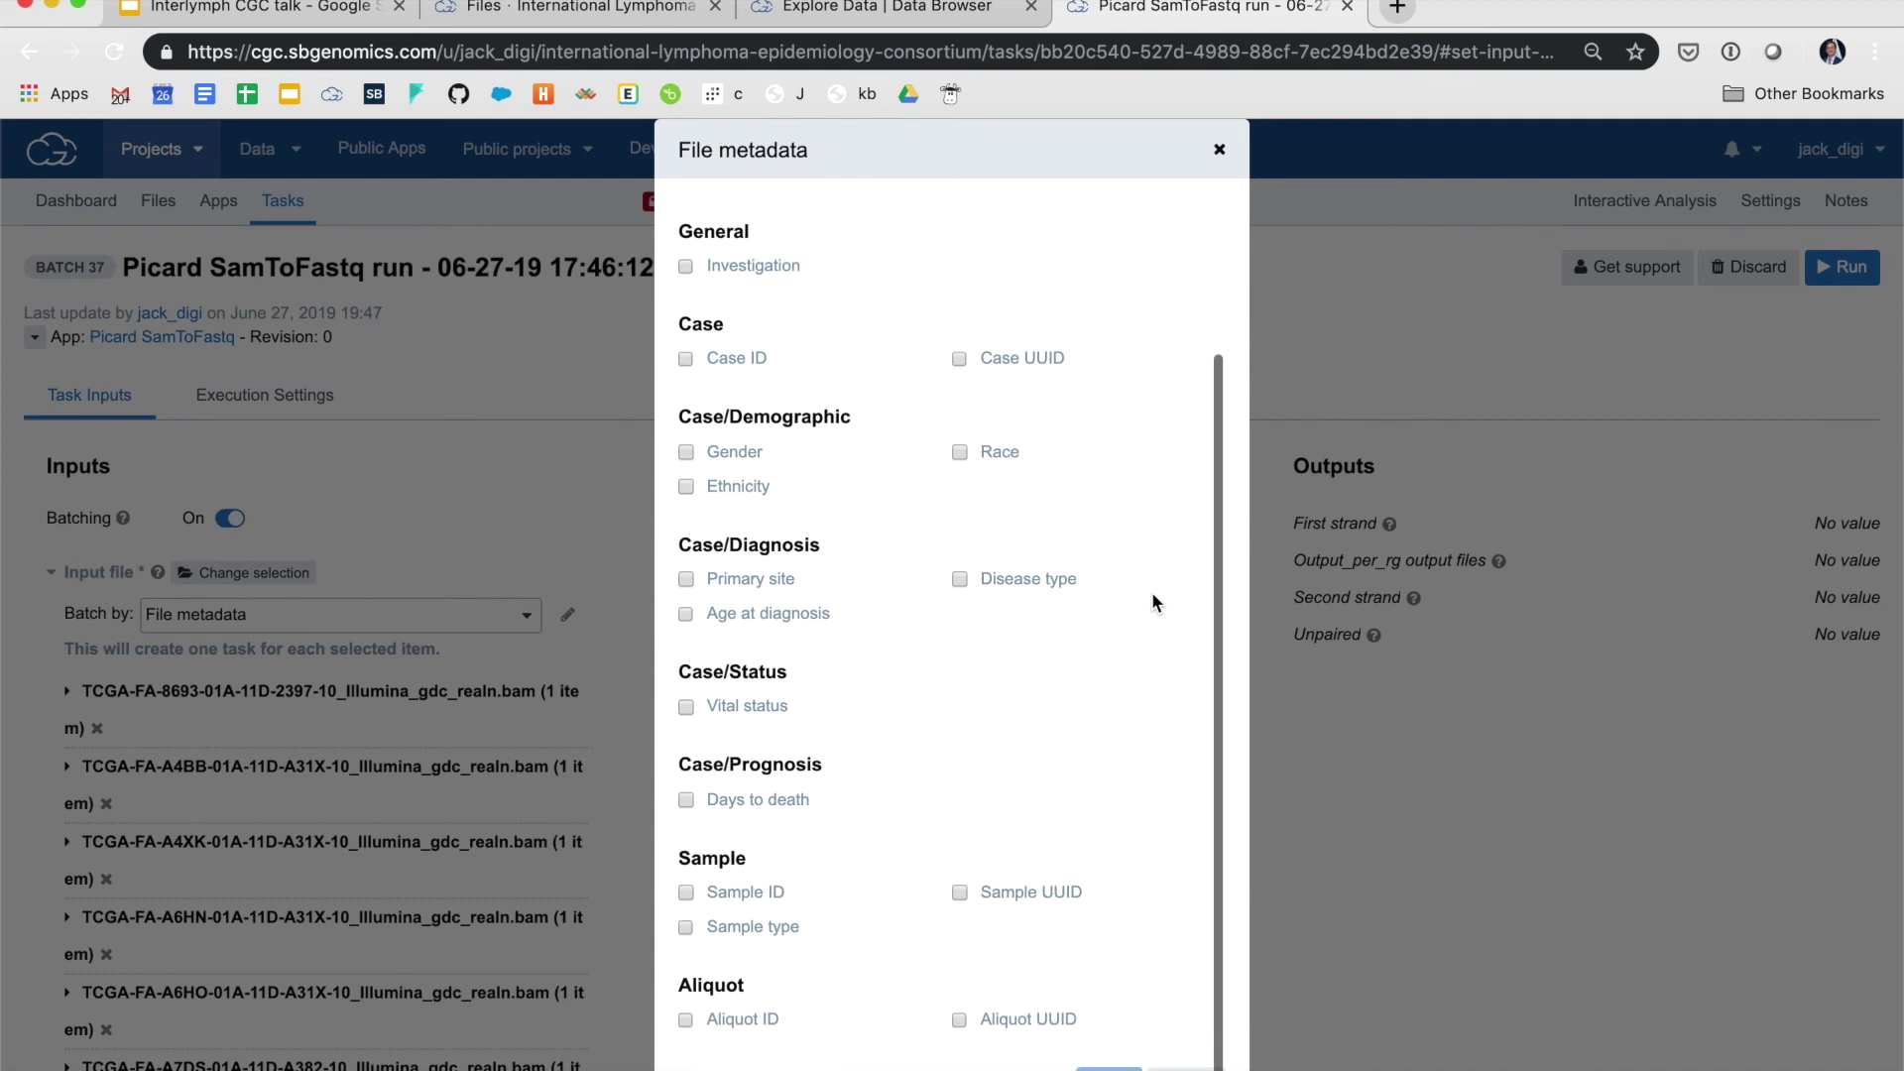
{"action": "left_click", "coordinate": [957, 894]}
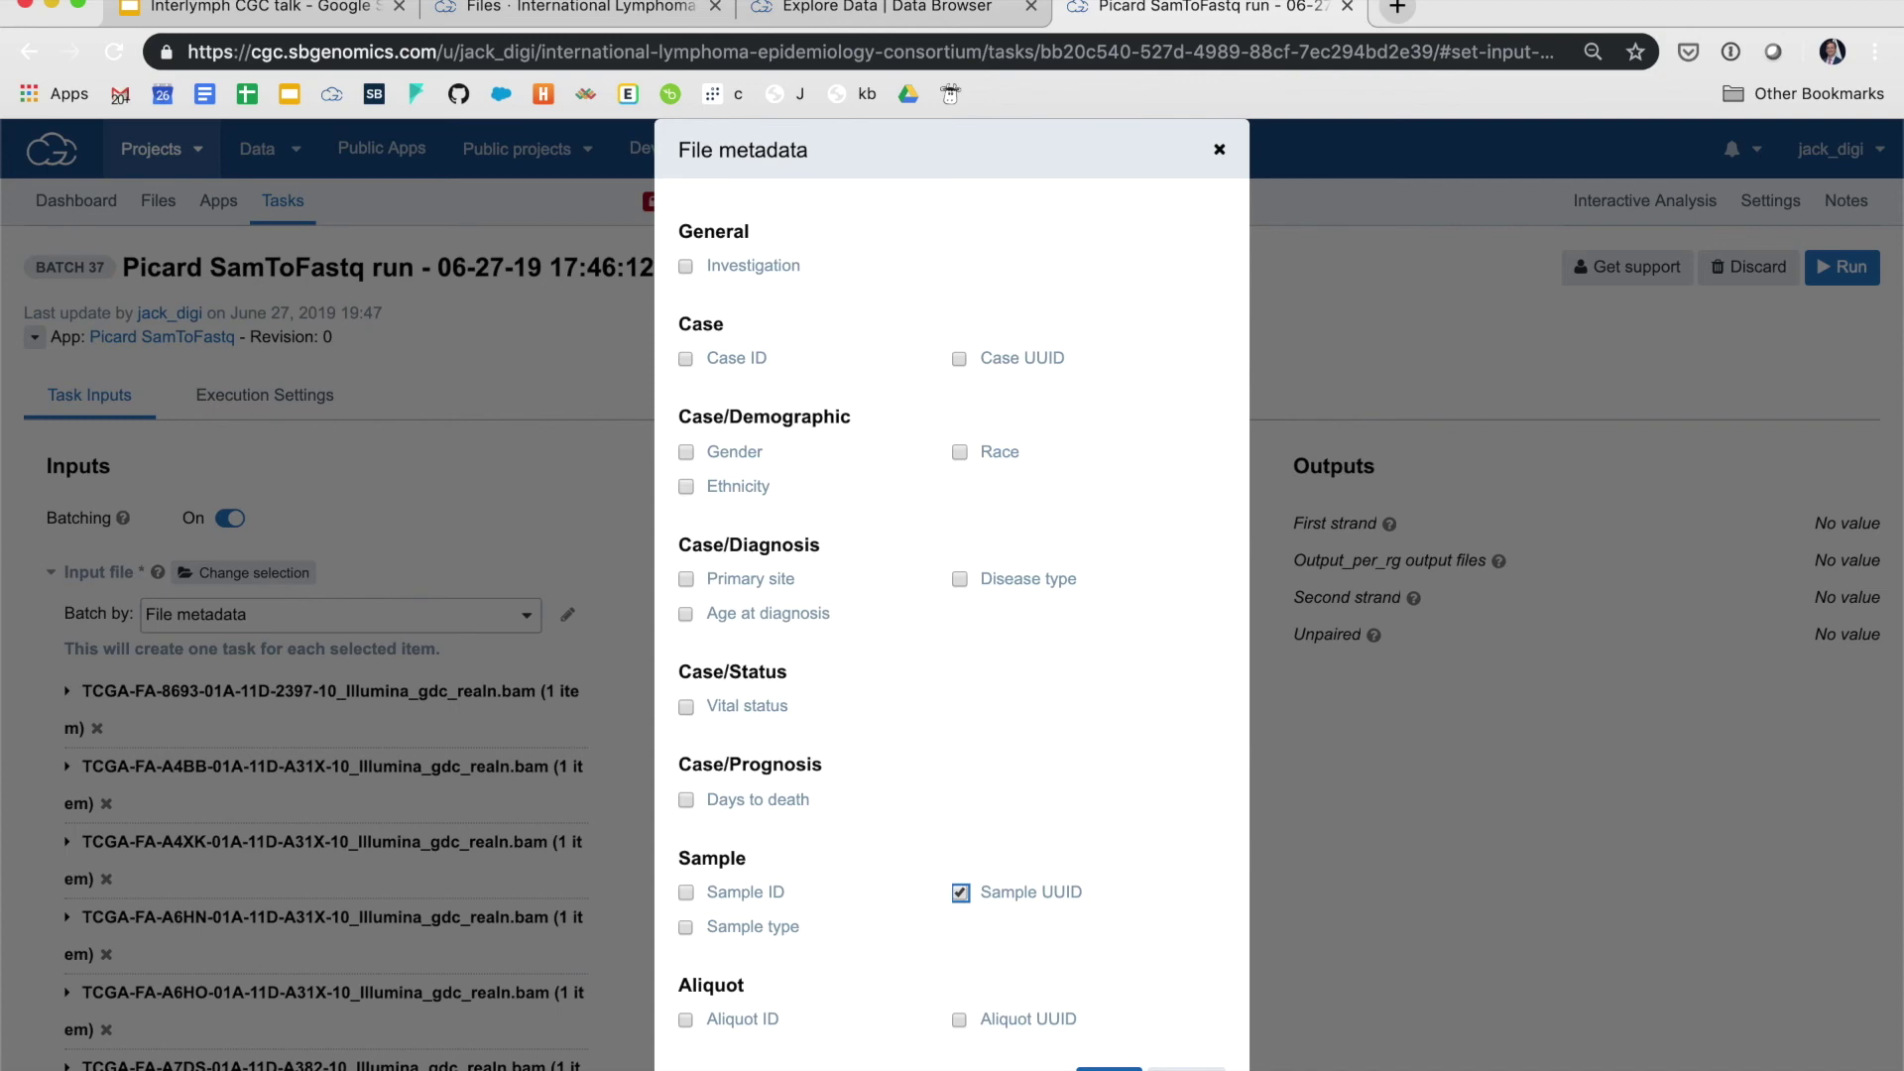
{"action": "left_click", "coordinate": [1108, 1067]}
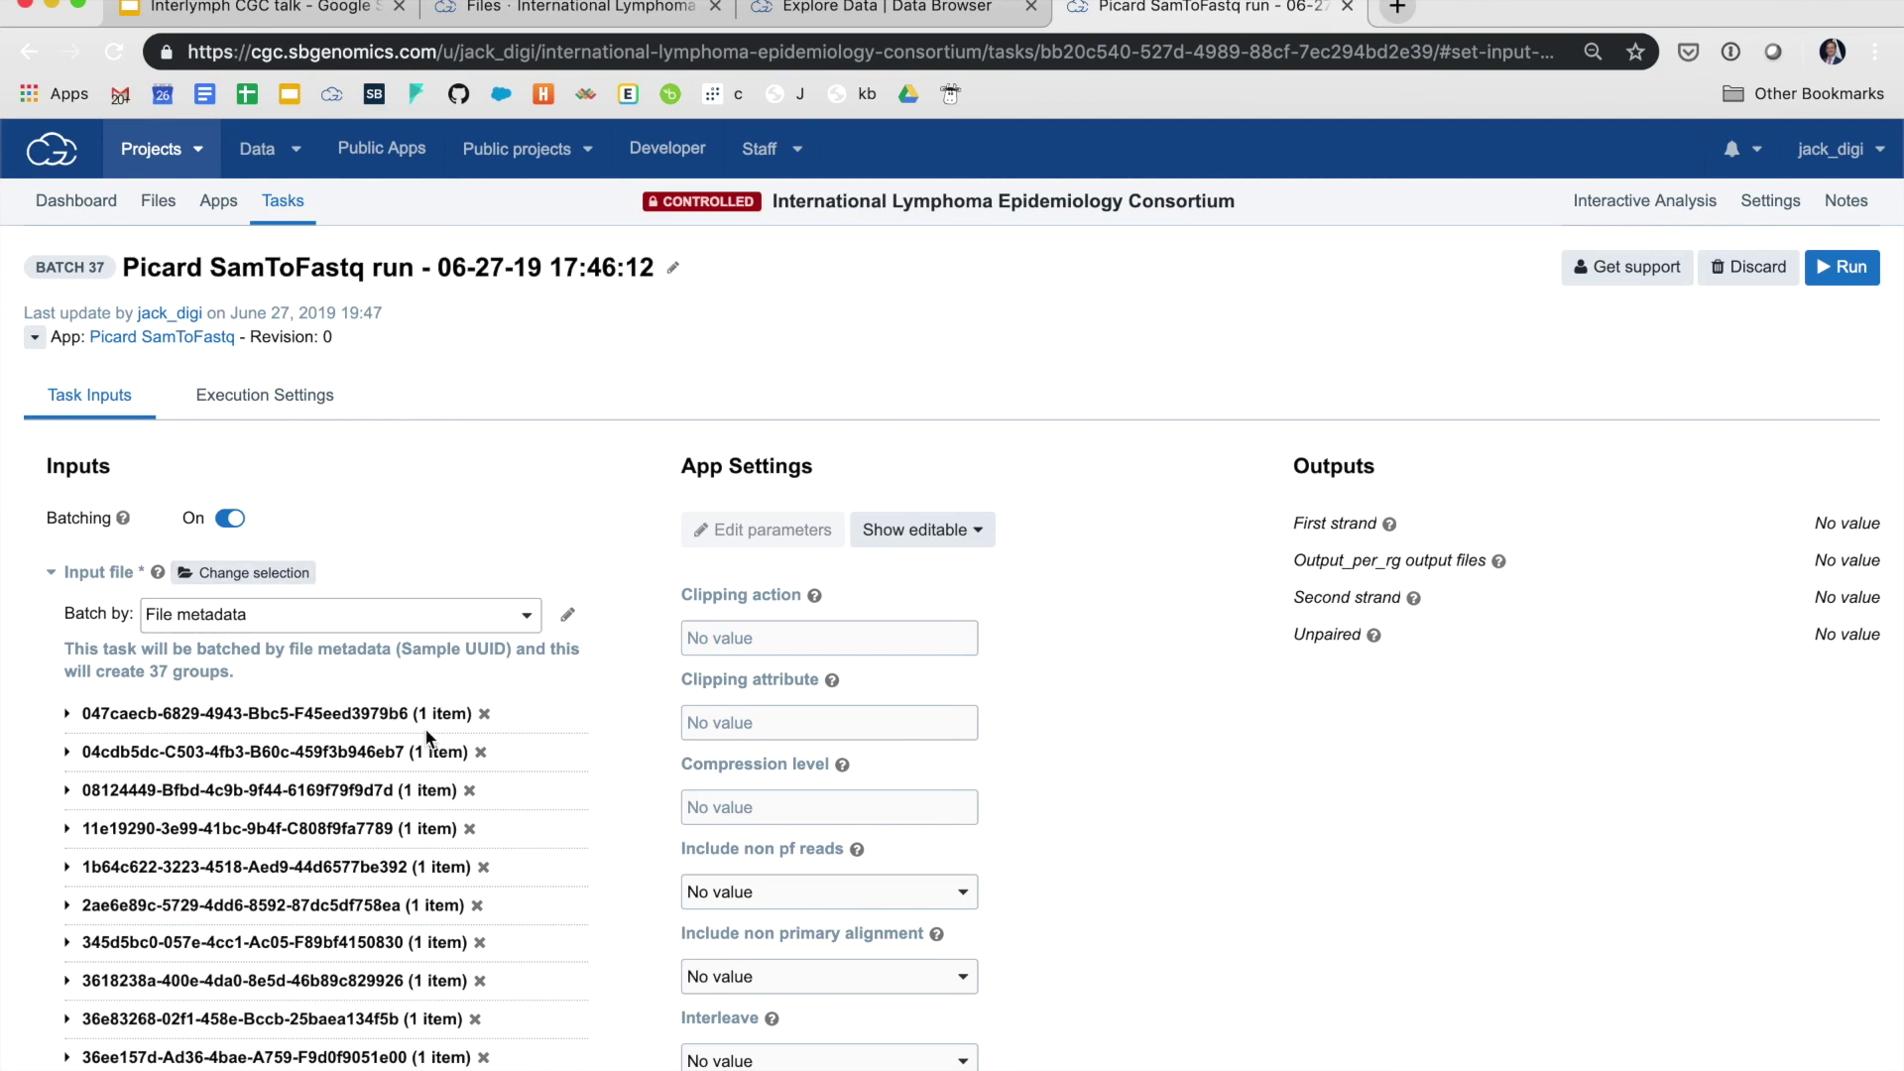
Set the Verbosity parameter to WARNING
{"action": "scroll", "coordinate": [1028, 888], "scroll_direction": "down", "scroll_amount": 1}
{"action": "scroll", "coordinate": [1029, 888], "scroll_direction": "down", "scroll_amount": 15}
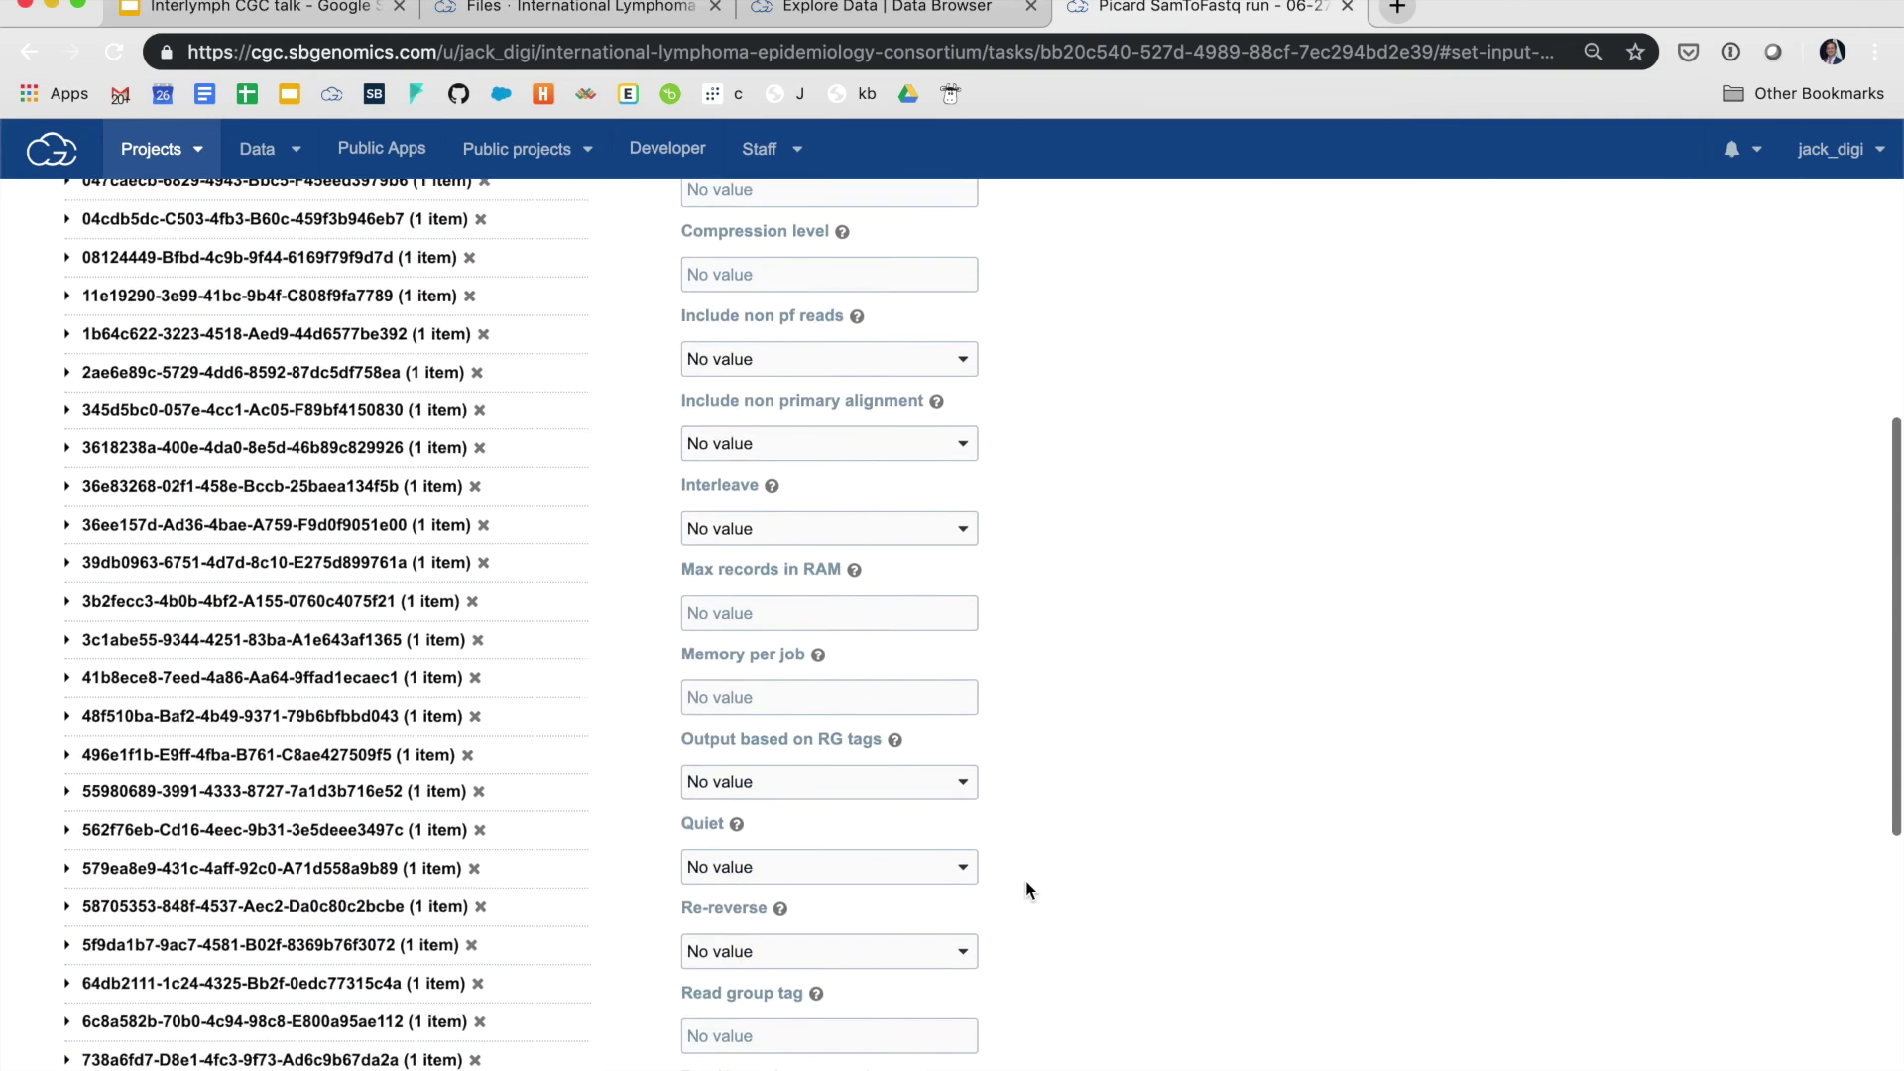
{"action": "left_click", "coordinate": [964, 984]}
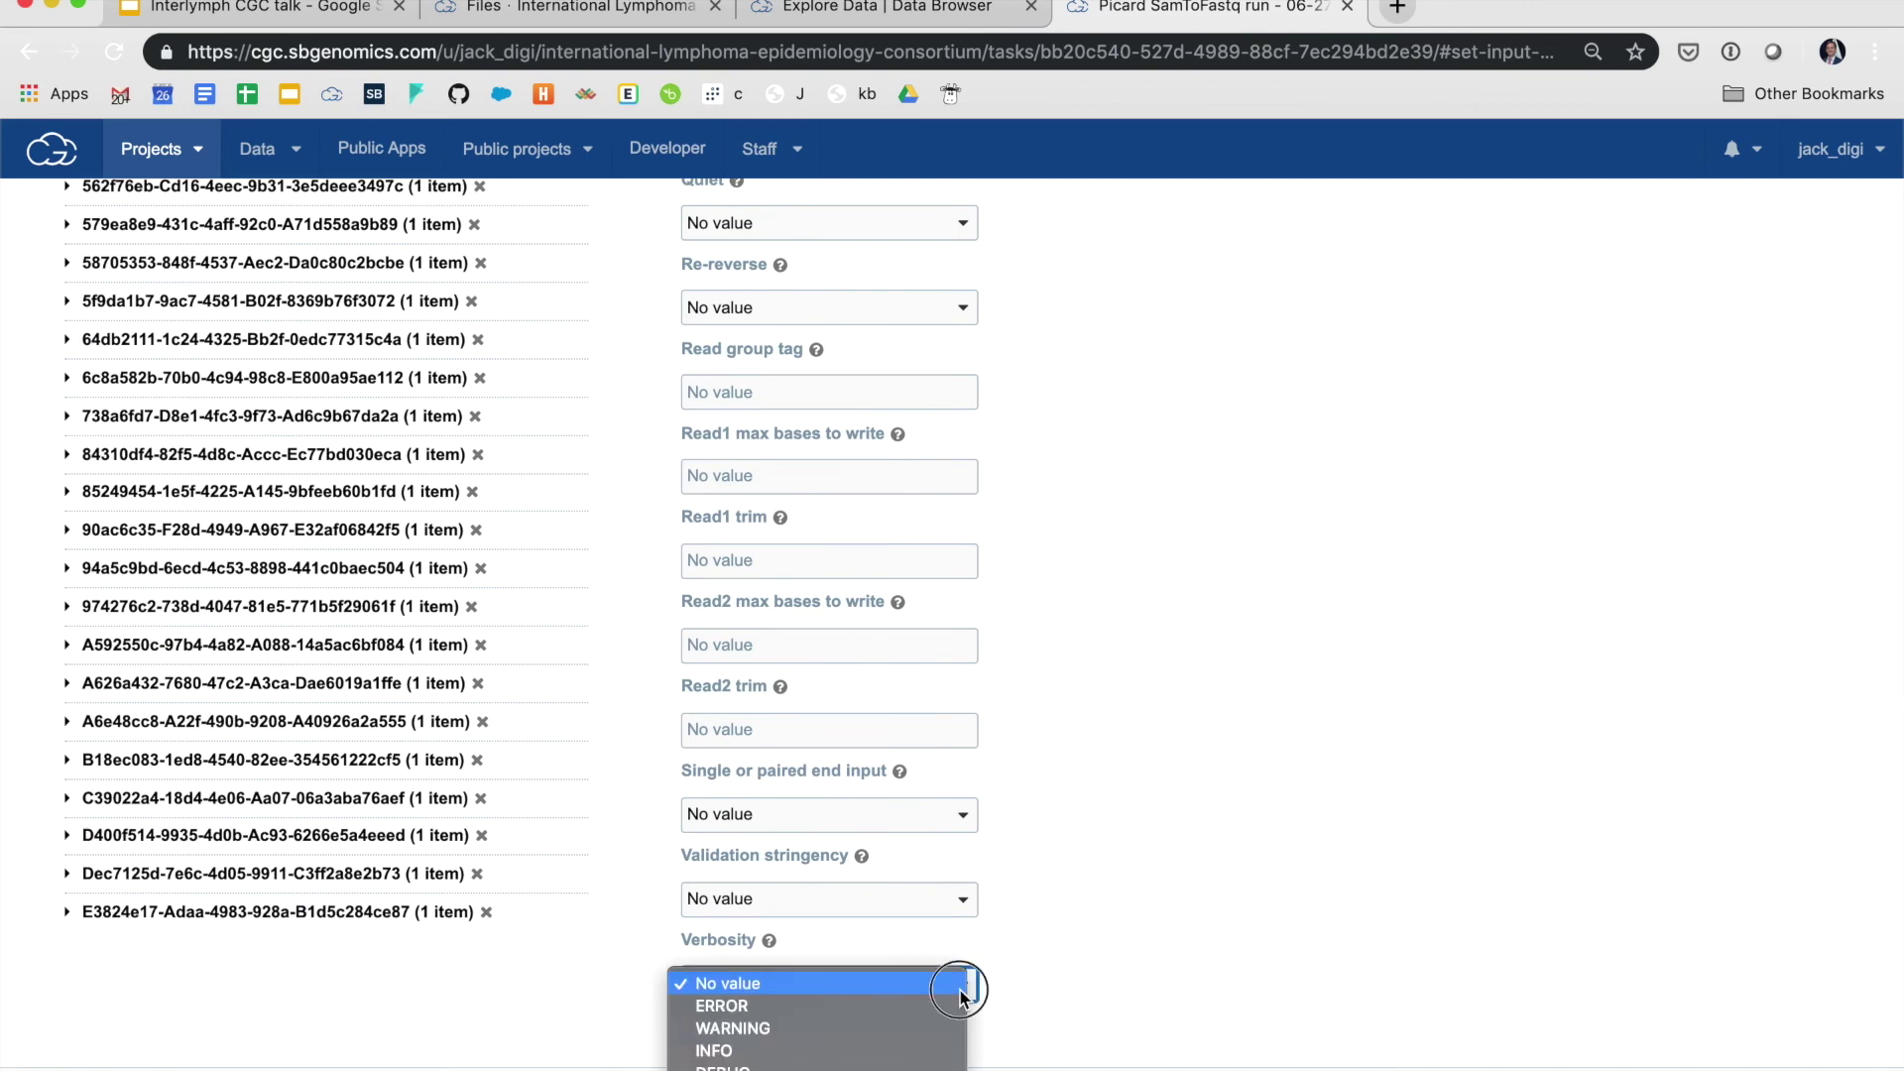
{"action": "left_click", "coordinate": [930, 1029]}
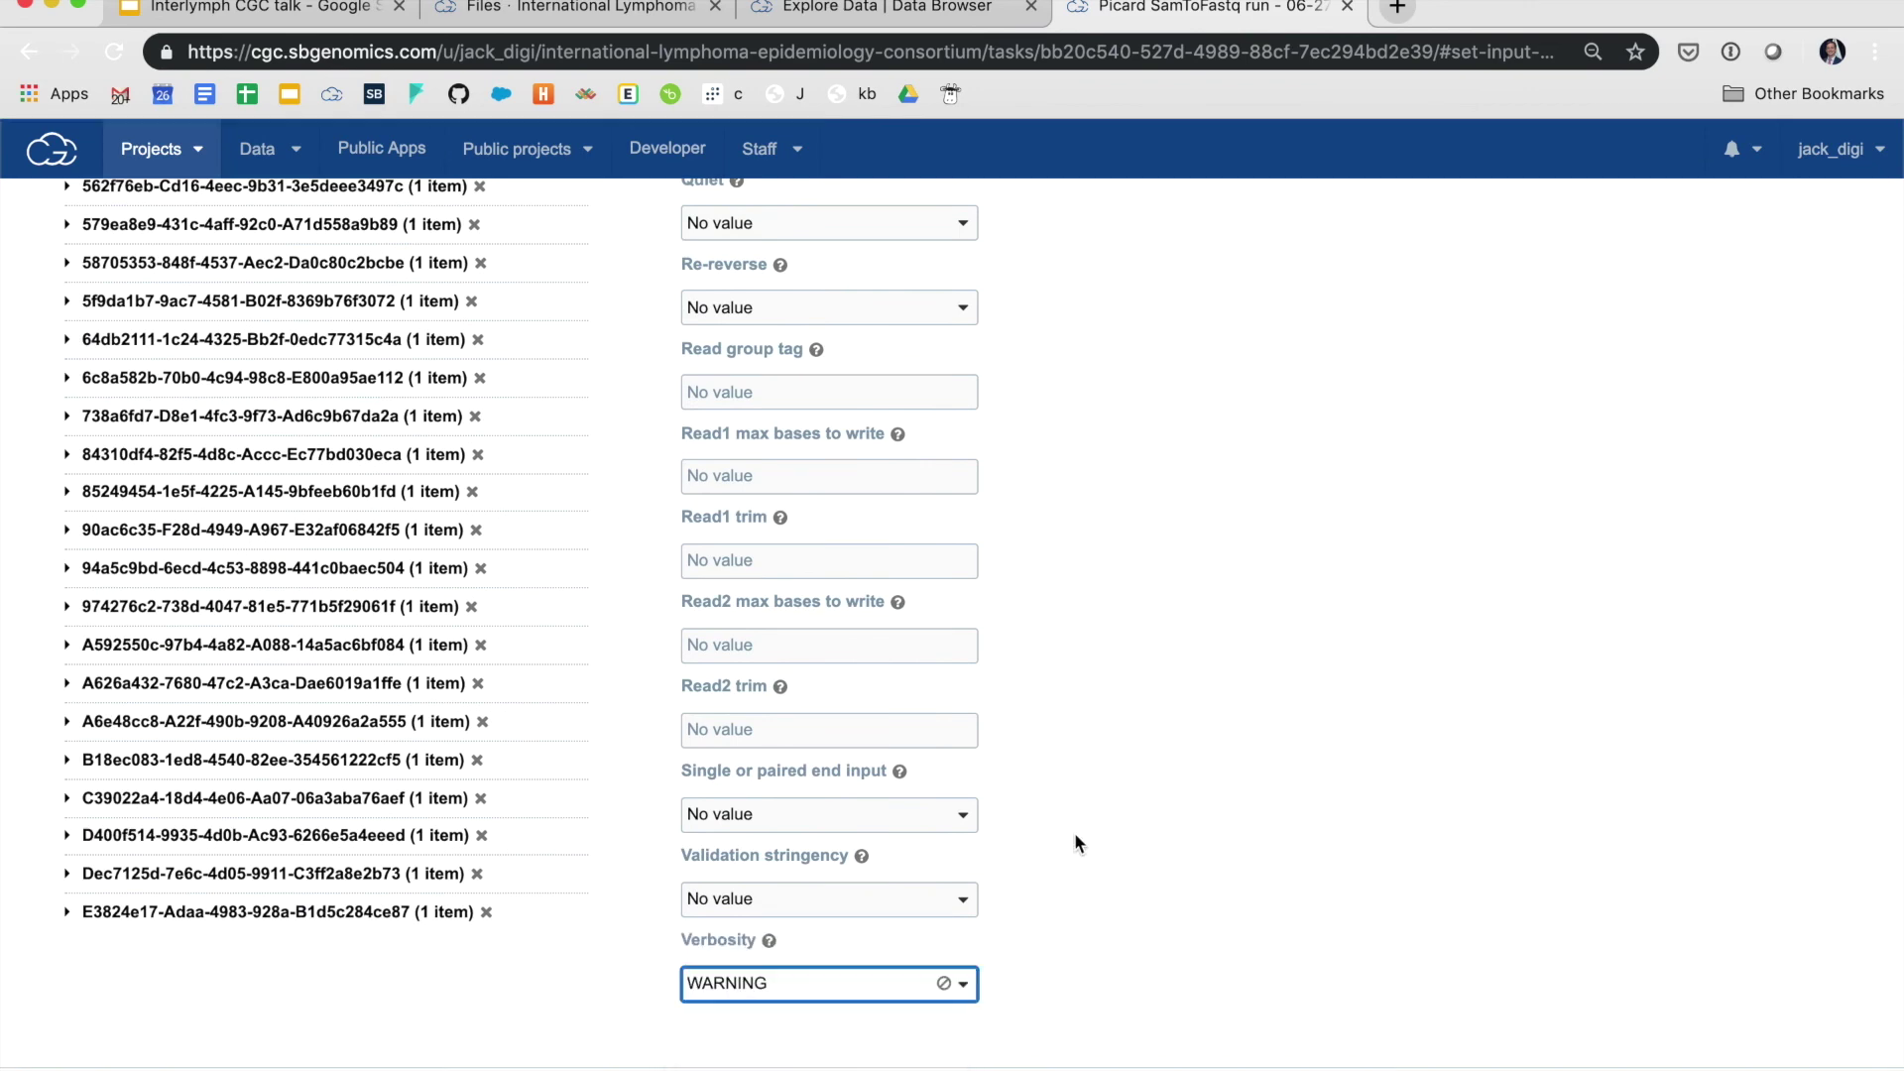
{"action": "scroll", "coordinate": [1075, 836], "scroll_direction": "up", "scroll_amount": 16}
{"action": "scroll", "coordinate": [1075, 835], "scroll_direction": "up", "scroll_amount": 2}
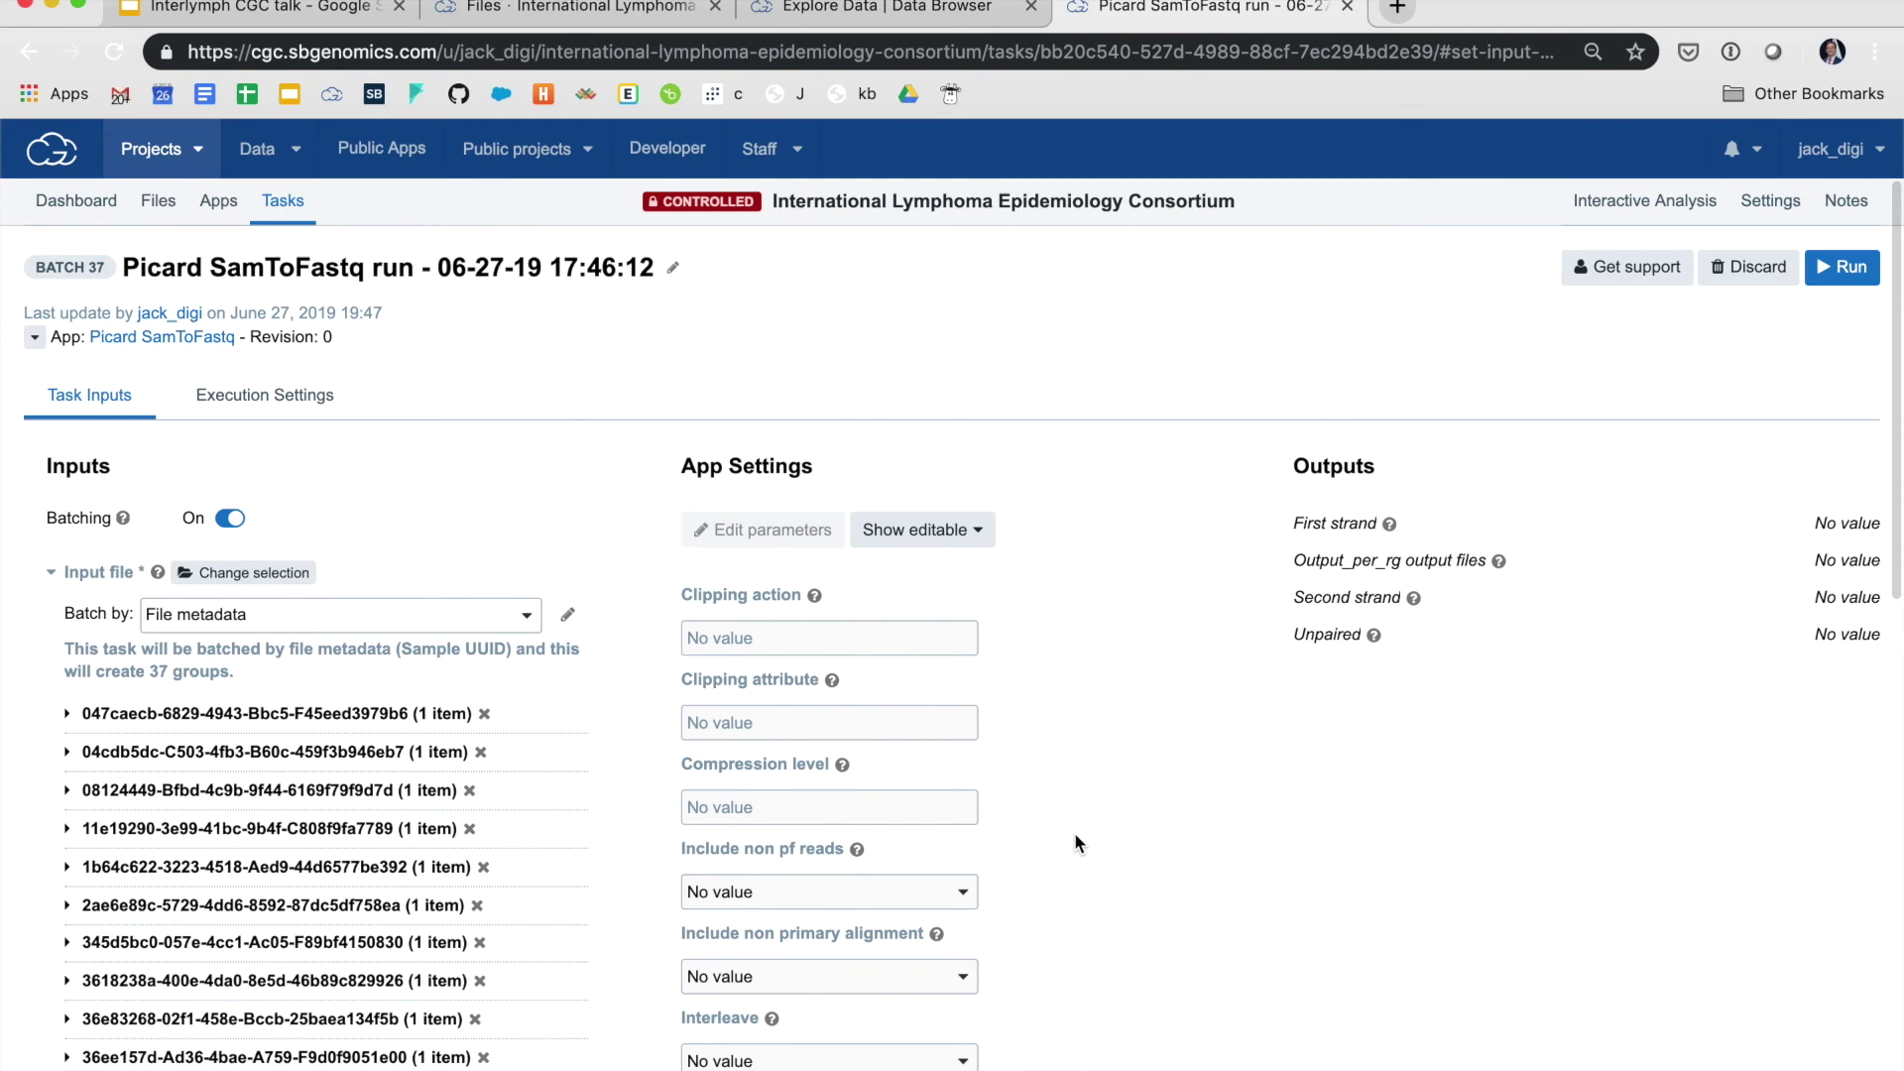
Run the batch of 37 tasks, then reload to see the queued child tasks
{"action": "left_click", "coordinate": [1840, 267]}
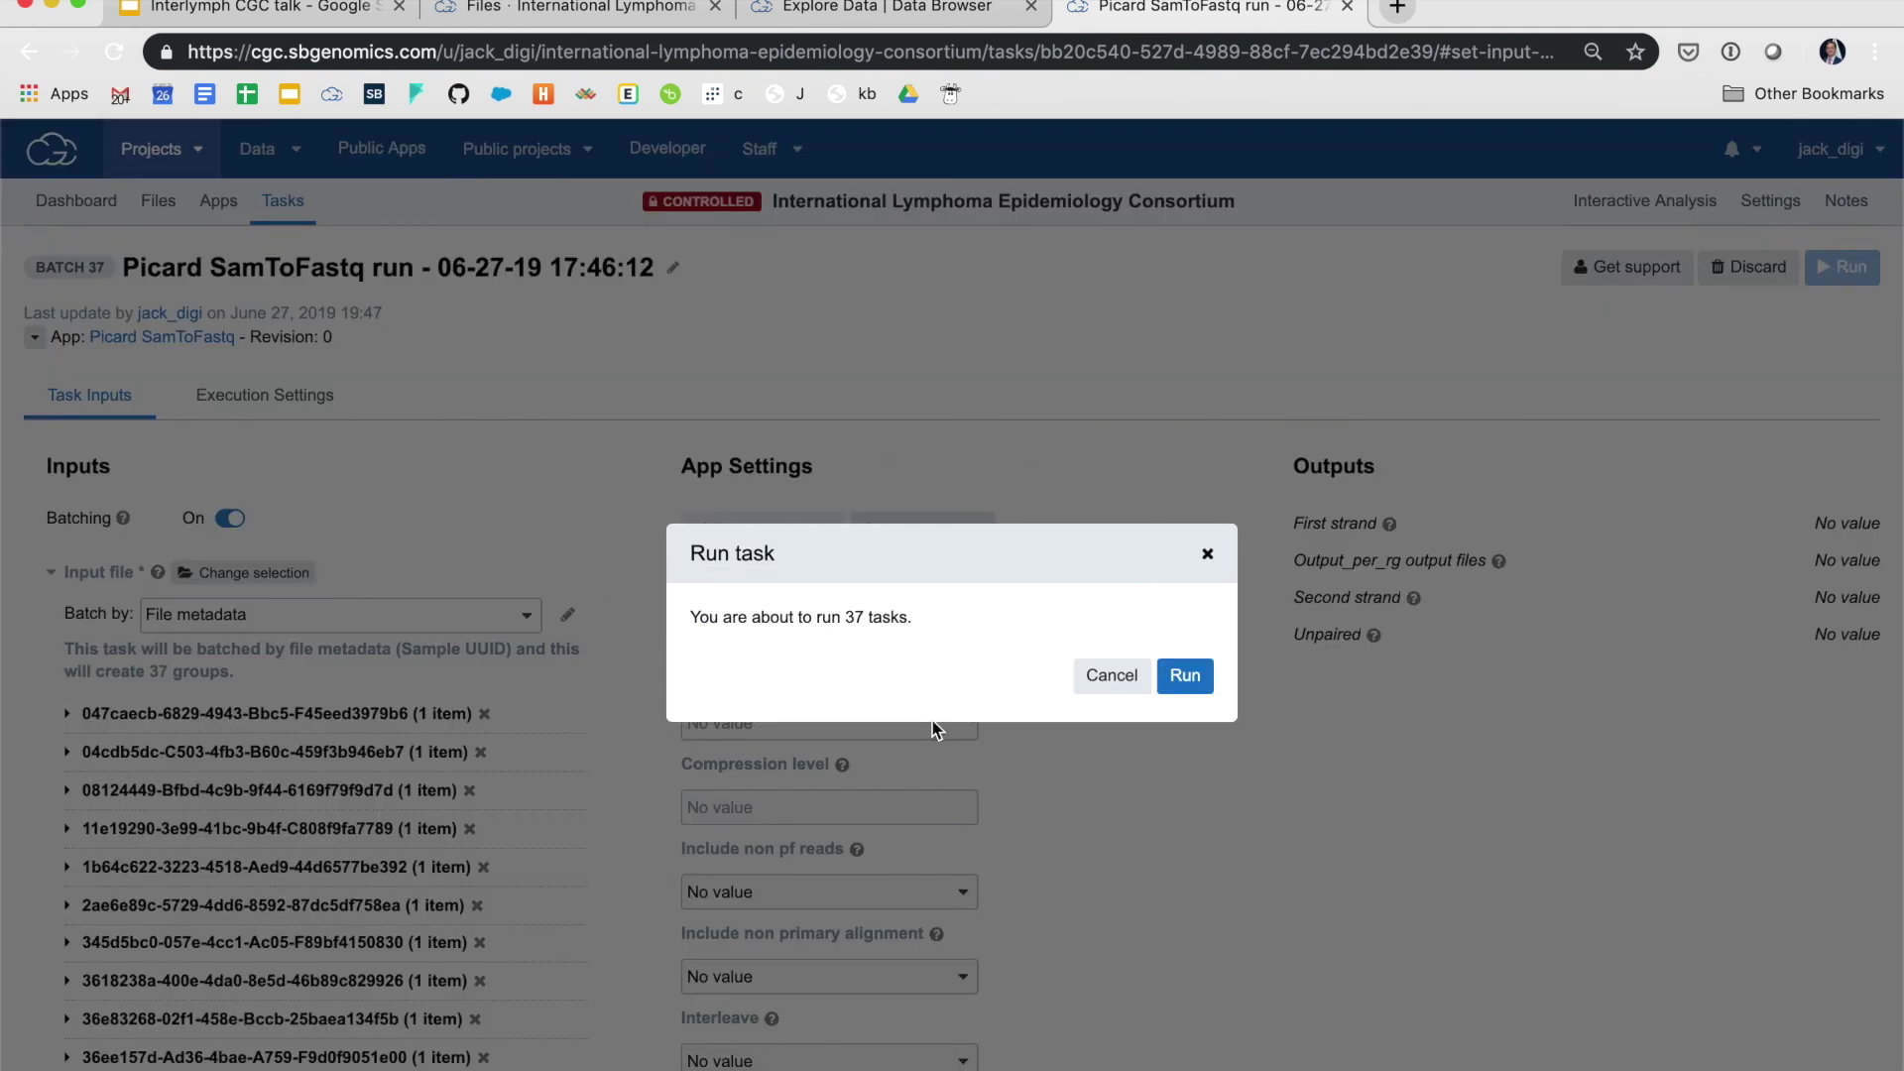
{"action": "left_click", "coordinate": [1190, 677]}
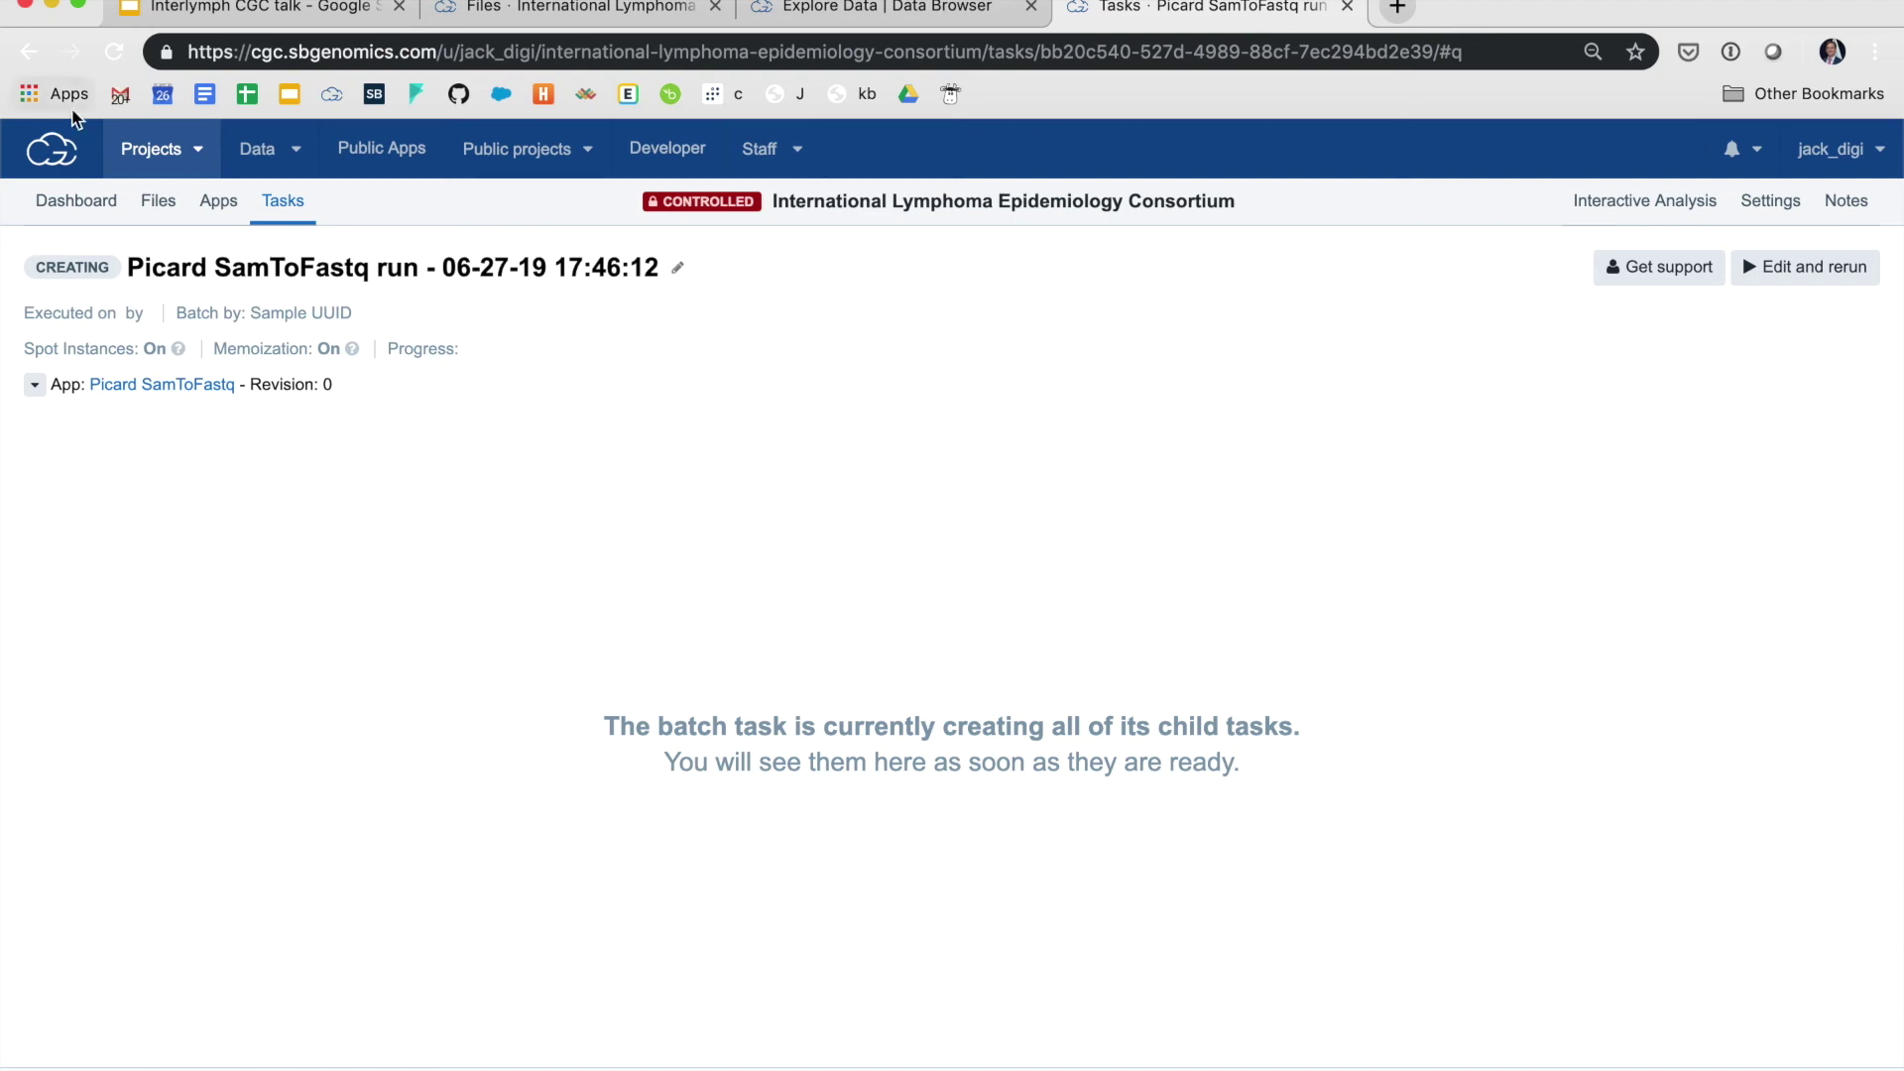
{"action": "left_click", "coordinate": [114, 51]}
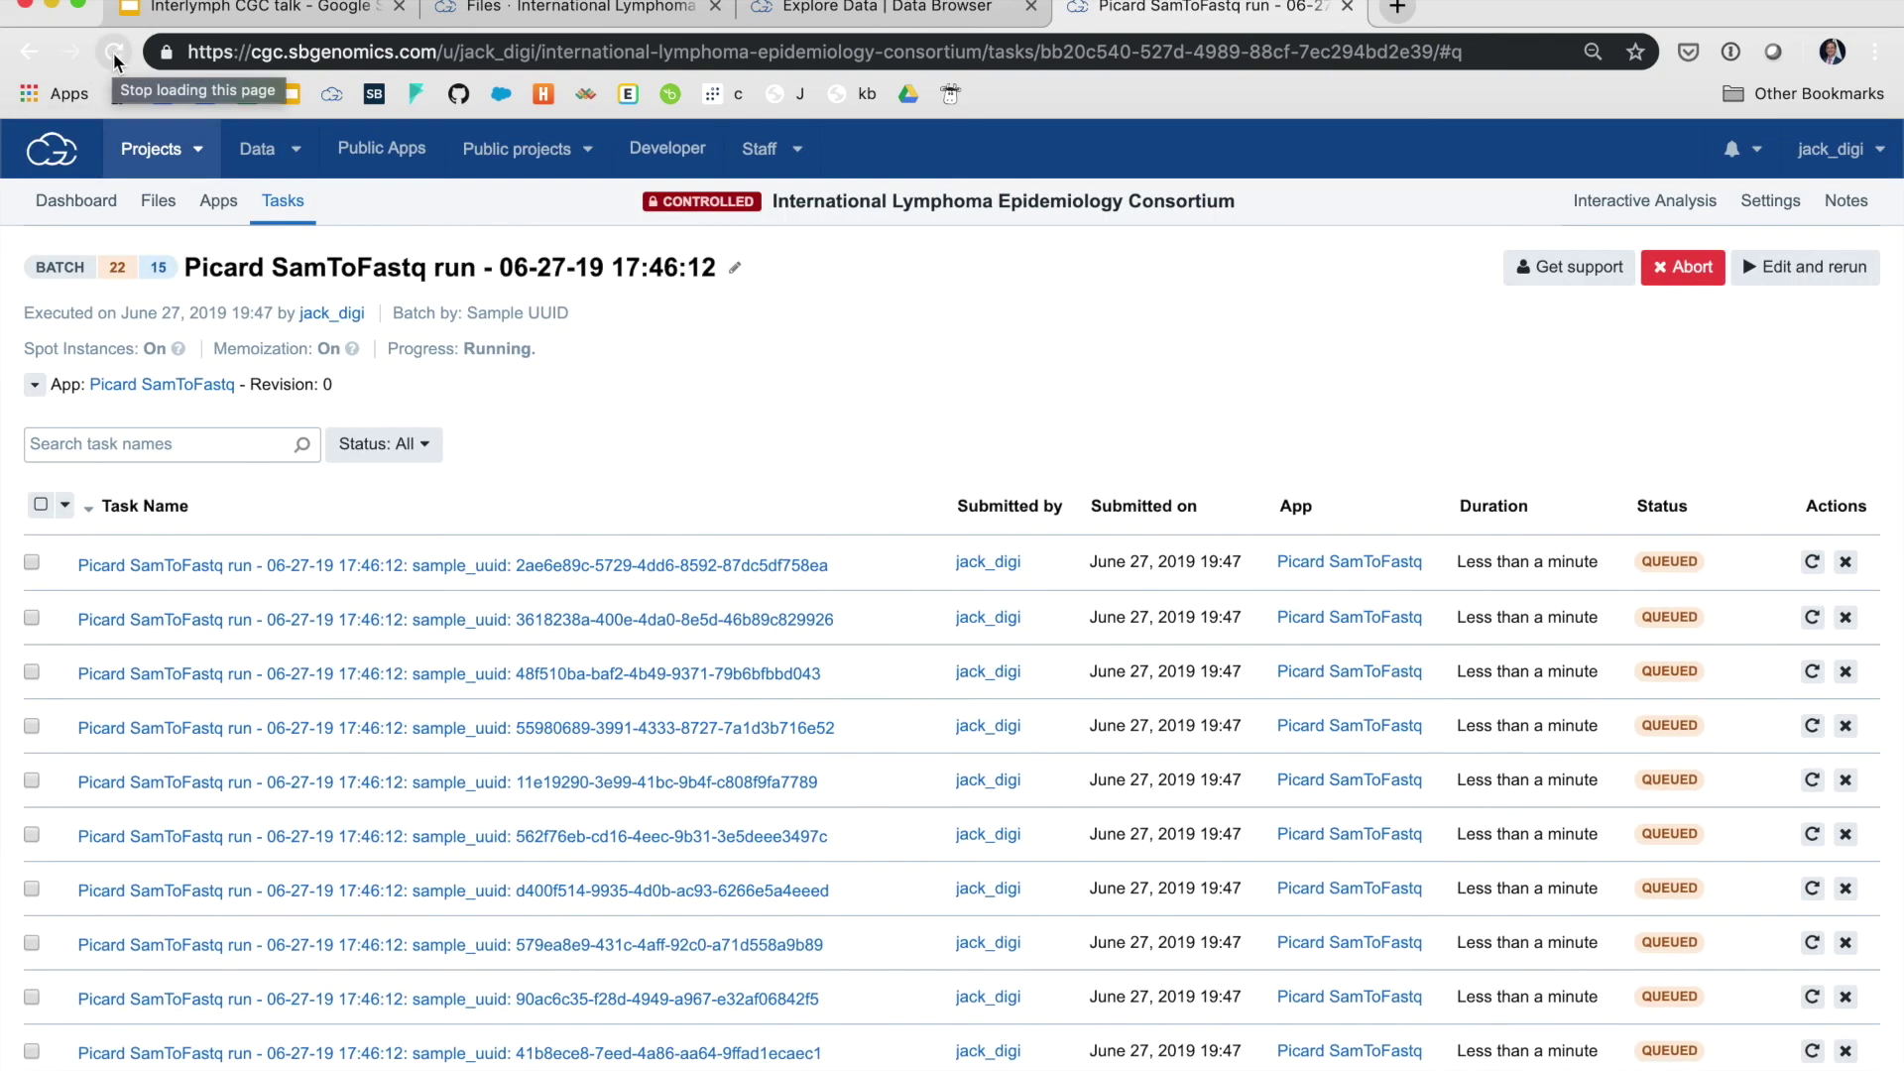
{"action": "scroll", "coordinate": [980, 908], "scroll_direction": "down", "scroll_amount": 2}
{"action": "scroll", "coordinate": [978, 906], "scroll_direction": "down", "scroll_amount": 3}
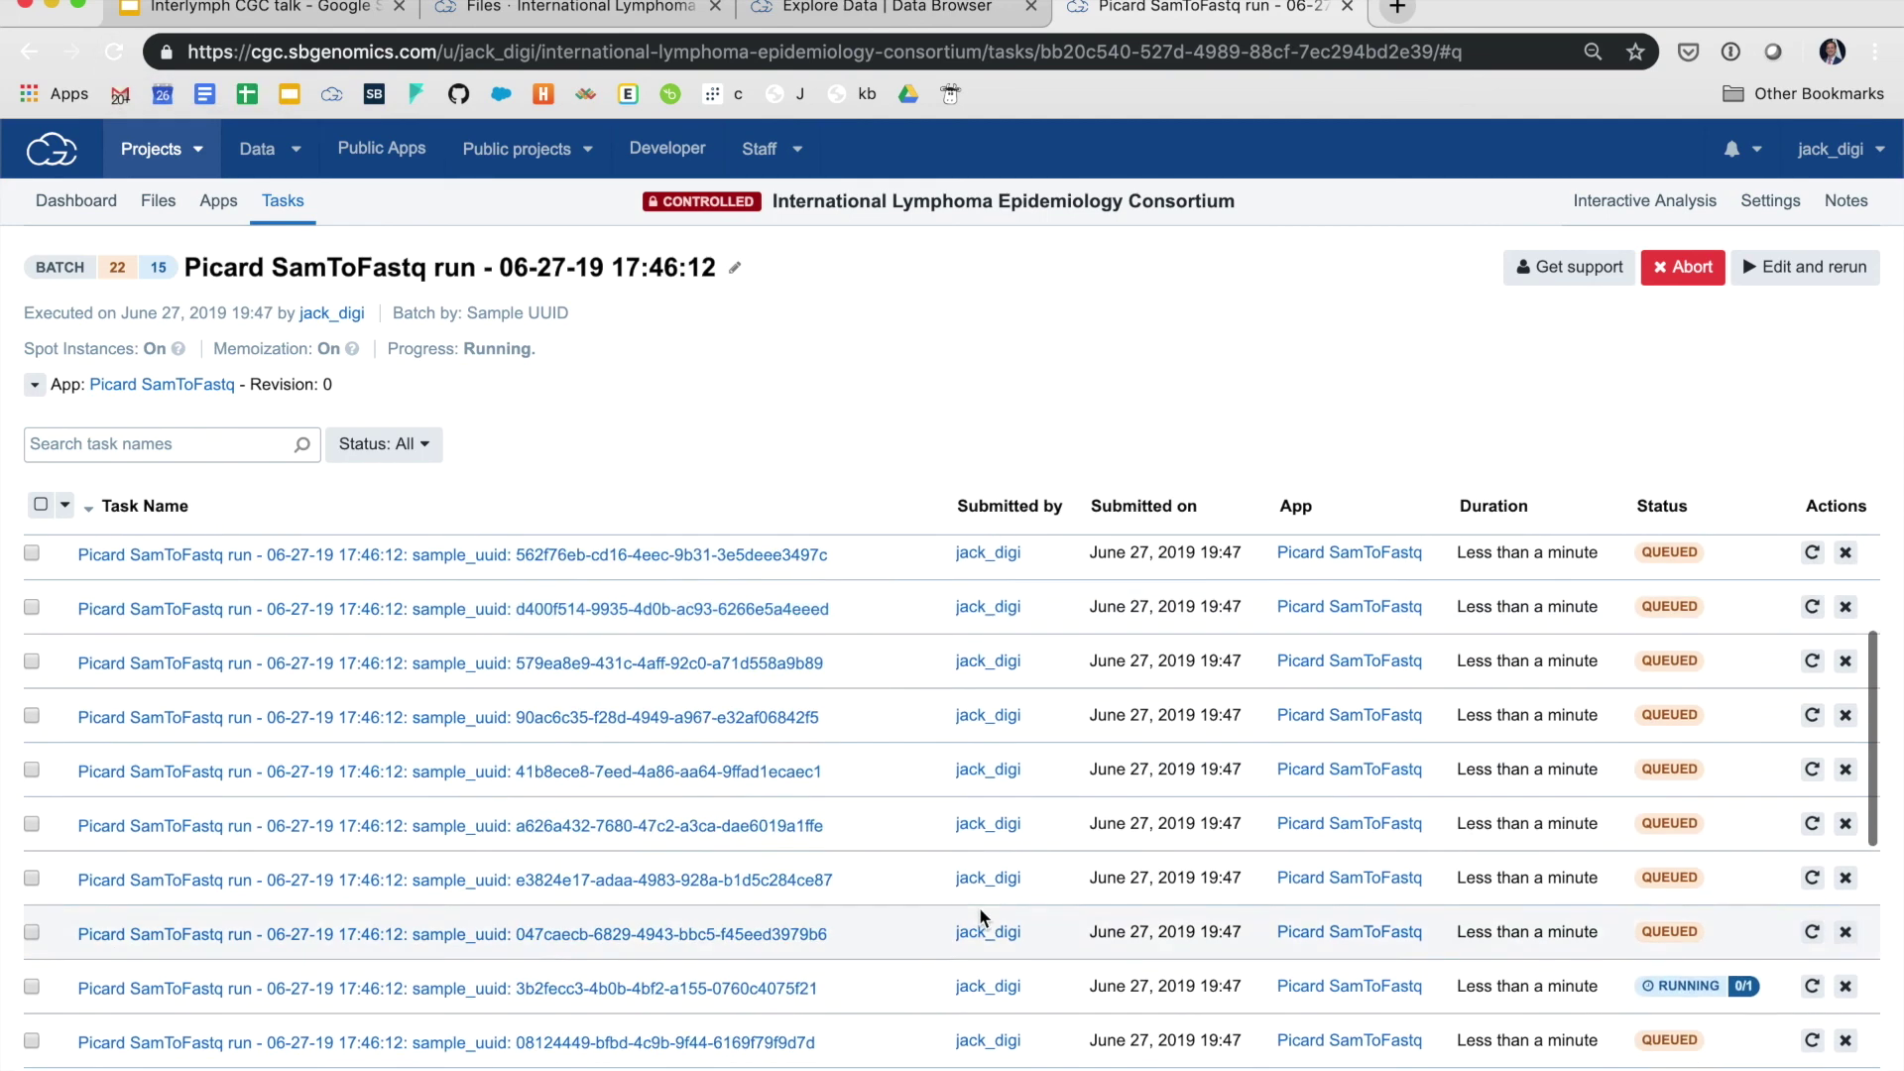
{"action": "scroll", "coordinate": [978, 906], "scroll_direction": "up", "scroll_amount": 5}
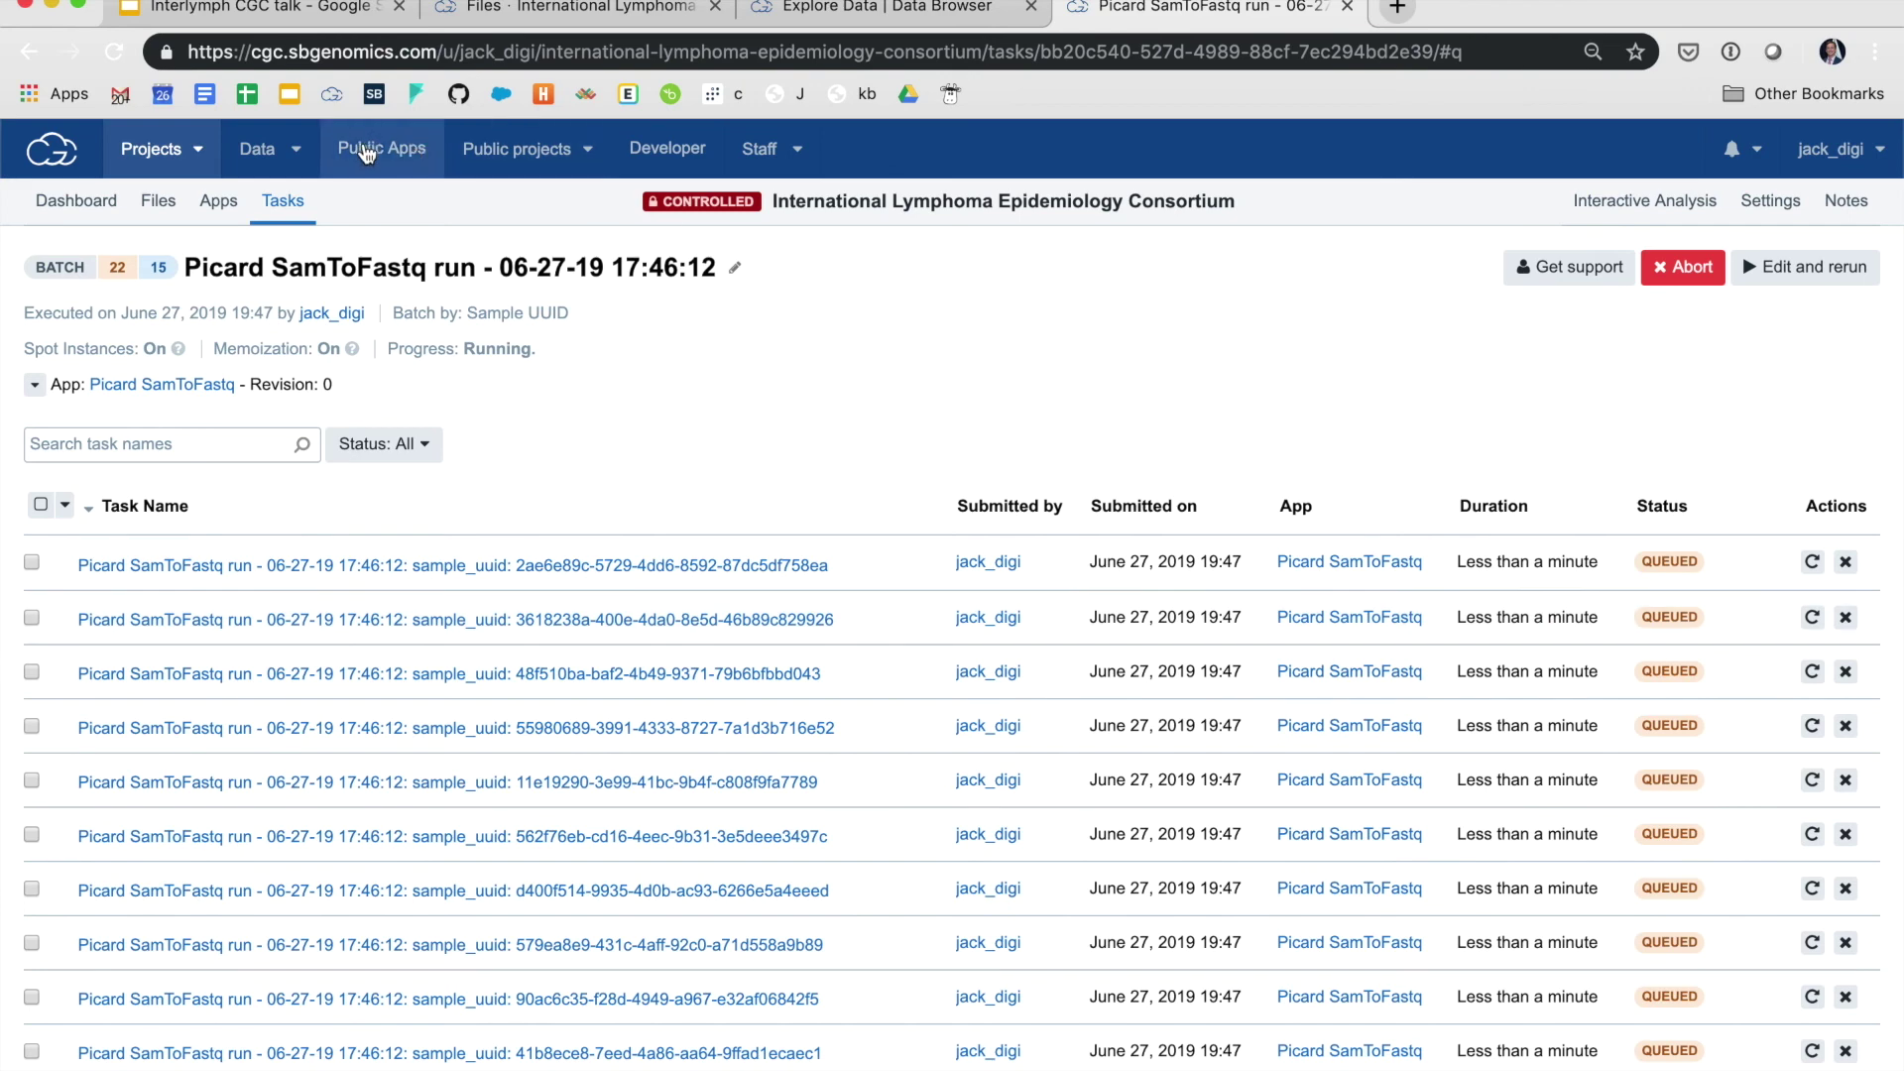
{"action": "left_click", "coordinate": [286, 144]}
Open child task 94a5c9bd of the 06-23-19 Picard SamToFastq batch in Cooking Show
{"action": "left_click", "coordinate": [196, 142]}
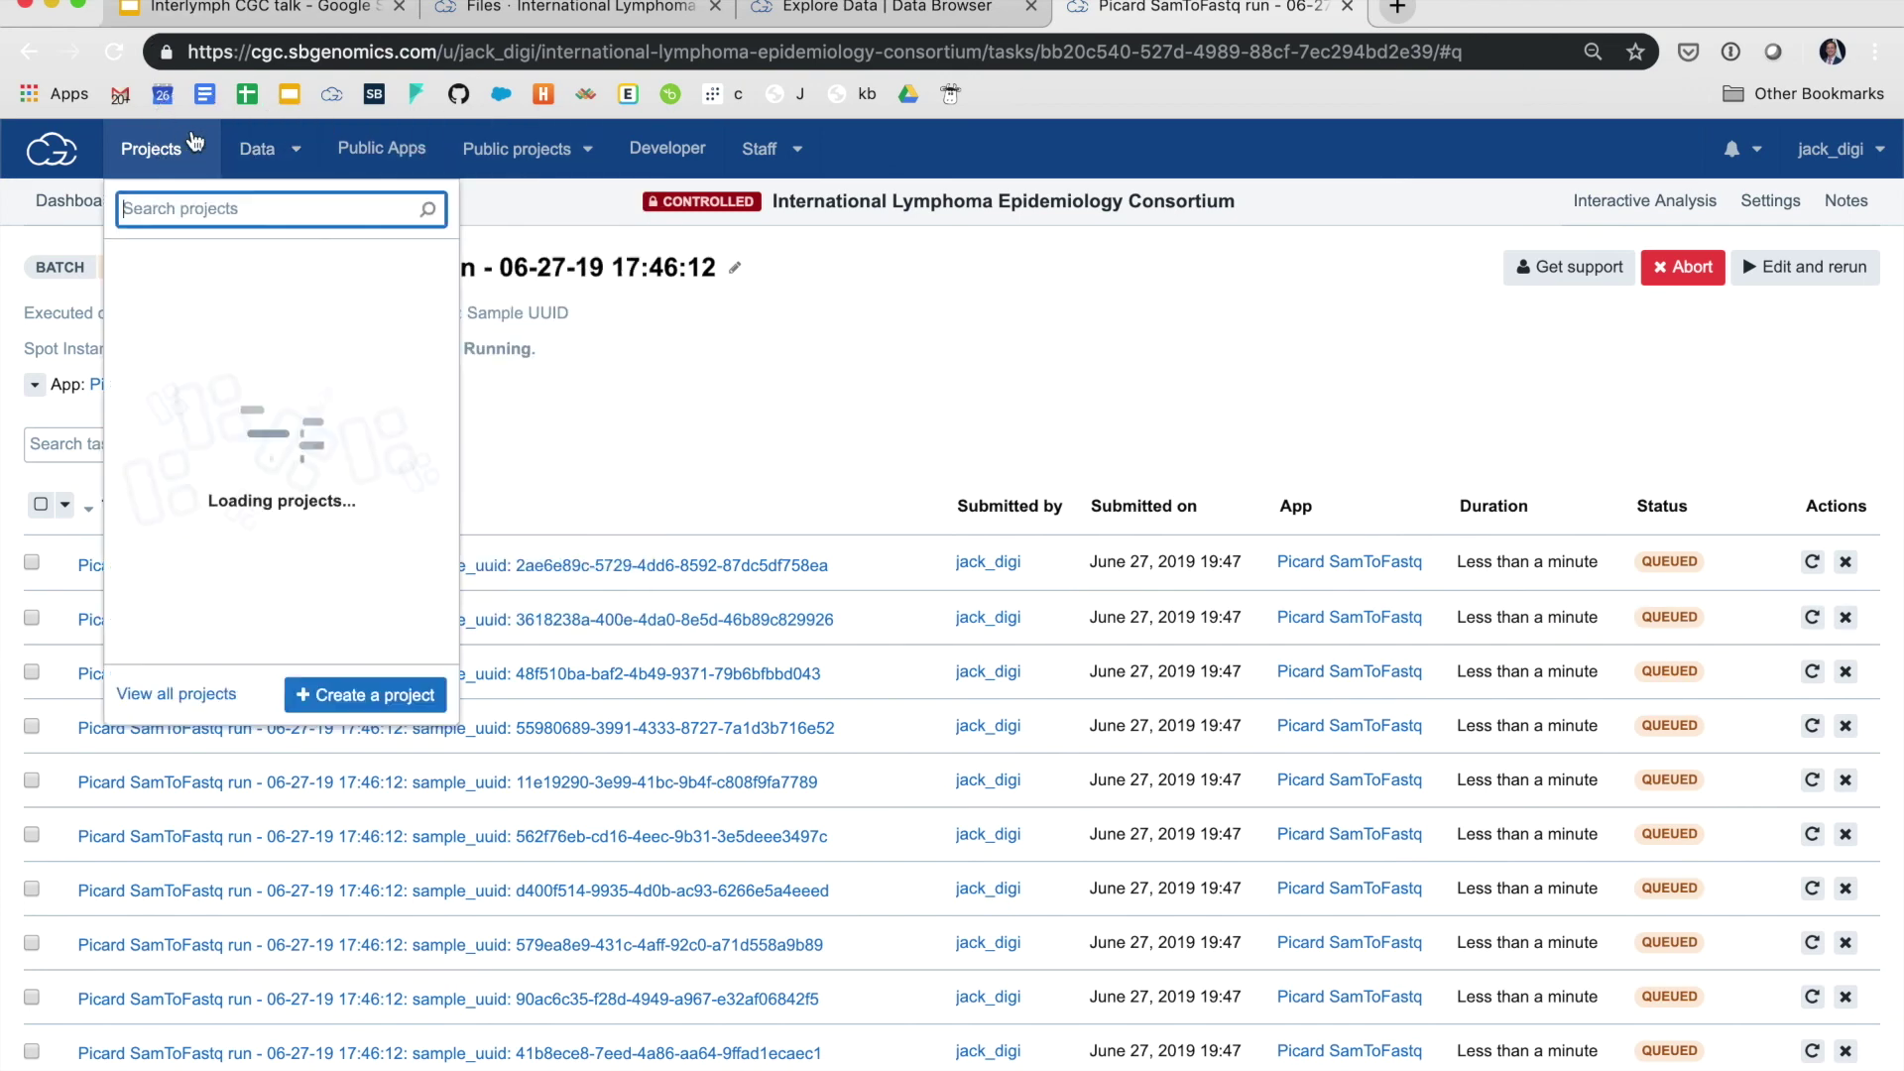
{"action": "left_click", "coordinate": [298, 255]}
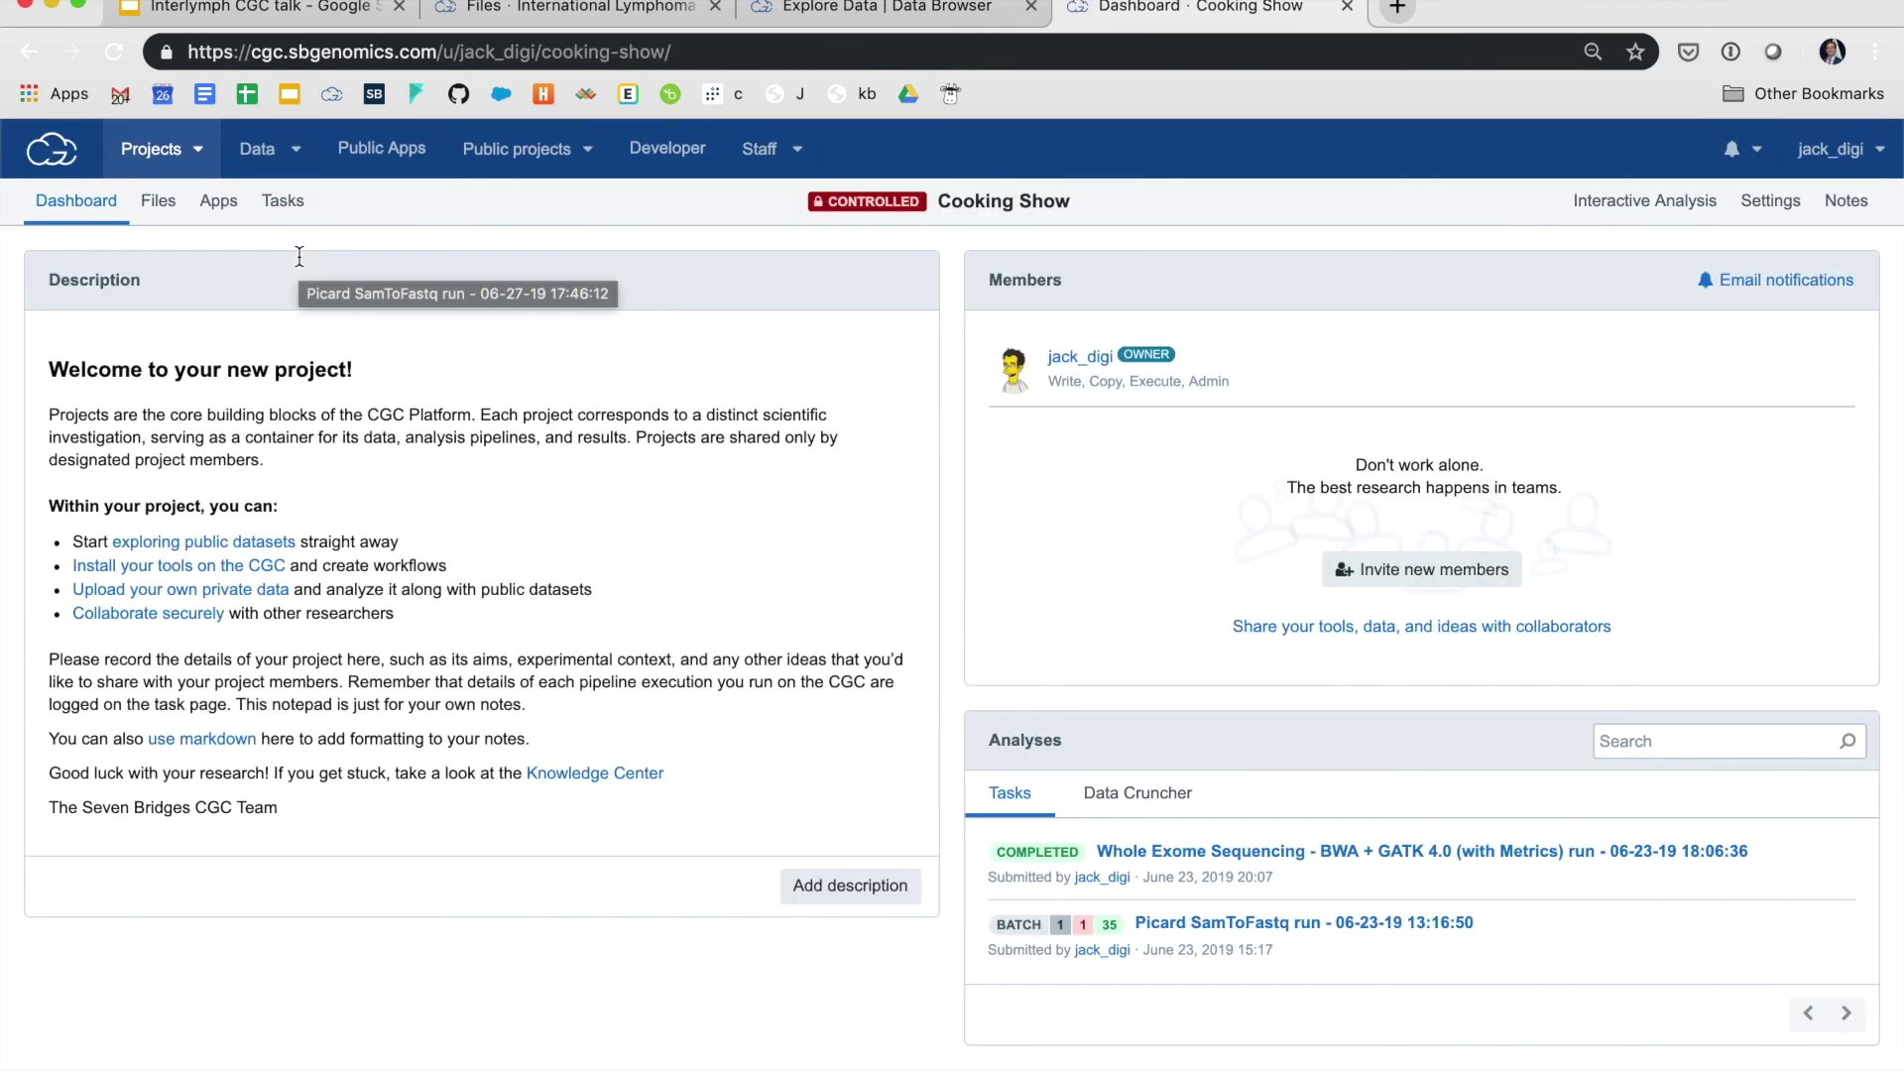
{"action": "left_click", "coordinate": [1230, 925]}
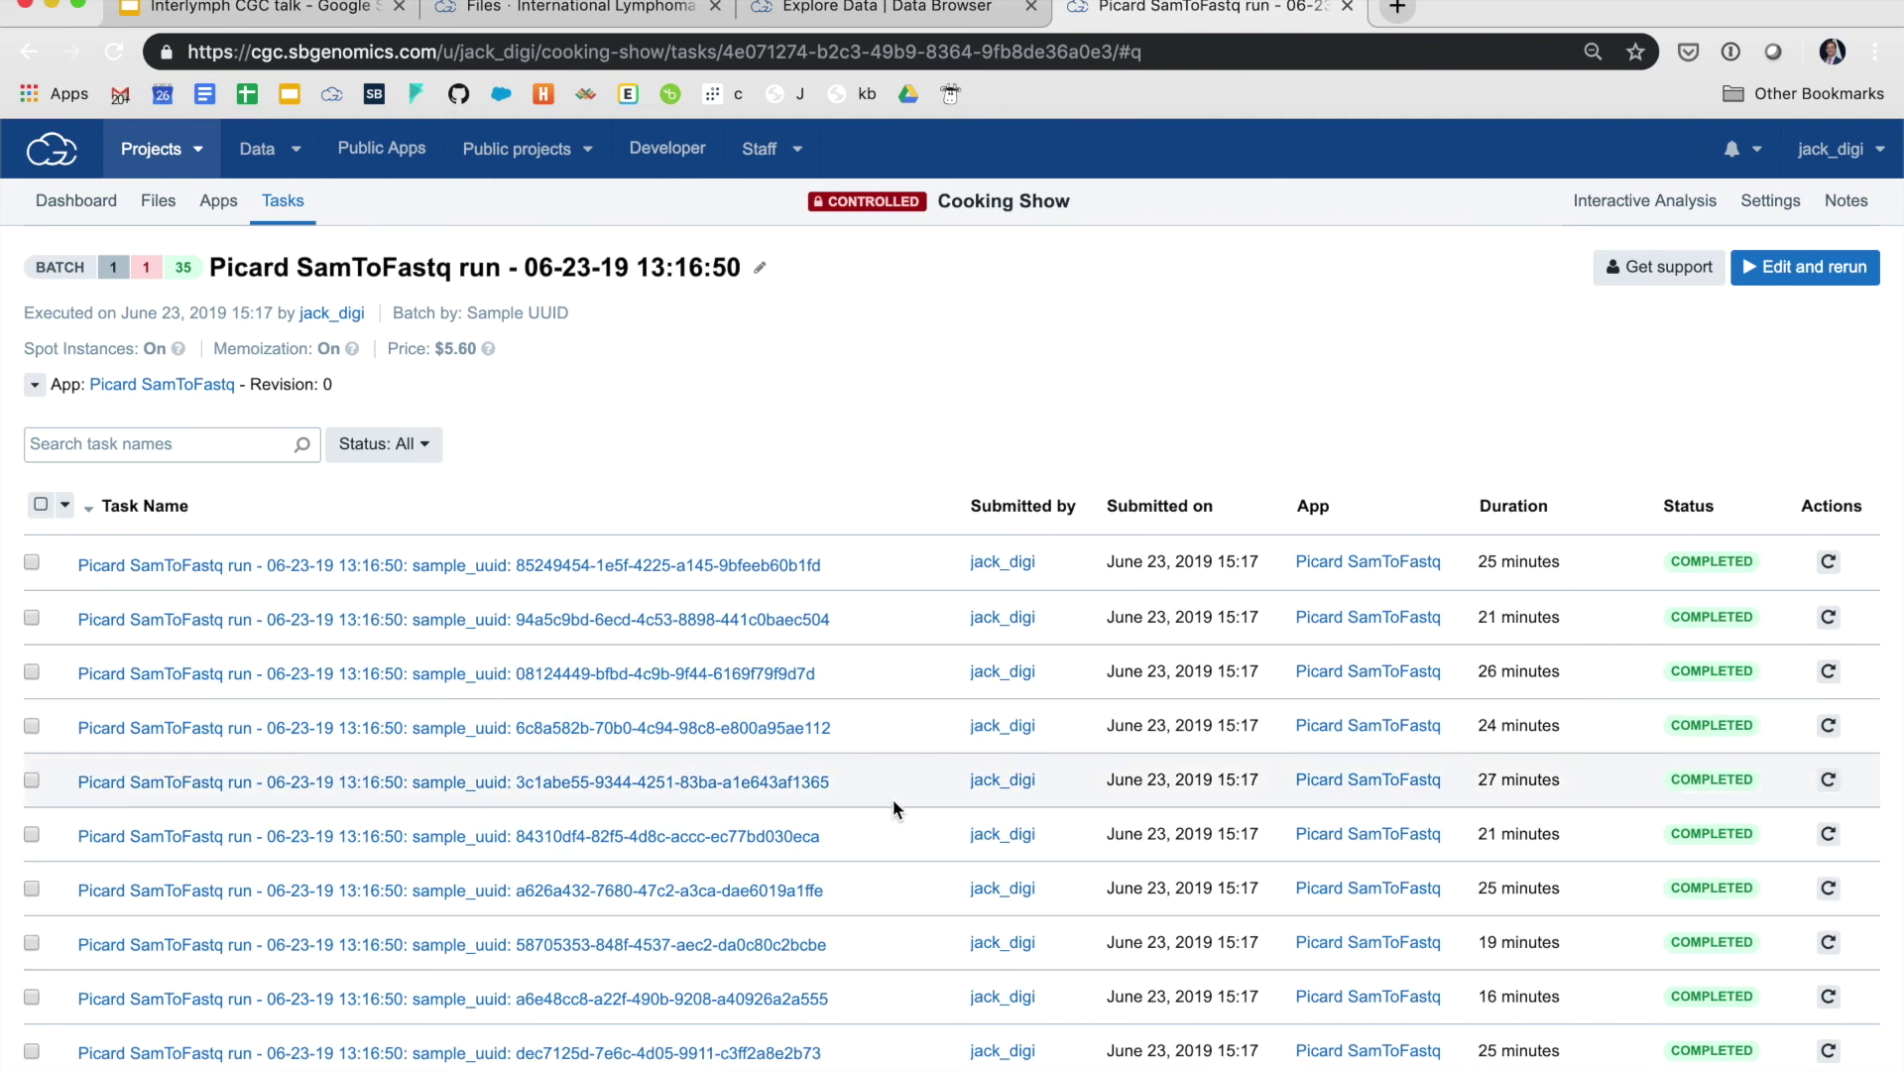
{"action": "left_click", "coordinate": [771, 619]}
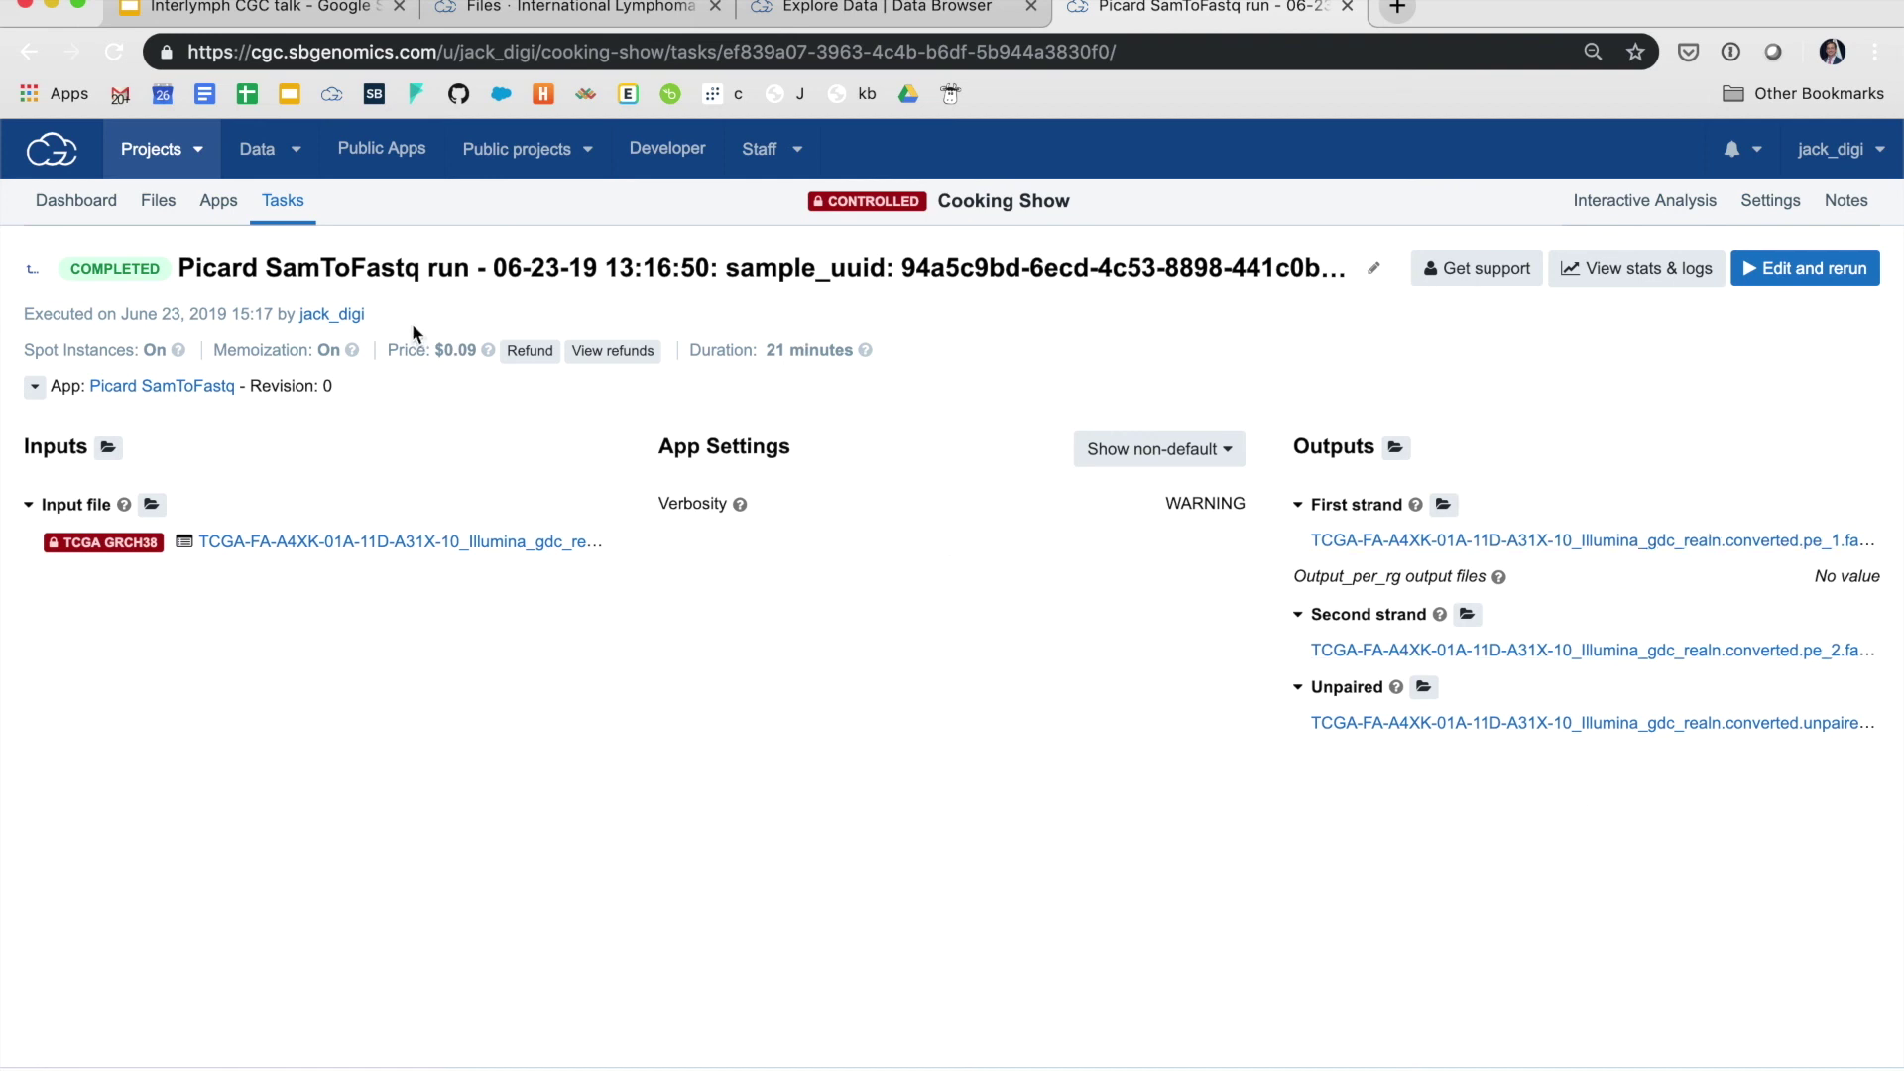
From the Cooking Show dashboard, start a member invitation and select the collaborator's username
{"action": "left_click", "coordinate": [83, 208]}
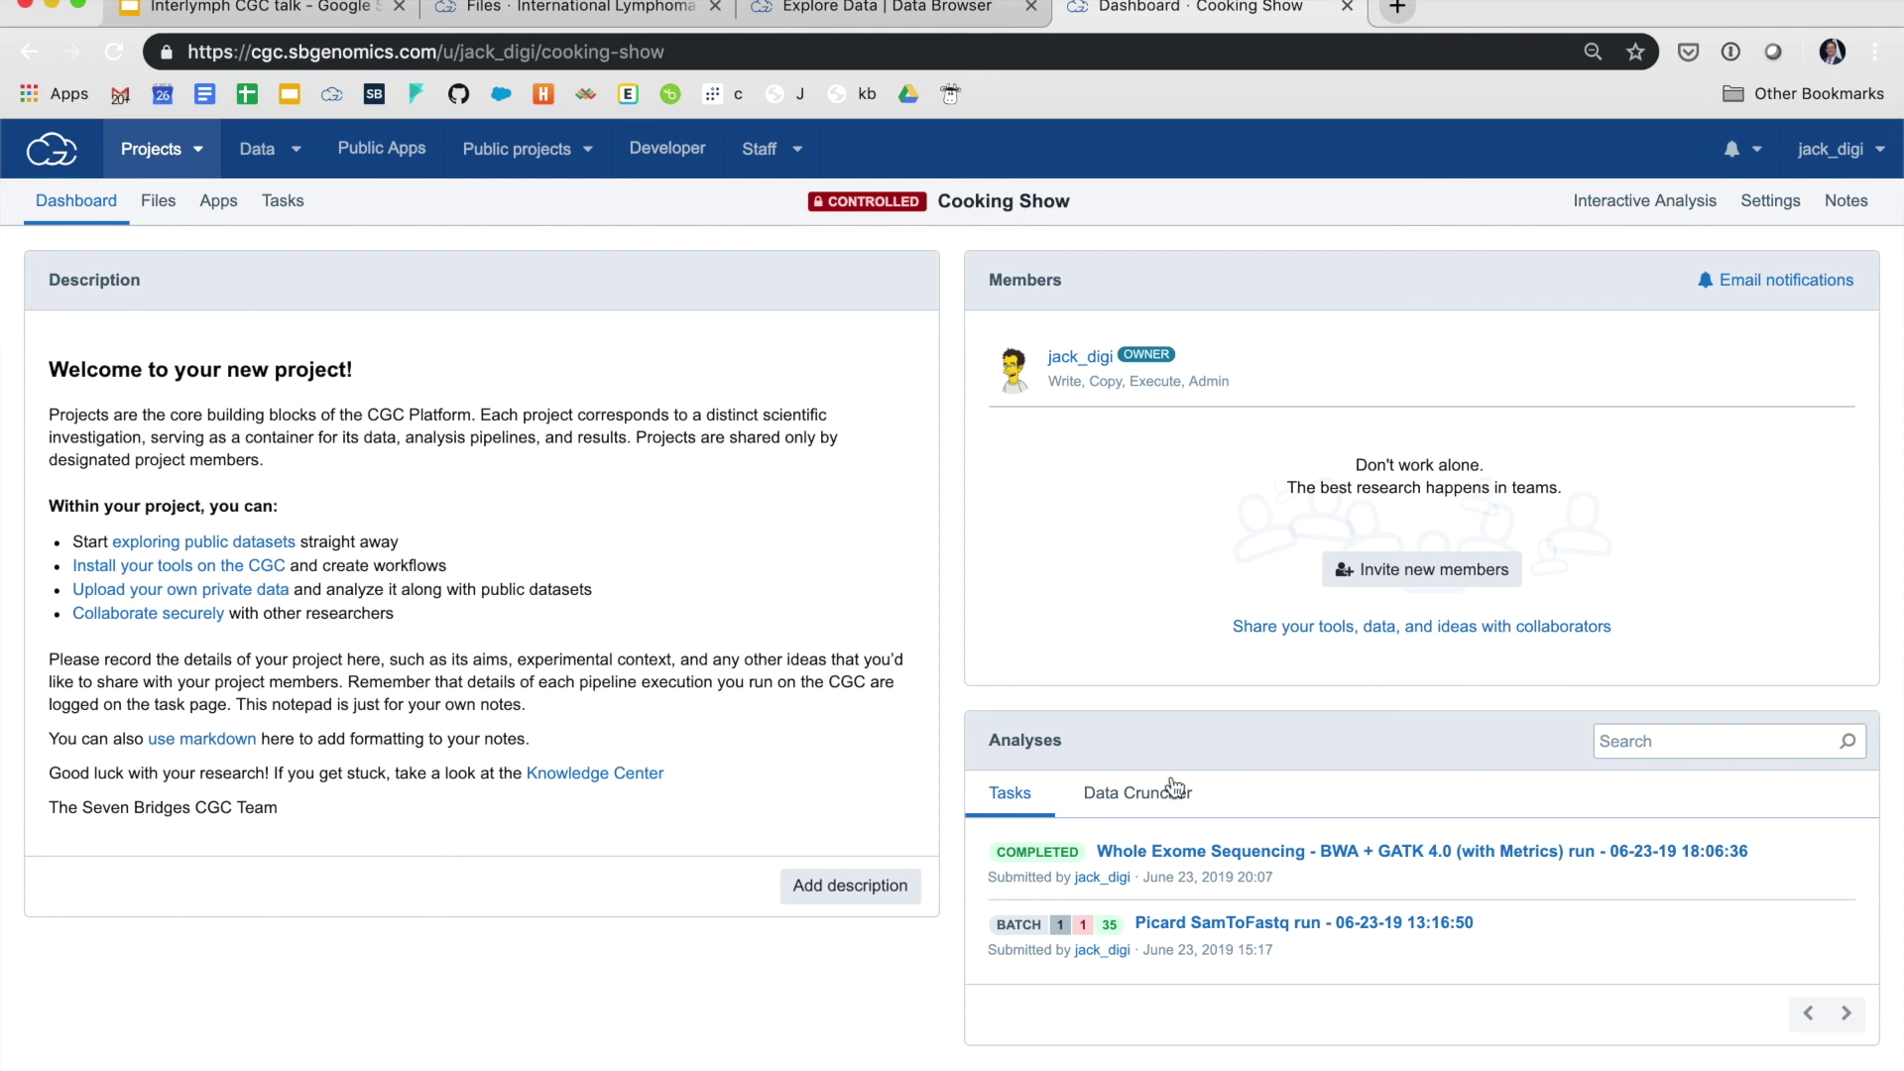
{"action": "left_click", "coordinate": [1406, 563]}
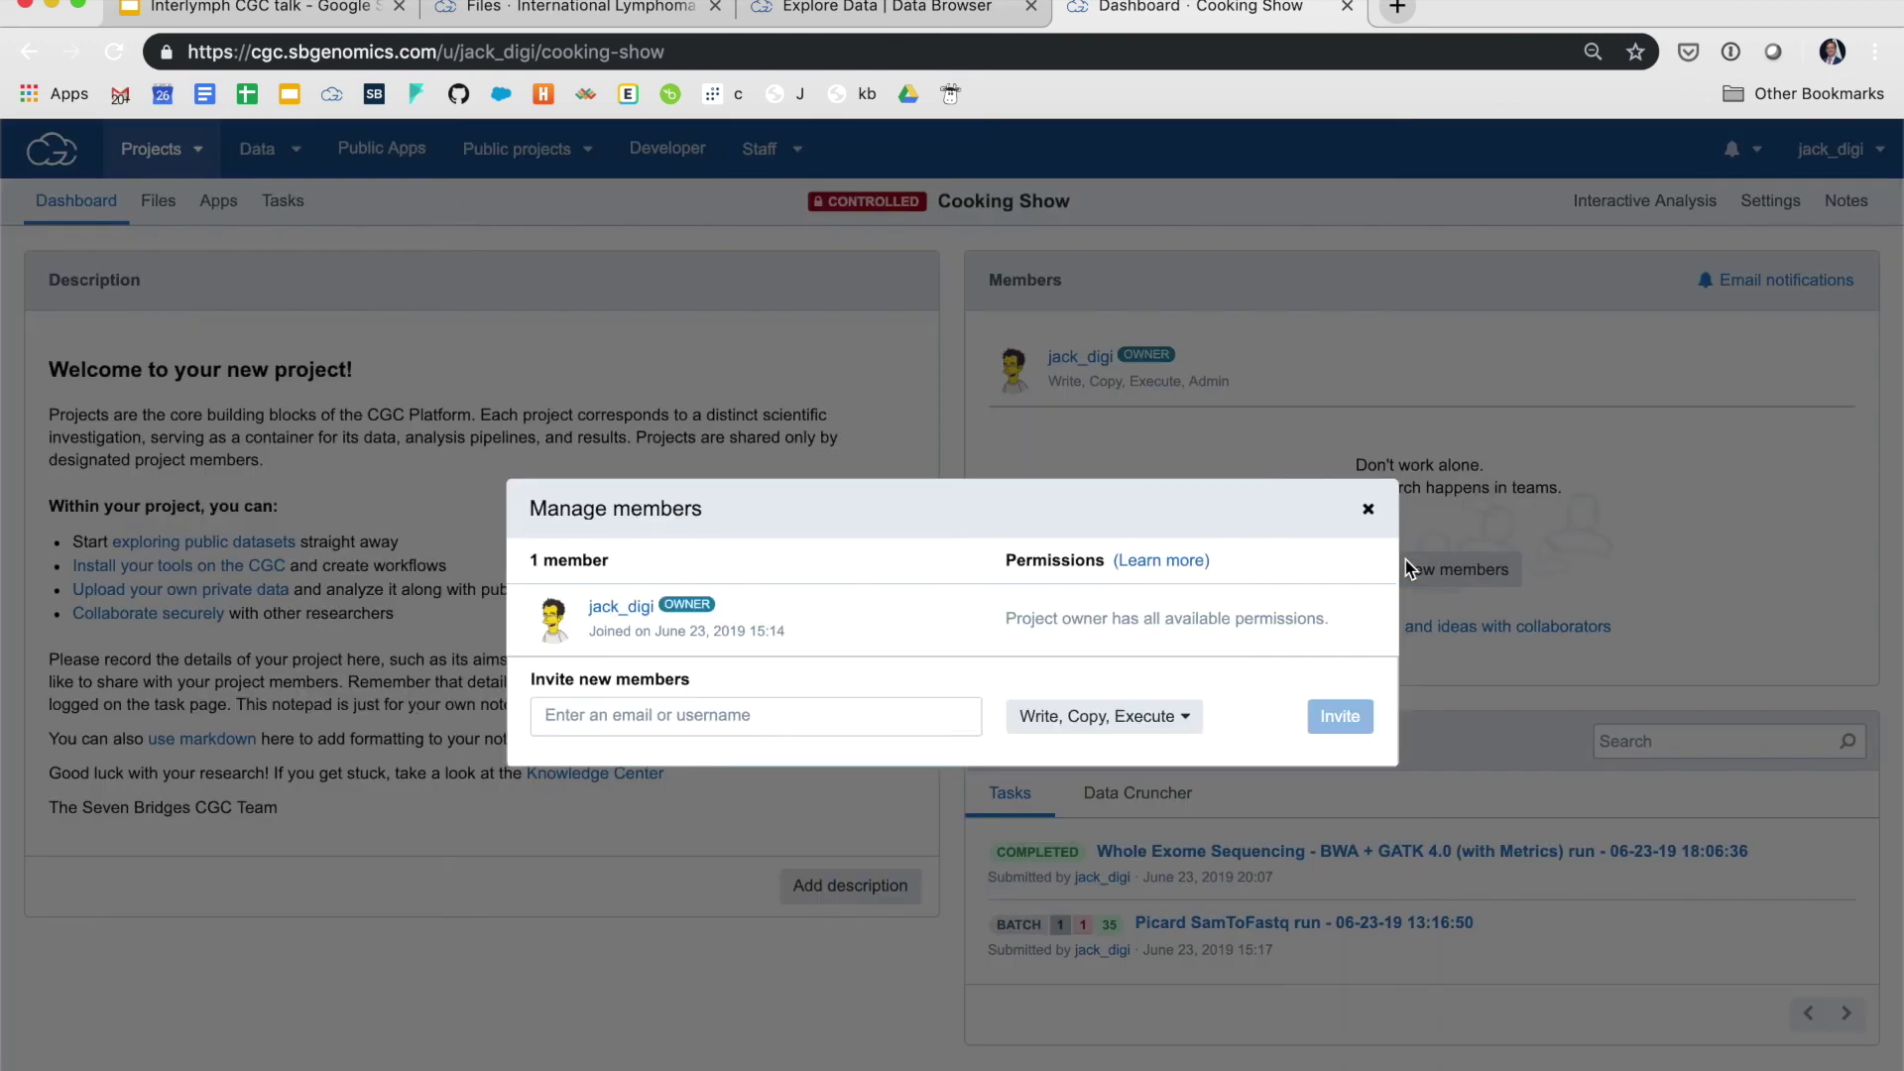
{"action": "type", "text": "manisha"}
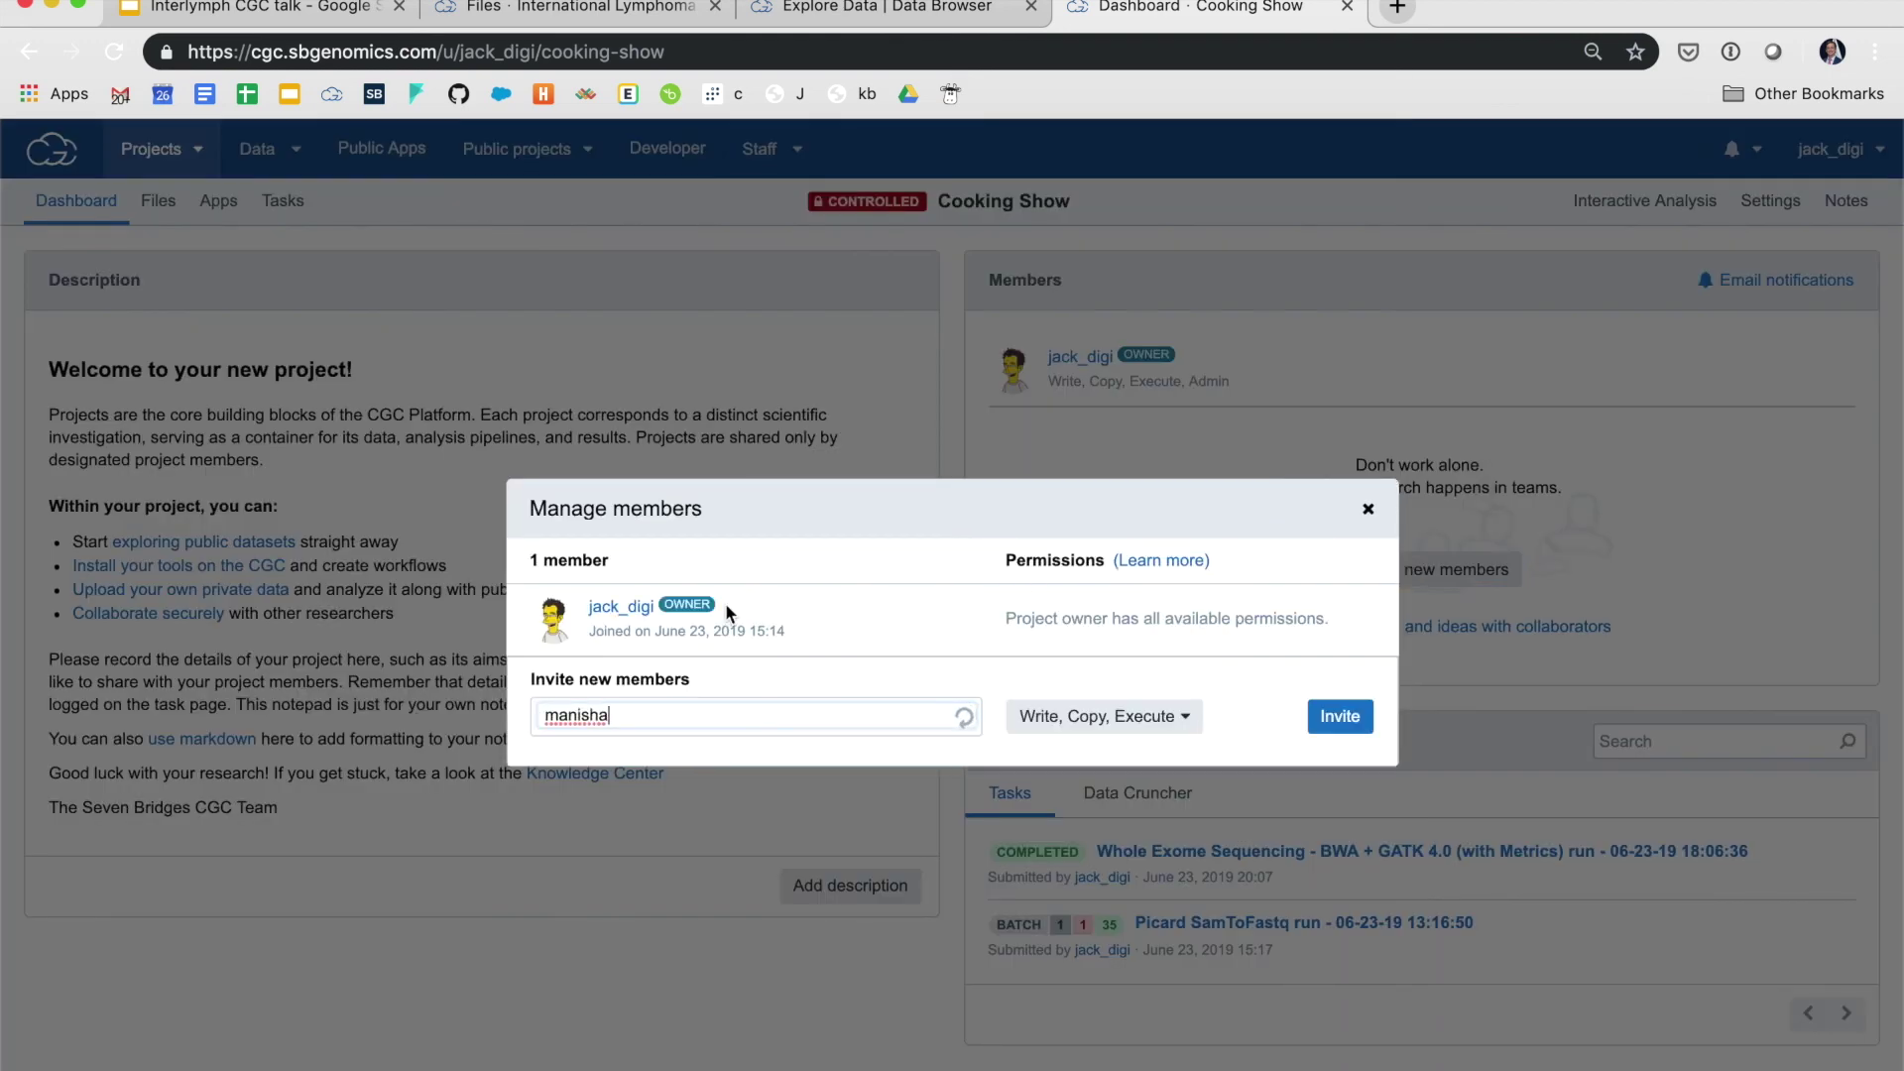
{"action": "left_click", "coordinate": [652, 768]}
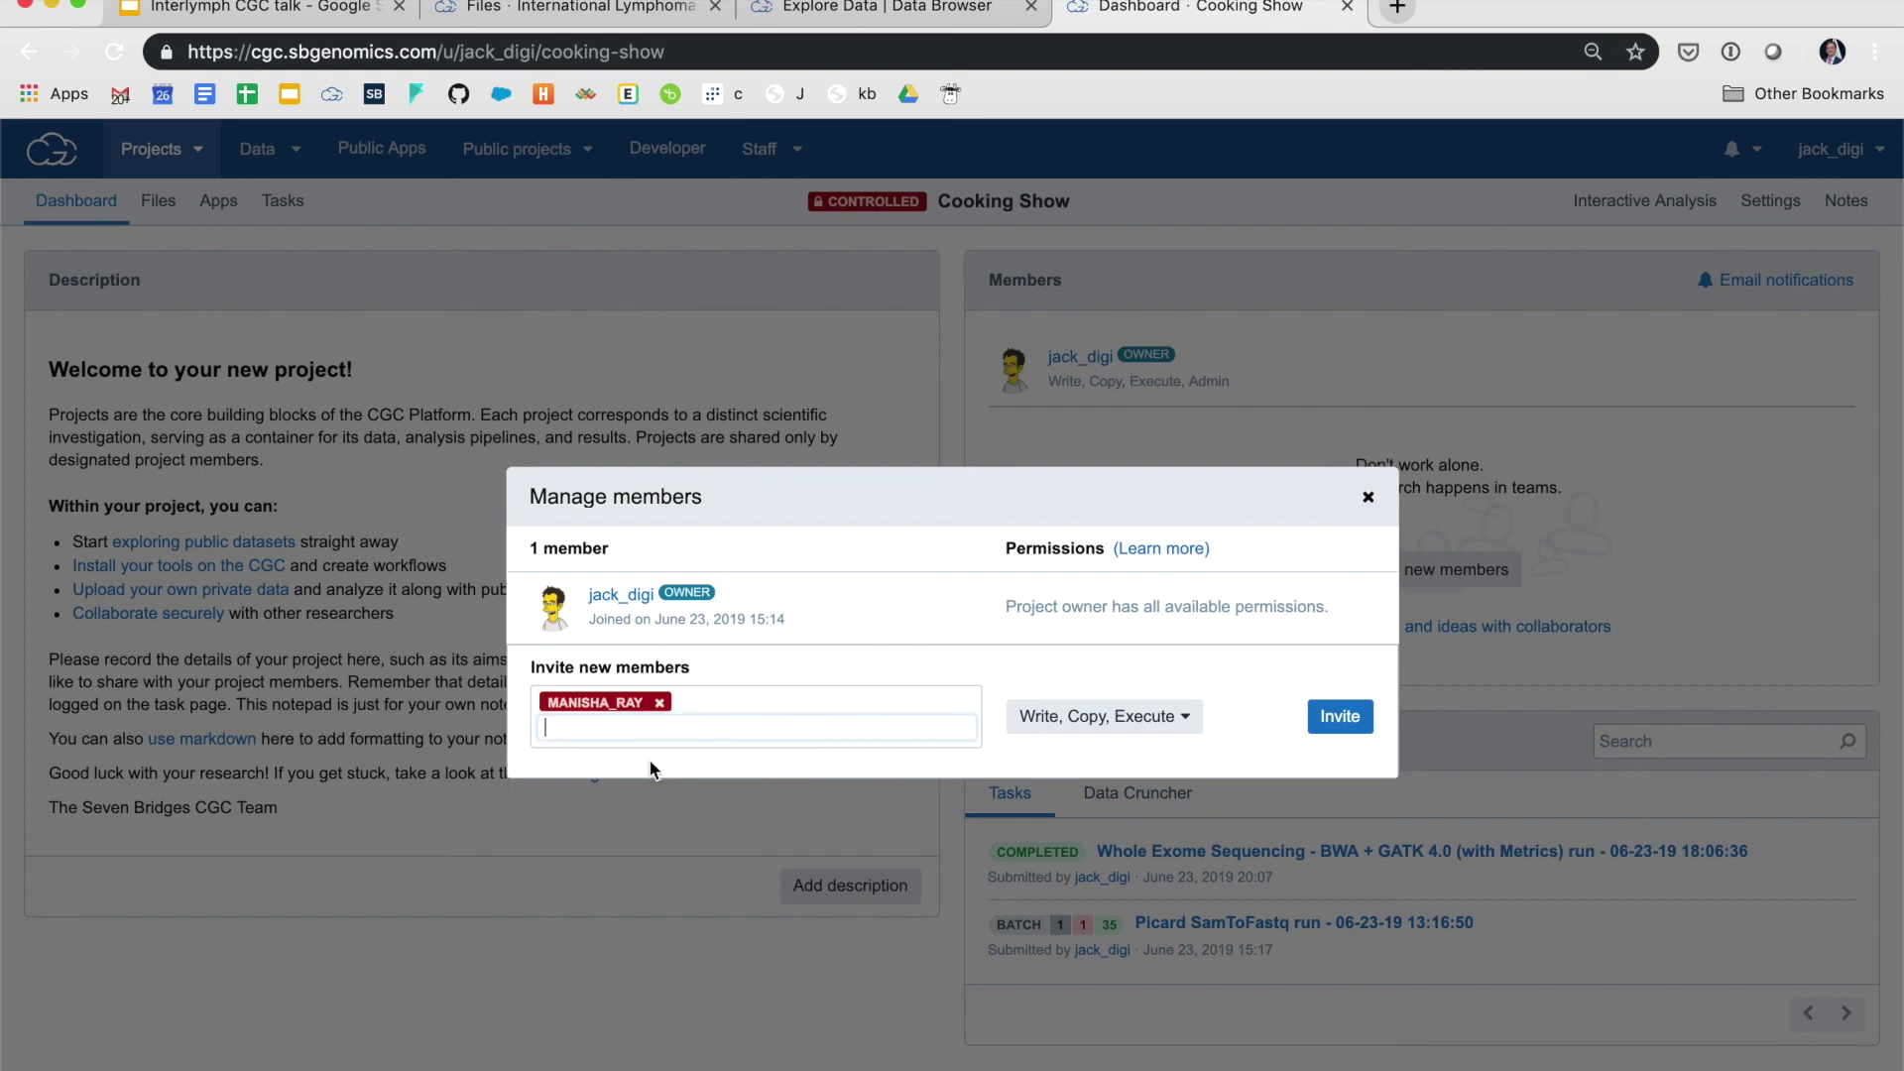
Limit the invitee to Copy-only permission, send the invitation and close the dialog
{"action": "left_click", "coordinate": [1169, 719]}
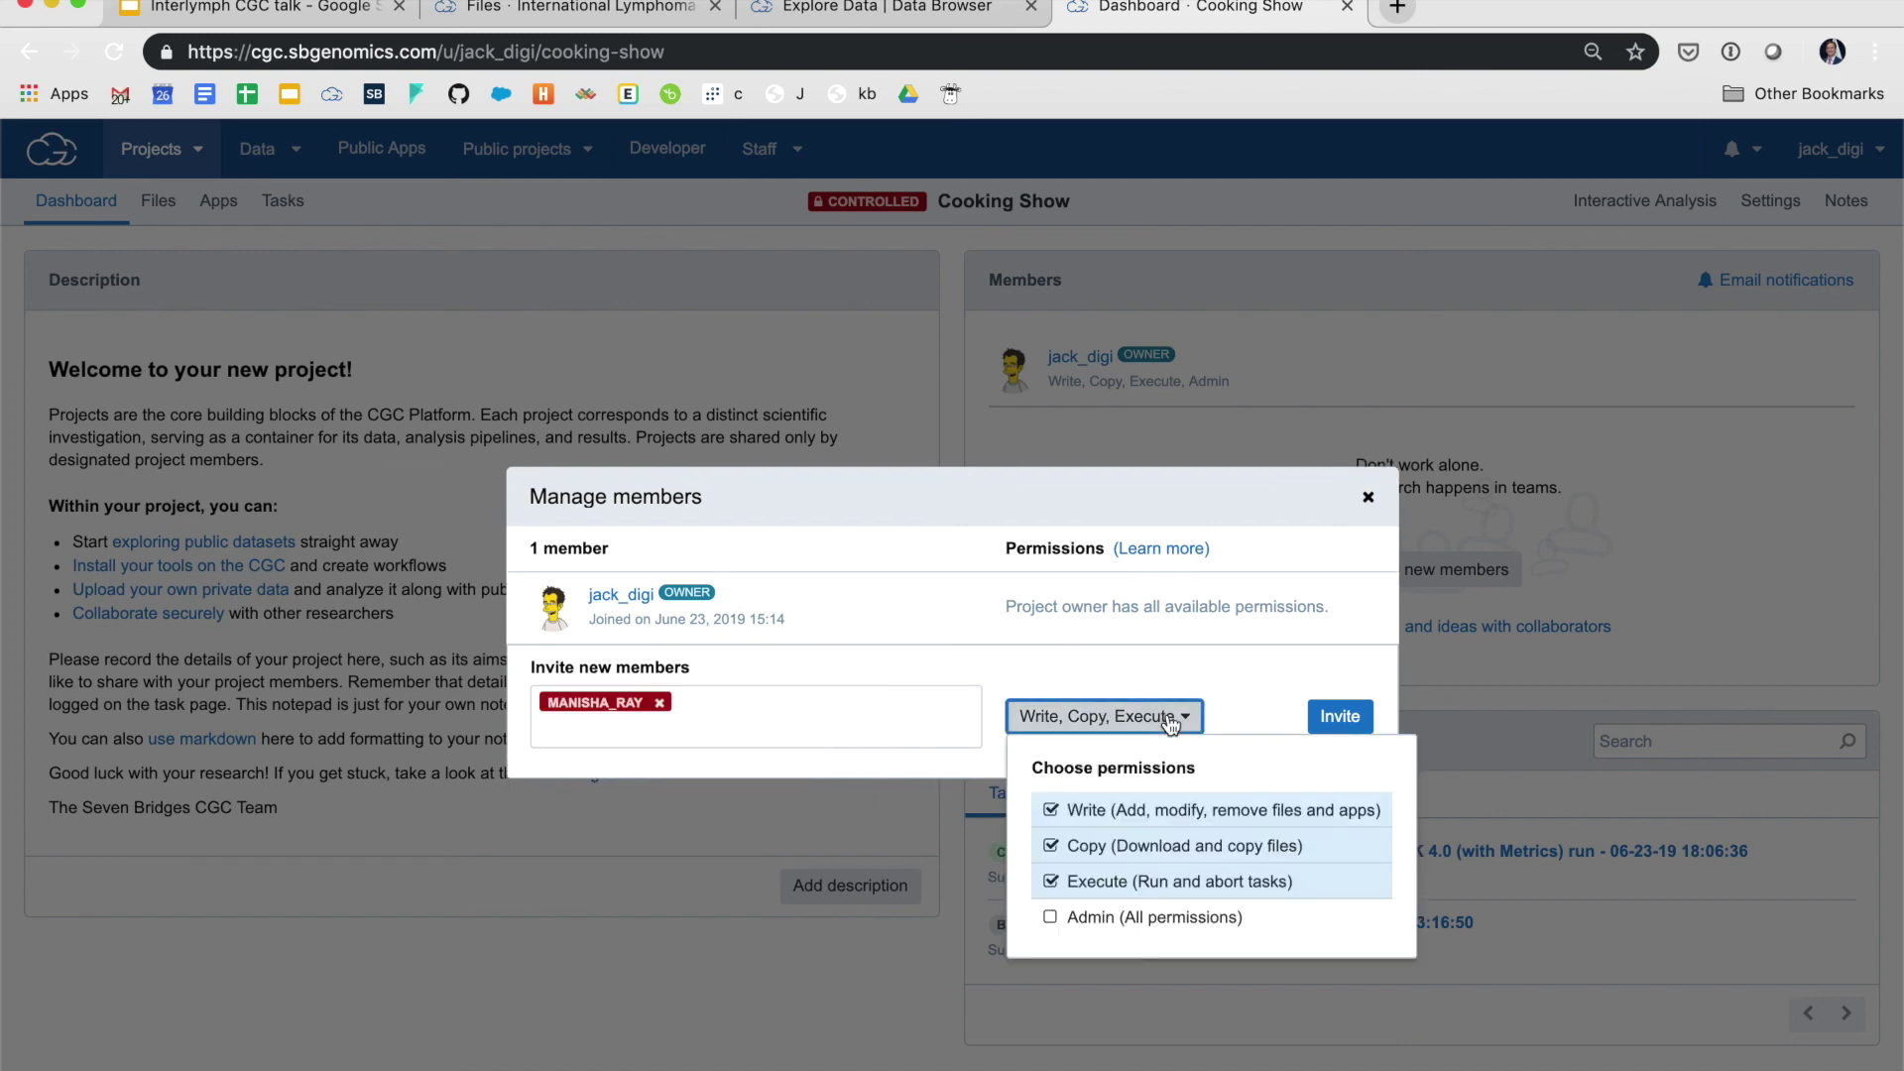
{"action": "left_click", "coordinate": [1051, 920]}
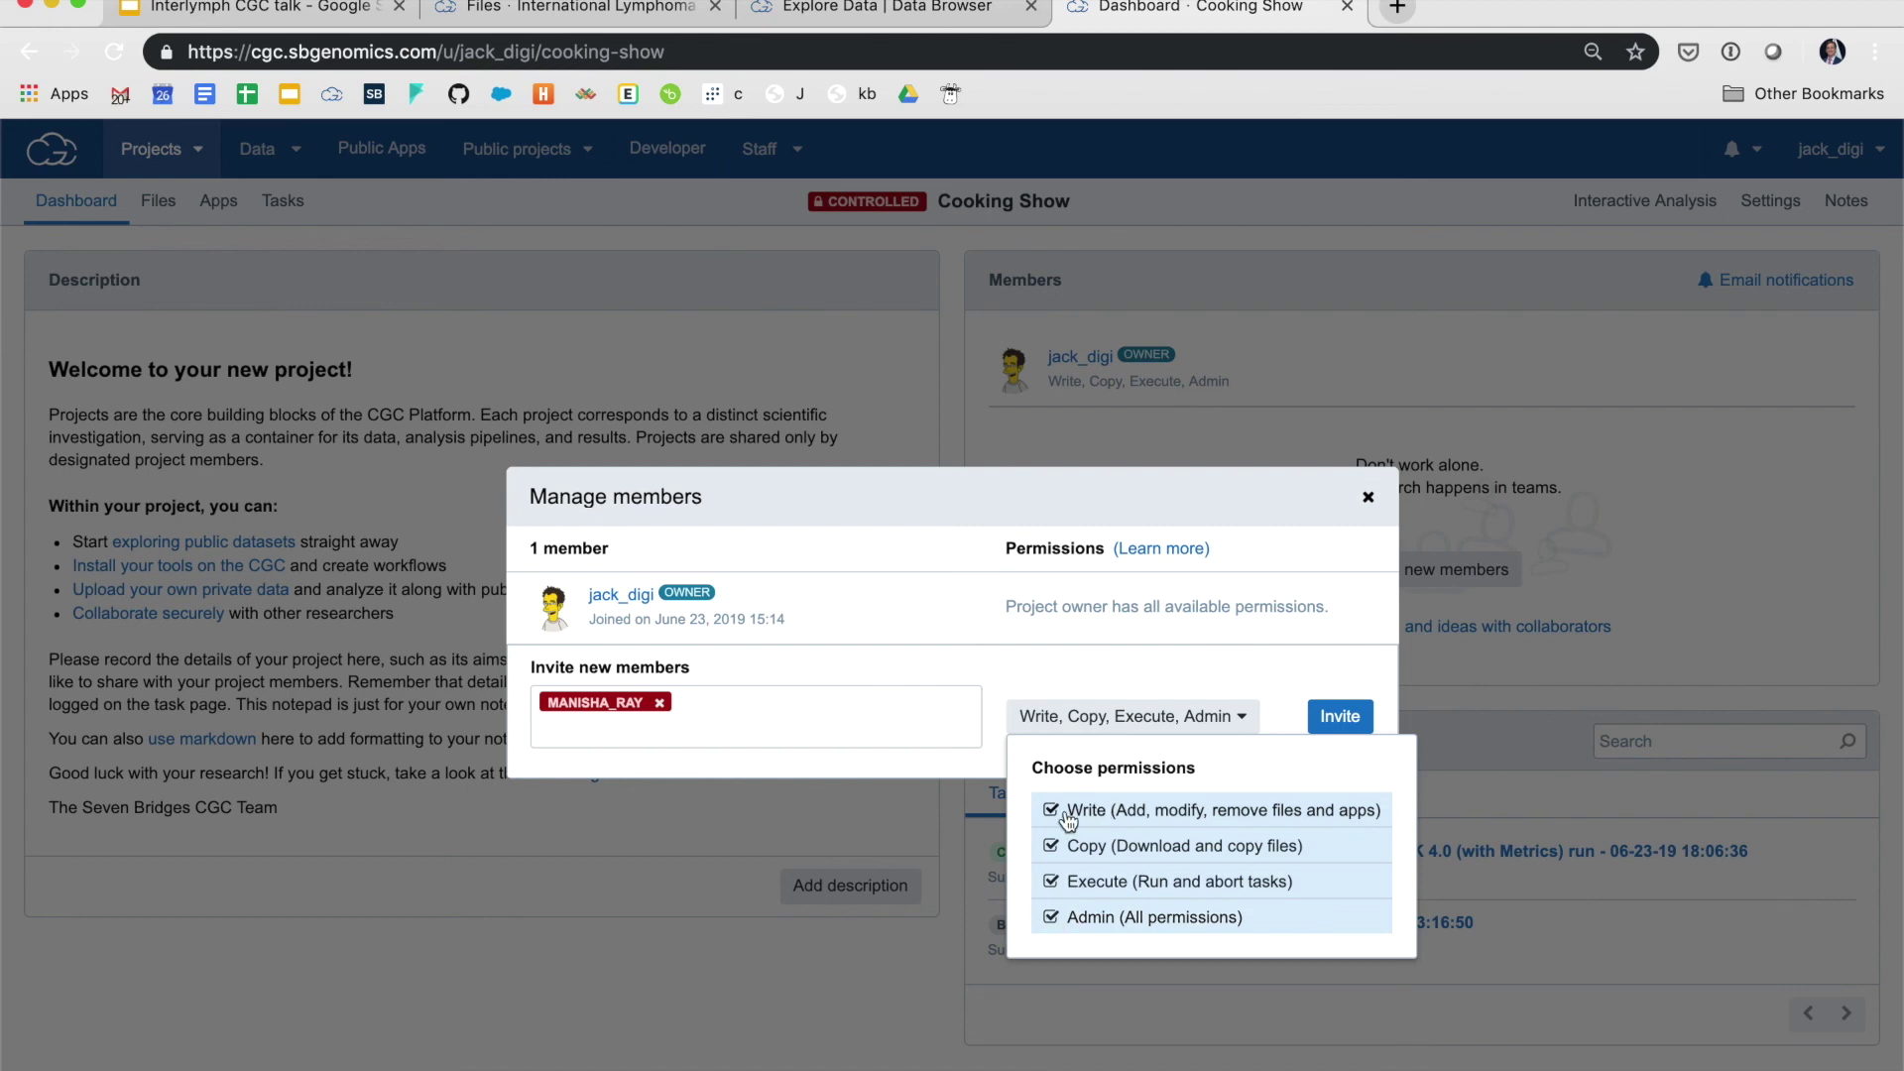
{"action": "left_click", "coordinate": [1053, 920]}
{"action": "left_click", "coordinate": [1051, 882]}
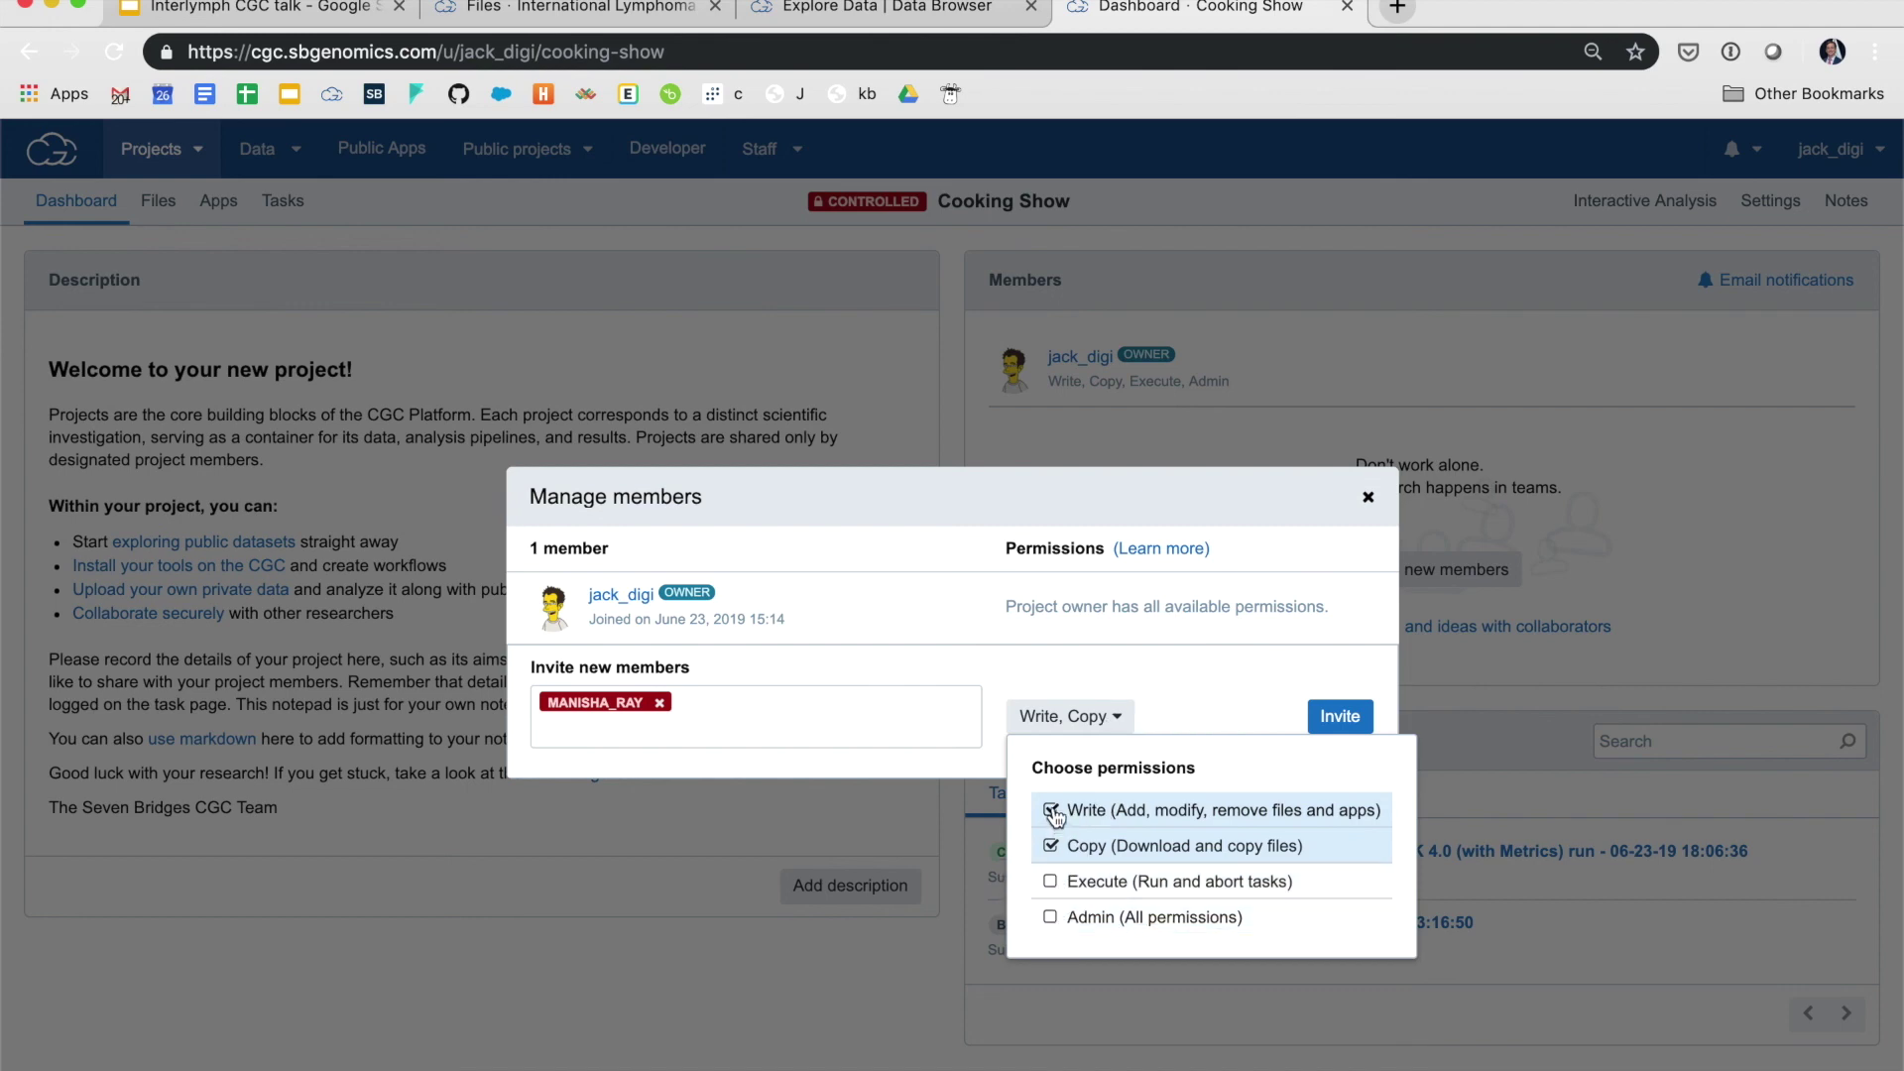
{"action": "left_click", "coordinate": [1051, 810]}
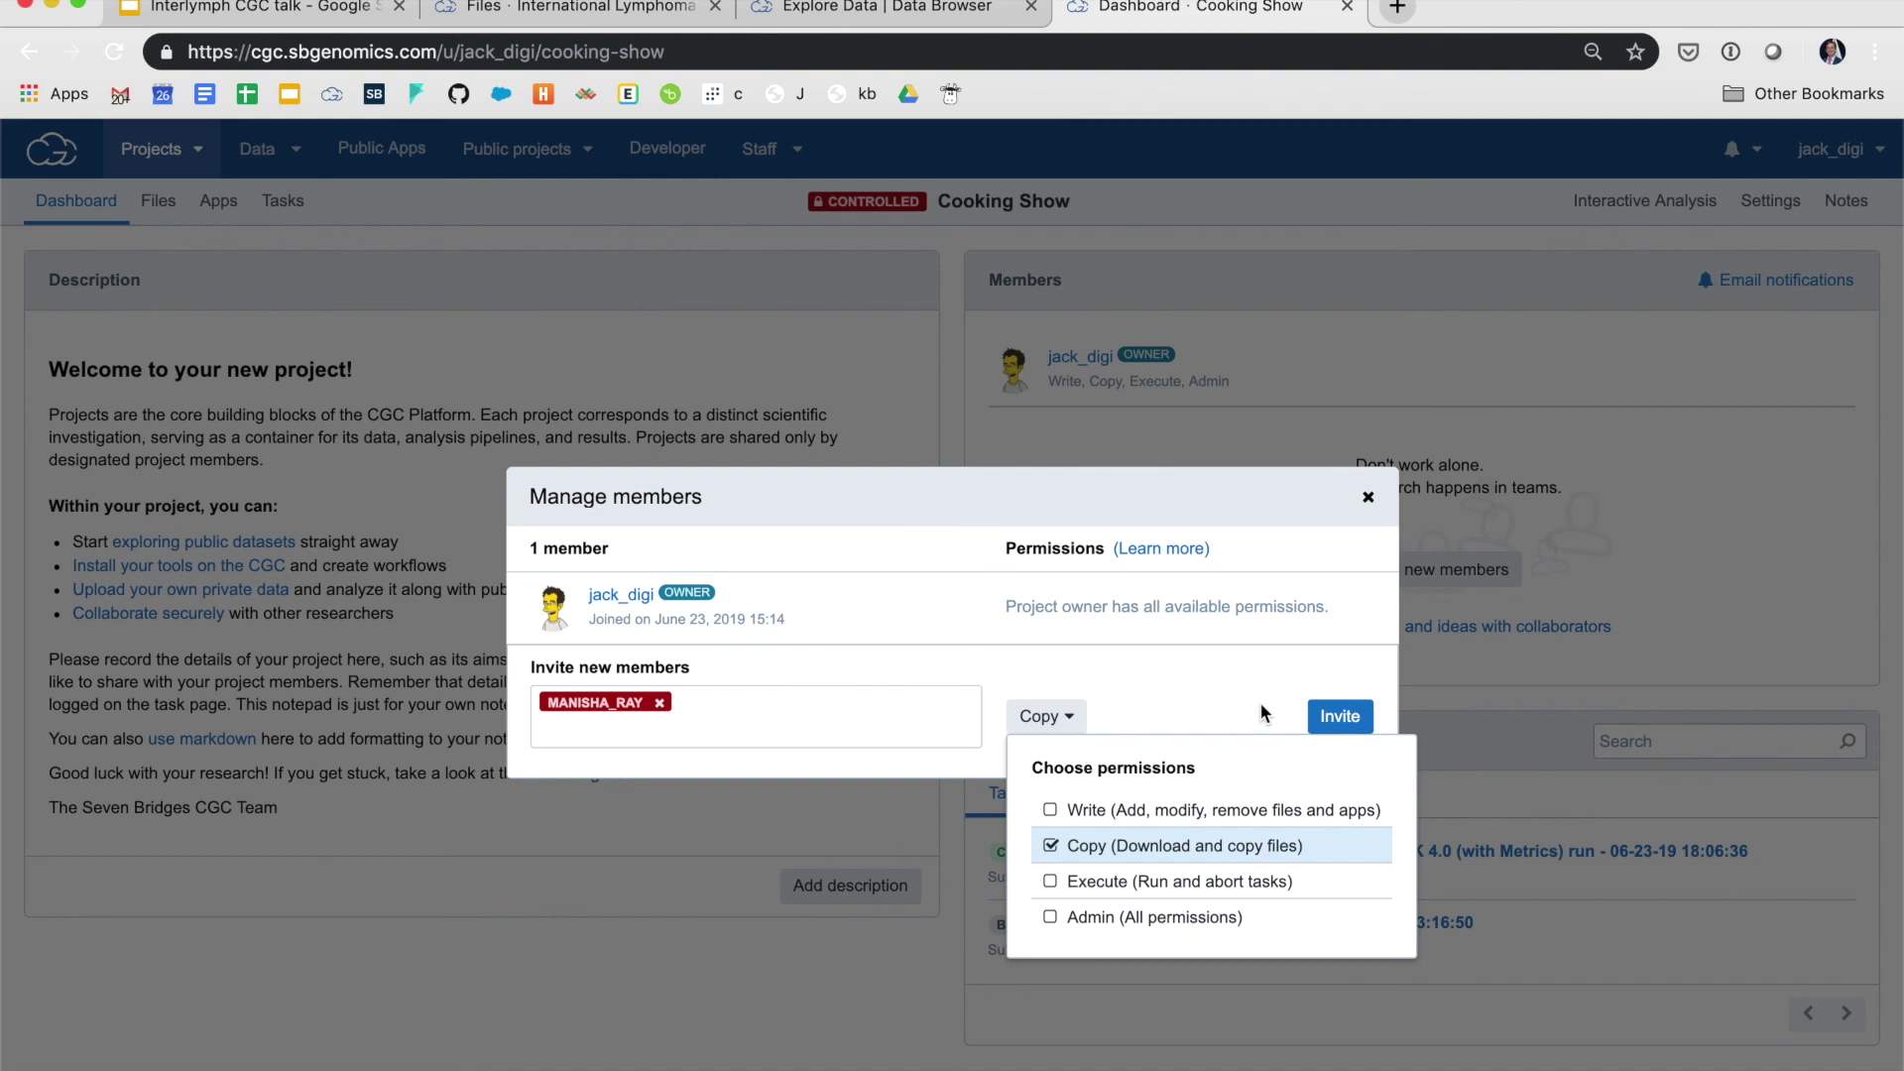
{"action": "left_click", "coordinate": [1328, 718]}
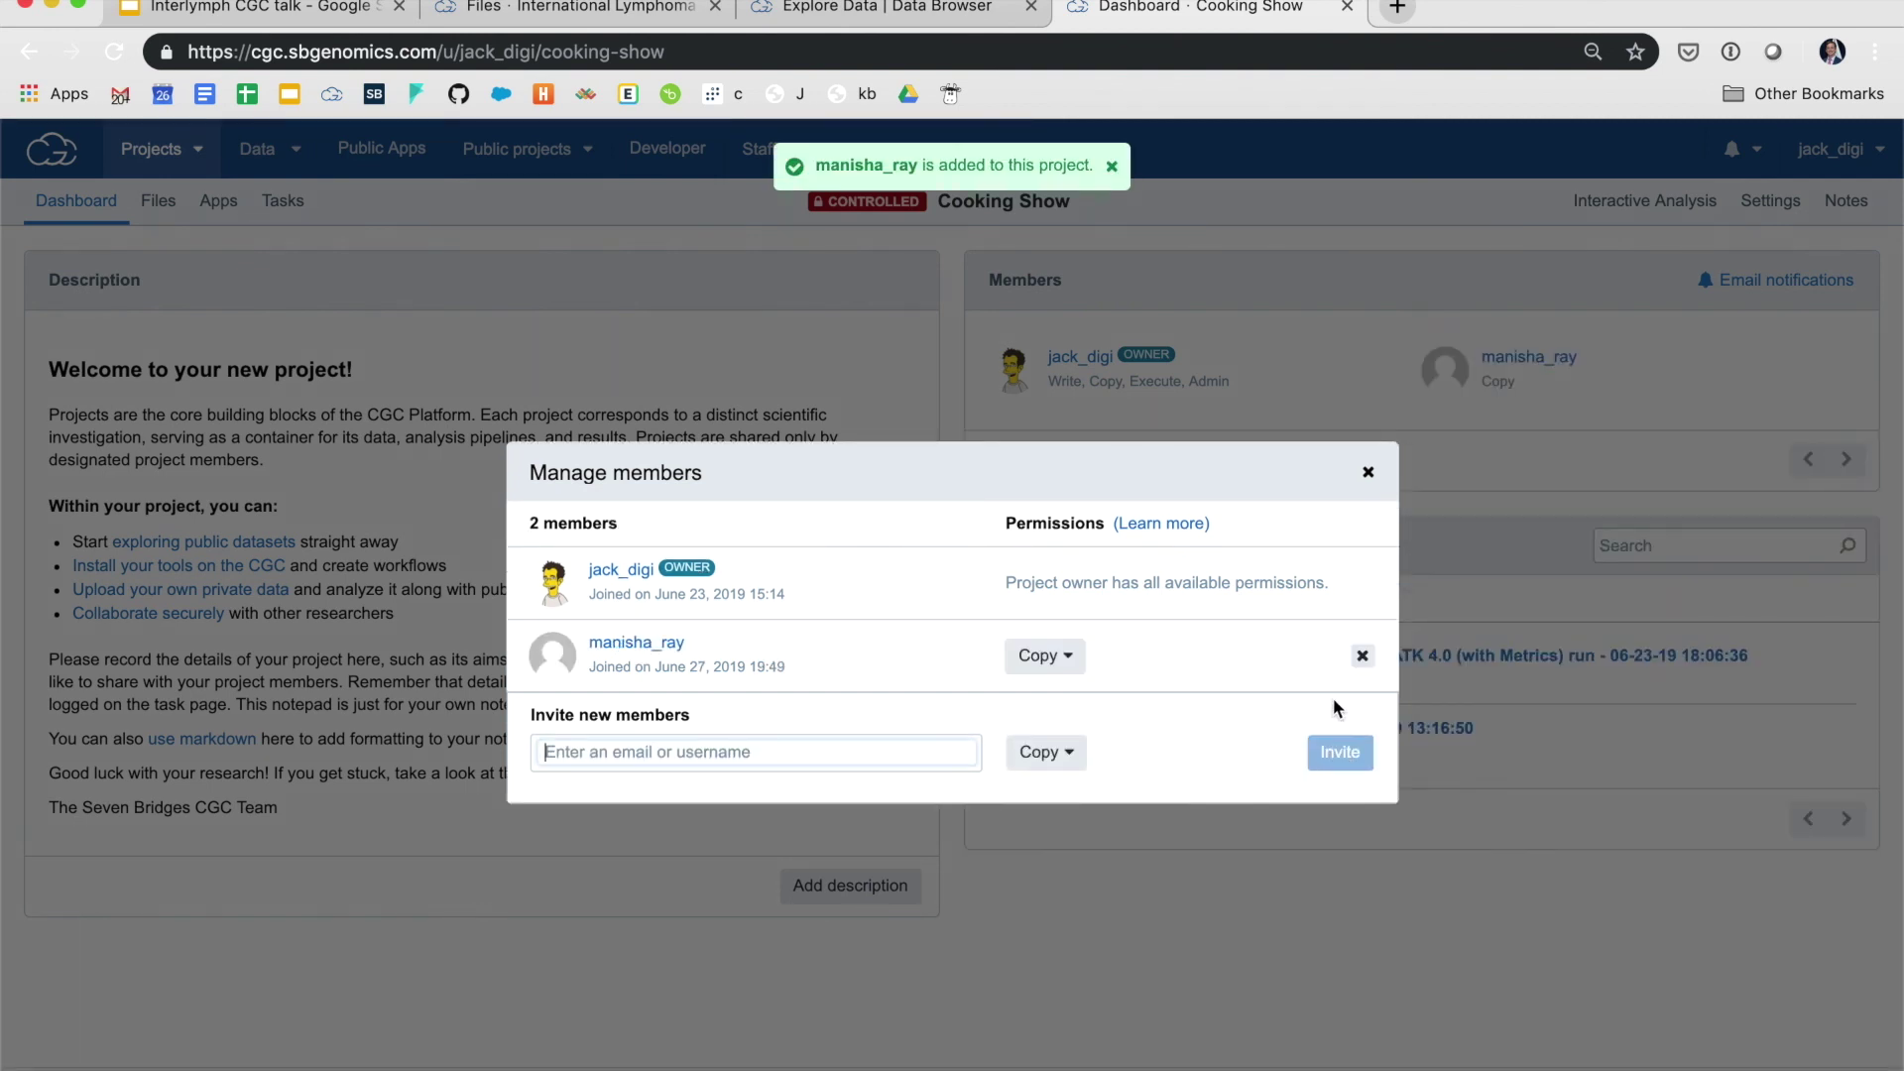
{"action": "left_click", "coordinate": [1367, 473]}
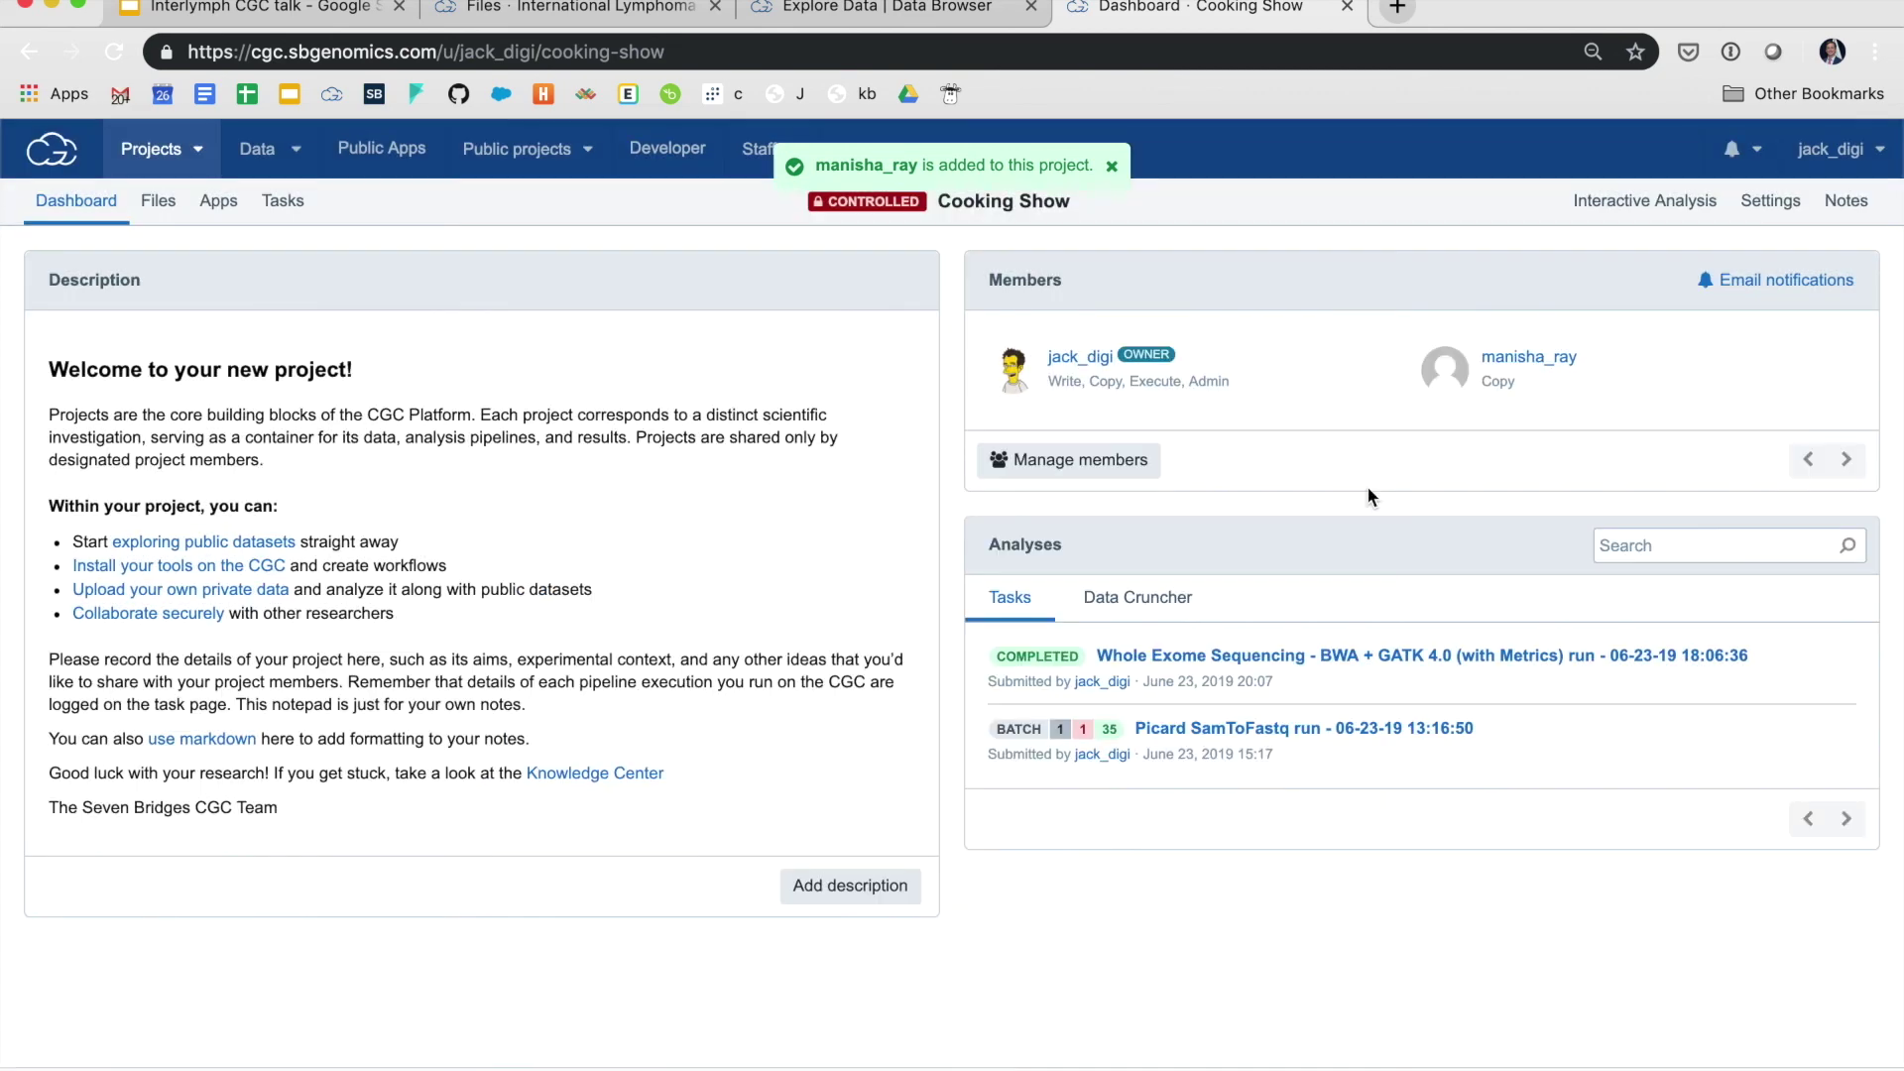